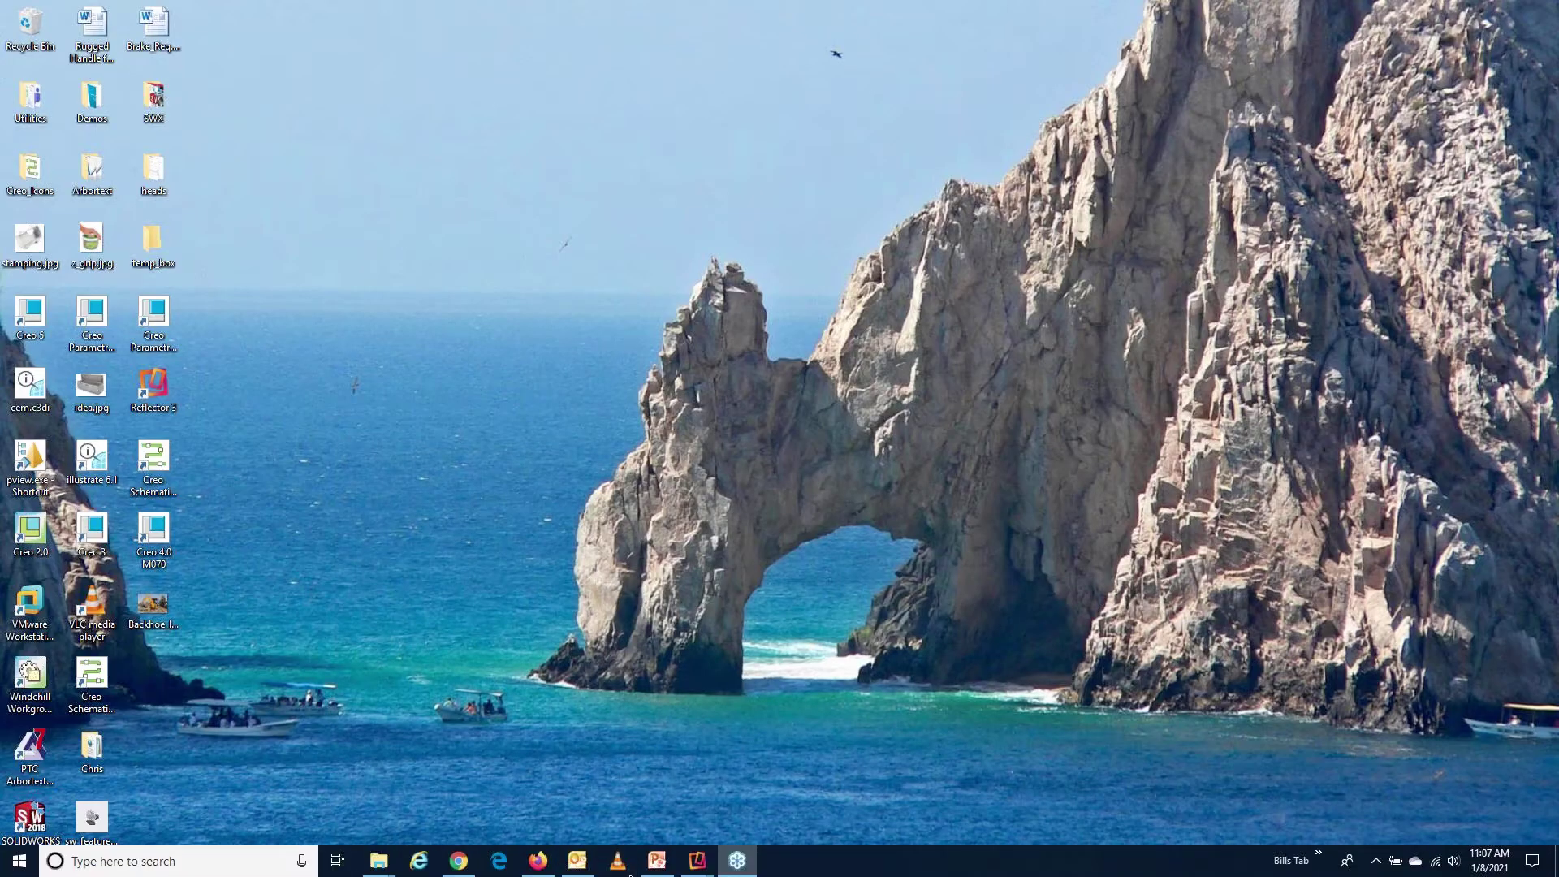
Switch to Onshape in Chrome and restrict the advanced document search to the Part type.
click(464, 857)
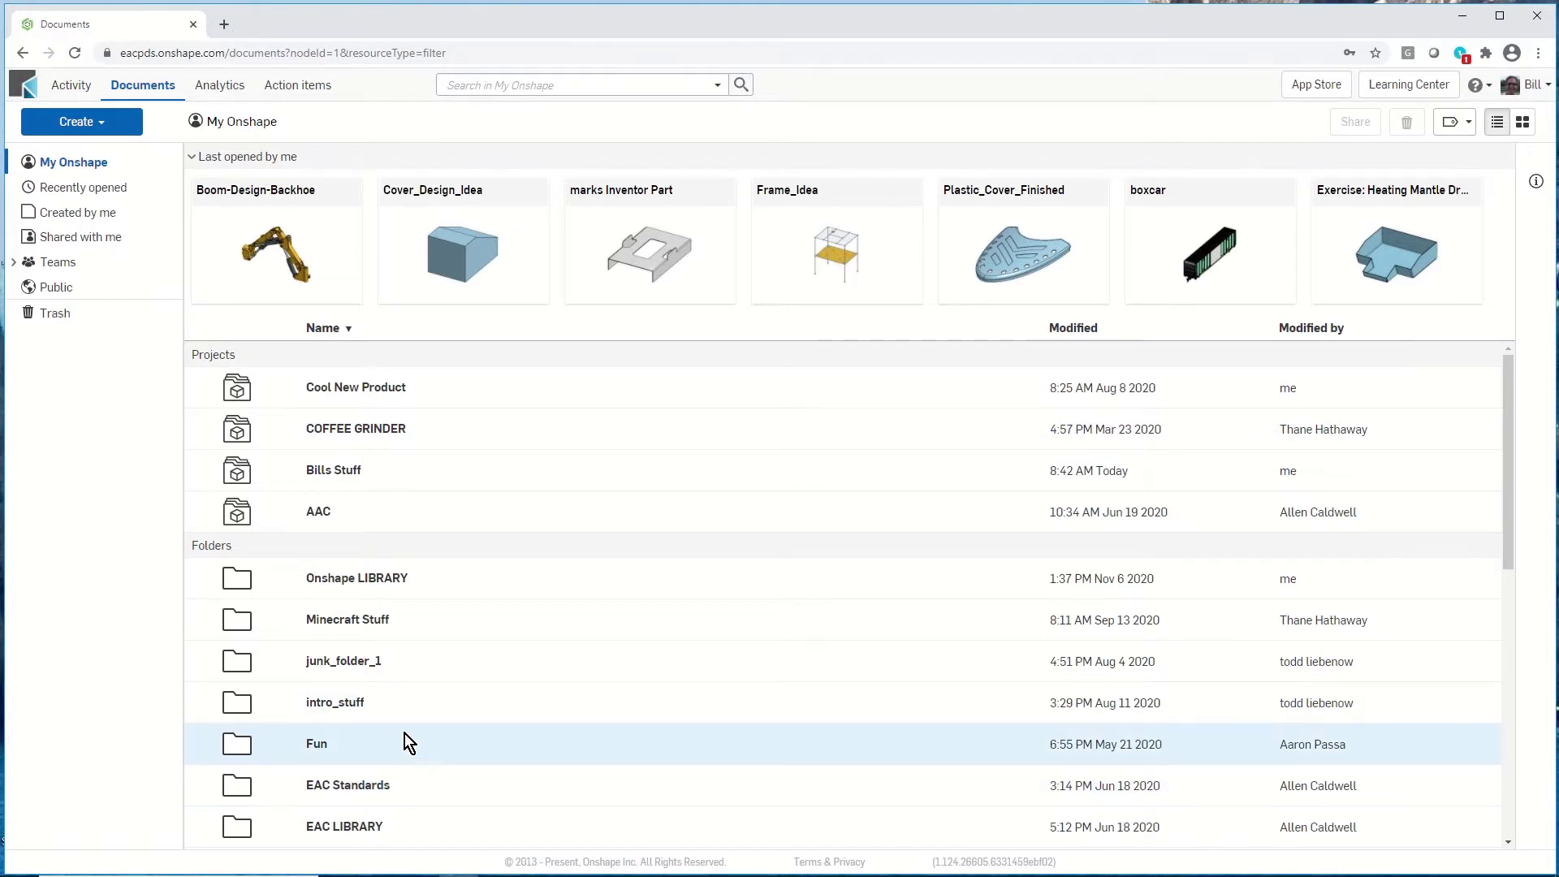
click(719, 87)
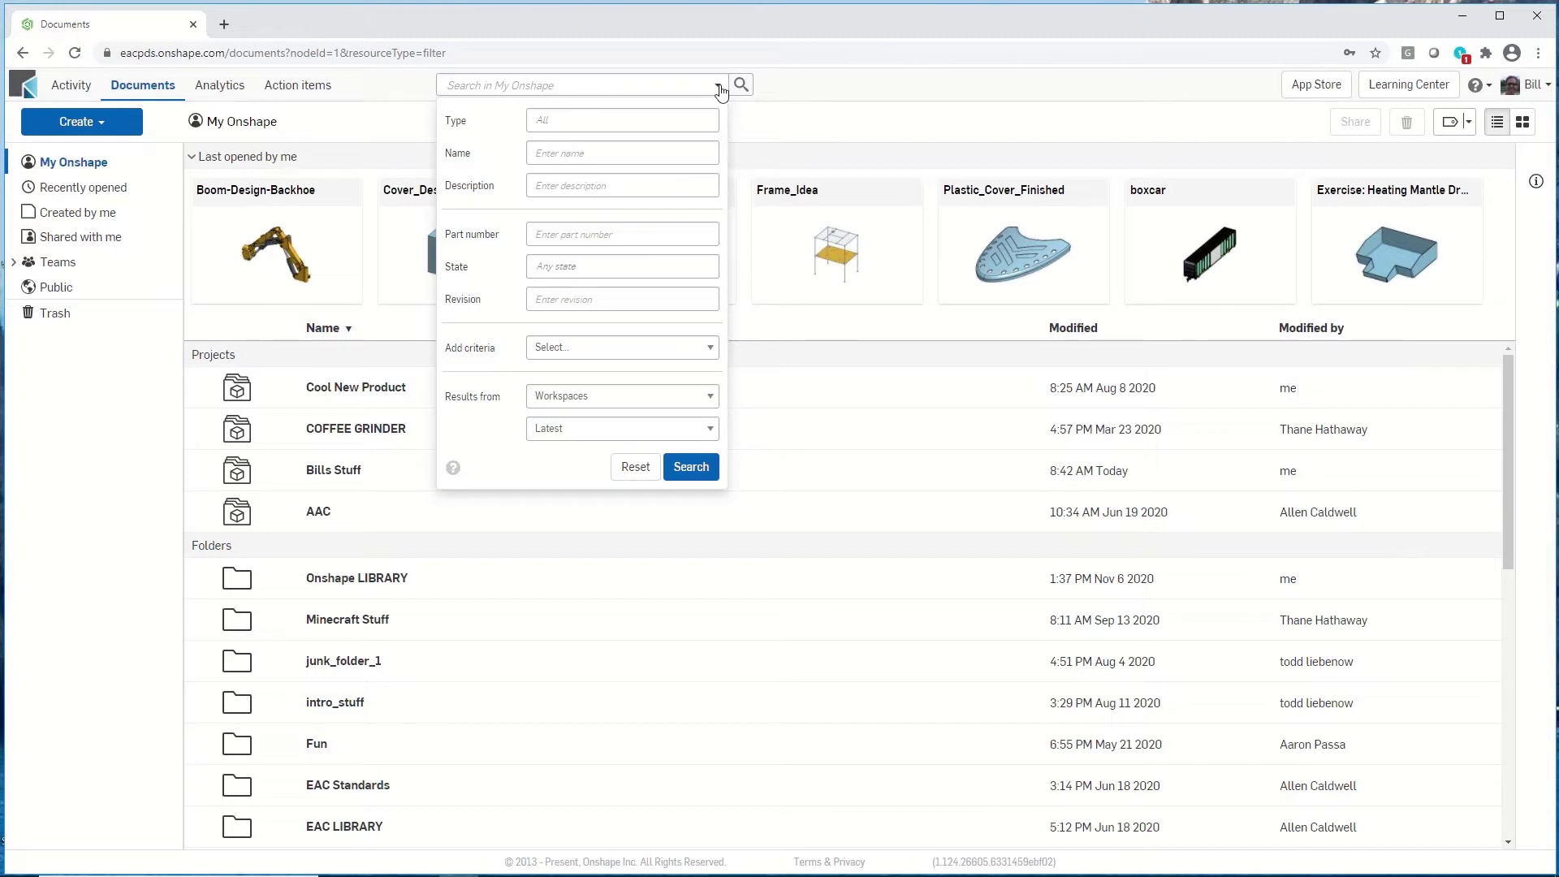
click(627, 119)
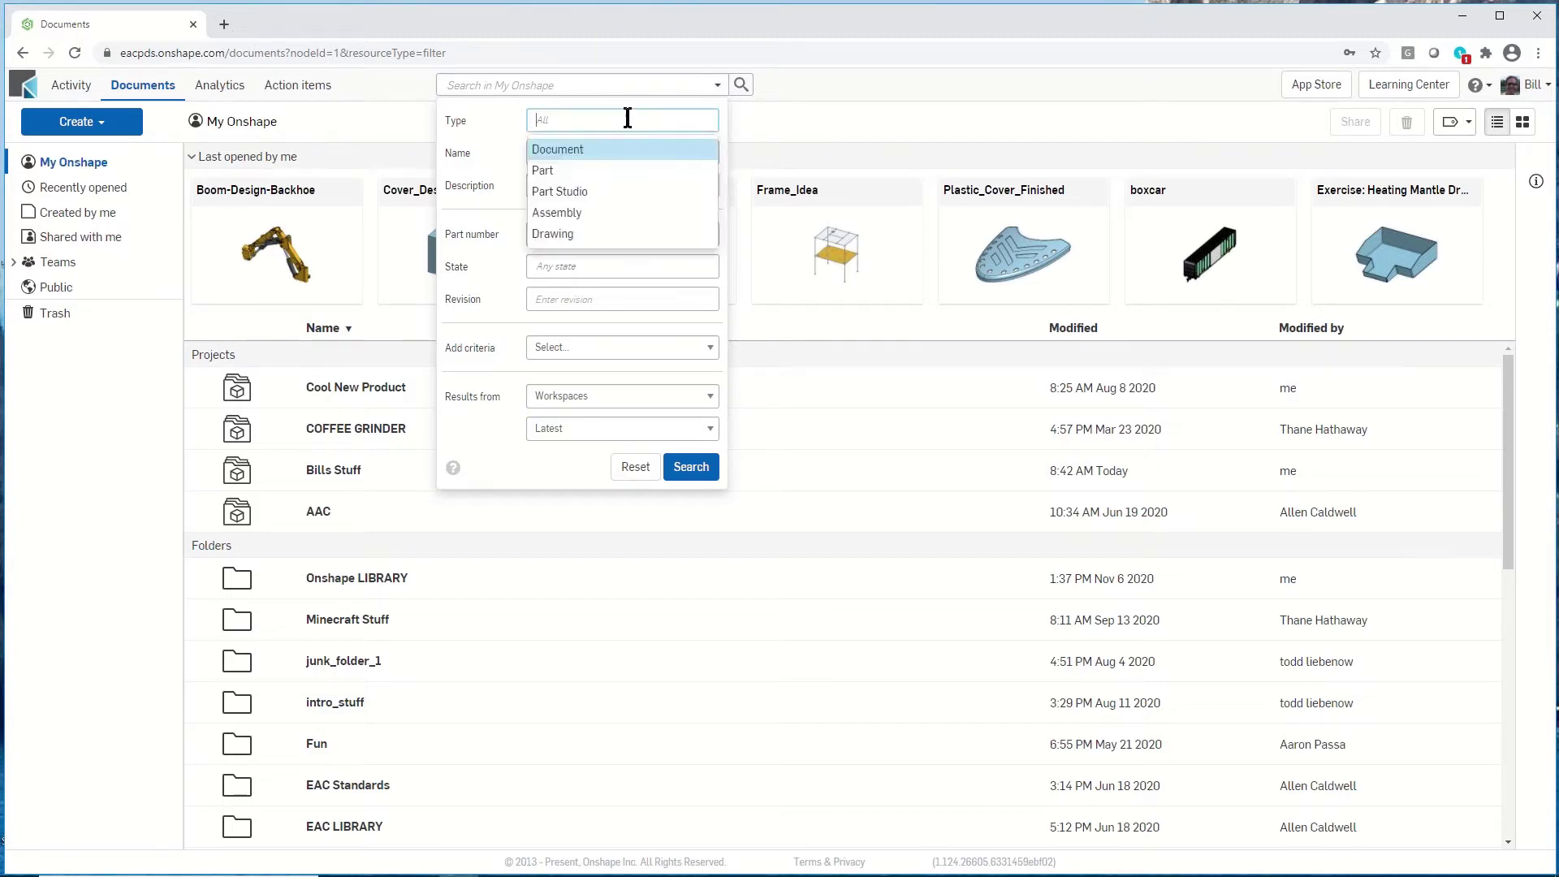
click(618, 172)
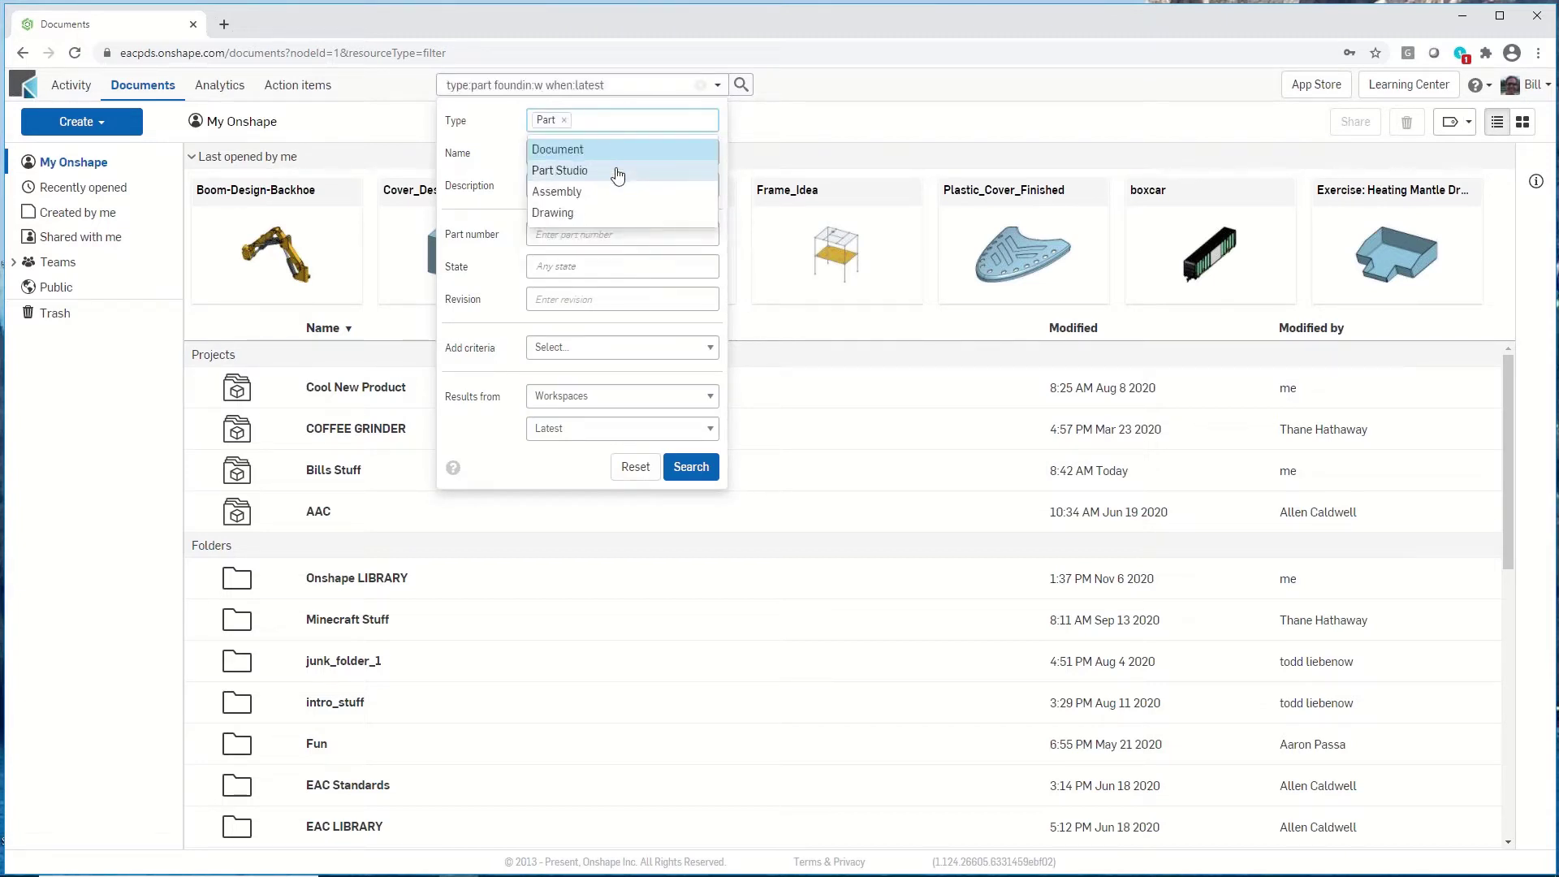
Examine the release state choices and the additional criteria offered by the advanced search.
click(652, 267)
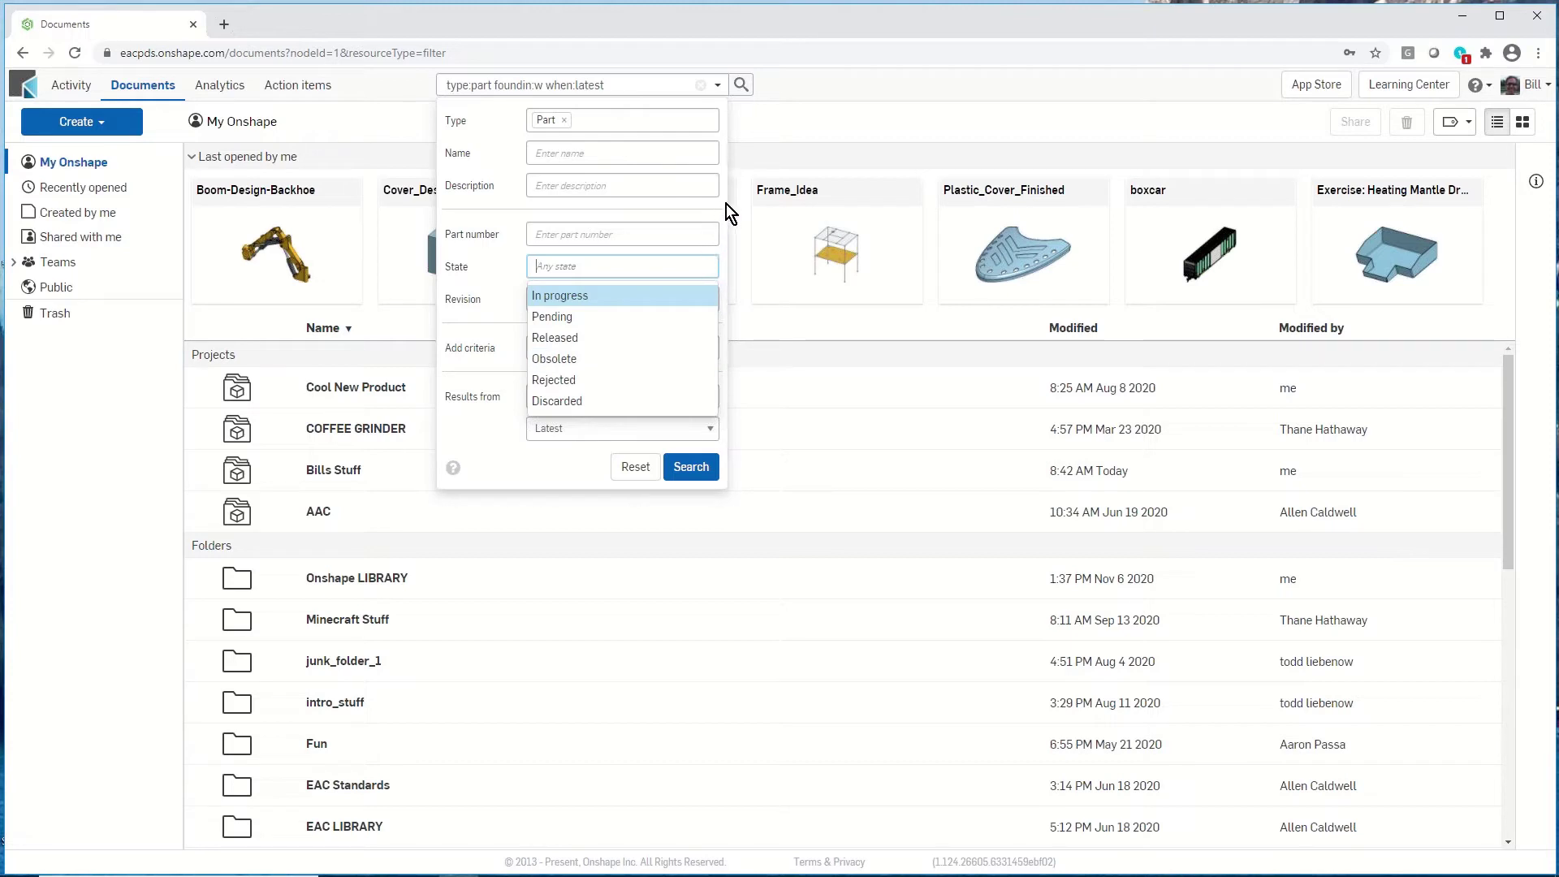
key(Escape)
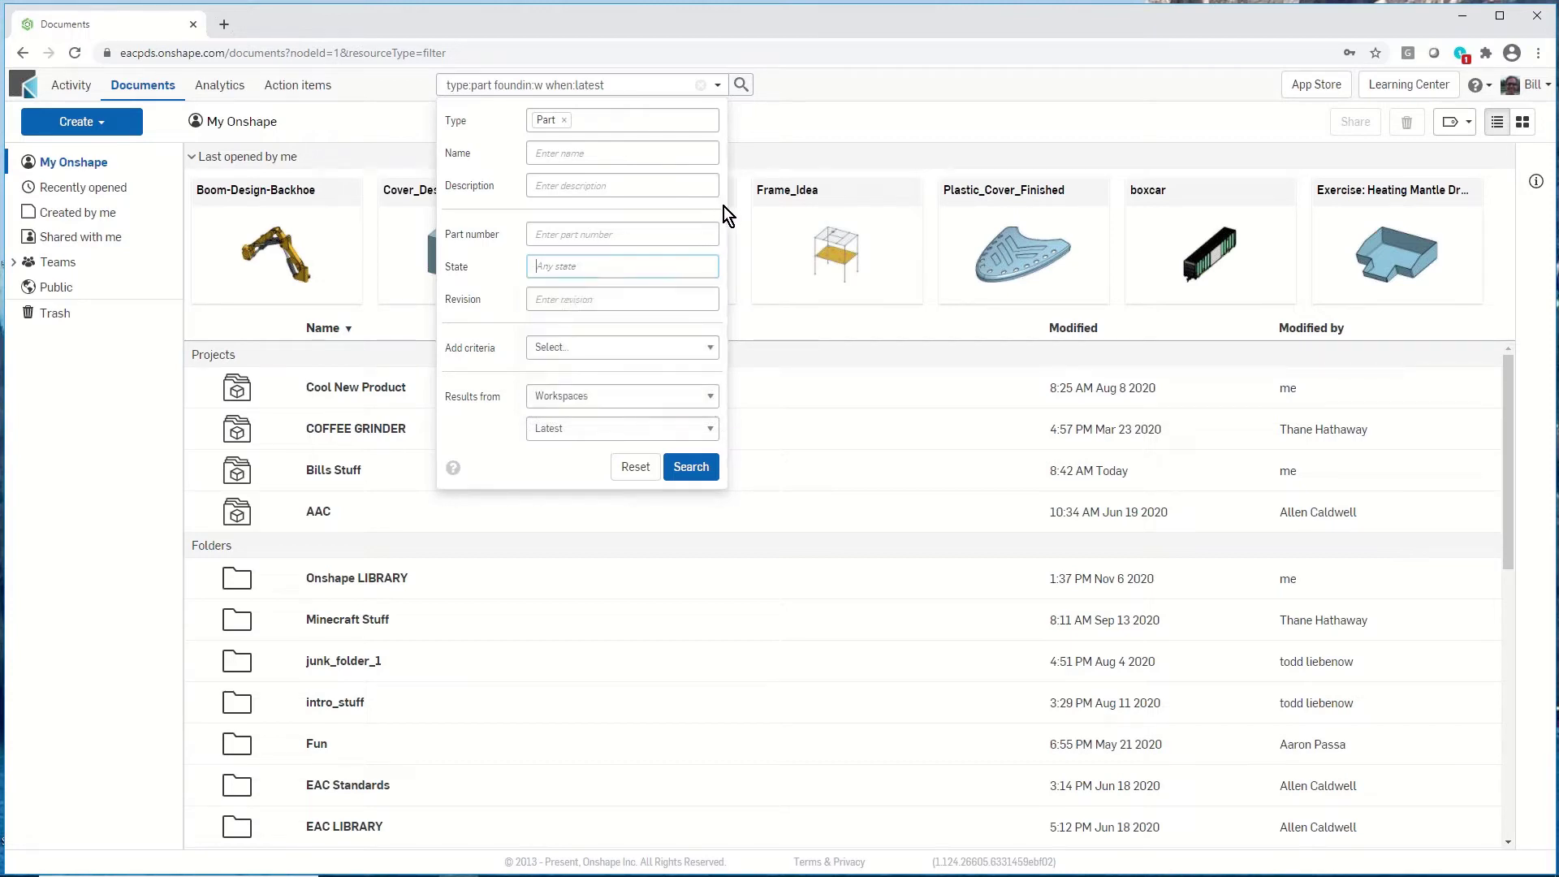
click(717, 353)
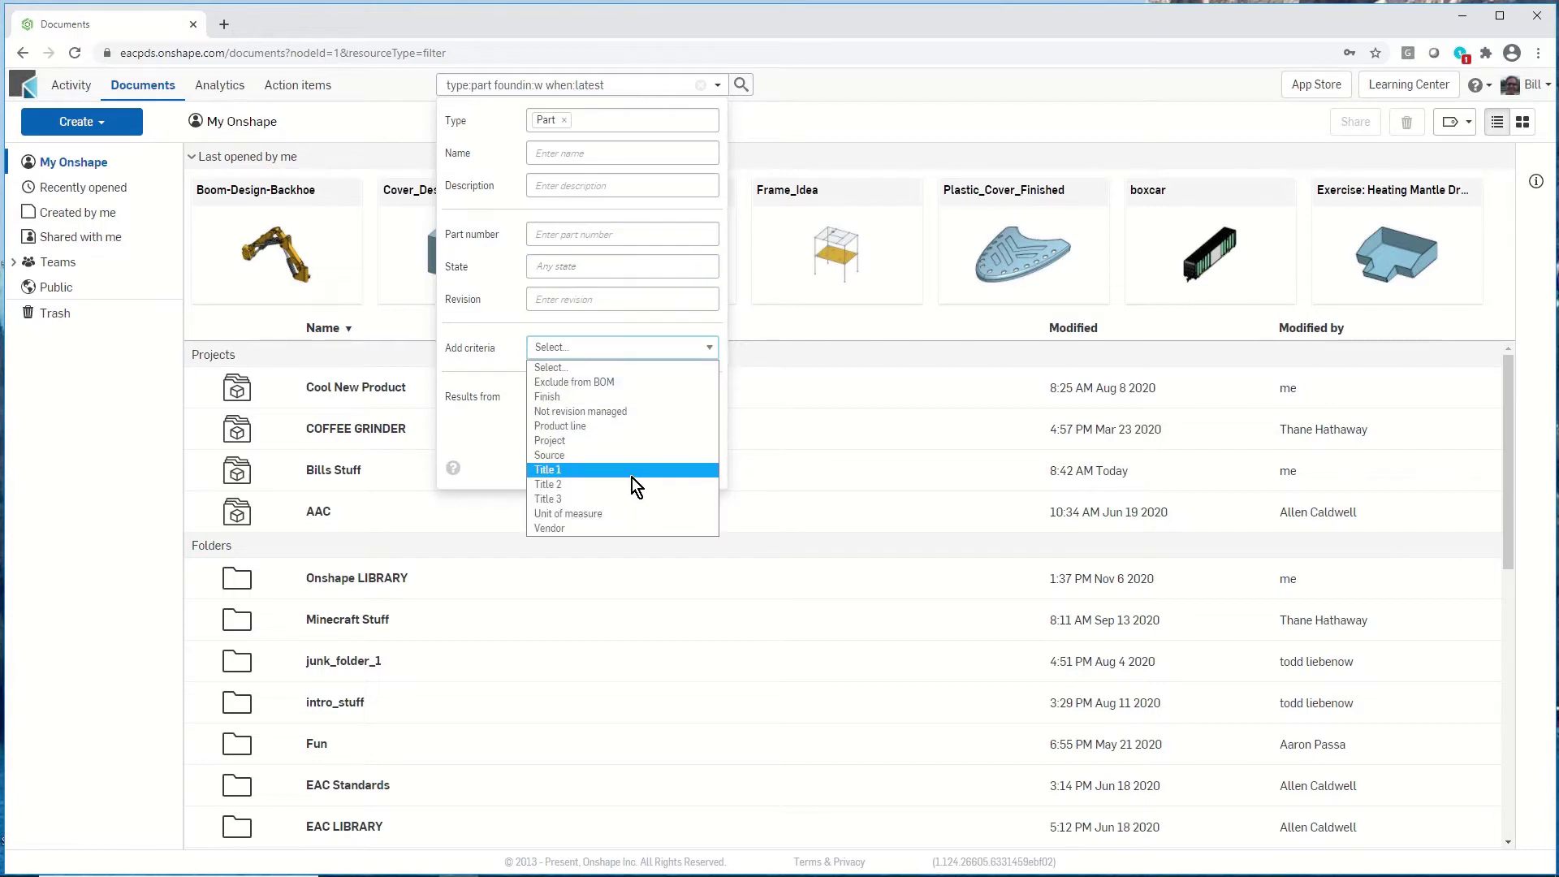
click(719, 320)
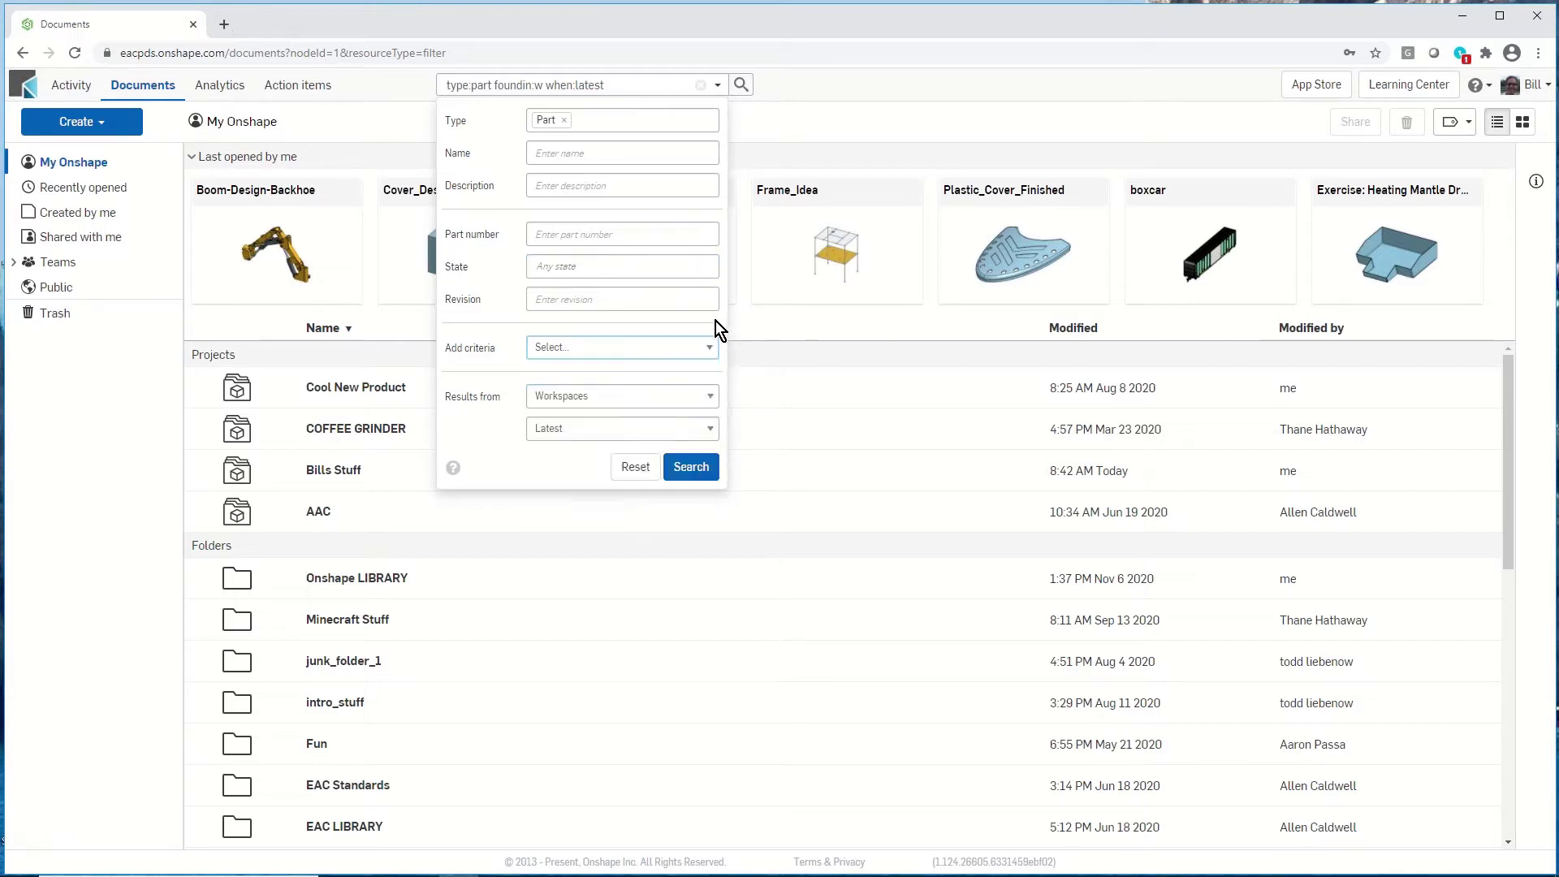
click(714, 320)
Run the search for parts in the latest workspaces, then return to the My Onshape document list.
click(741, 84)
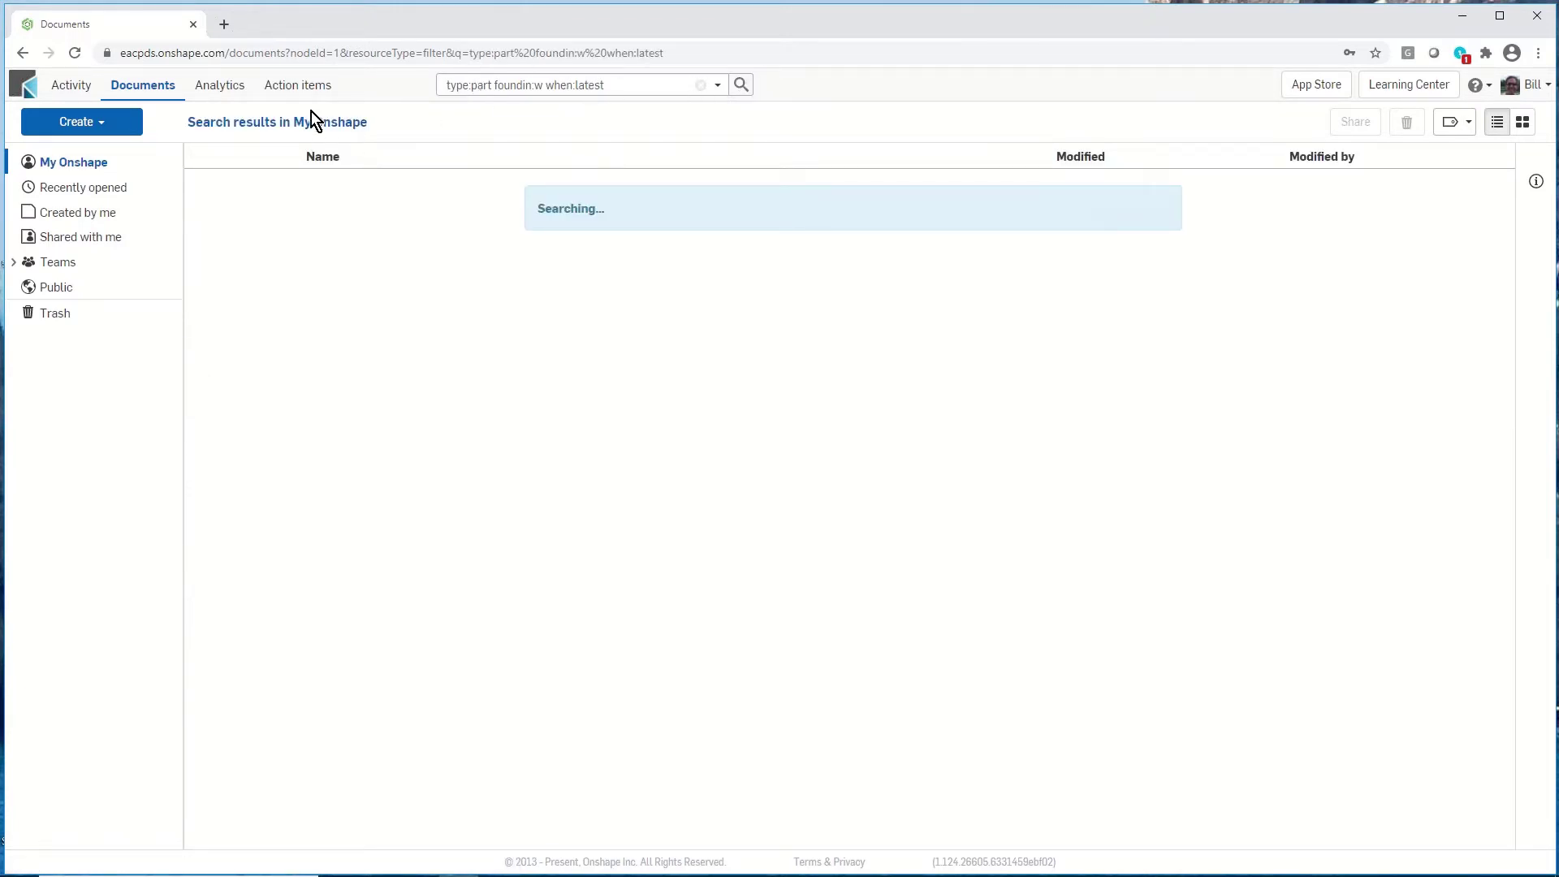
click(1538, 53)
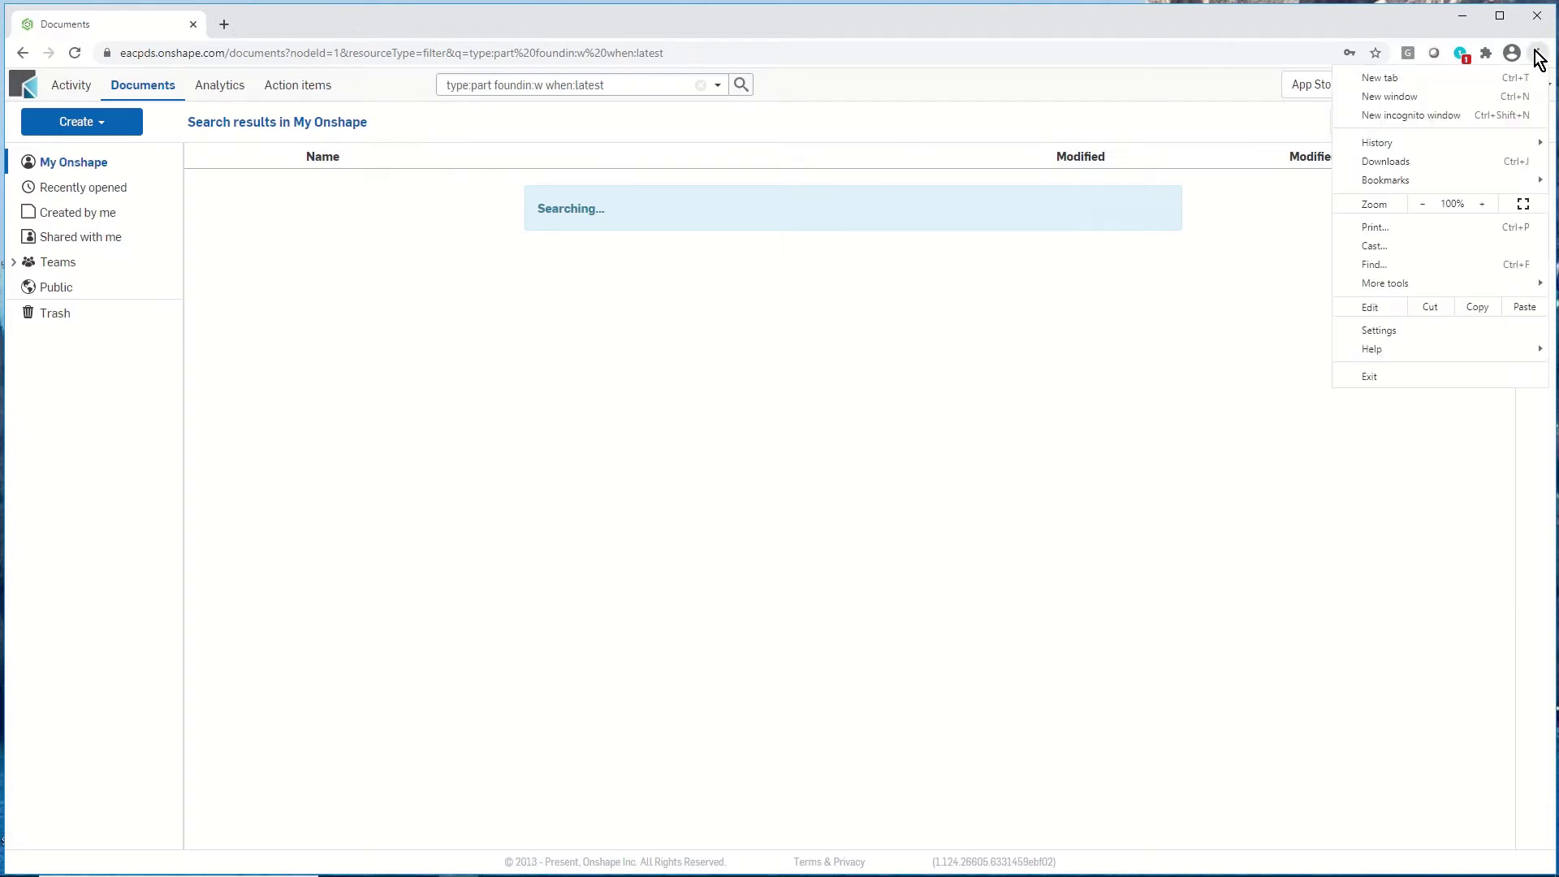
click(1247, 34)
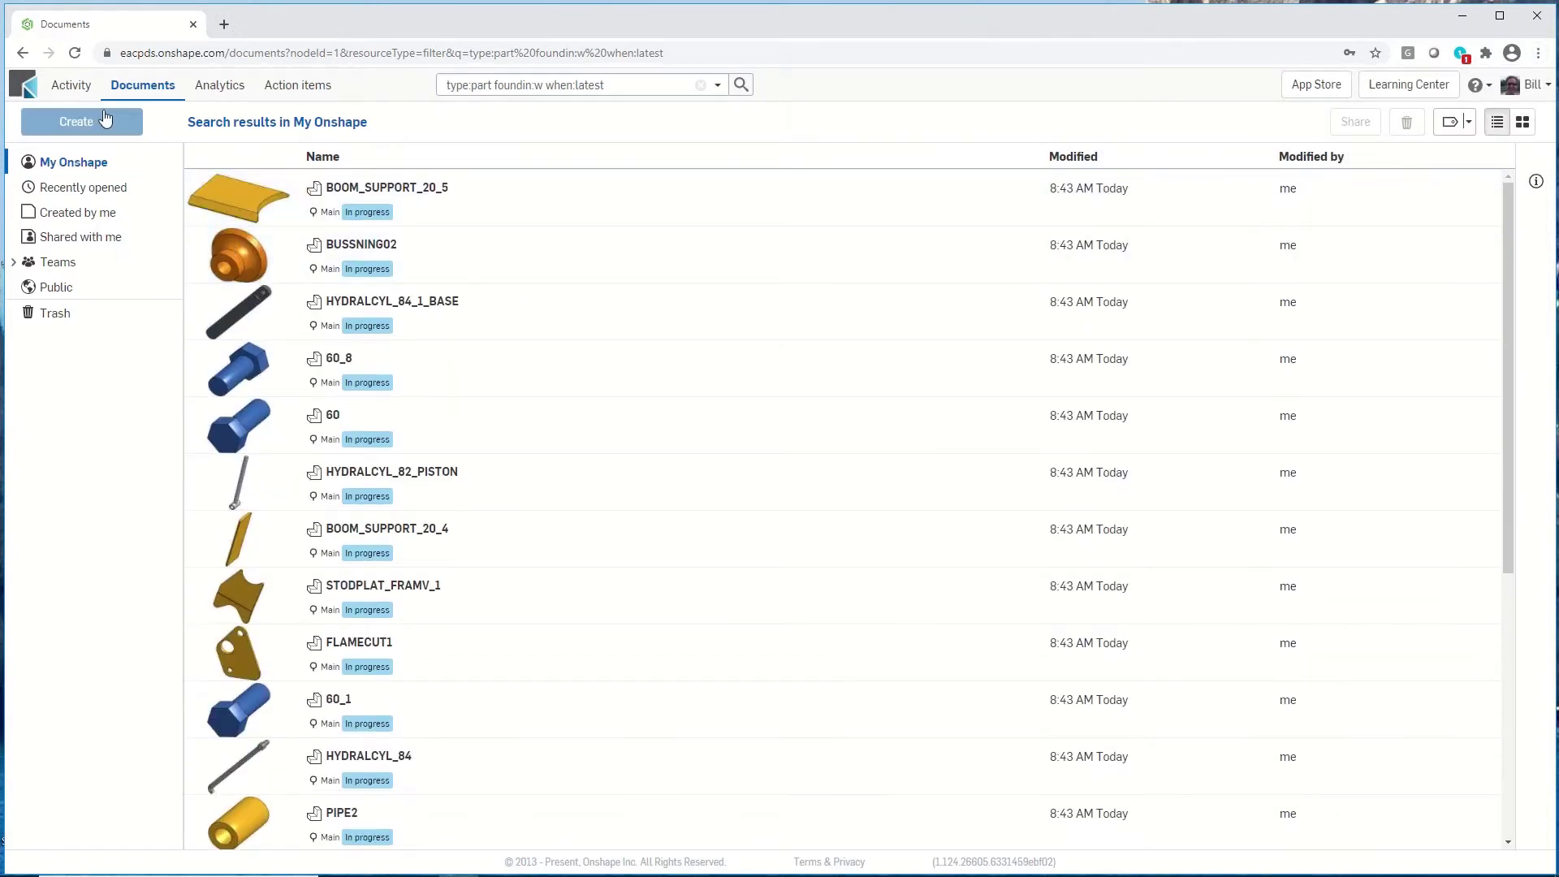
click(78, 163)
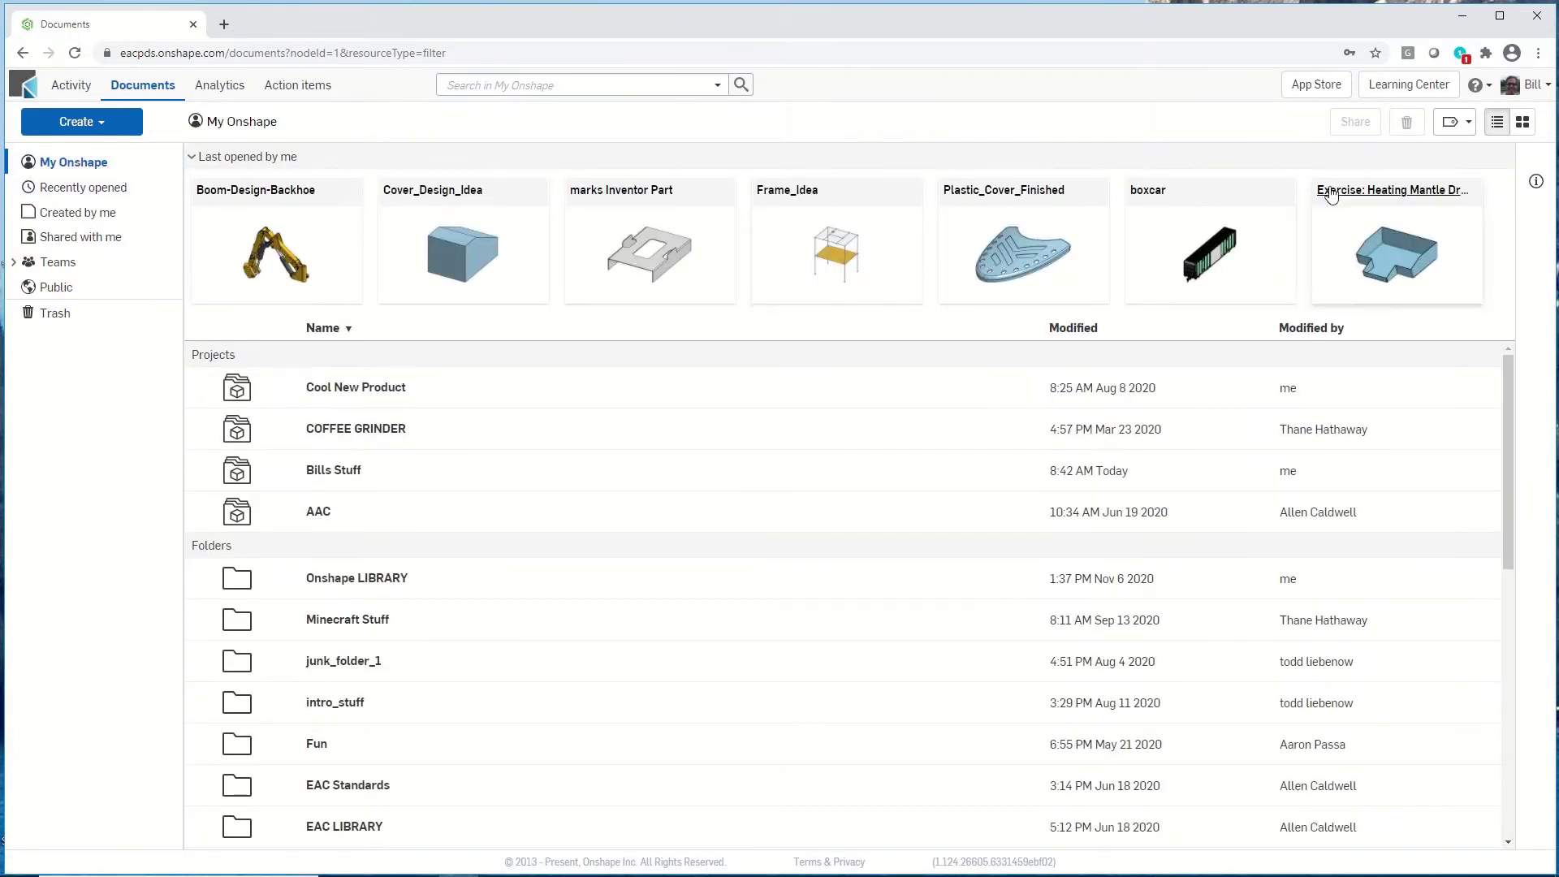
Open the Preferences page of the account settings.
click(1548, 86)
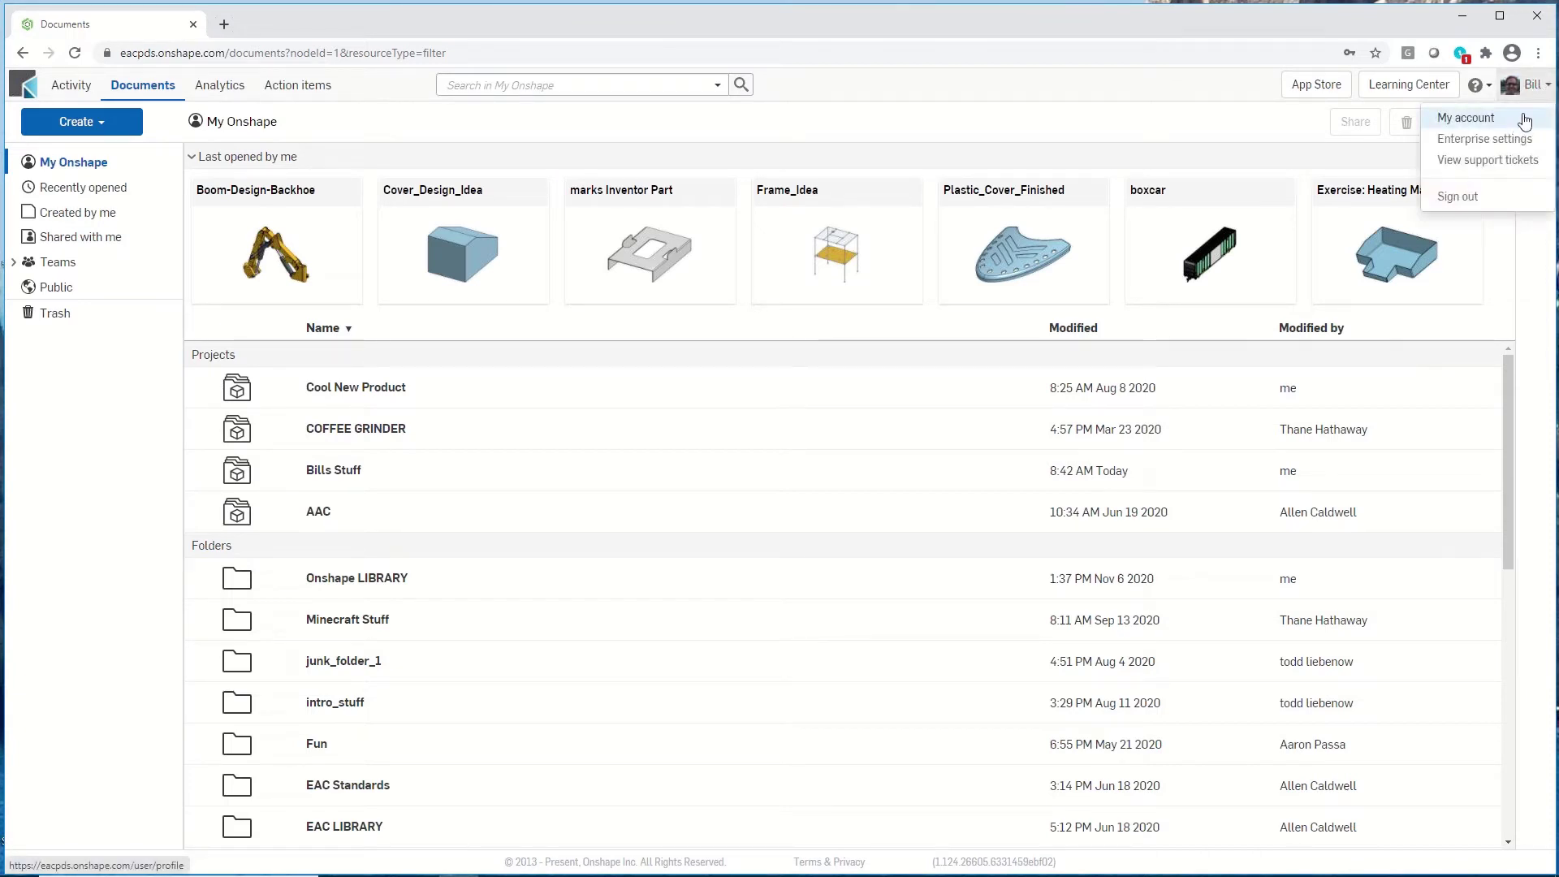
click(1479, 119)
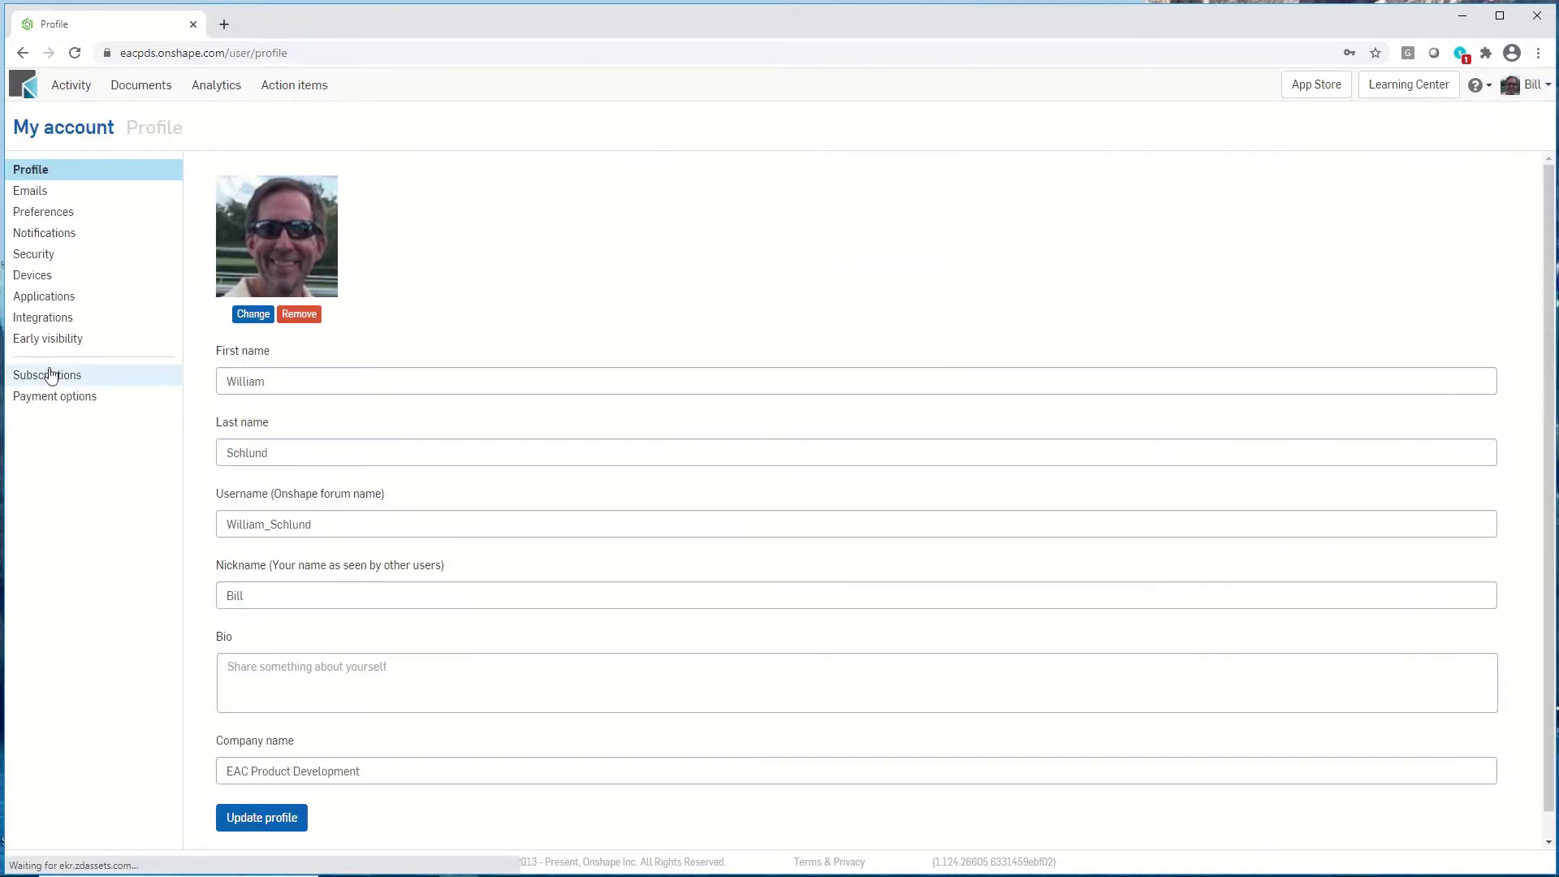
click(49, 214)
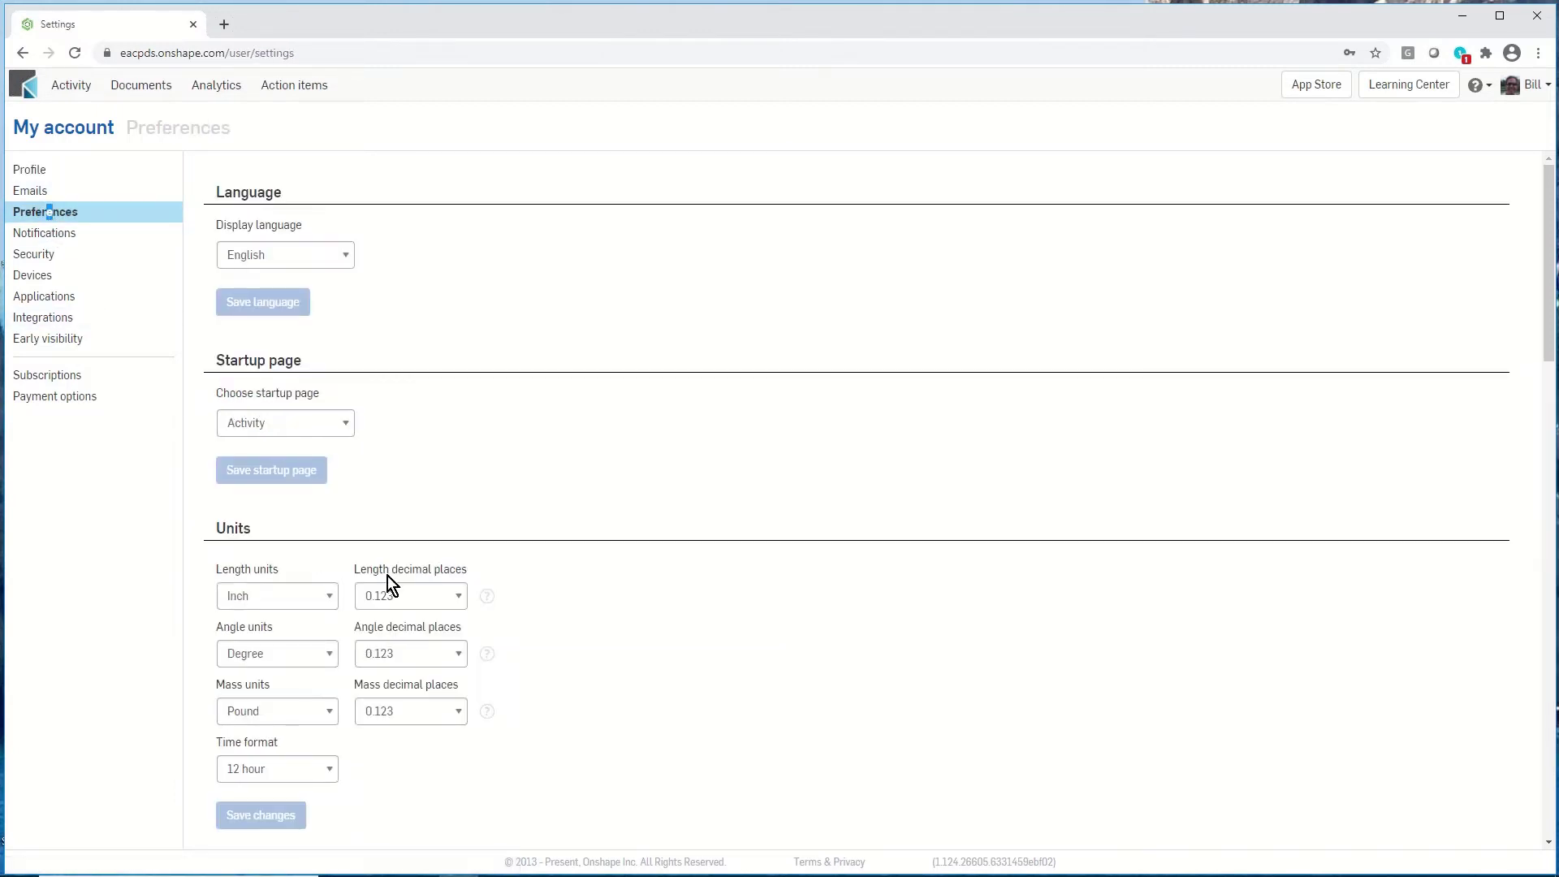
Examine the preferences for units, mouse control presets, environment profile and shortcut toolbars.
scroll(441, 615, down, 2)
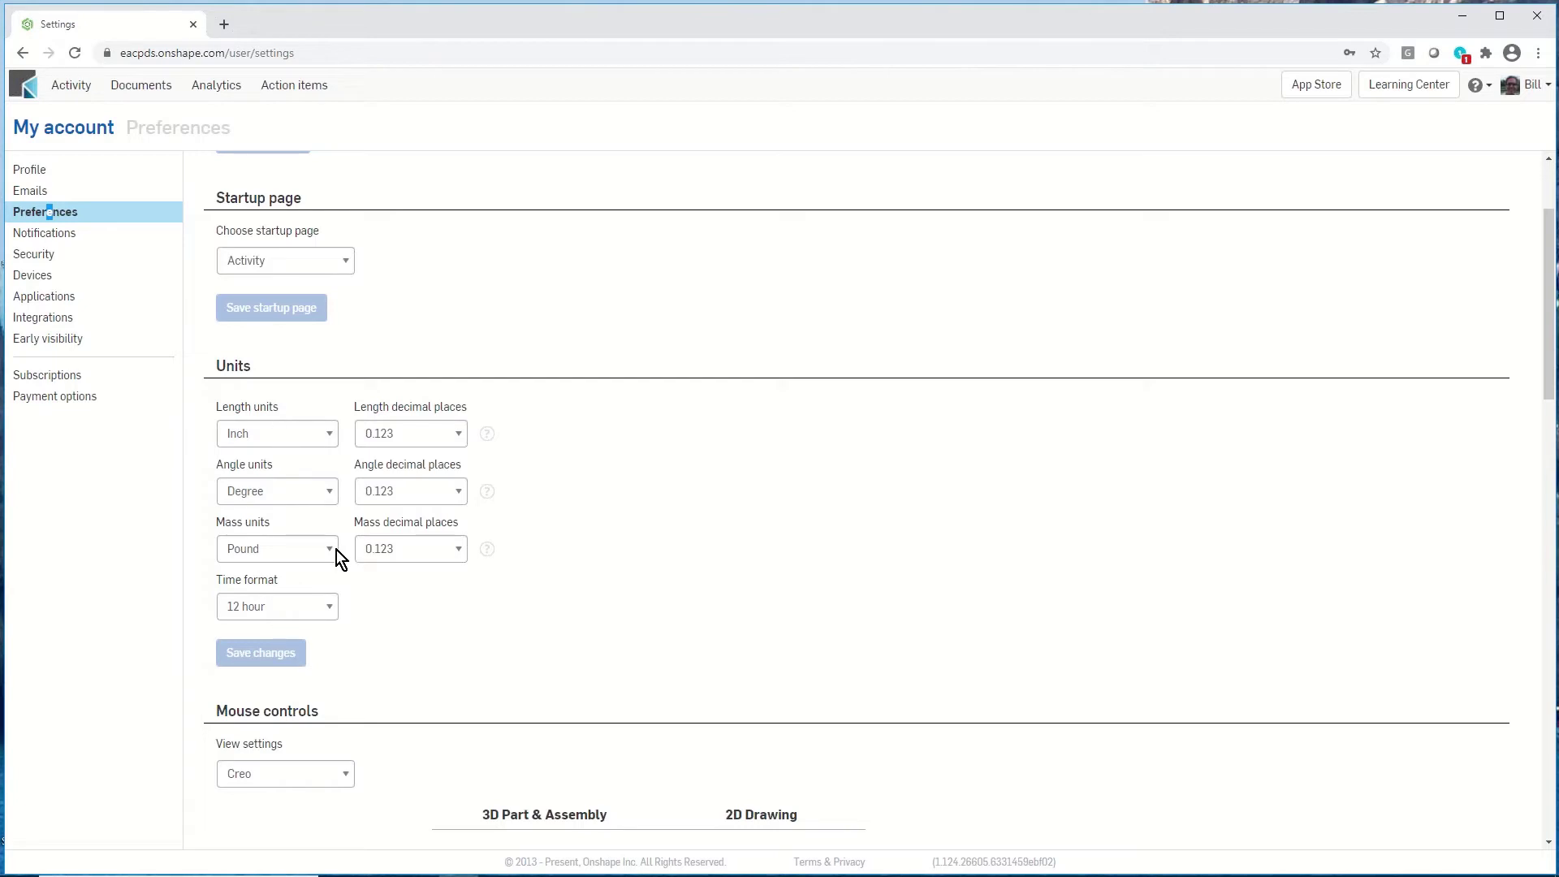
scroll(390, 572, down, 3)
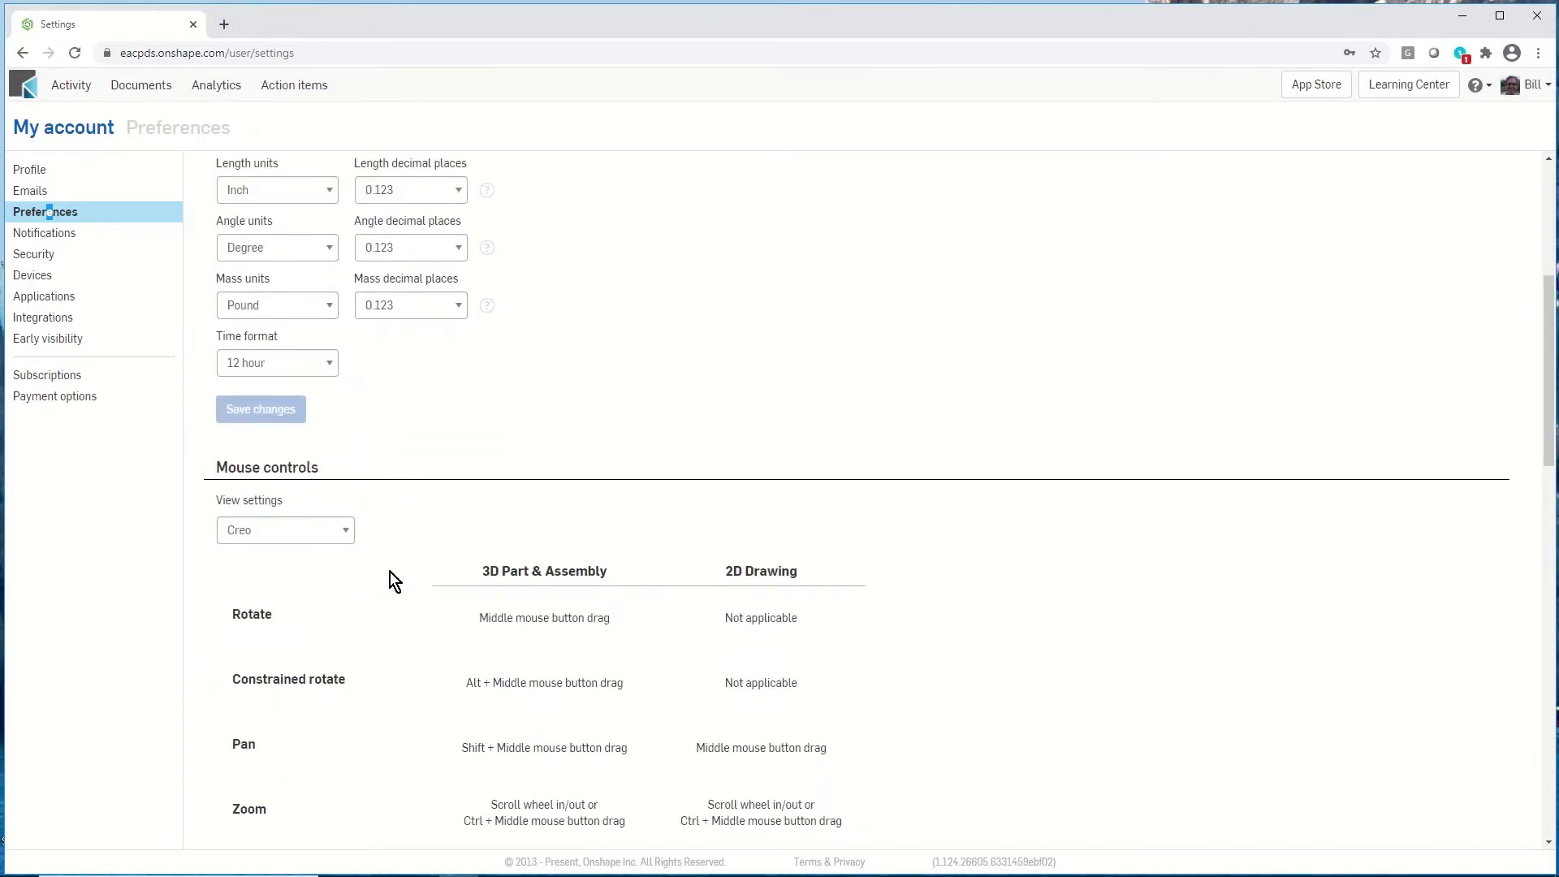
scroll(390, 572, down, 2)
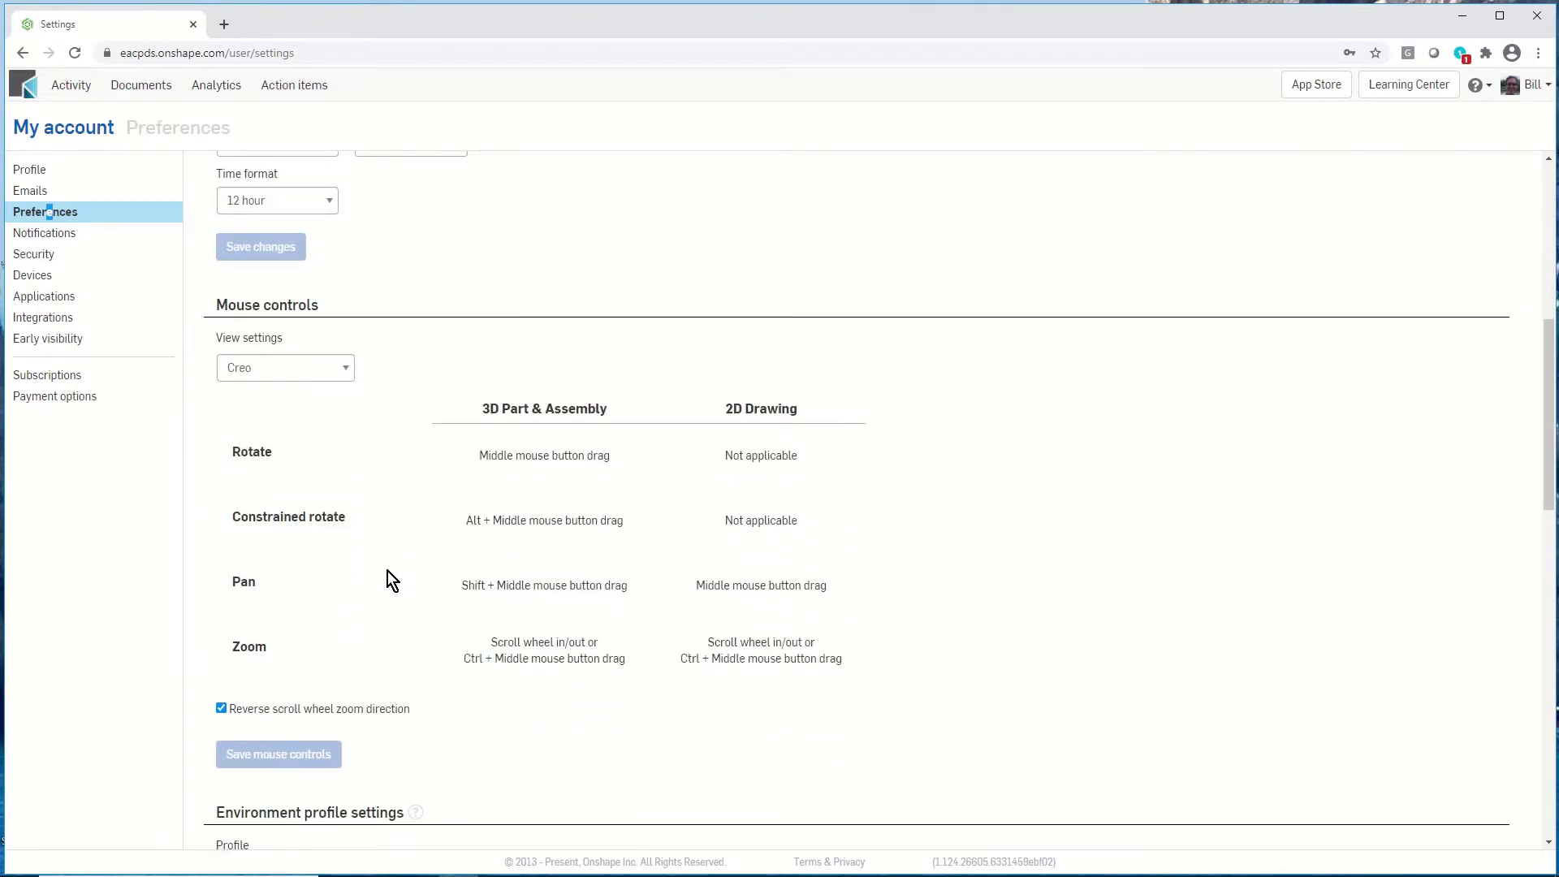
click(345, 371)
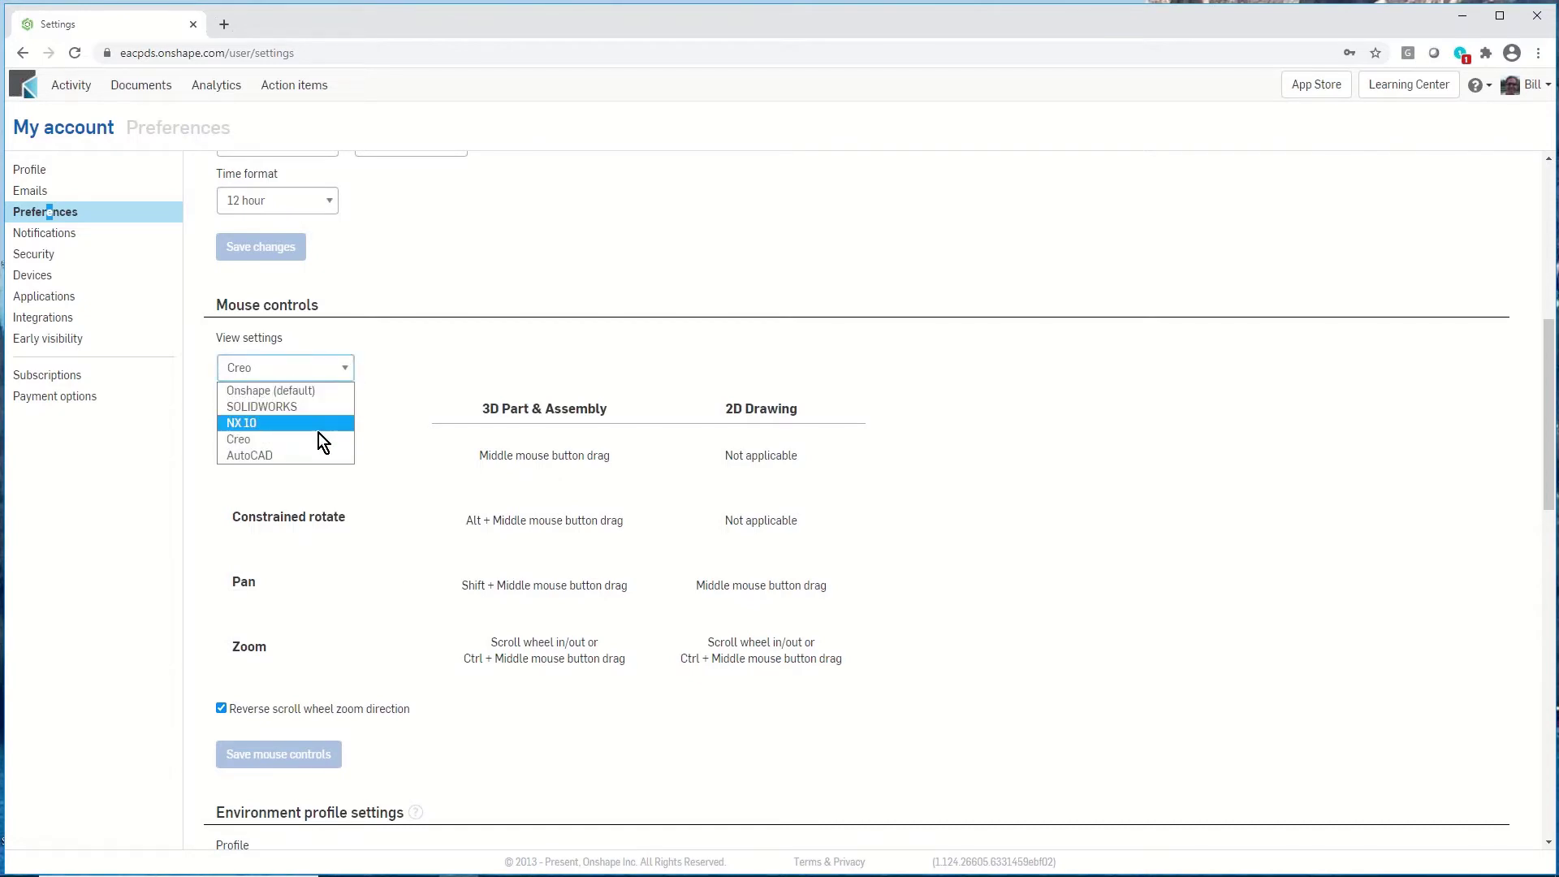
click(404, 344)
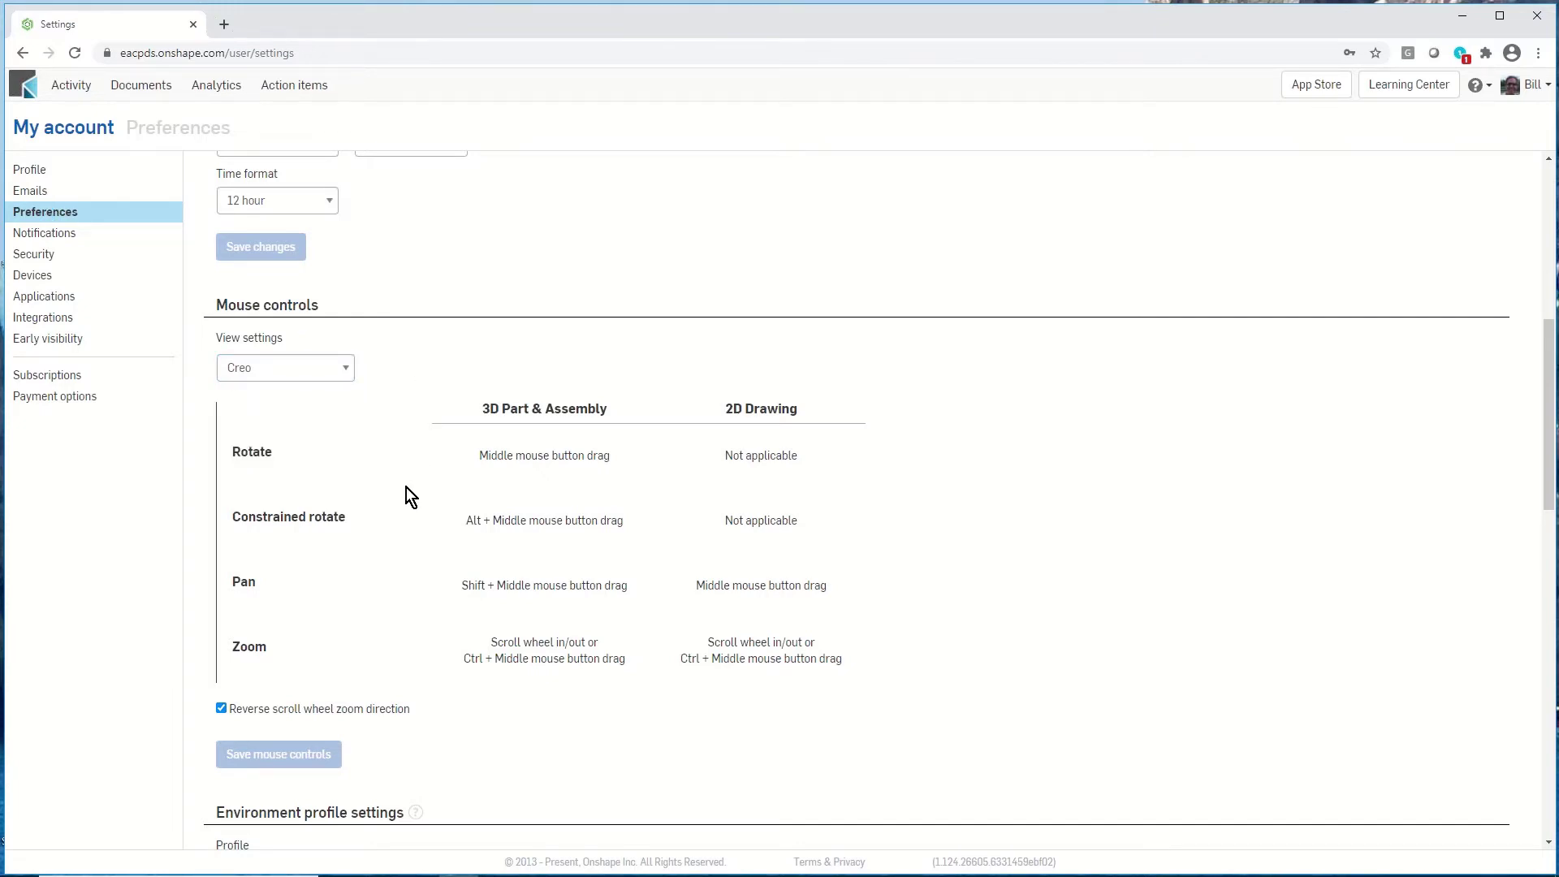
scroll(406, 487, down, 3)
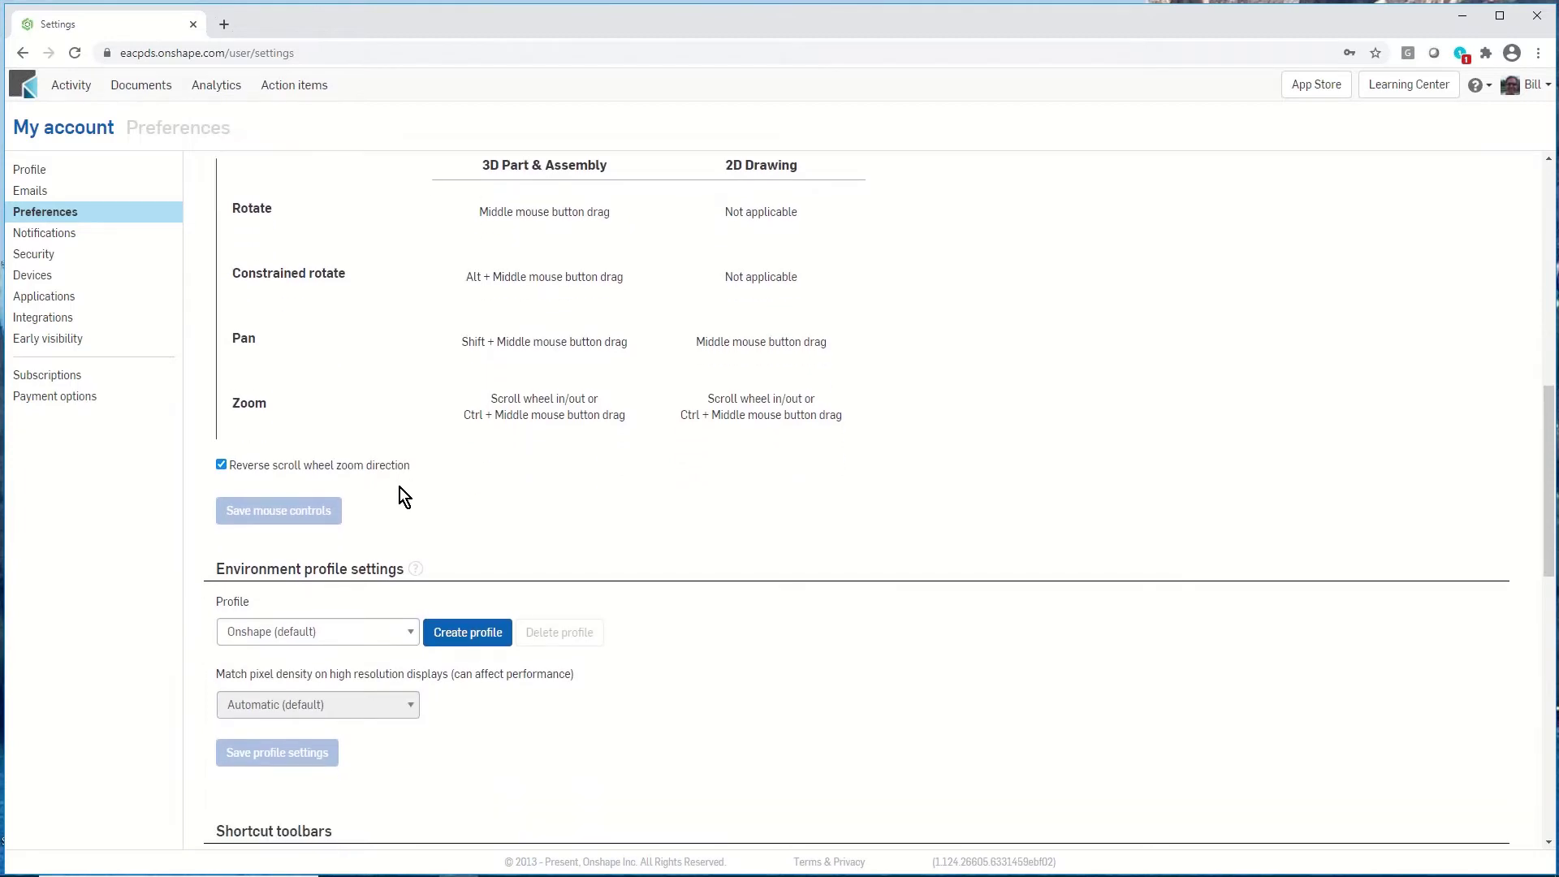
scroll(400, 487, down, 4)
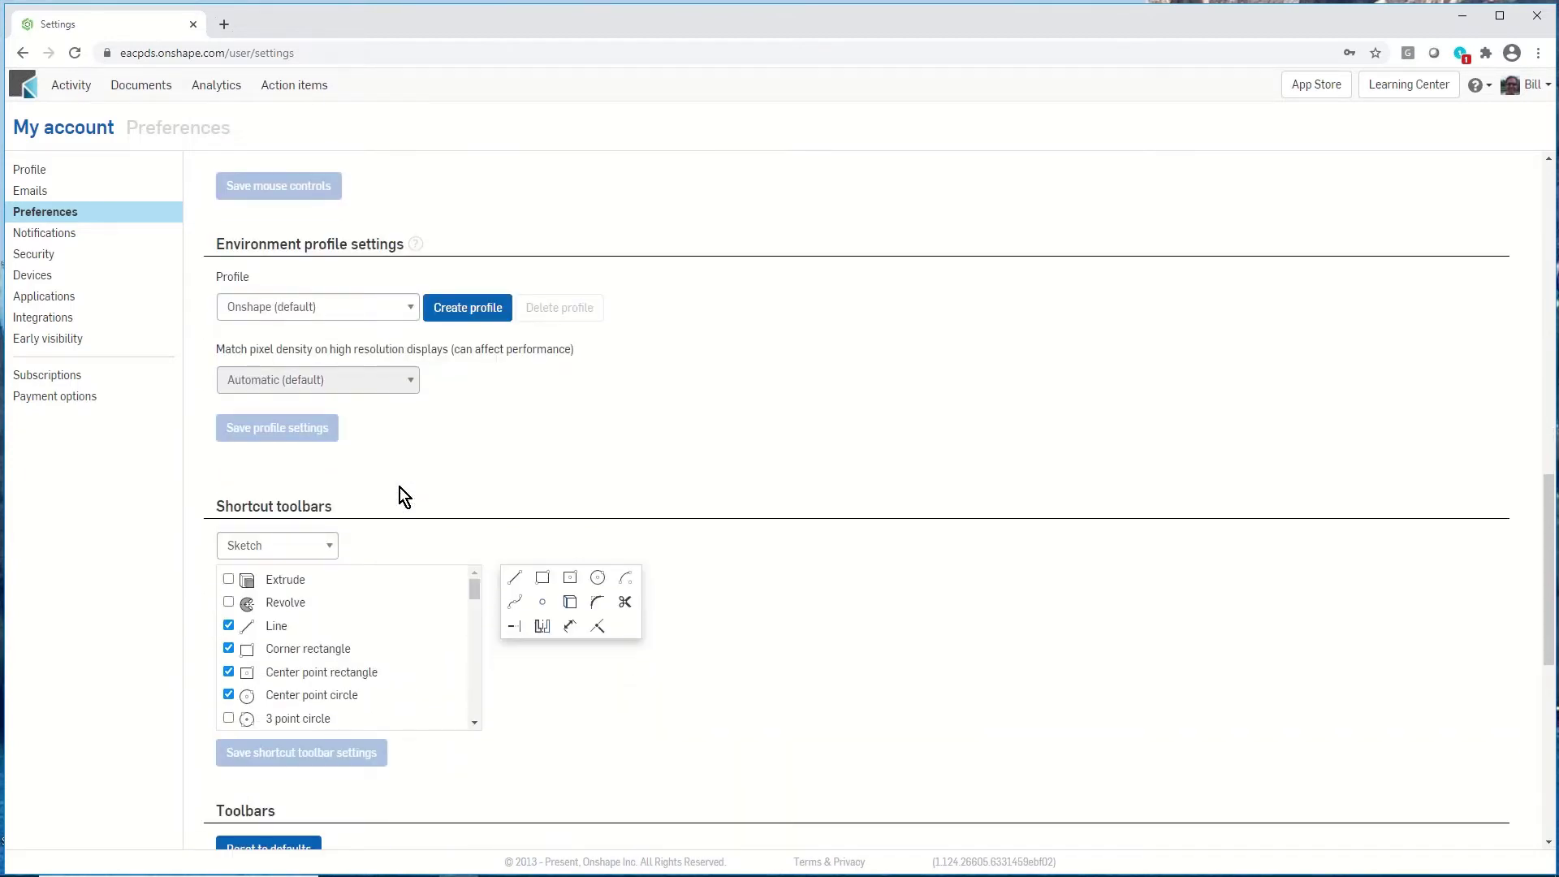
scroll(399, 487, down, 2)
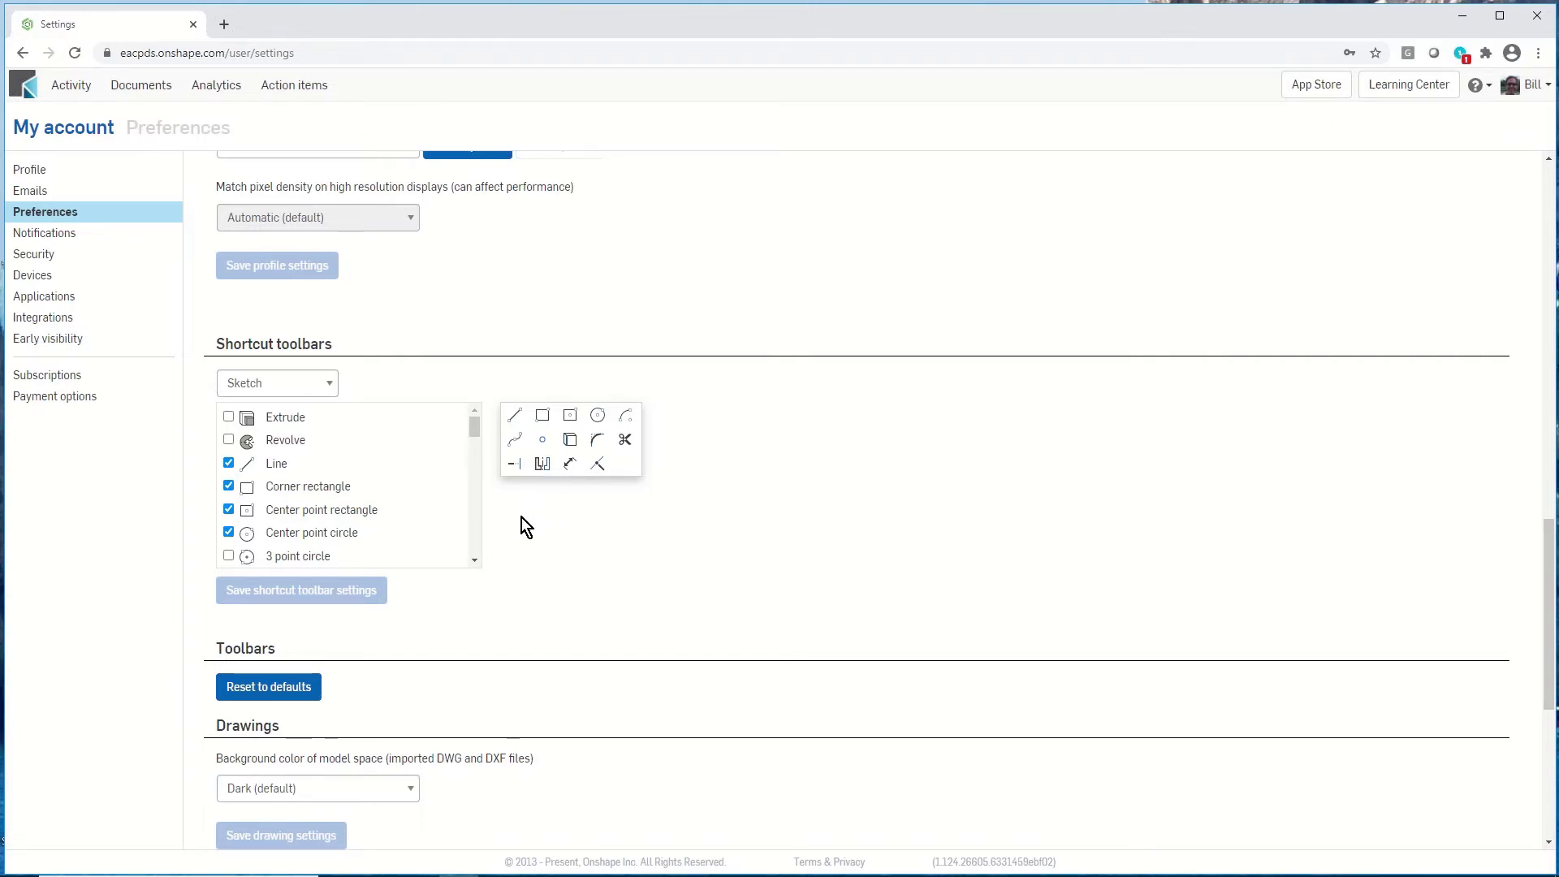
scroll(521, 518, up, 2)
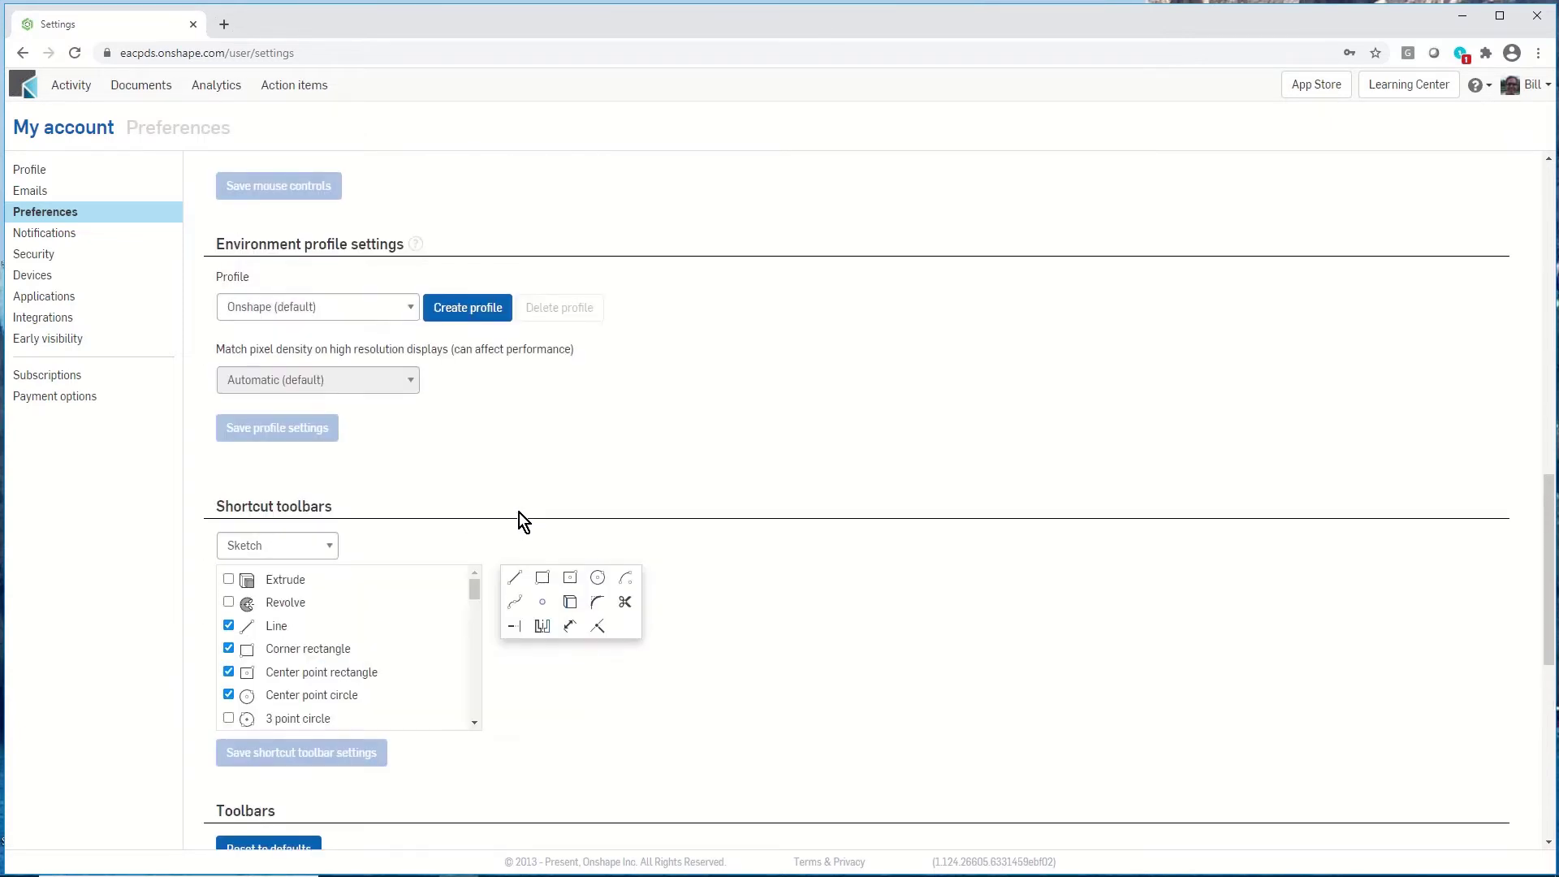
Return to the documents list and open the Boom-Design-Backhoe document.
click(146, 90)
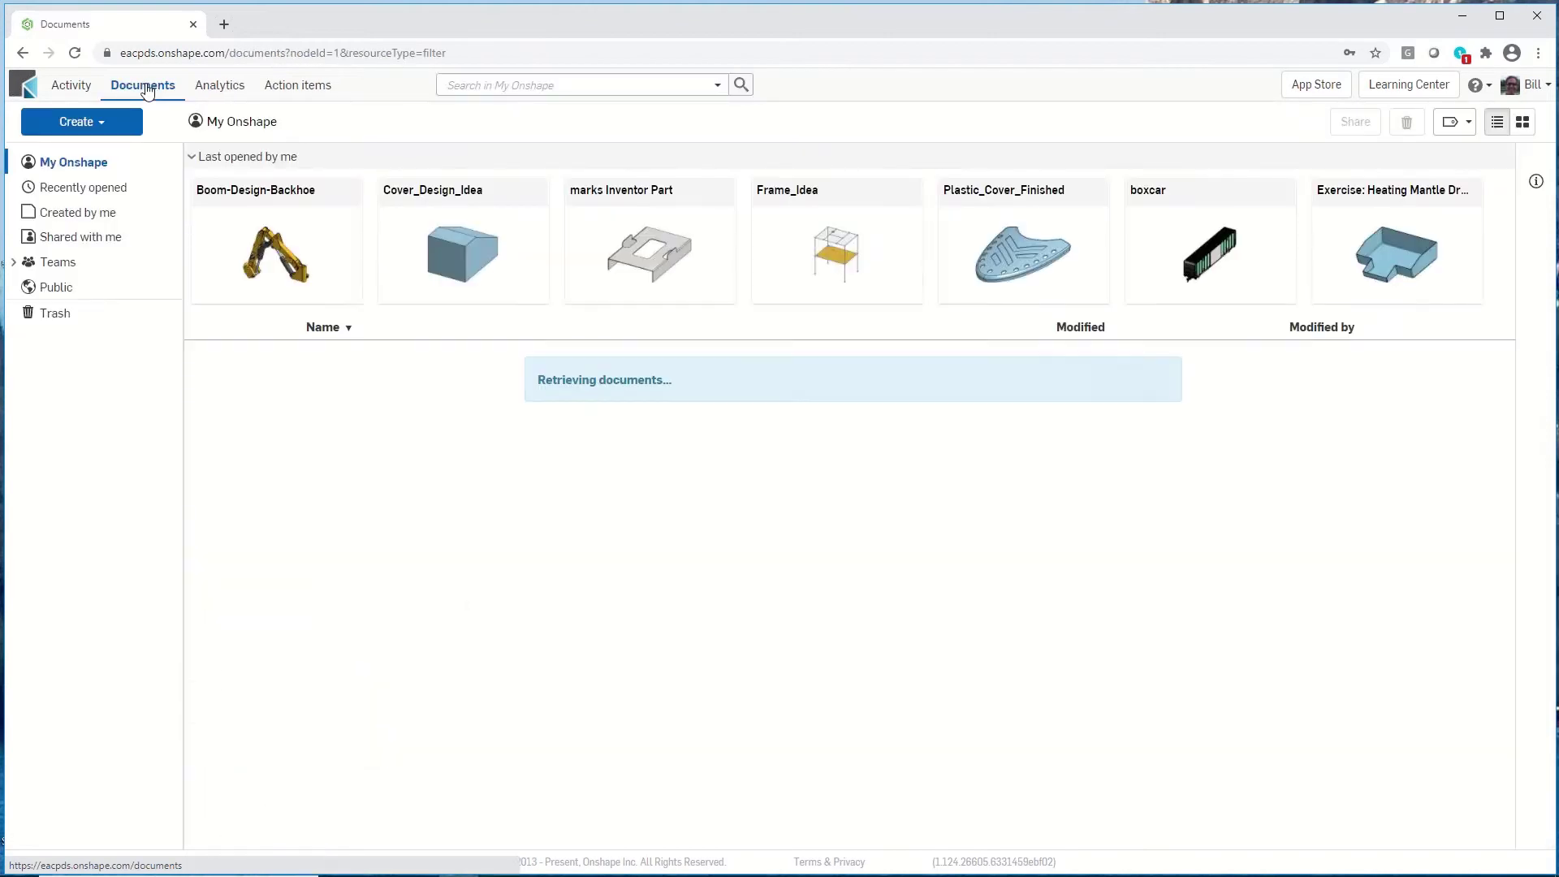
click(250, 192)
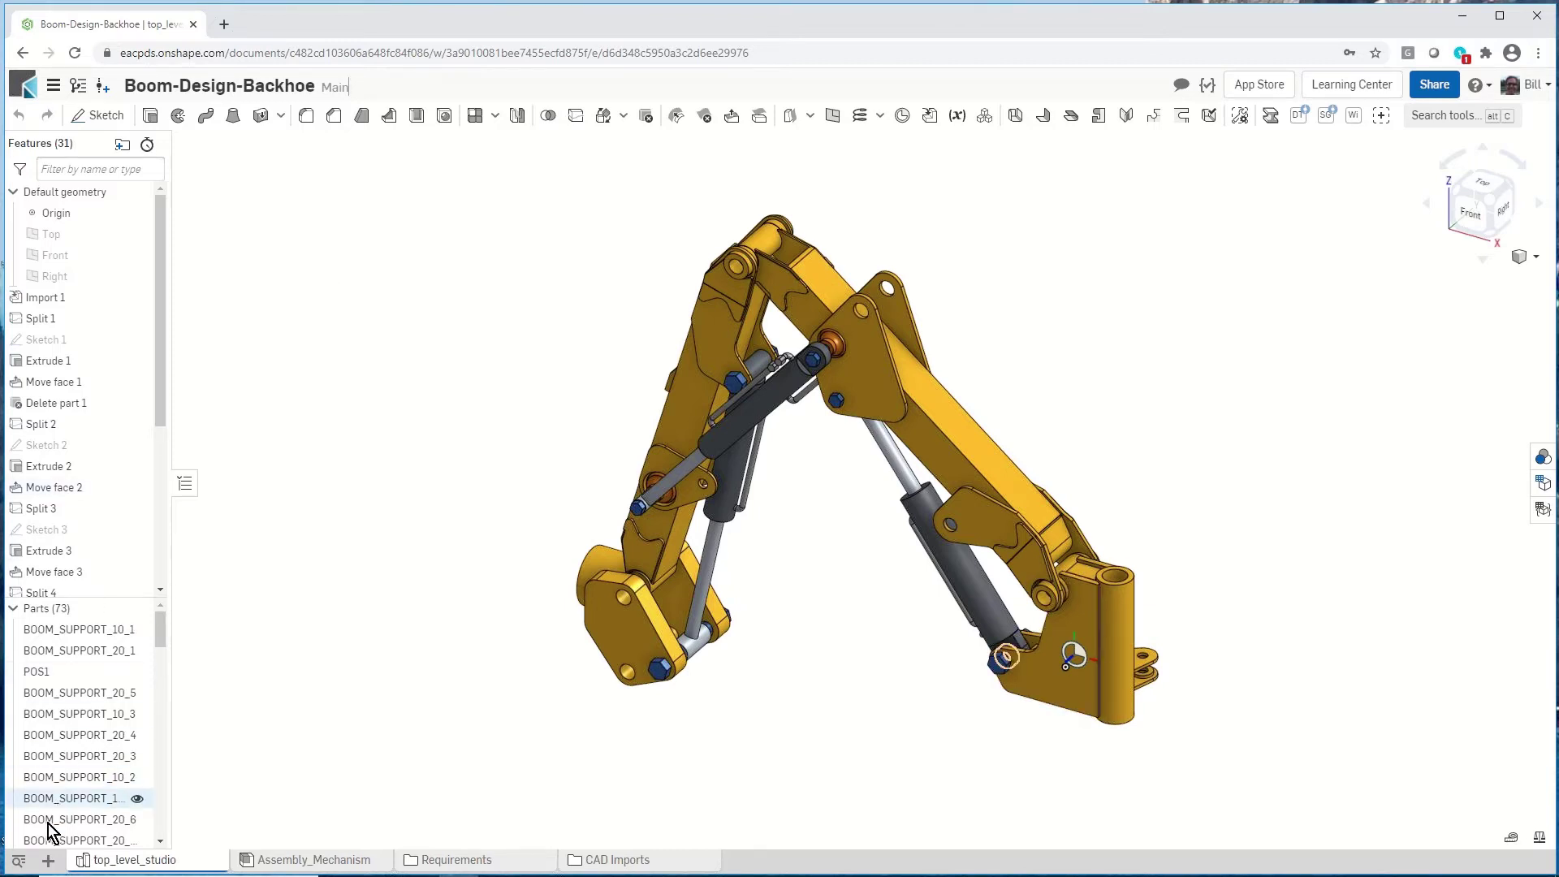
Review the document's tab list, including the files in the Requirements folder, and close the list.
click(19, 861)
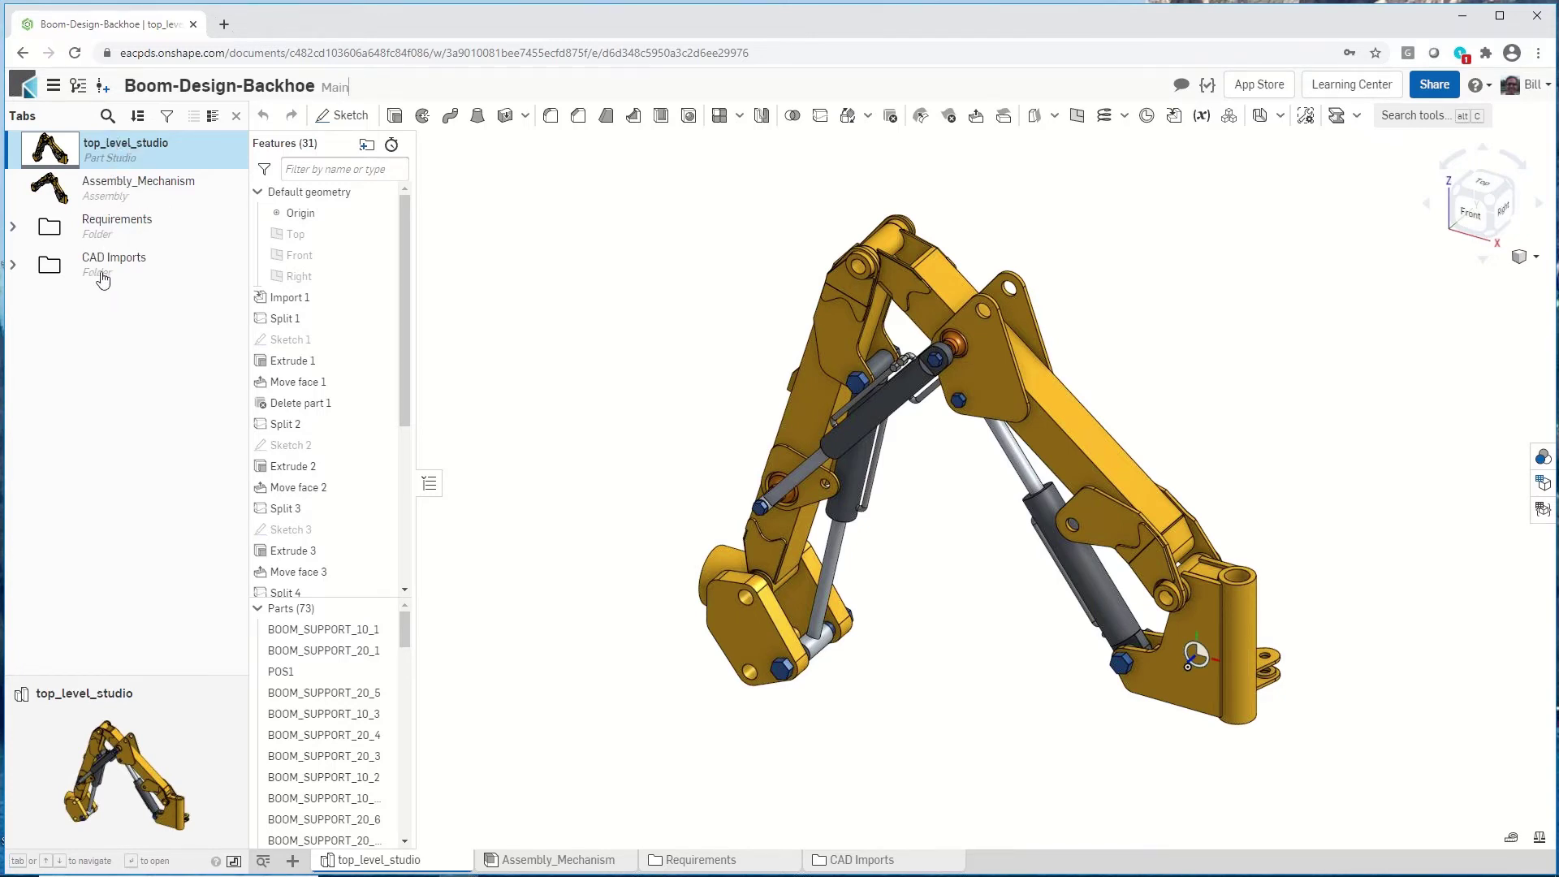
click(14, 230)
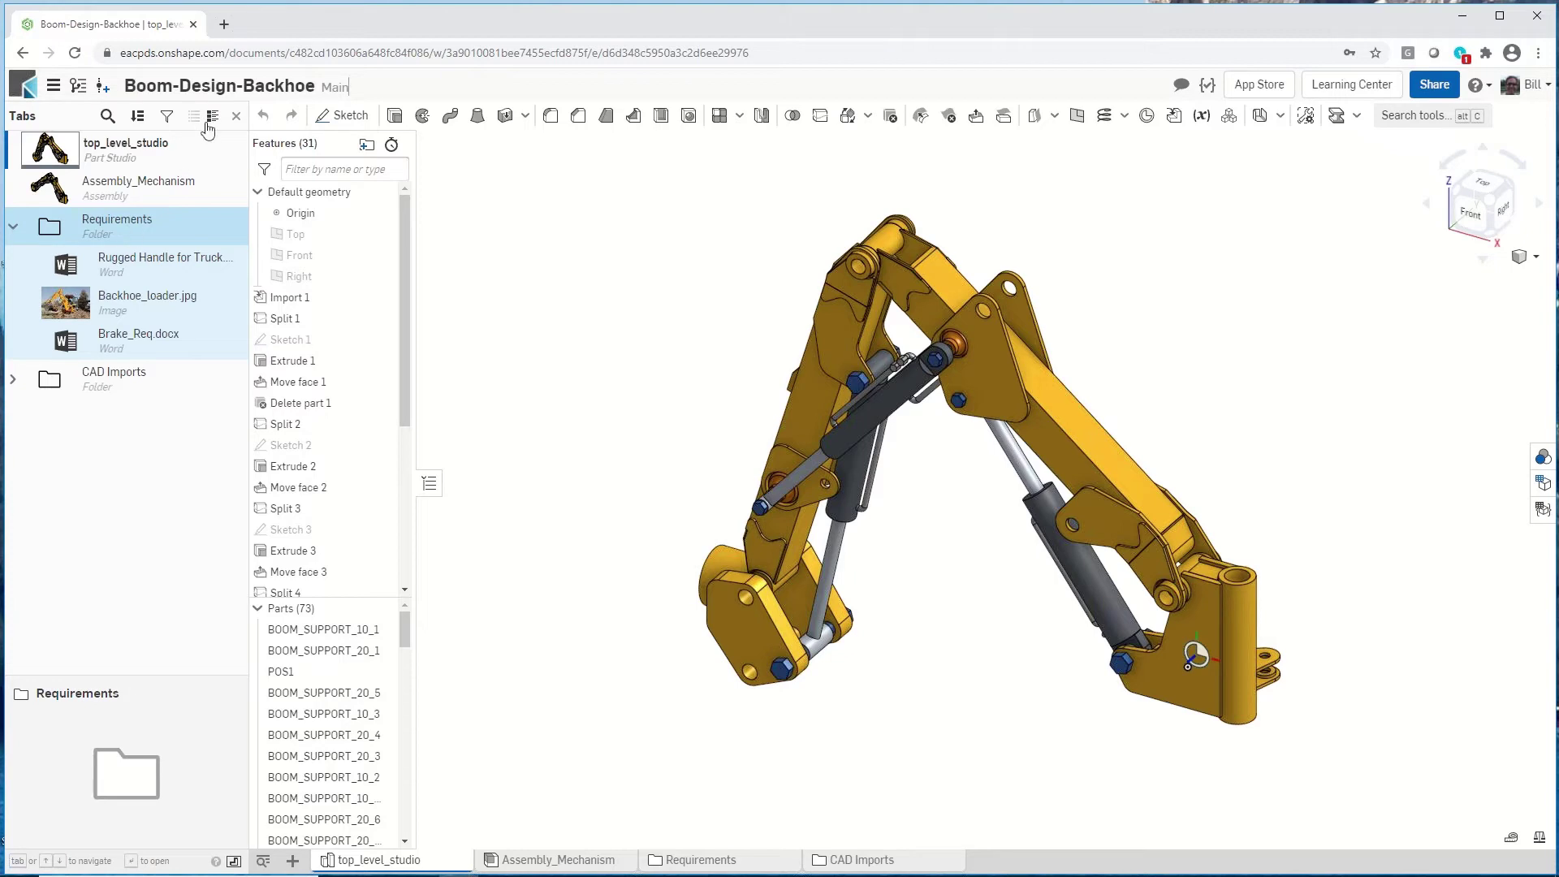
click(236, 117)
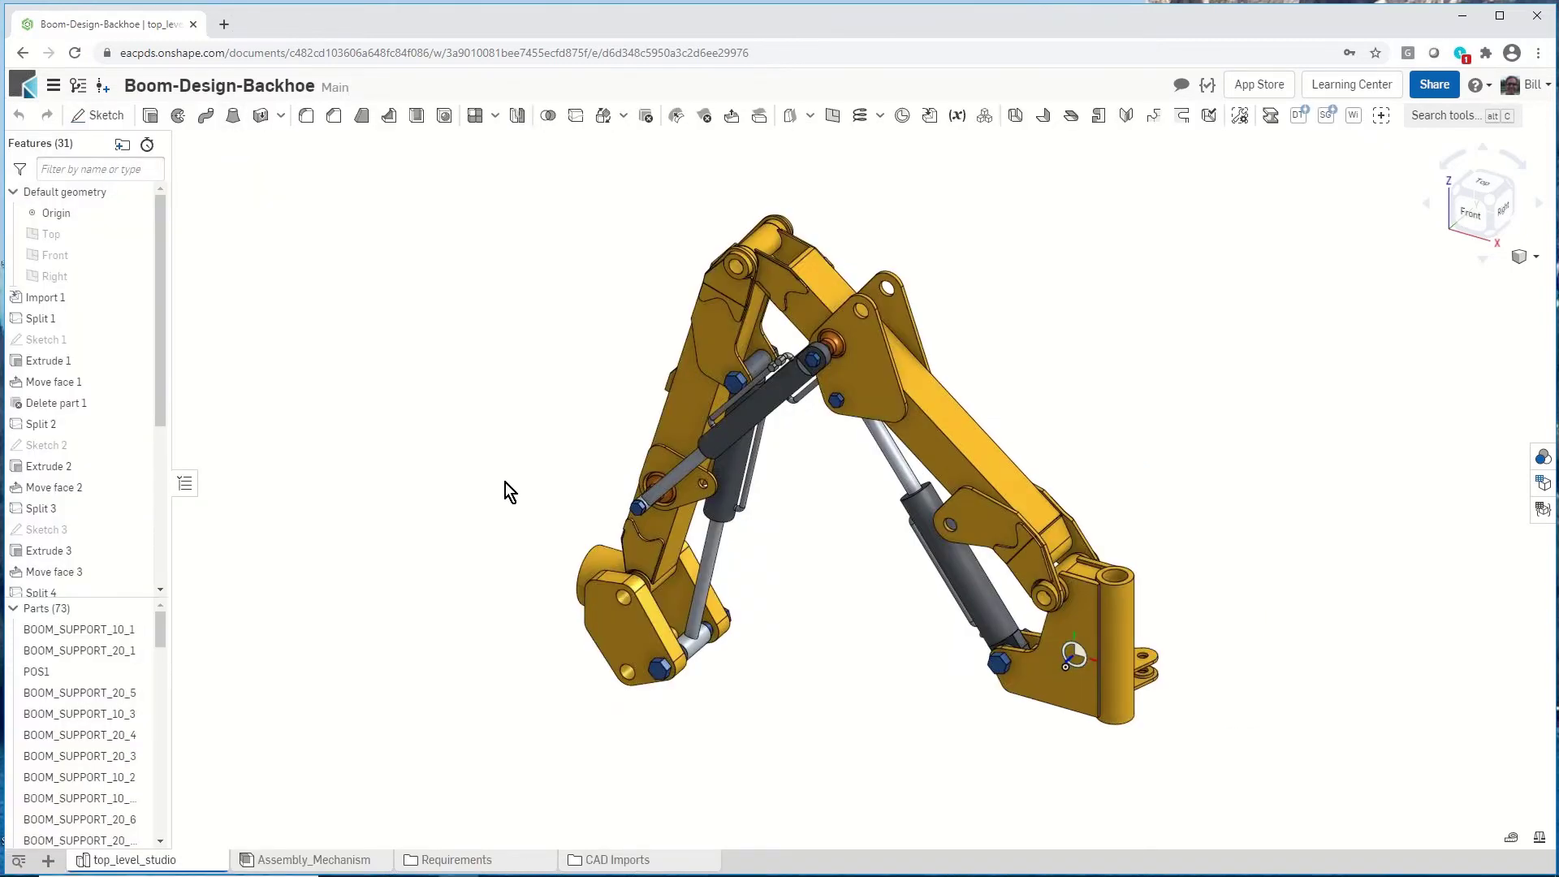
Show the hidden Boom_Head_Sketch and bring the boom head area at the arm's lower end into close view.
right_drag(508, 476, 561, 465)
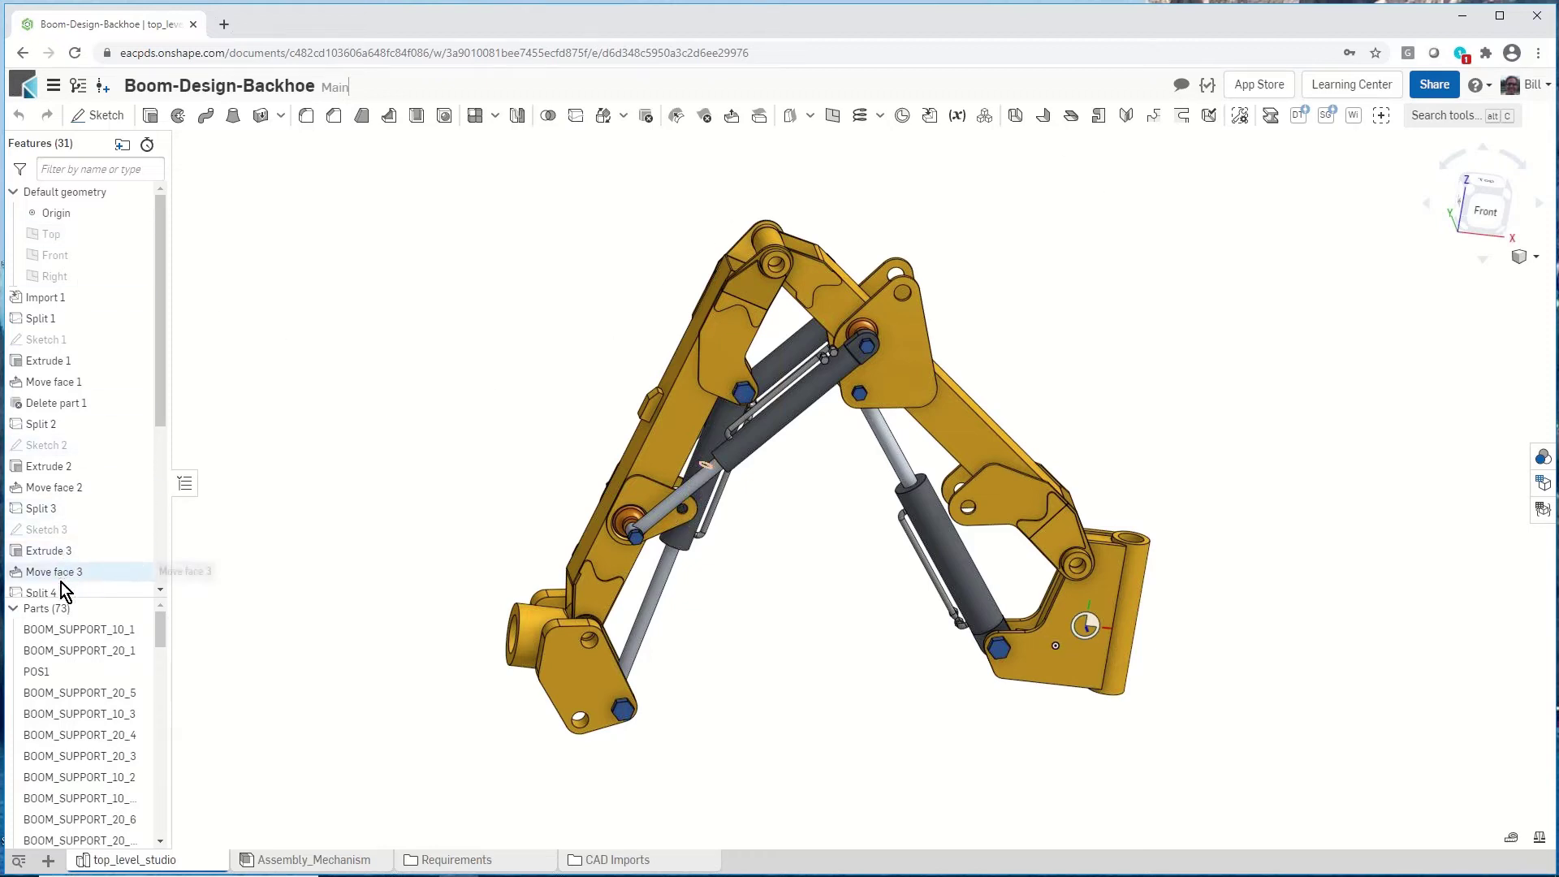
scroll(70, 486, down, 4)
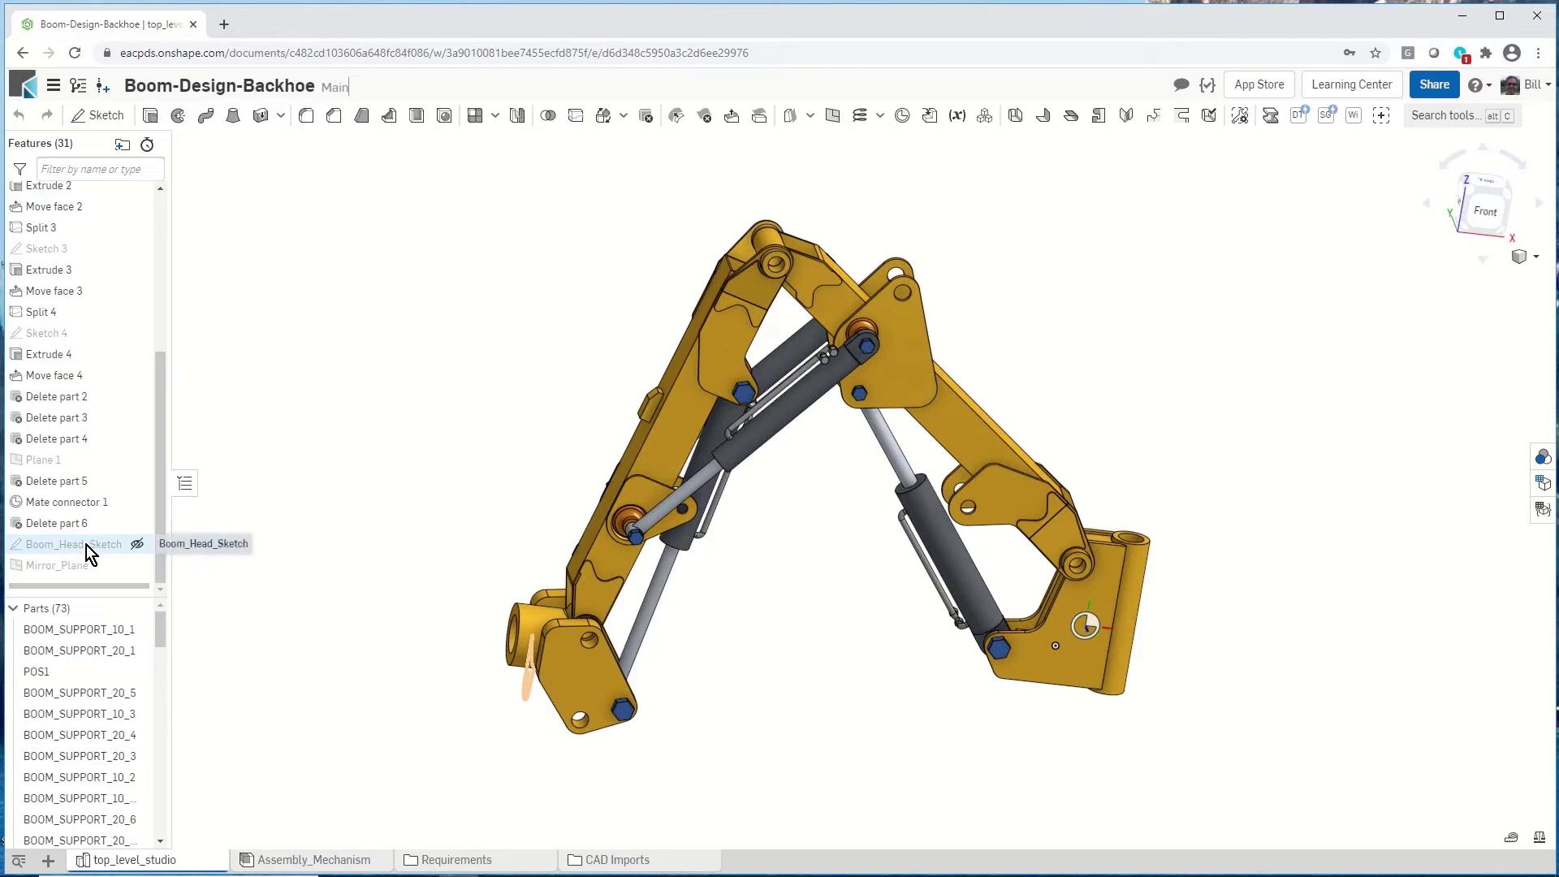
click(137, 544)
right_drag(386, 585, 518, 695)
scroll(515, 687, up, 5)
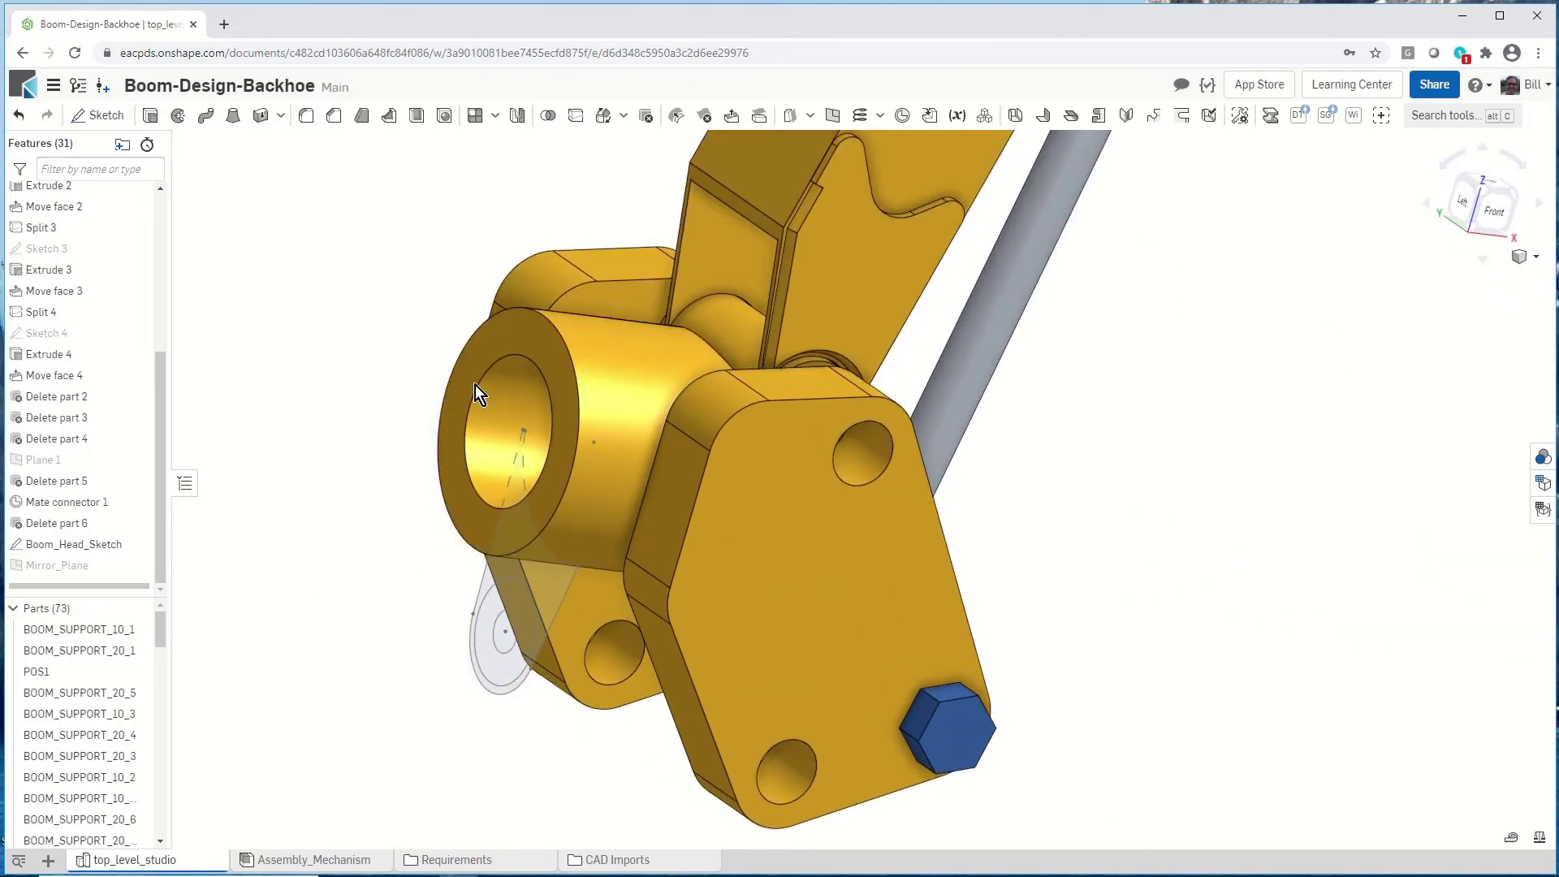
scroll(480, 588, down, 6)
scroll(486, 597, up, 4)
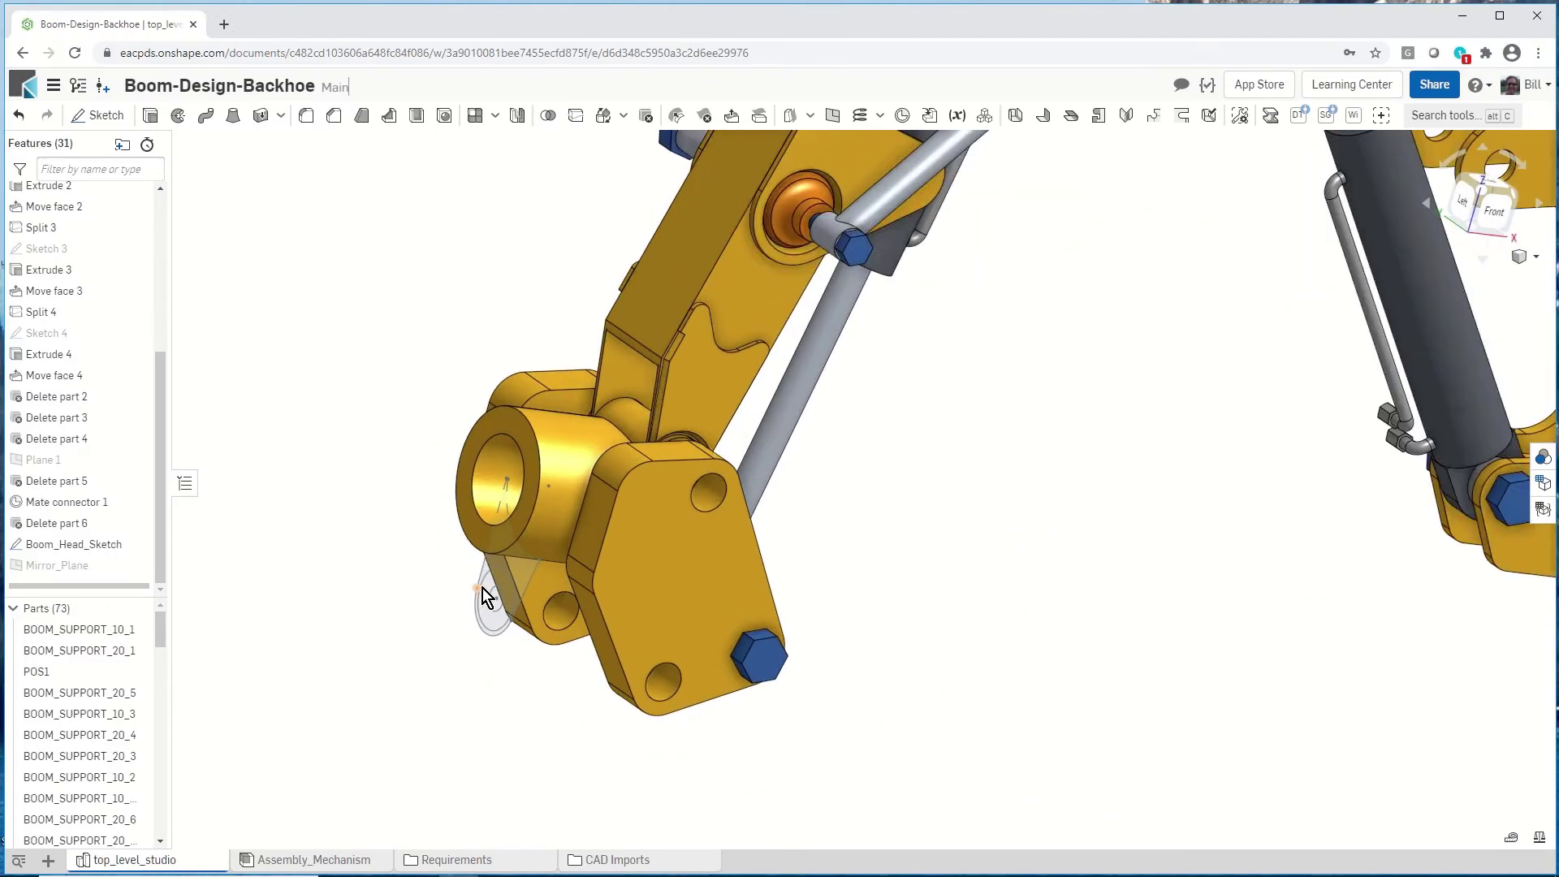
scroll(485, 597, up, 1)
Isolate the BOOM_HEAD_03 cylinder and expand the isolation by distance to include the surrounding plates, bolt and rod.
click(577, 416)
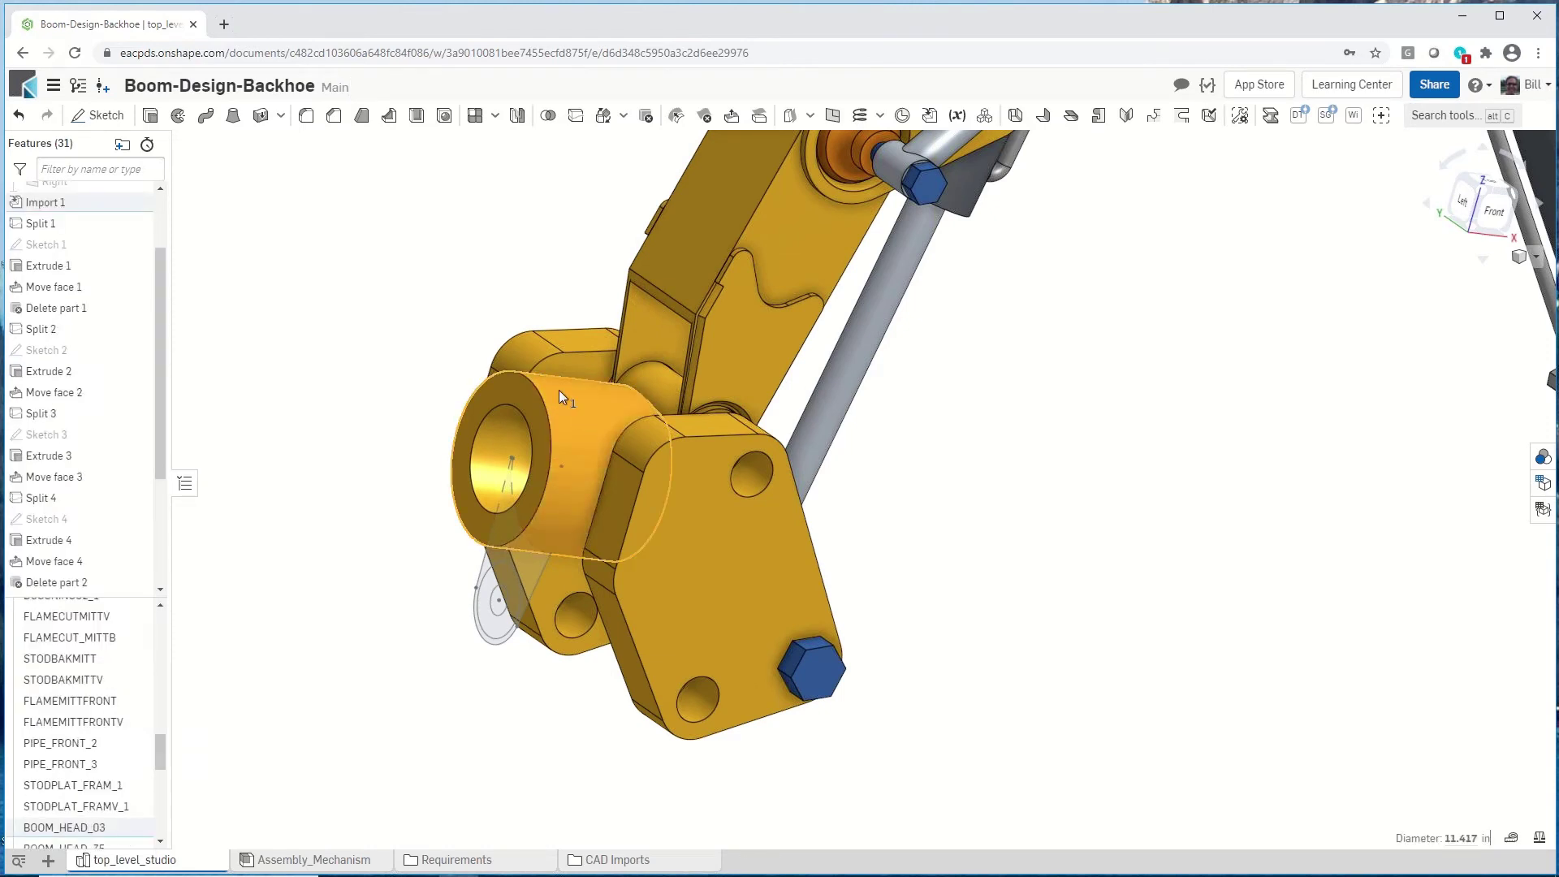
right_click(583, 418)
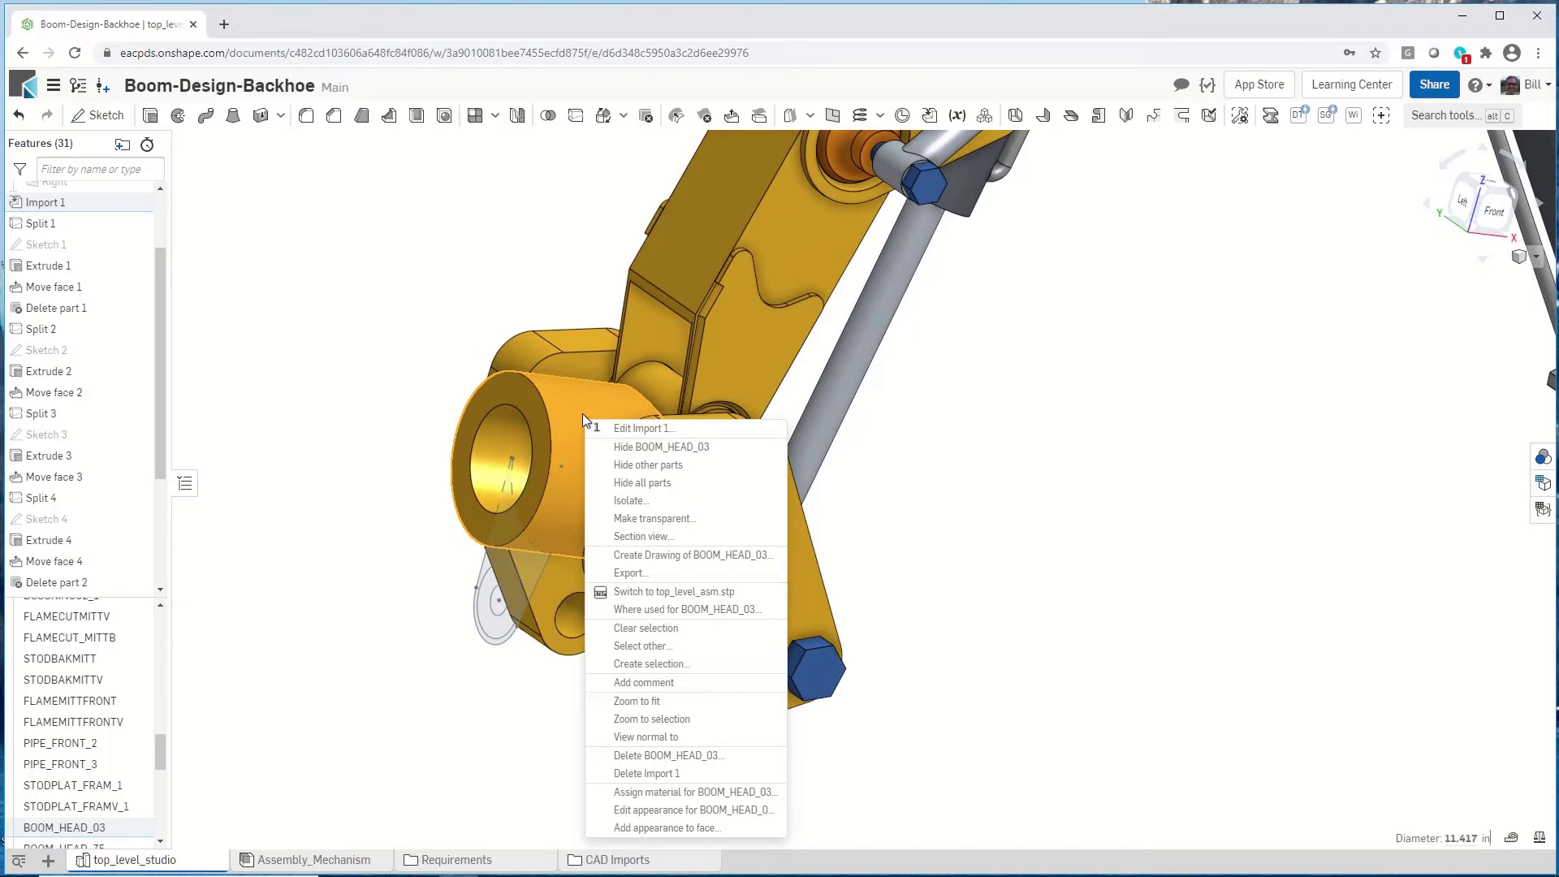
click(616, 501)
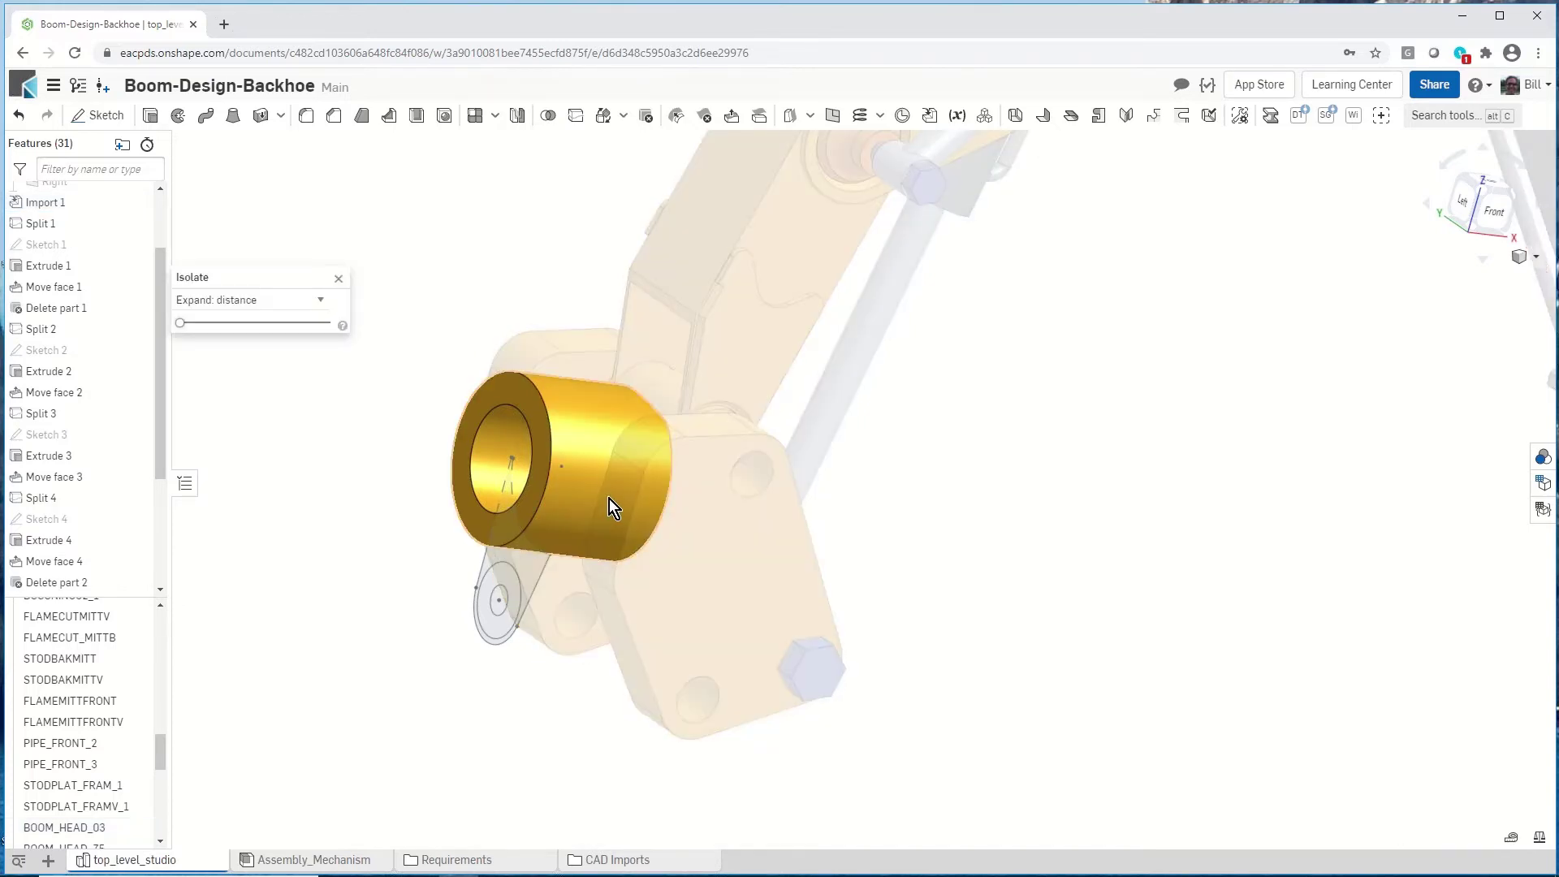
scroll(837, 534, down, 5)
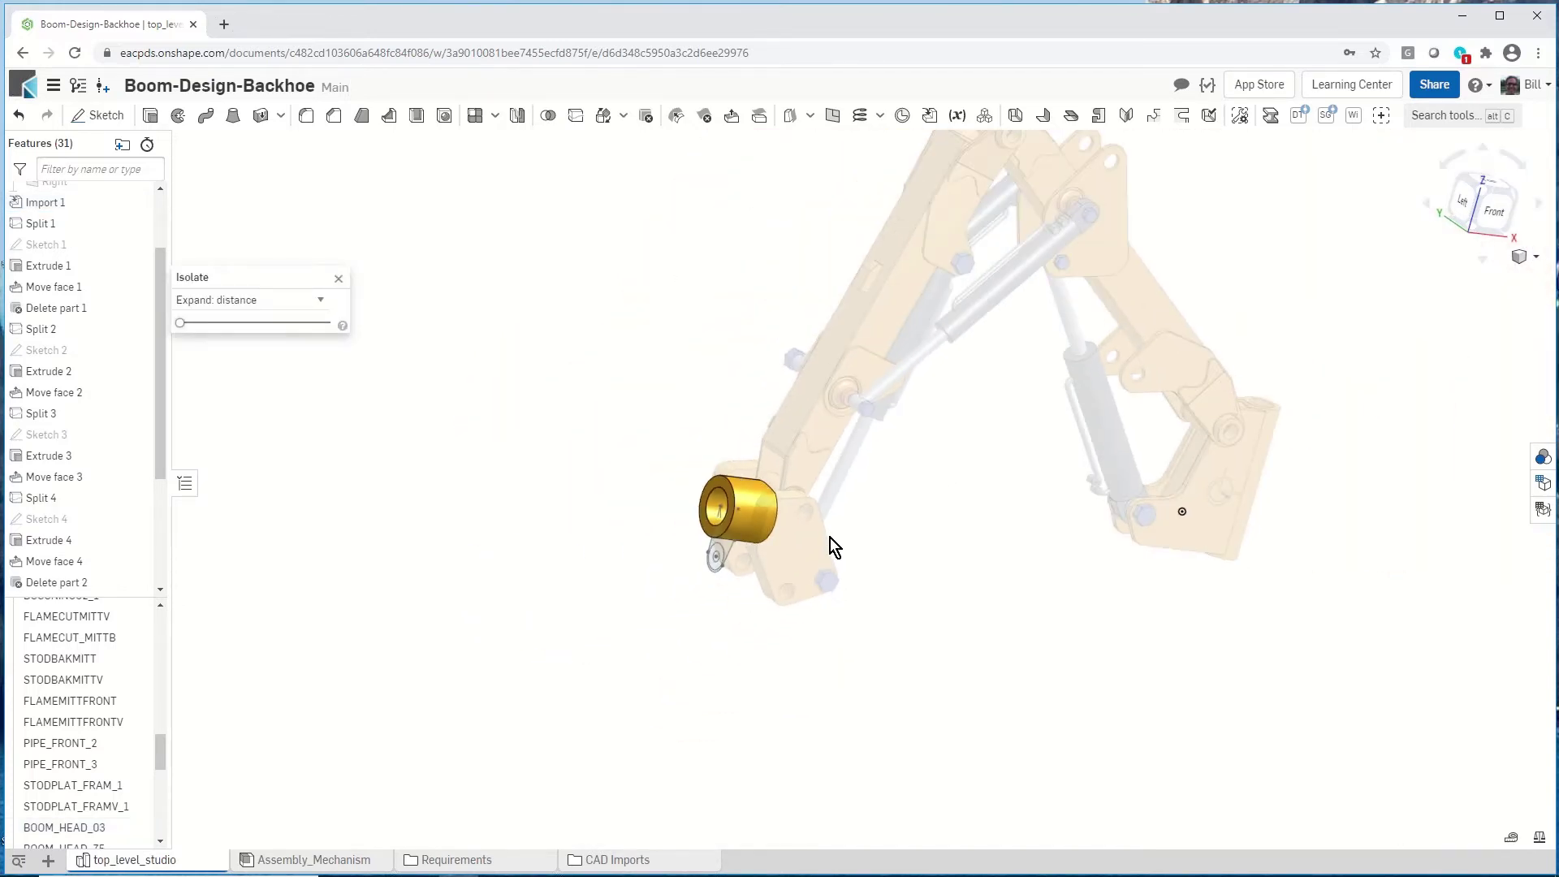
scroll(829, 537, up, 6)
scroll(830, 538, down, 1)
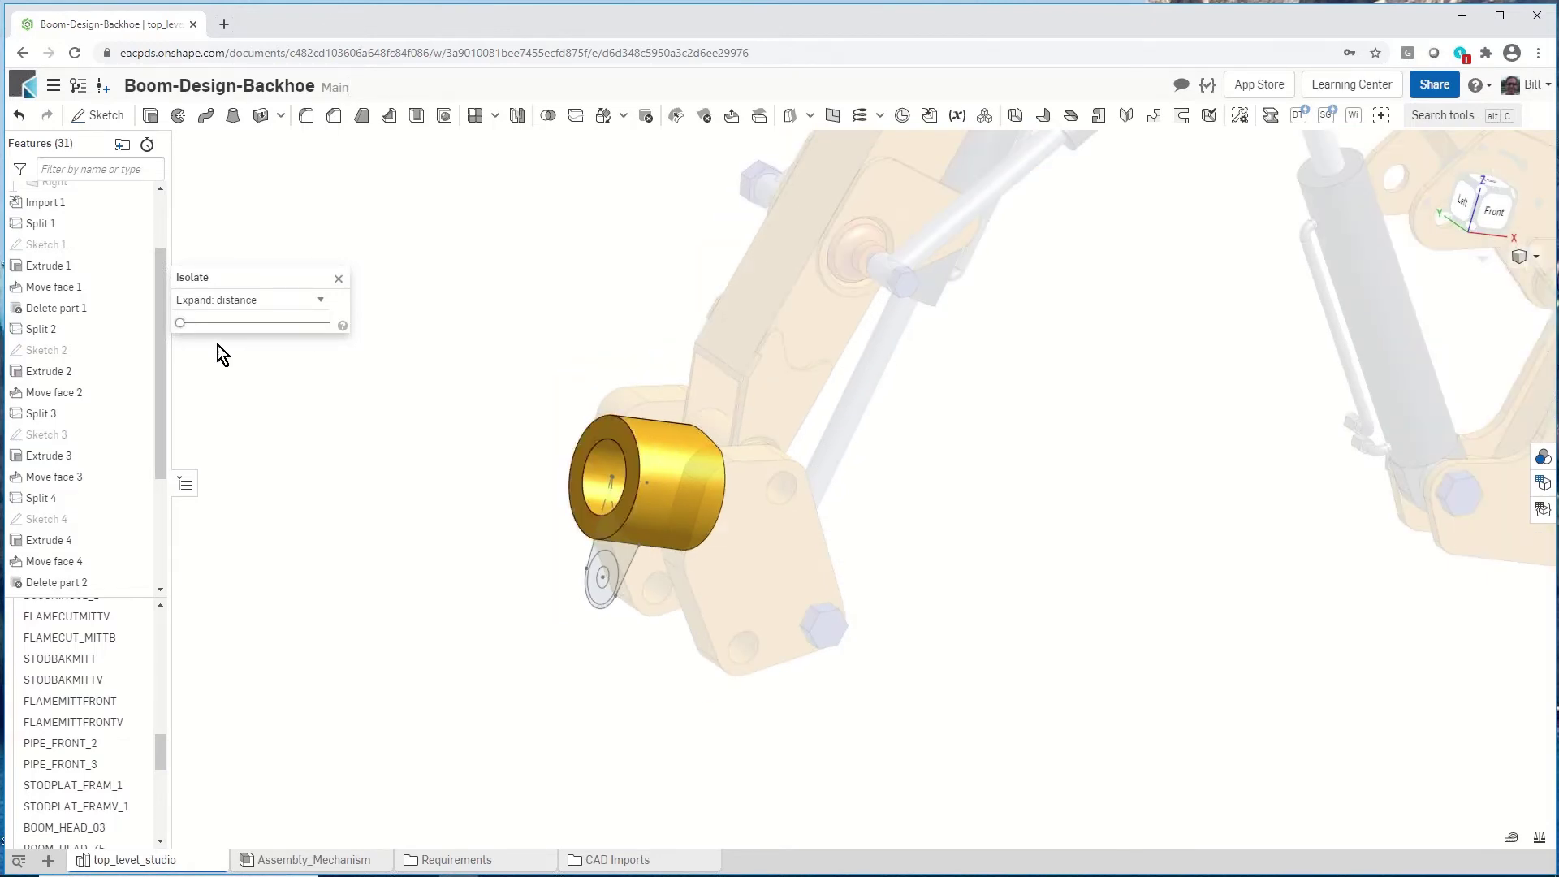
drag(185, 327, 213, 324)
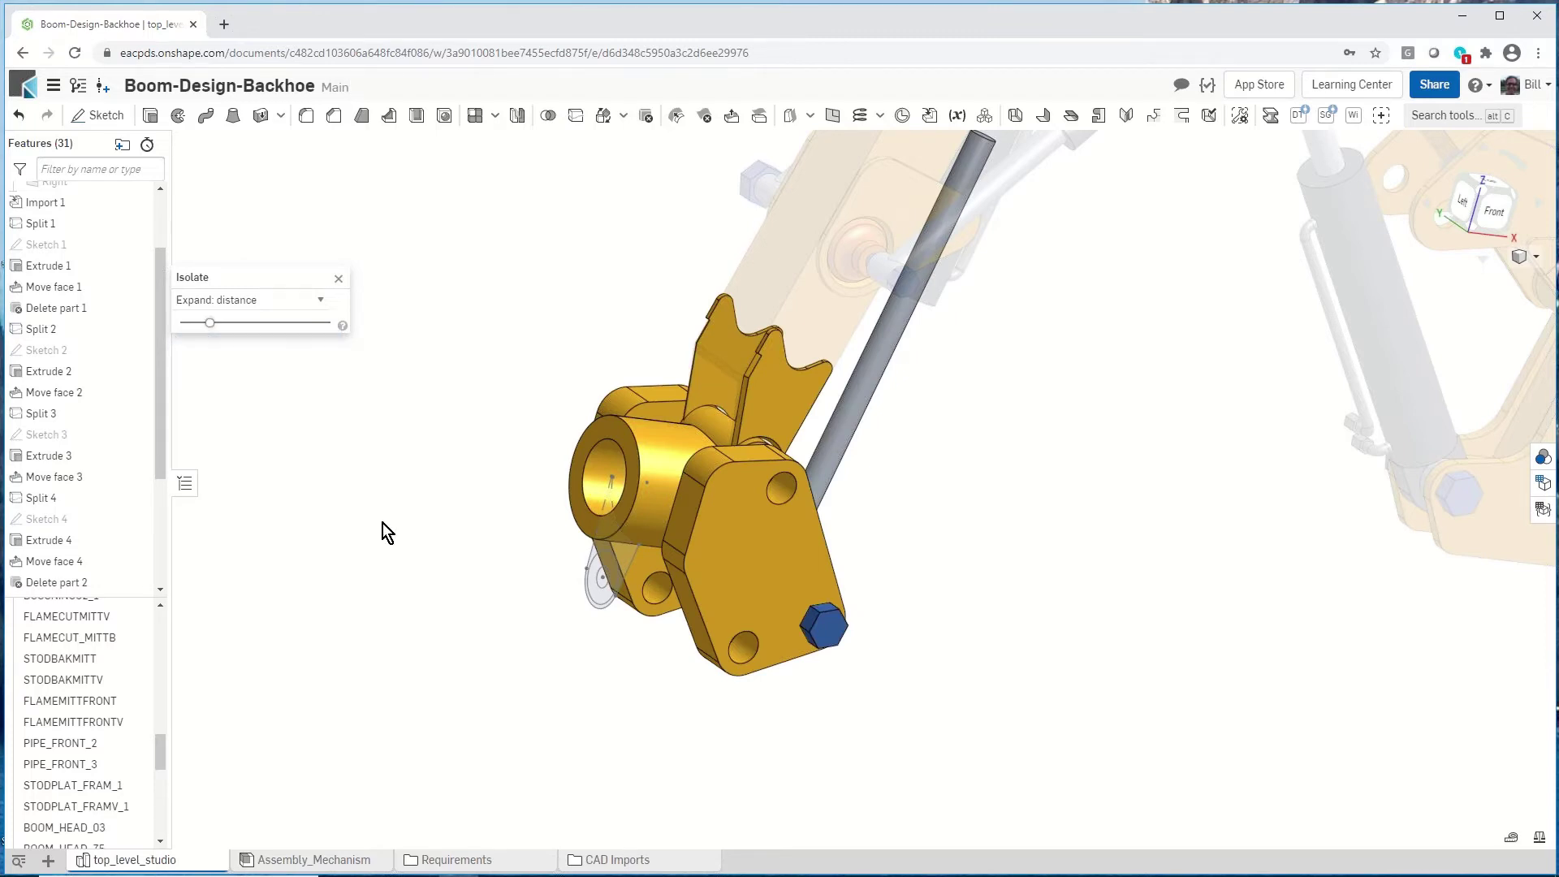
Extrude the lug profile and its ring region from Boom_Head_Sketch 0.4 in deep, adding them to BOOM_HEAD_03.
scroll(475, 555, up, 3)
scroll(476, 557, down, 4)
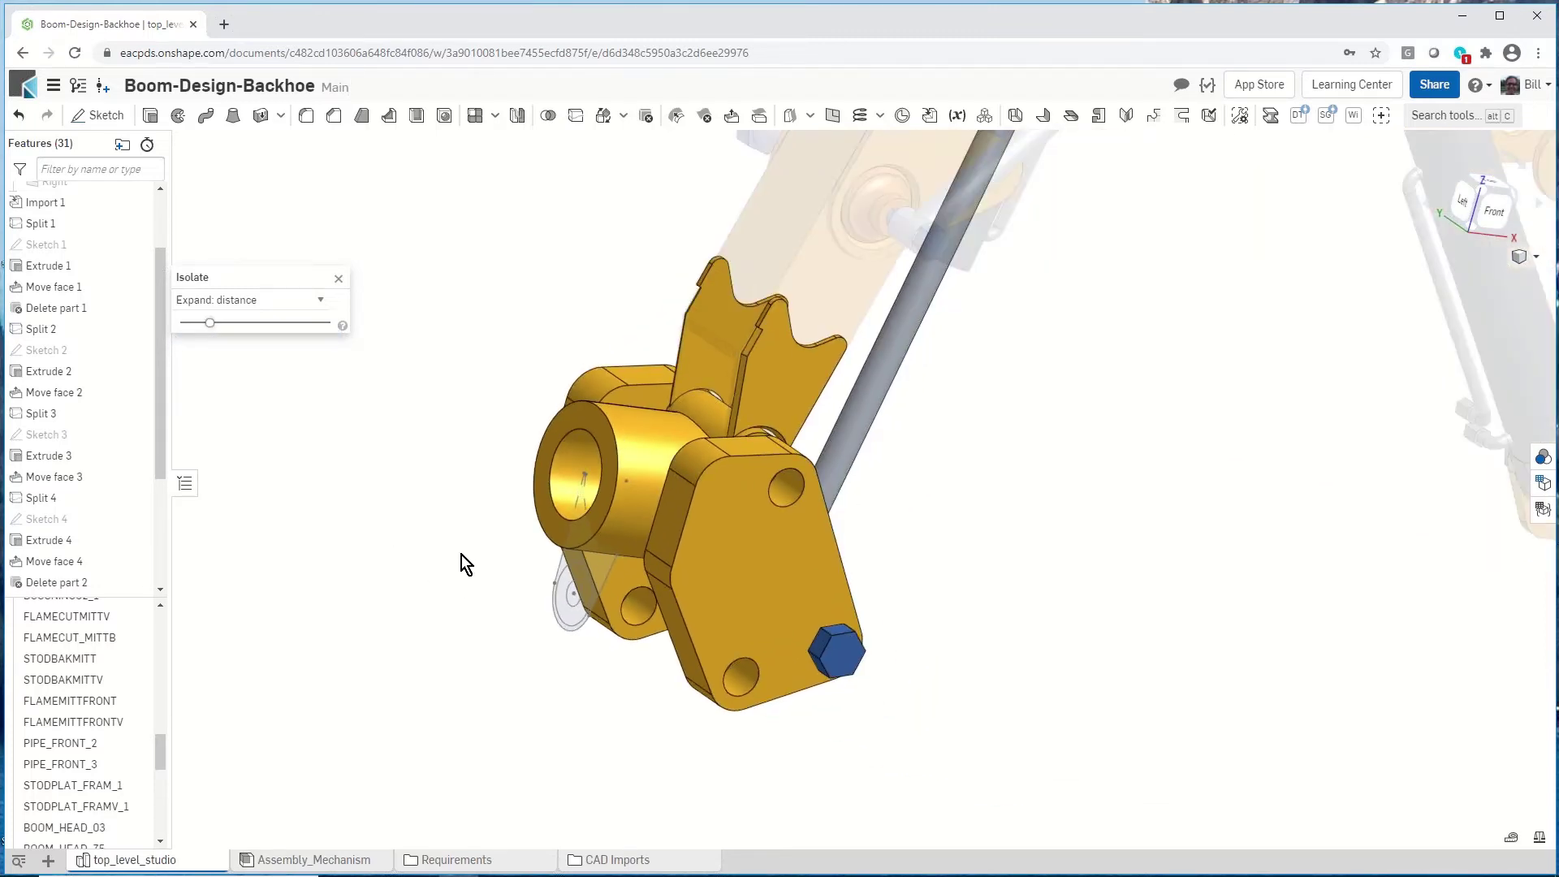
scroll(460, 562, up, 3)
scroll(456, 552, up, 2)
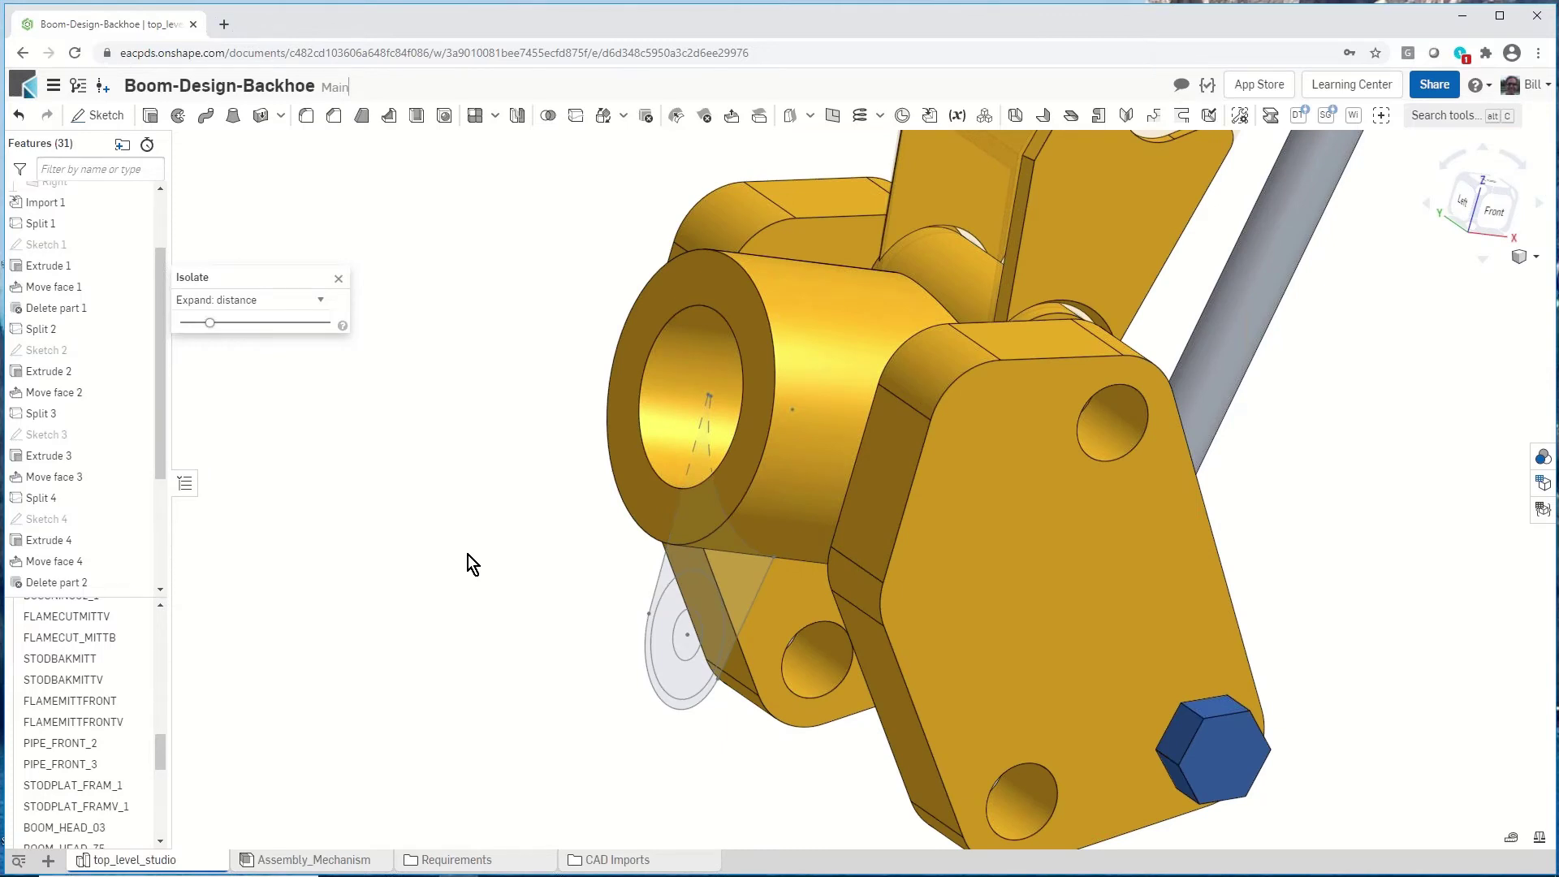
scroll(509, 642, down, 3)
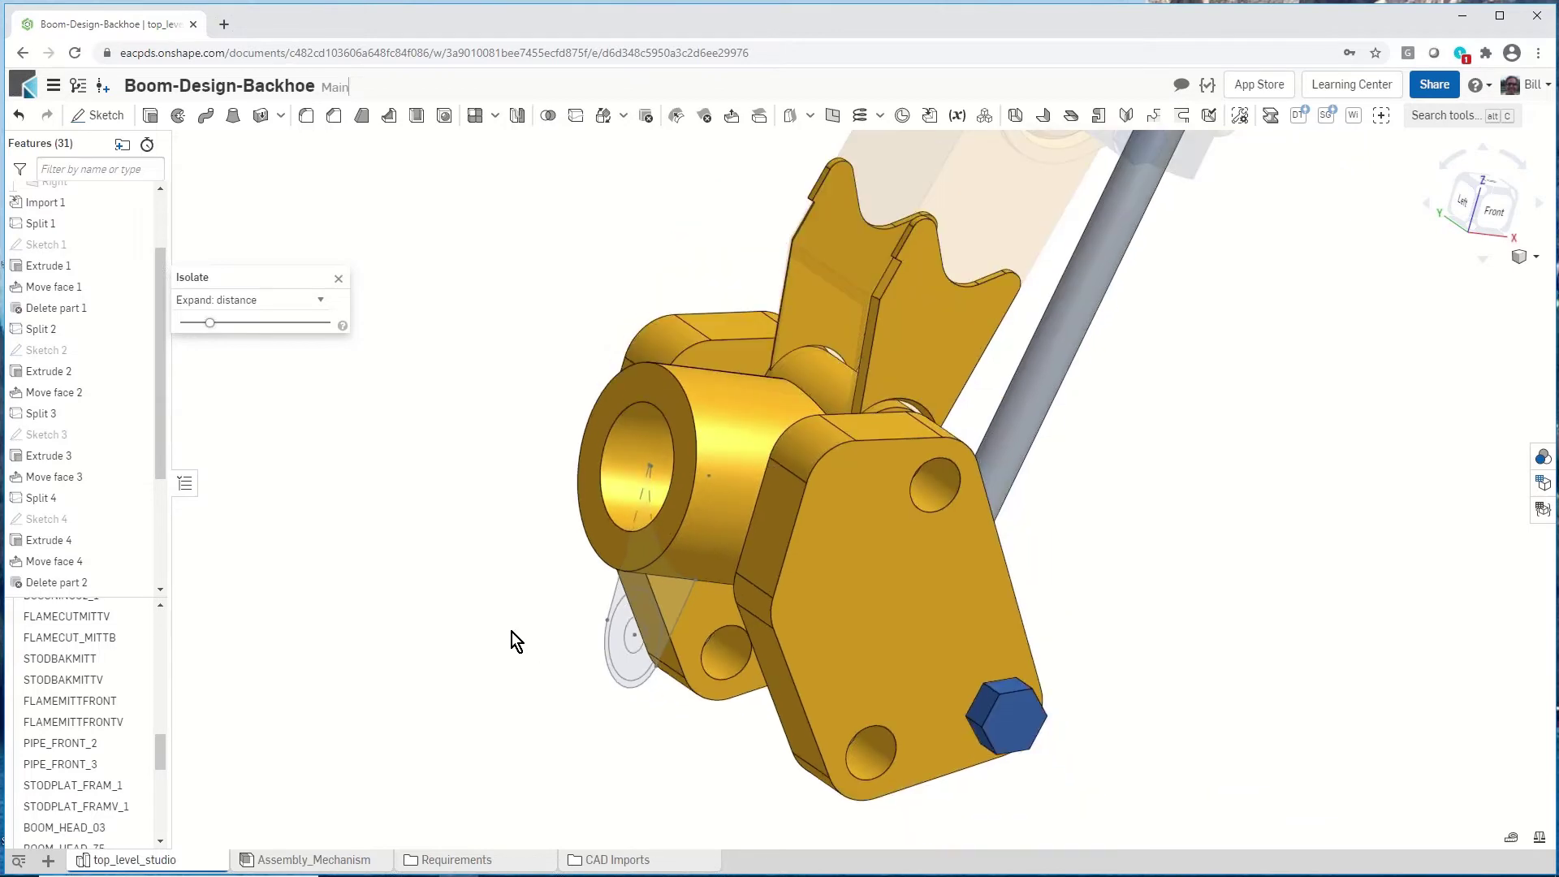
scroll(493, 627, up, 2)
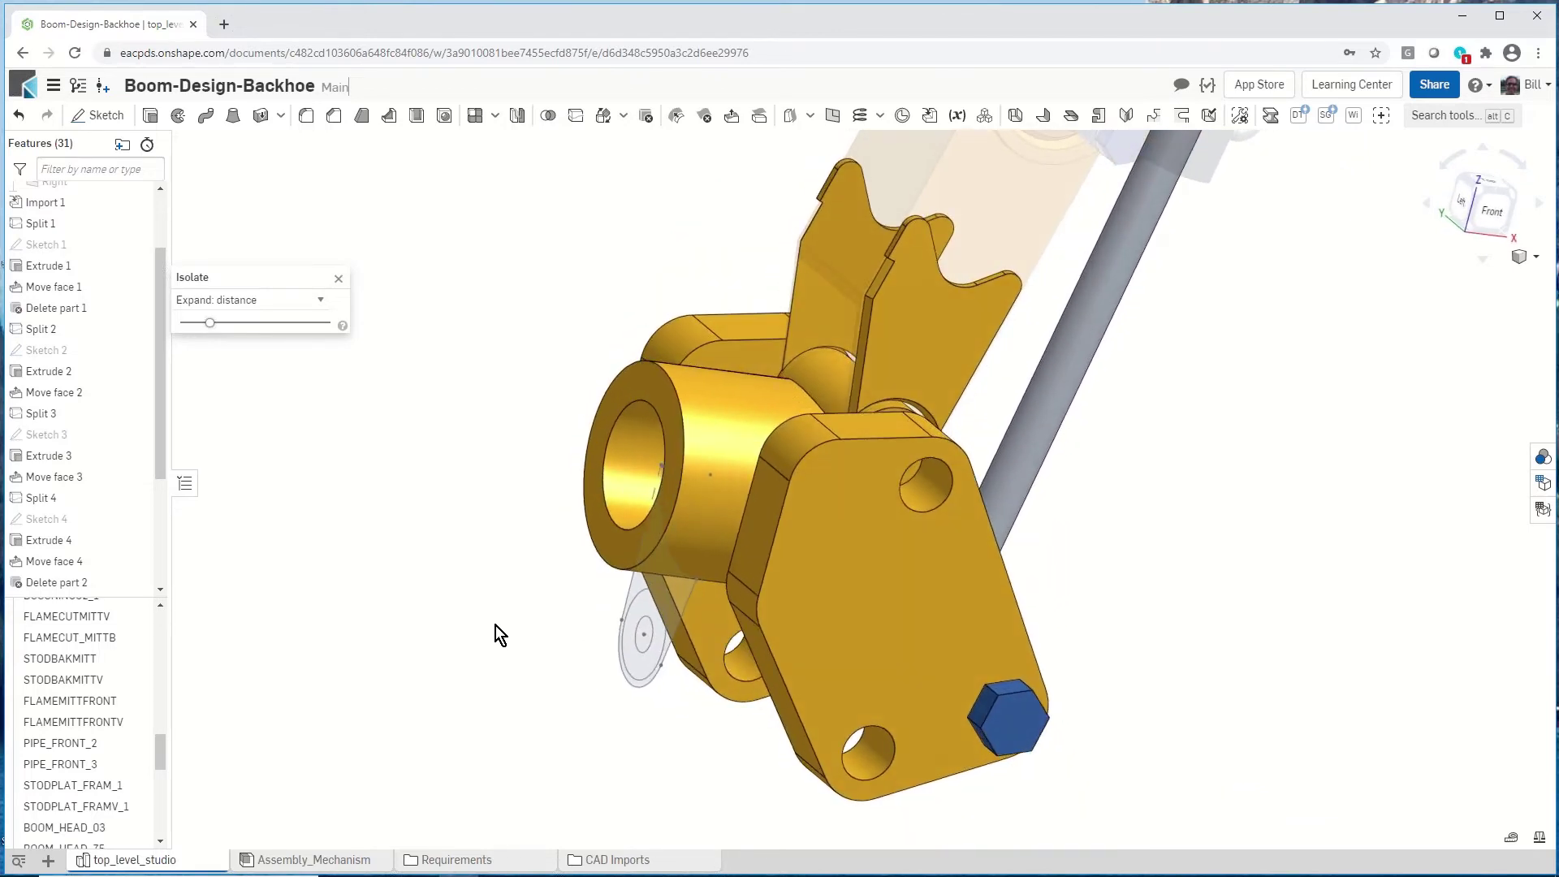
scroll(569, 578, up, 2)
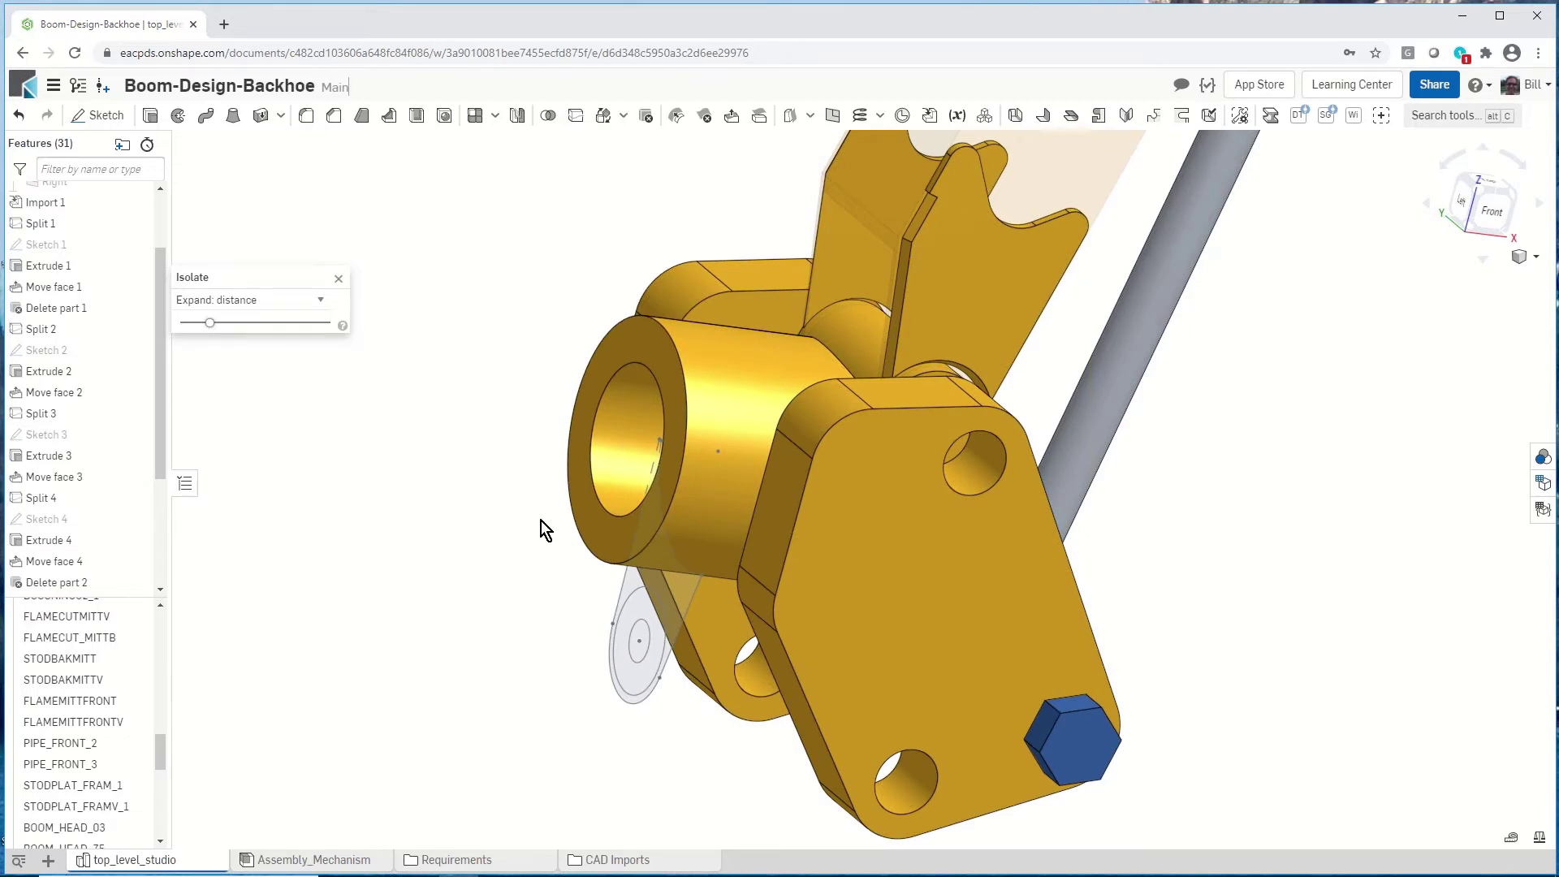
click(678, 586)
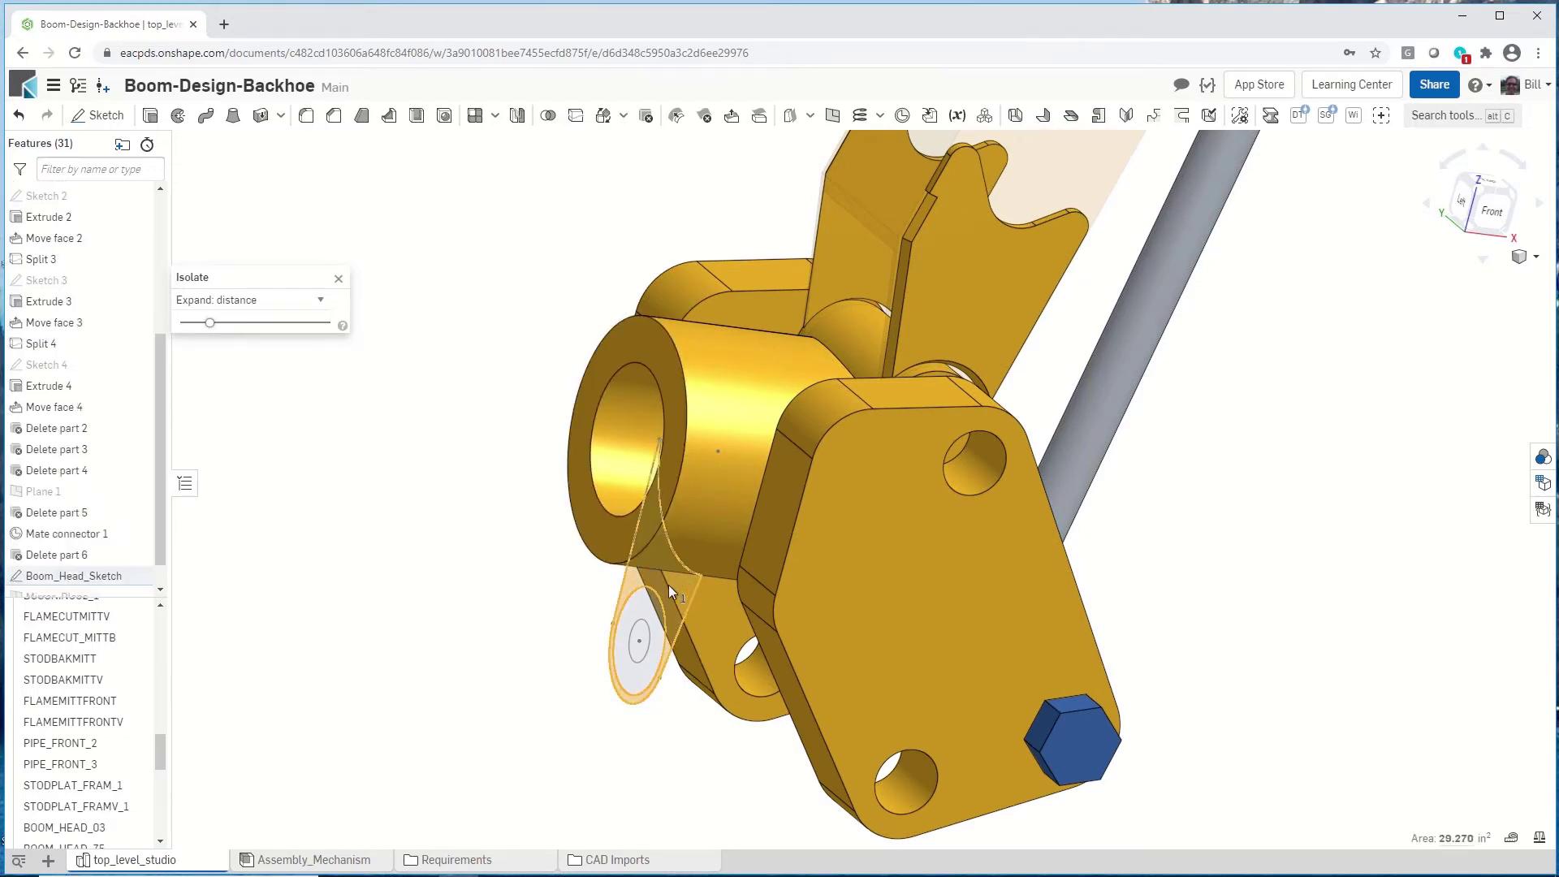
click(634, 610)
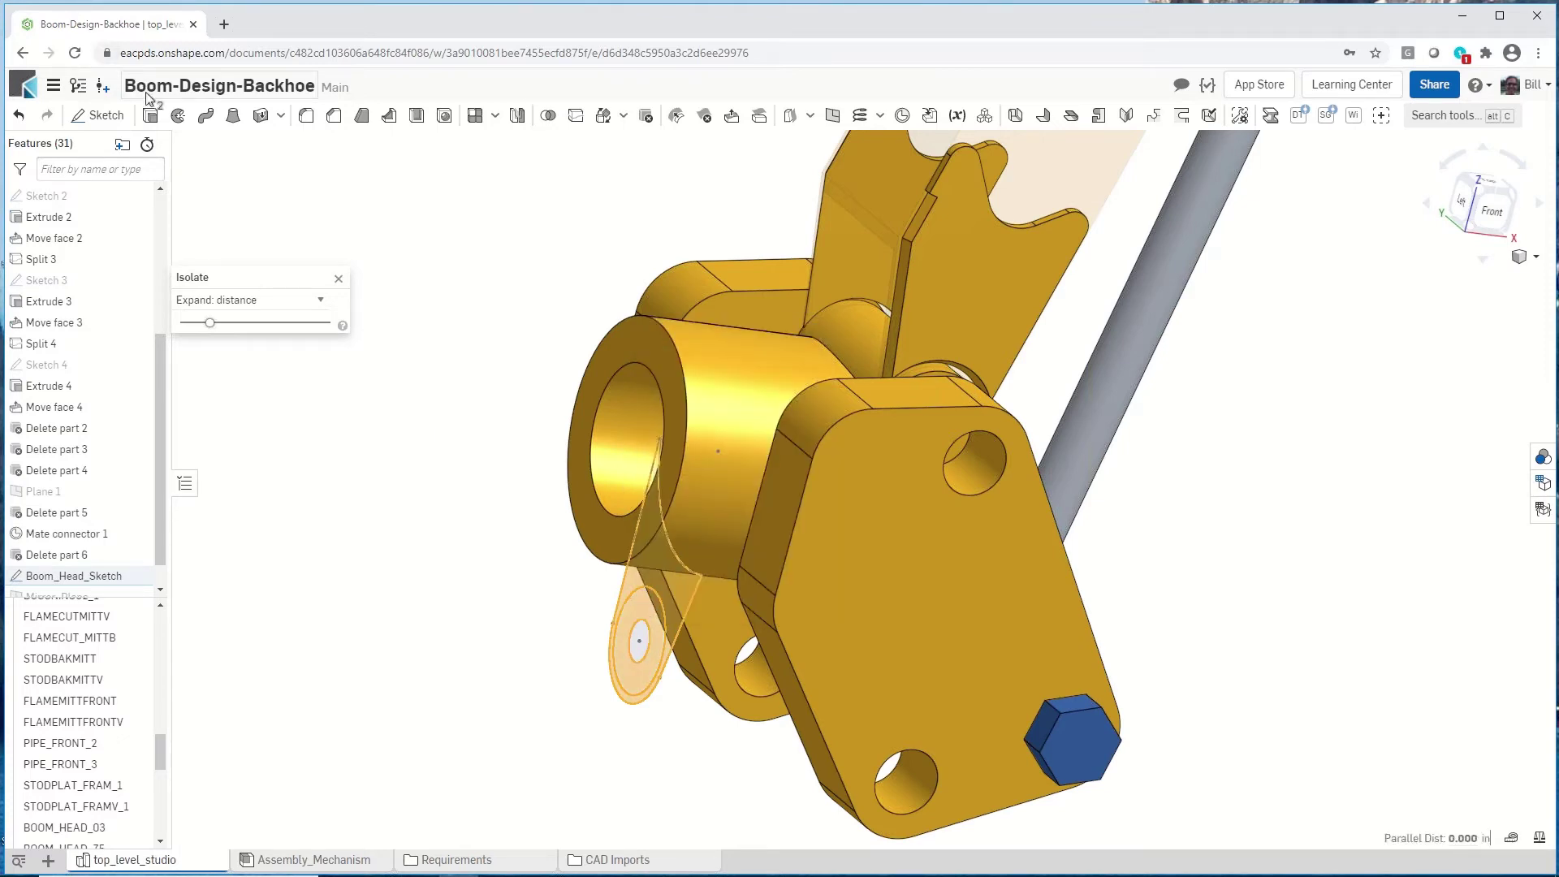
click(151, 116)
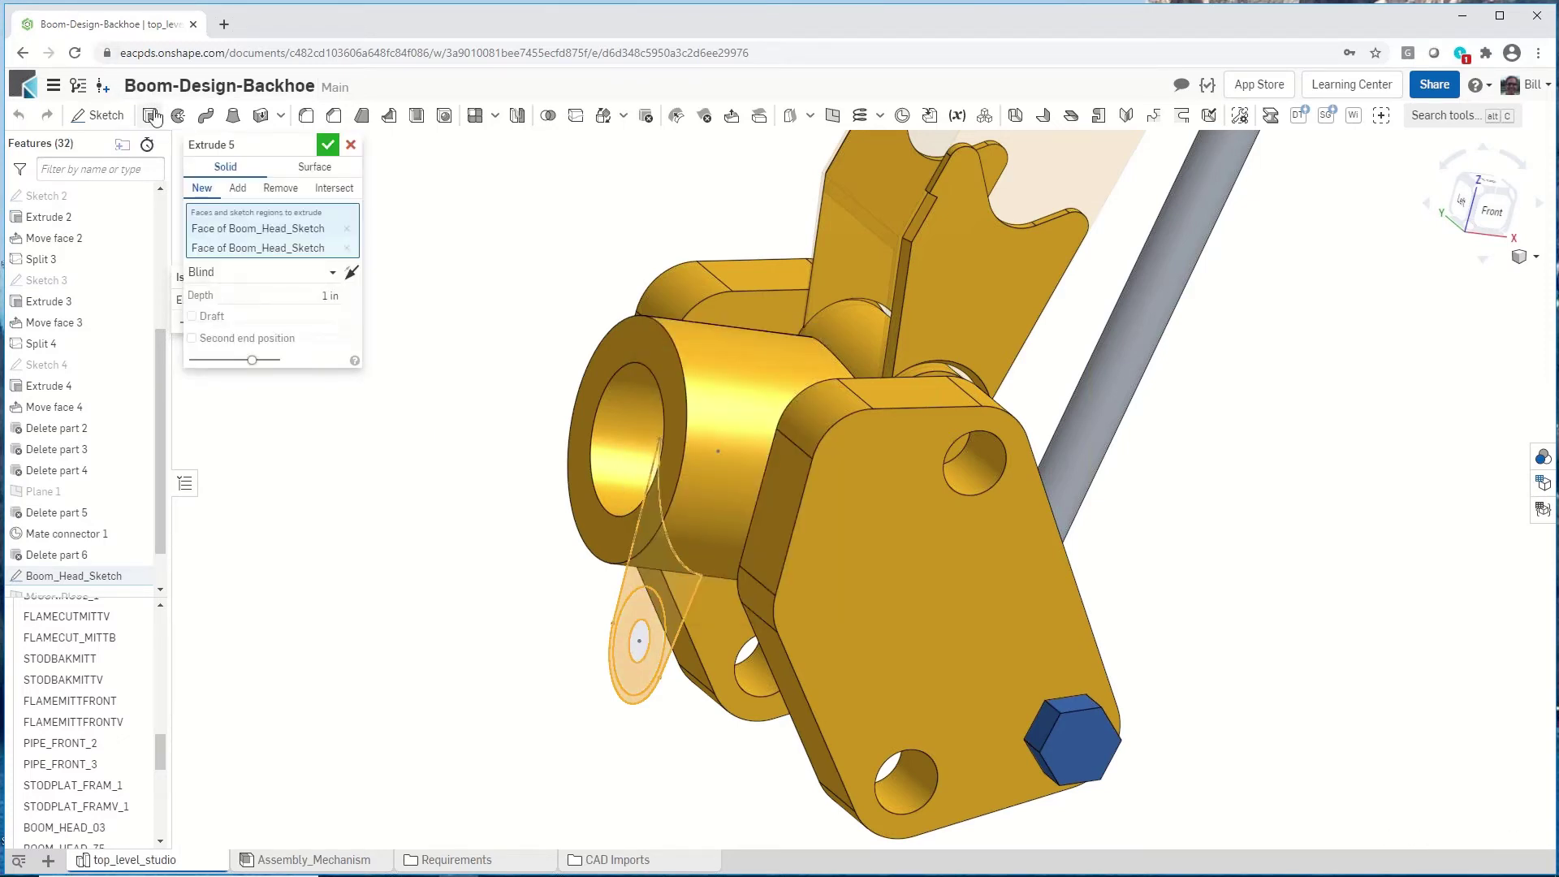
click(289, 296)
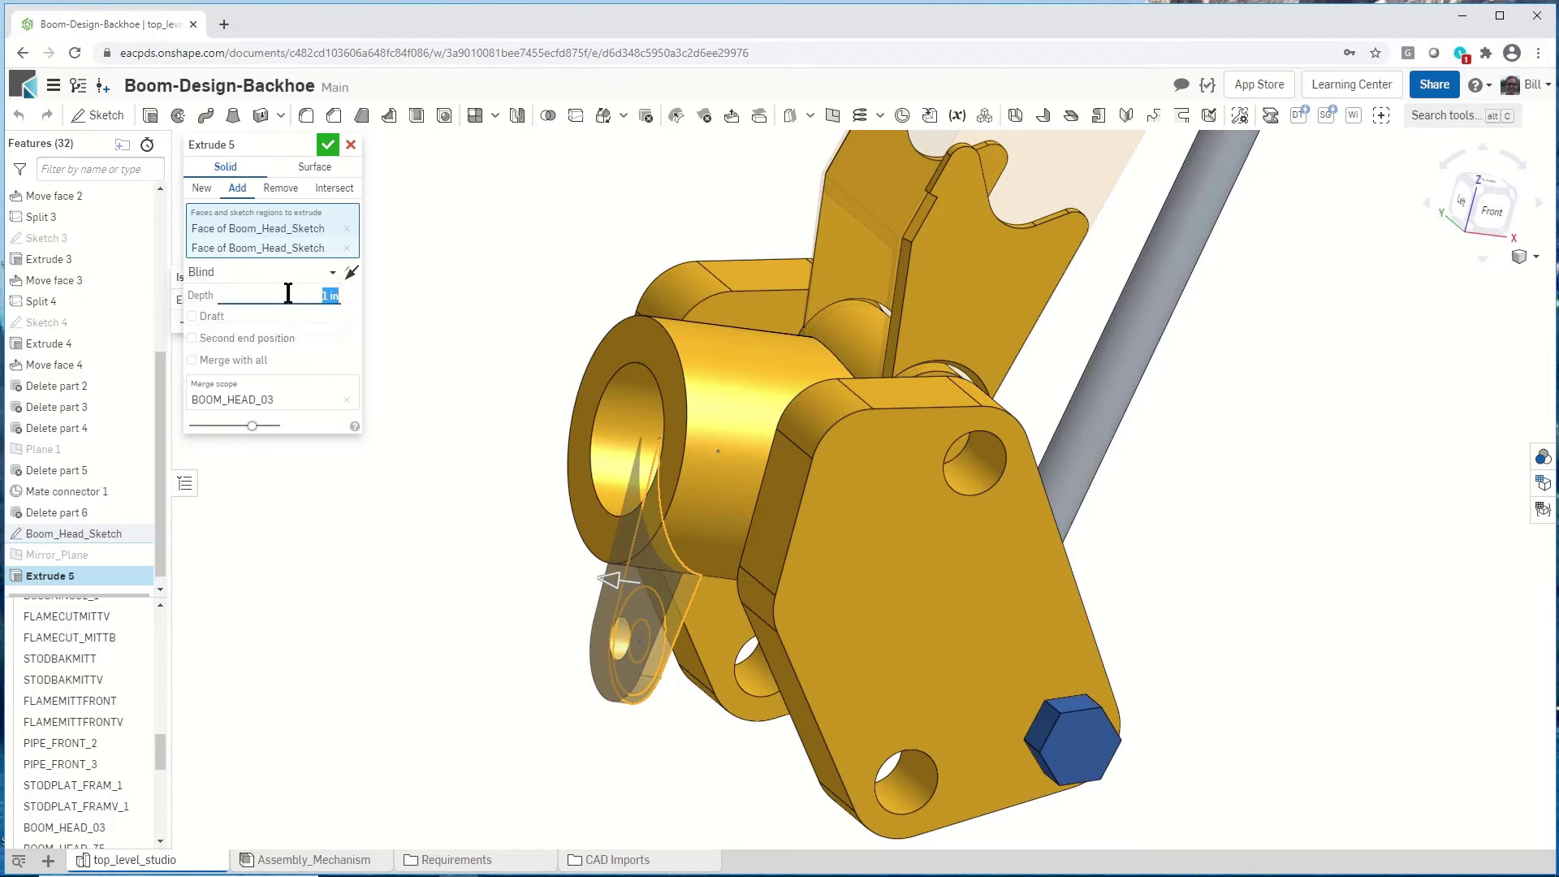
text(1.4)
key(Return)
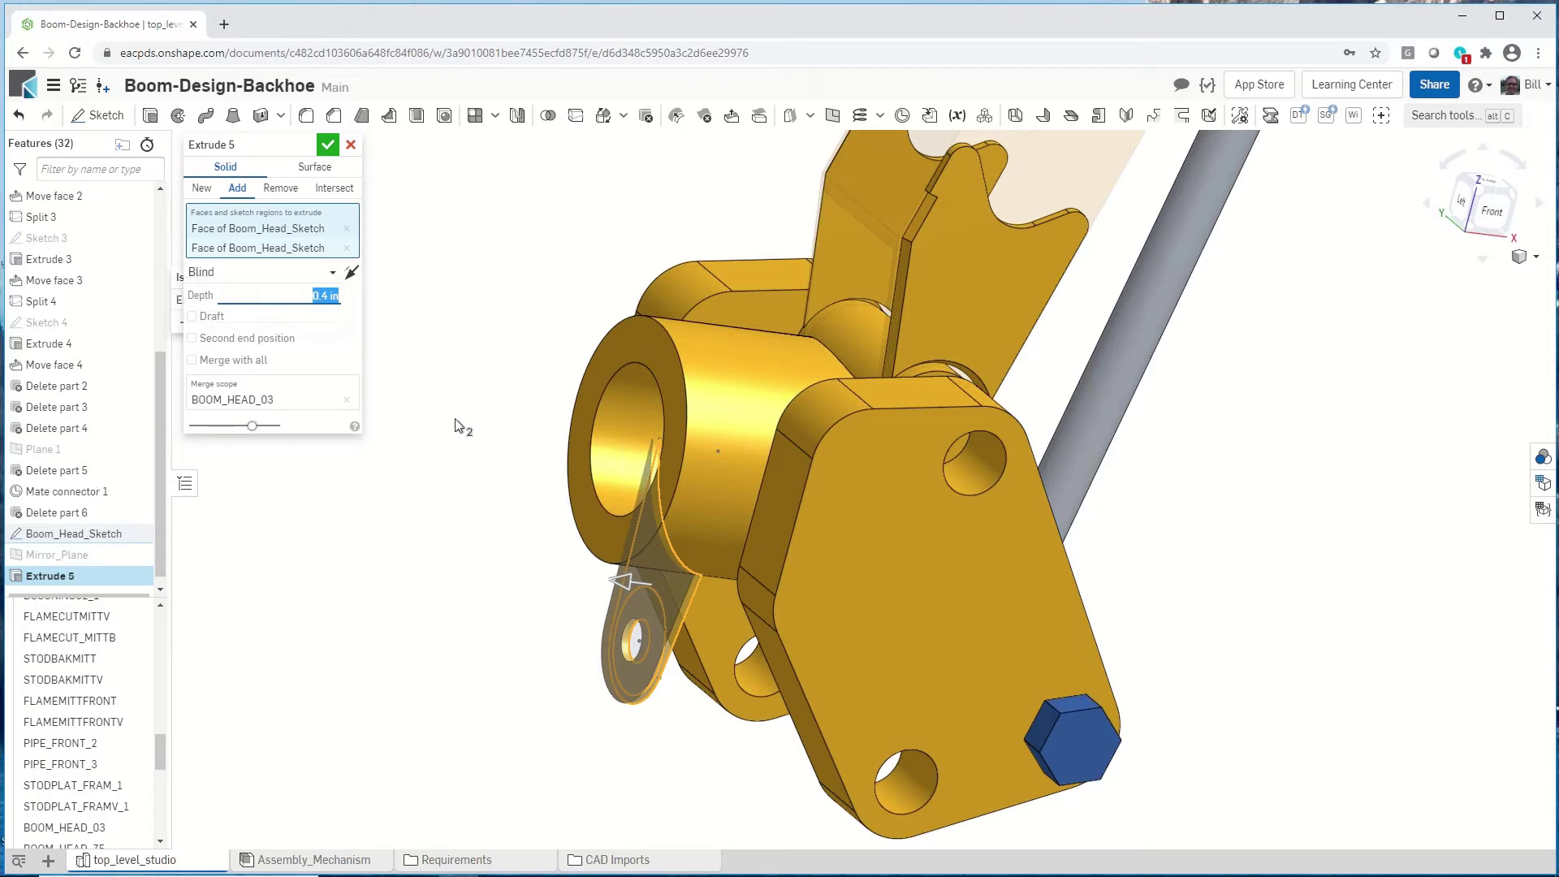
click(328, 147)
Try extruding the lug's outer ring circle from Boom_Head_Sketch as a 1 in deep surface, and undo it.
right_drag(509, 543, 451, 491)
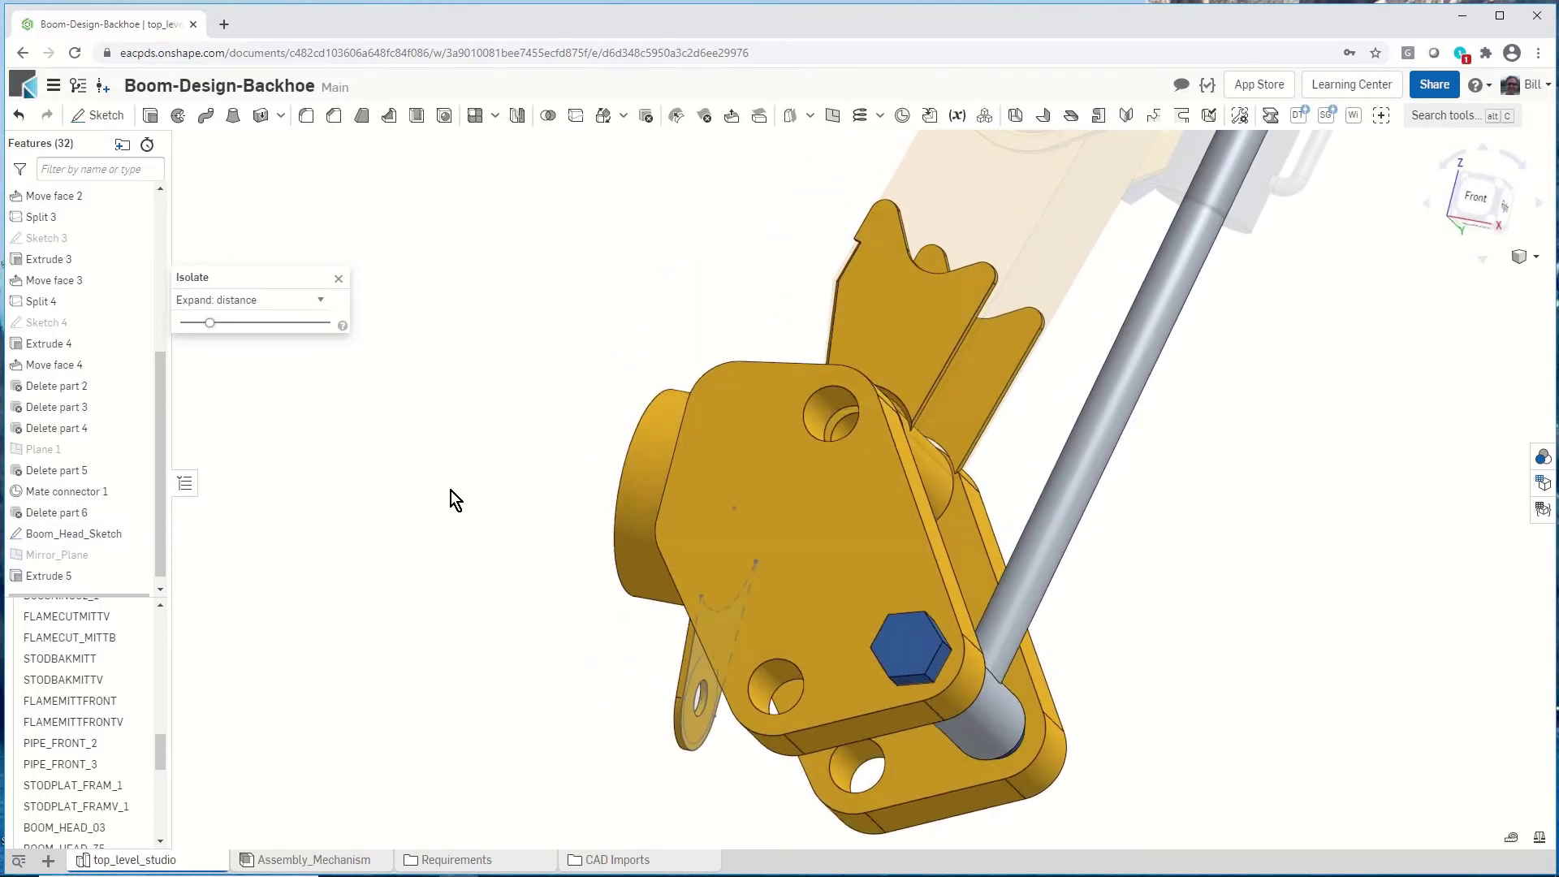
click(696, 673)
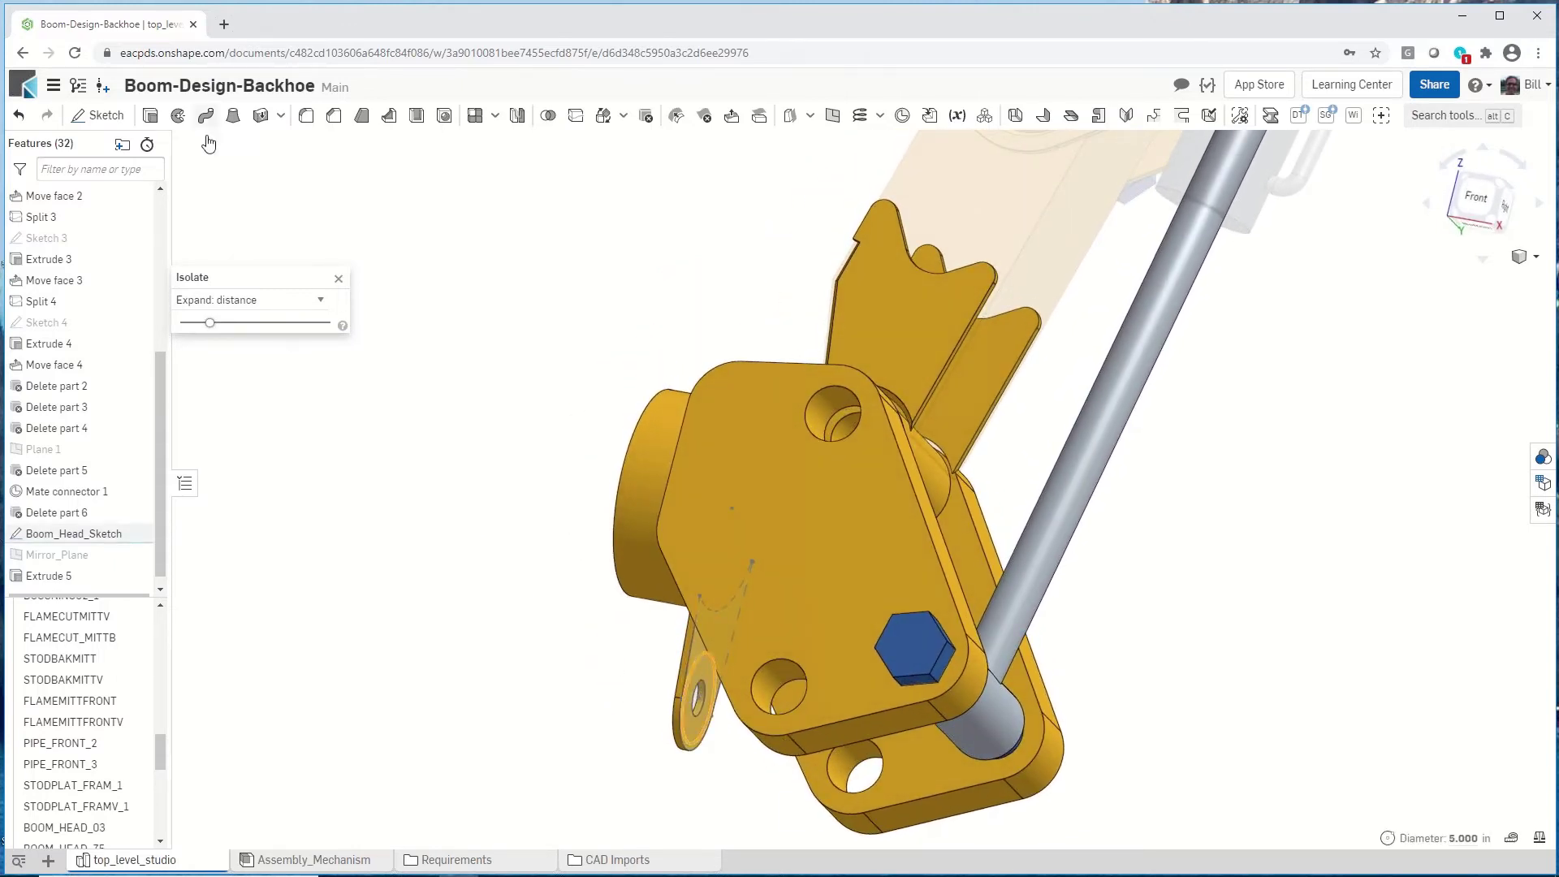
click(152, 116)
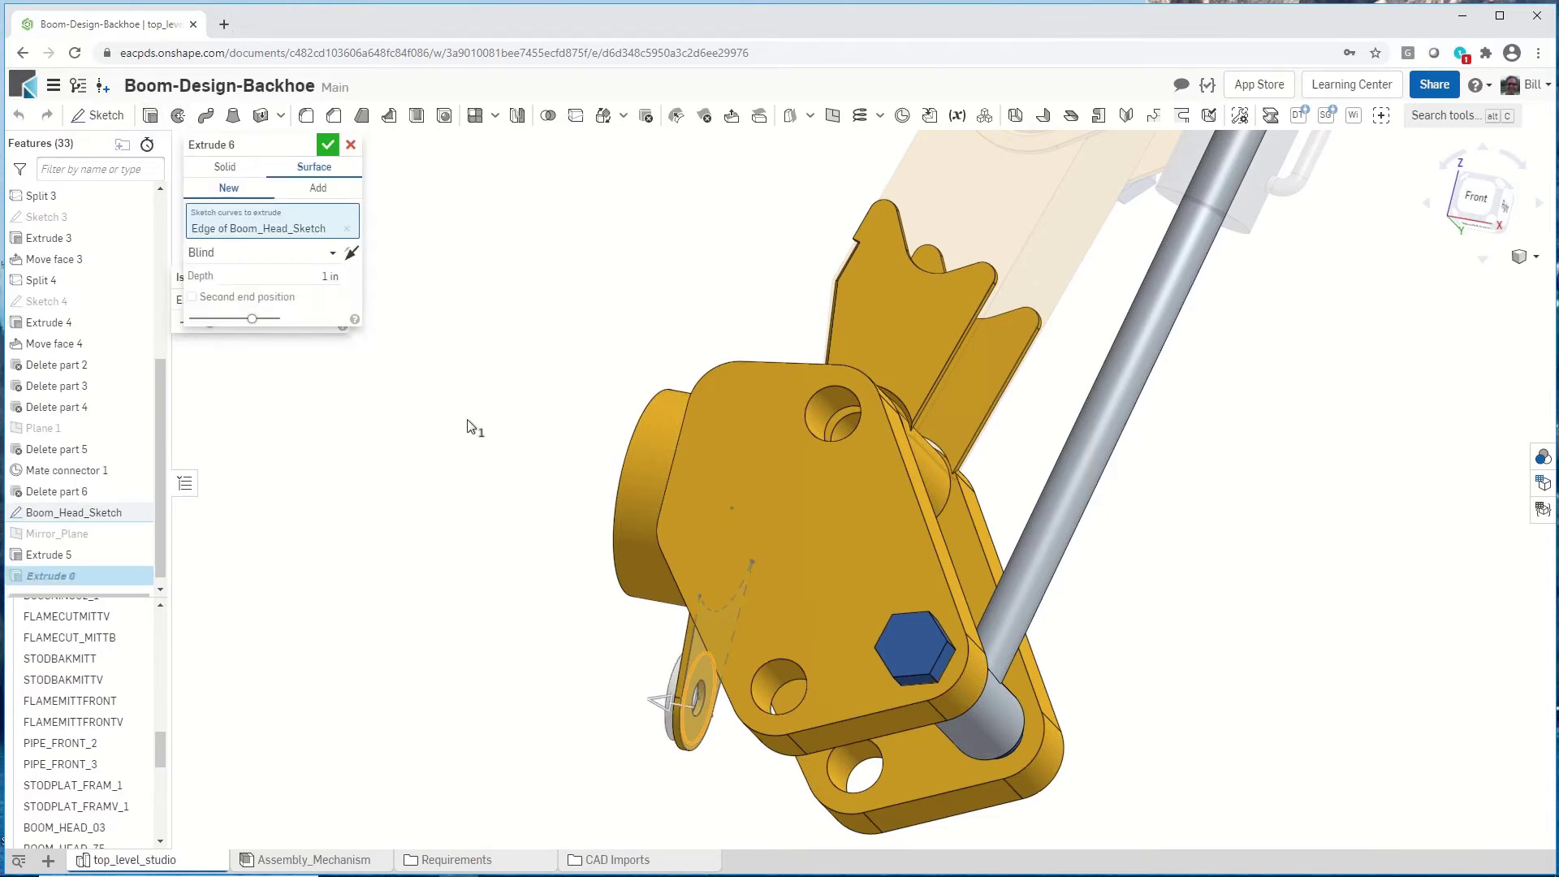
click(328, 146)
mouse_move(526, 567)
right_down()
mouse_move(584, 601)
mouse_move(529, 569)
right_up()
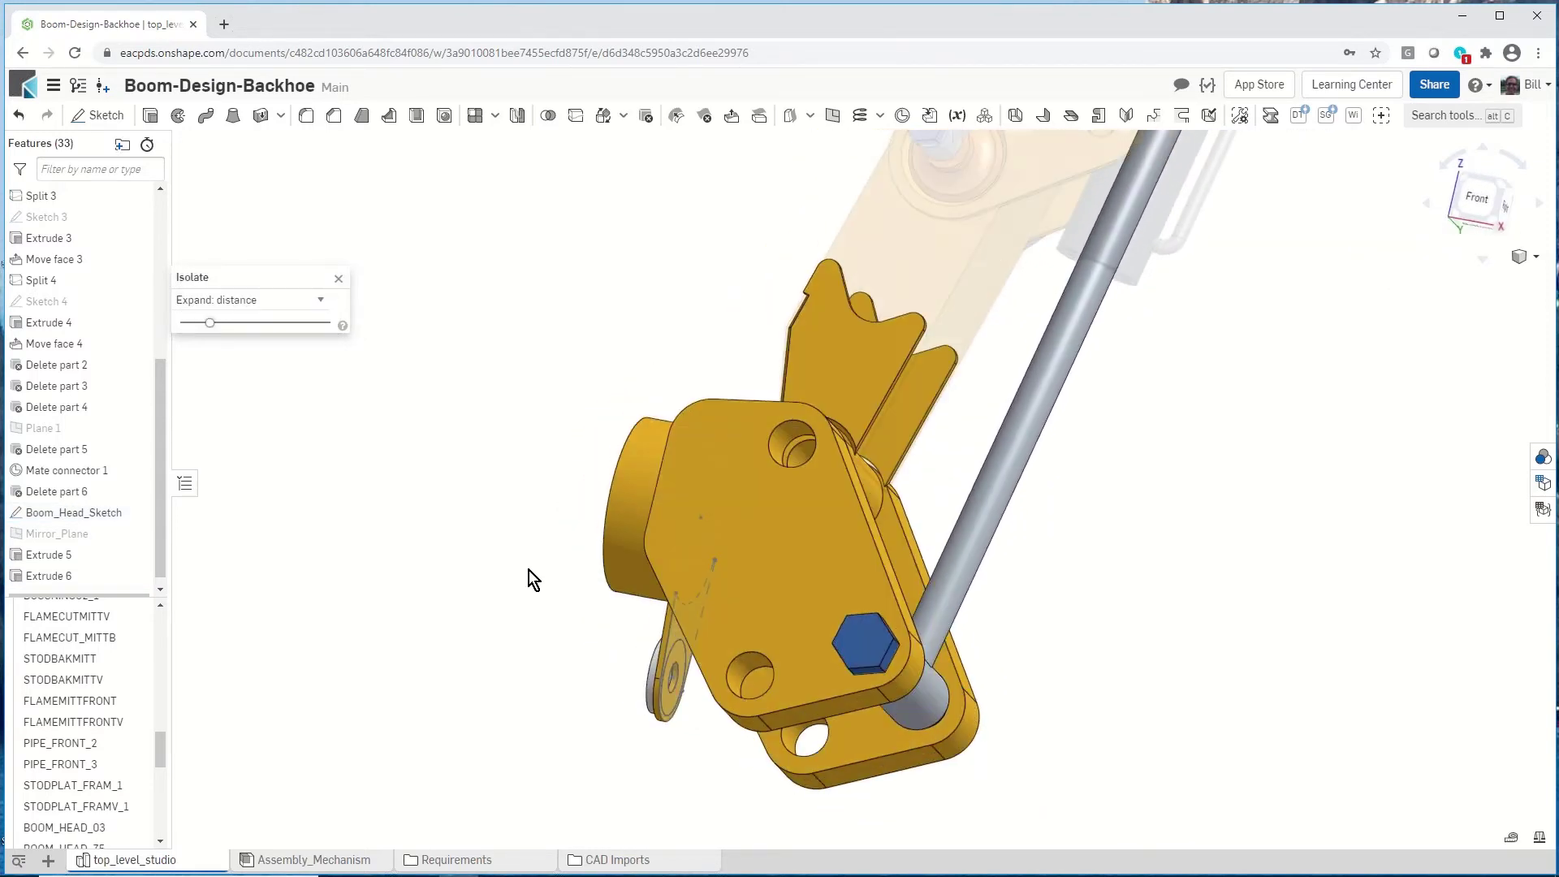
click(19, 114)
Extrude the ring region around the lug's hole 1 in deep as a solid added to BOOM_HEAD_03.
scroll(690, 722, up, 3)
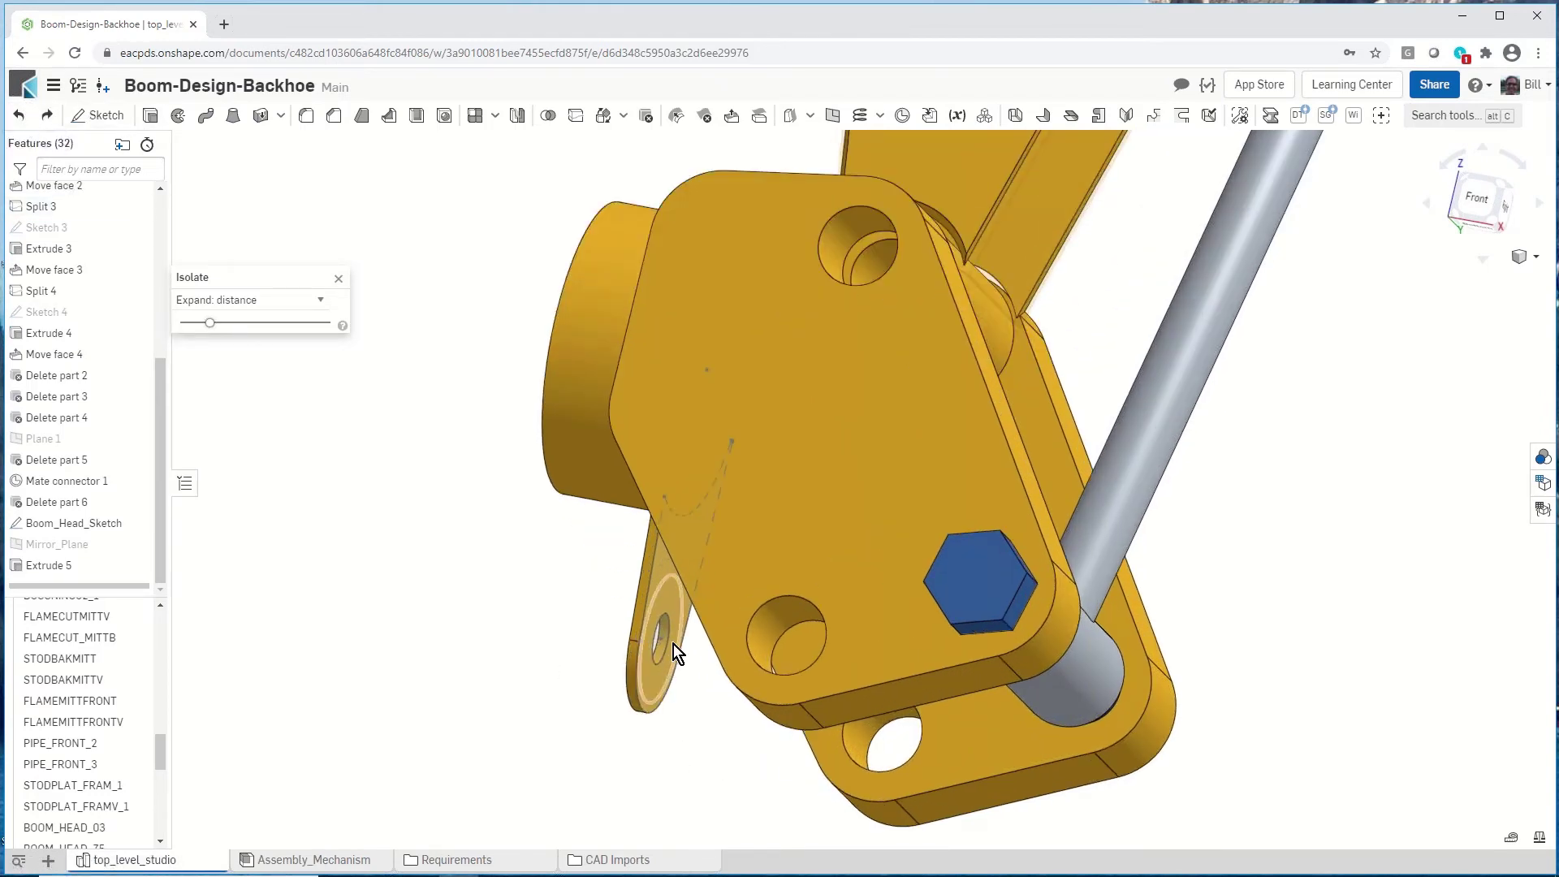
click(666, 598)
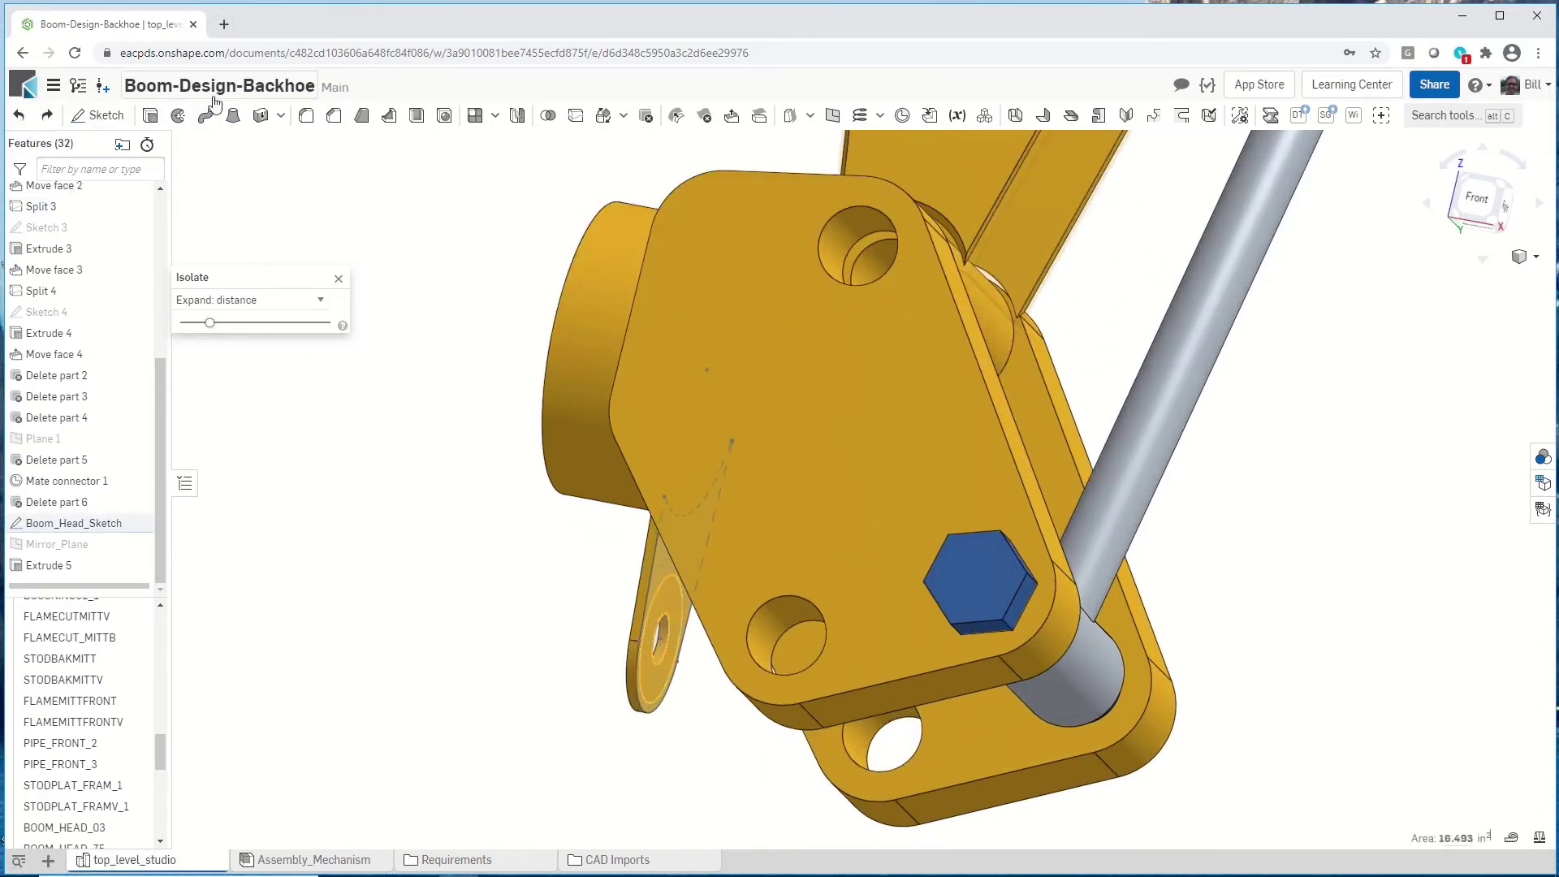
click(151, 117)
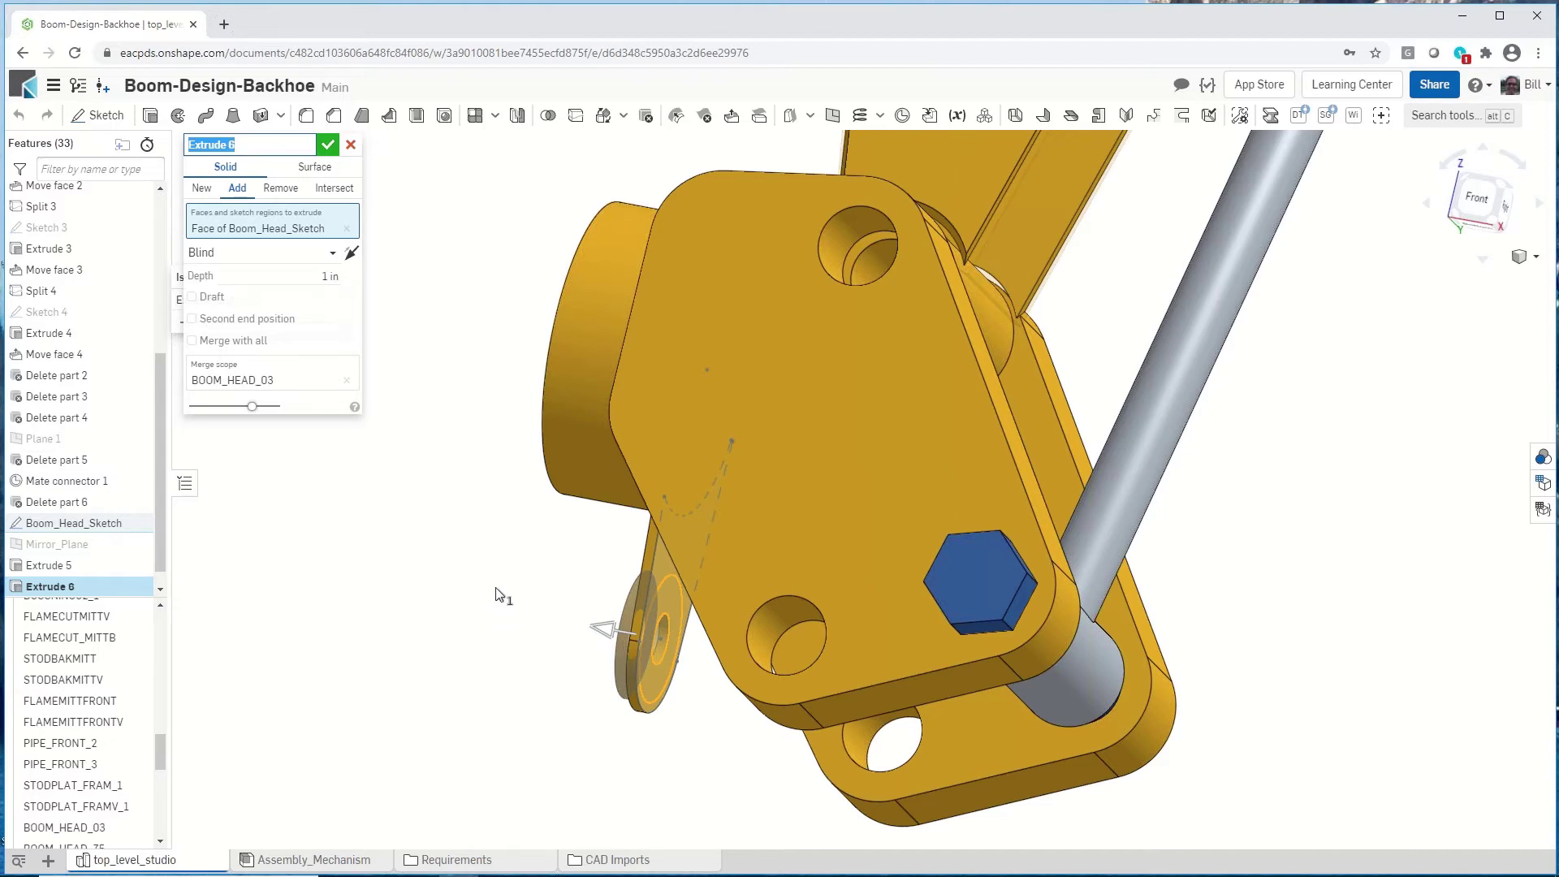
click(336, 141)
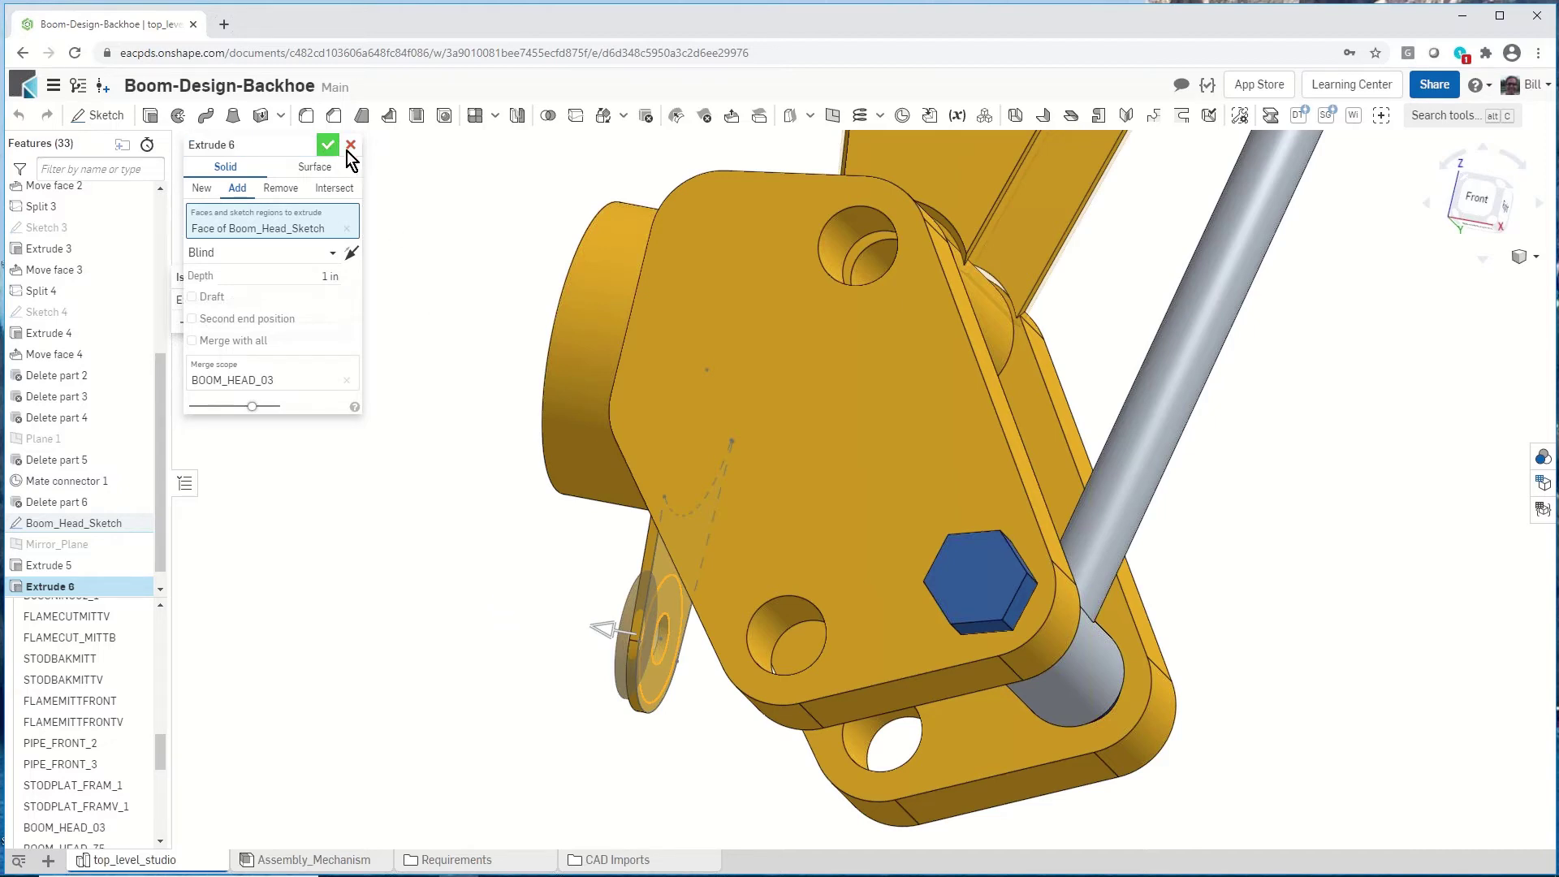
right_drag(528, 578, 595, 602)
scroll(758, 647, down, 5)
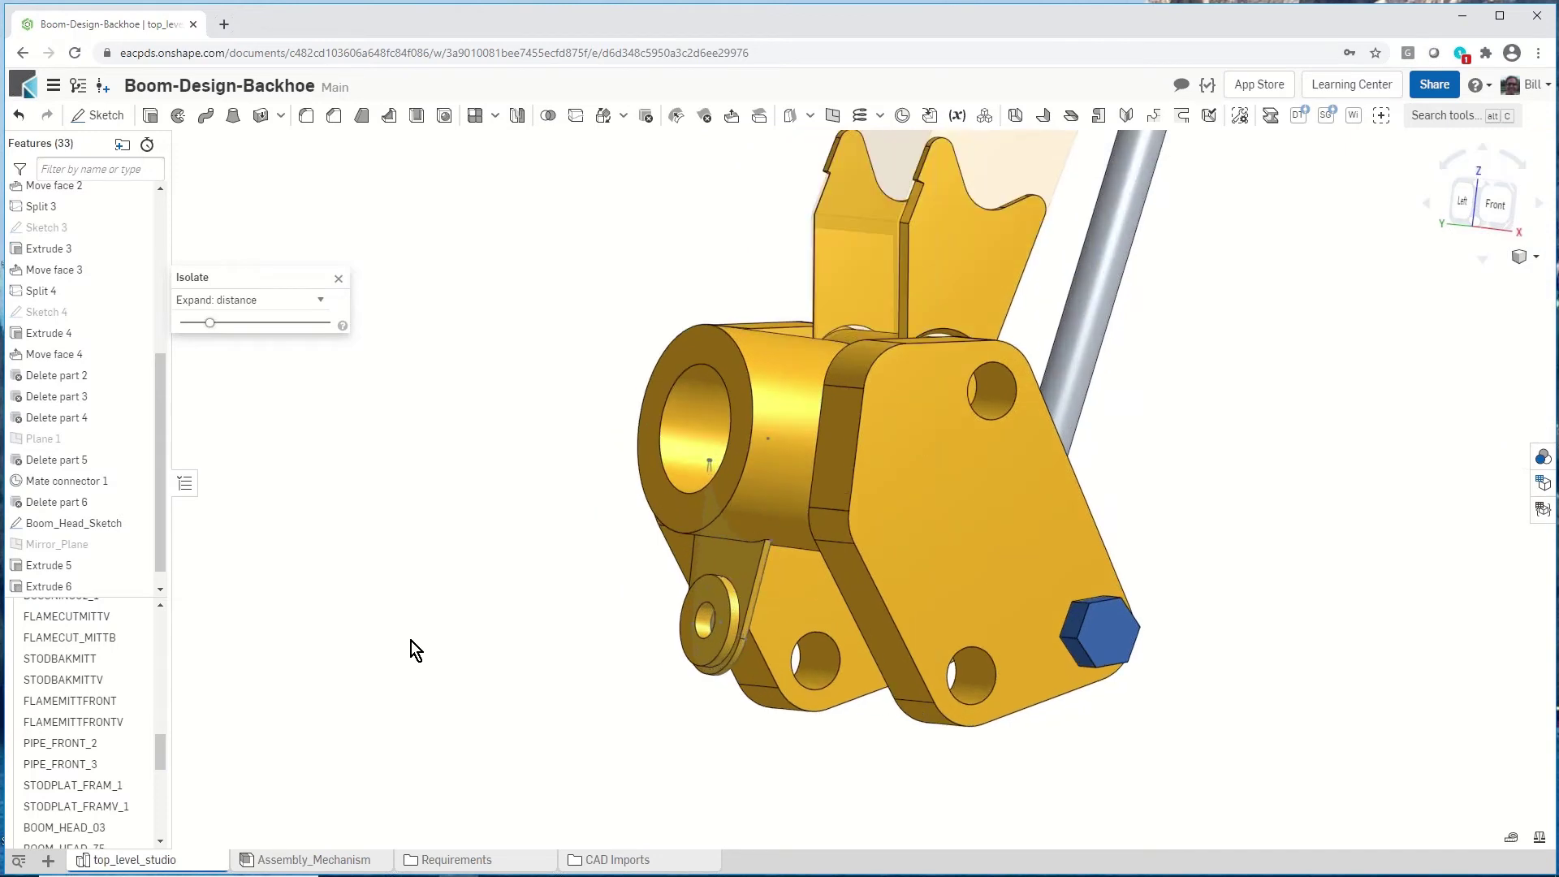
scroll(412, 638, down, 3)
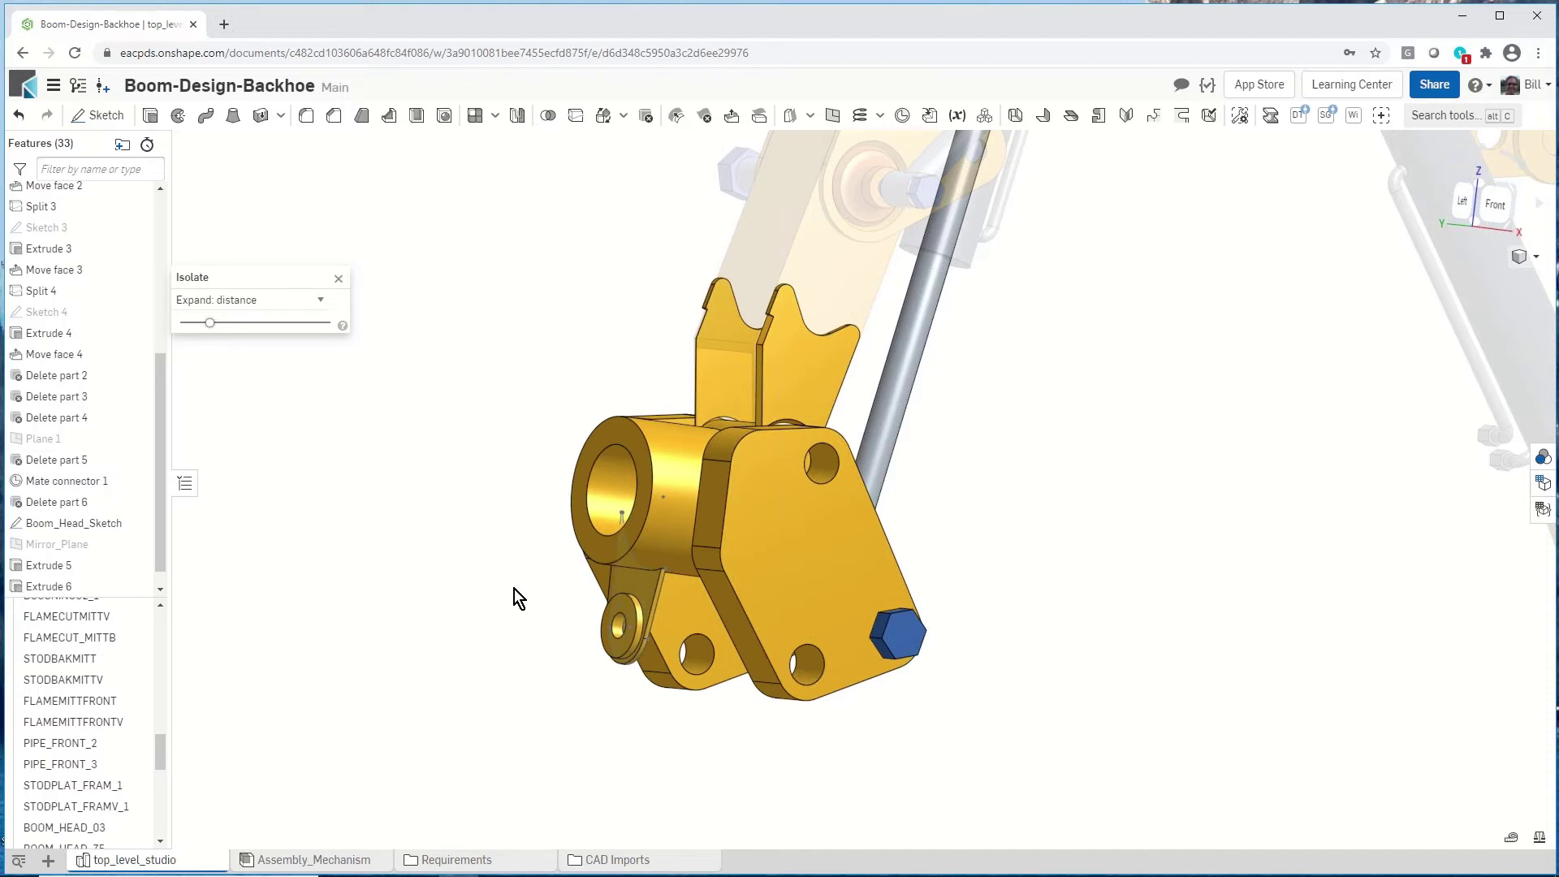
Share the document with a colleague as Can edit, allowing Copy and Comment but not Export, and close the share settings.
click(1432, 87)
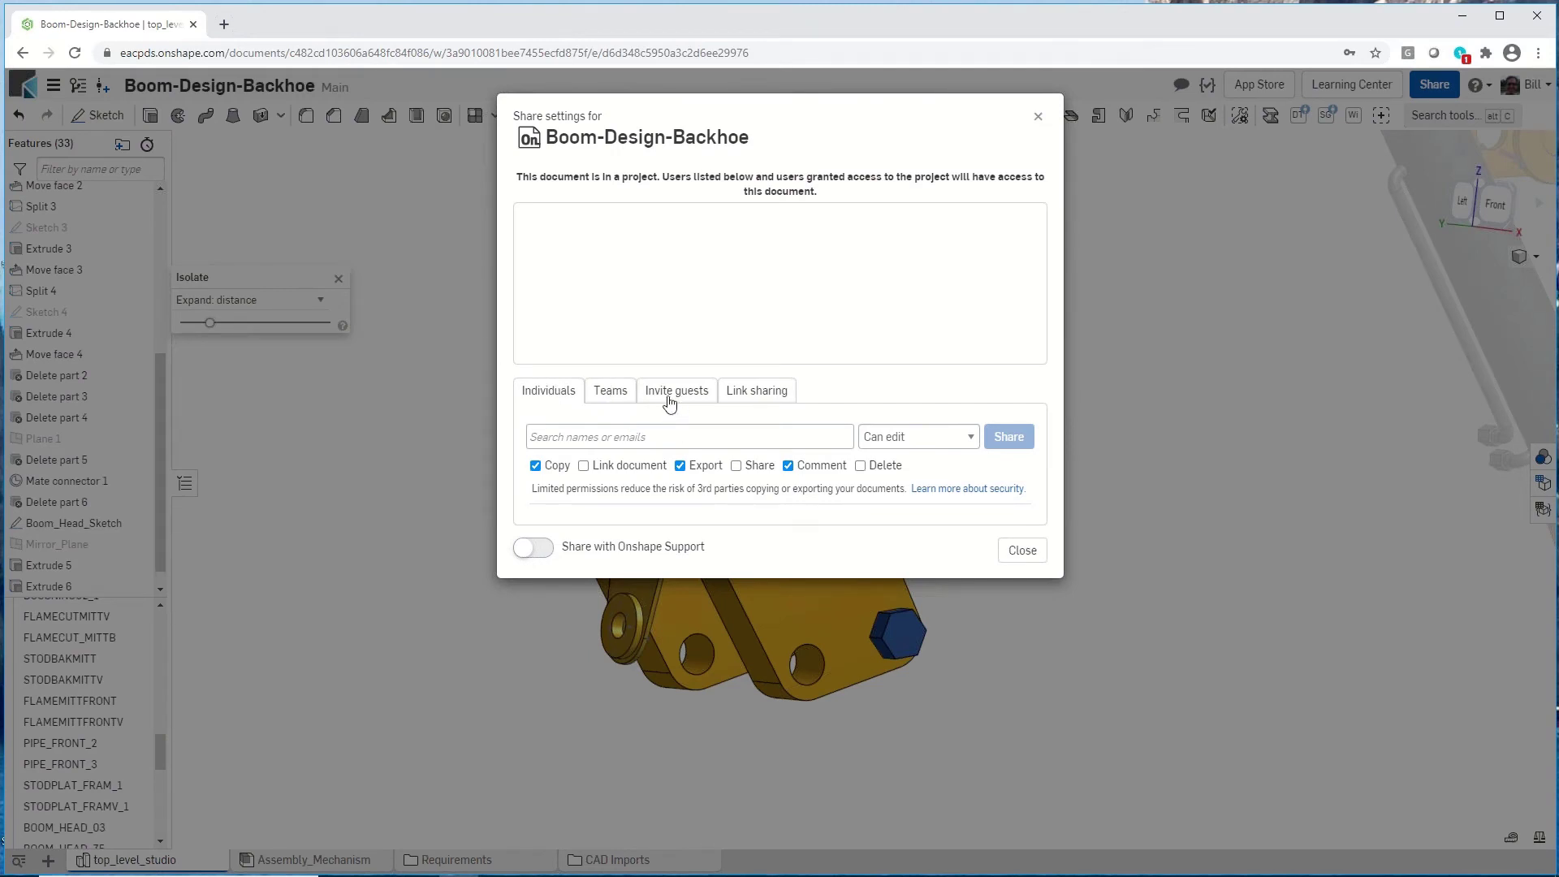
click(575, 438)
text(nick)
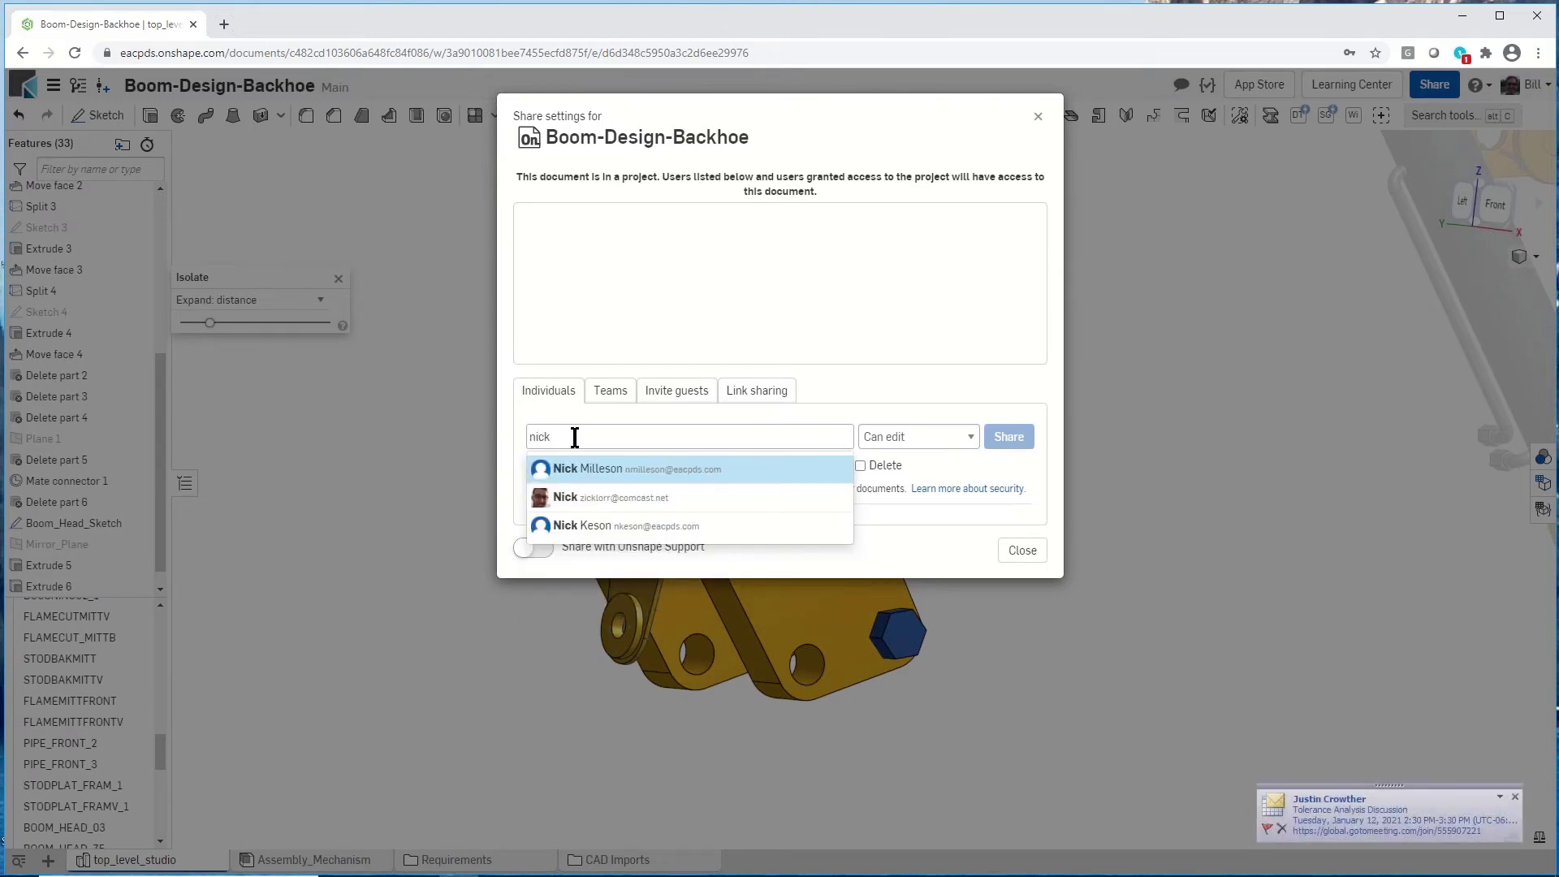
click(601, 510)
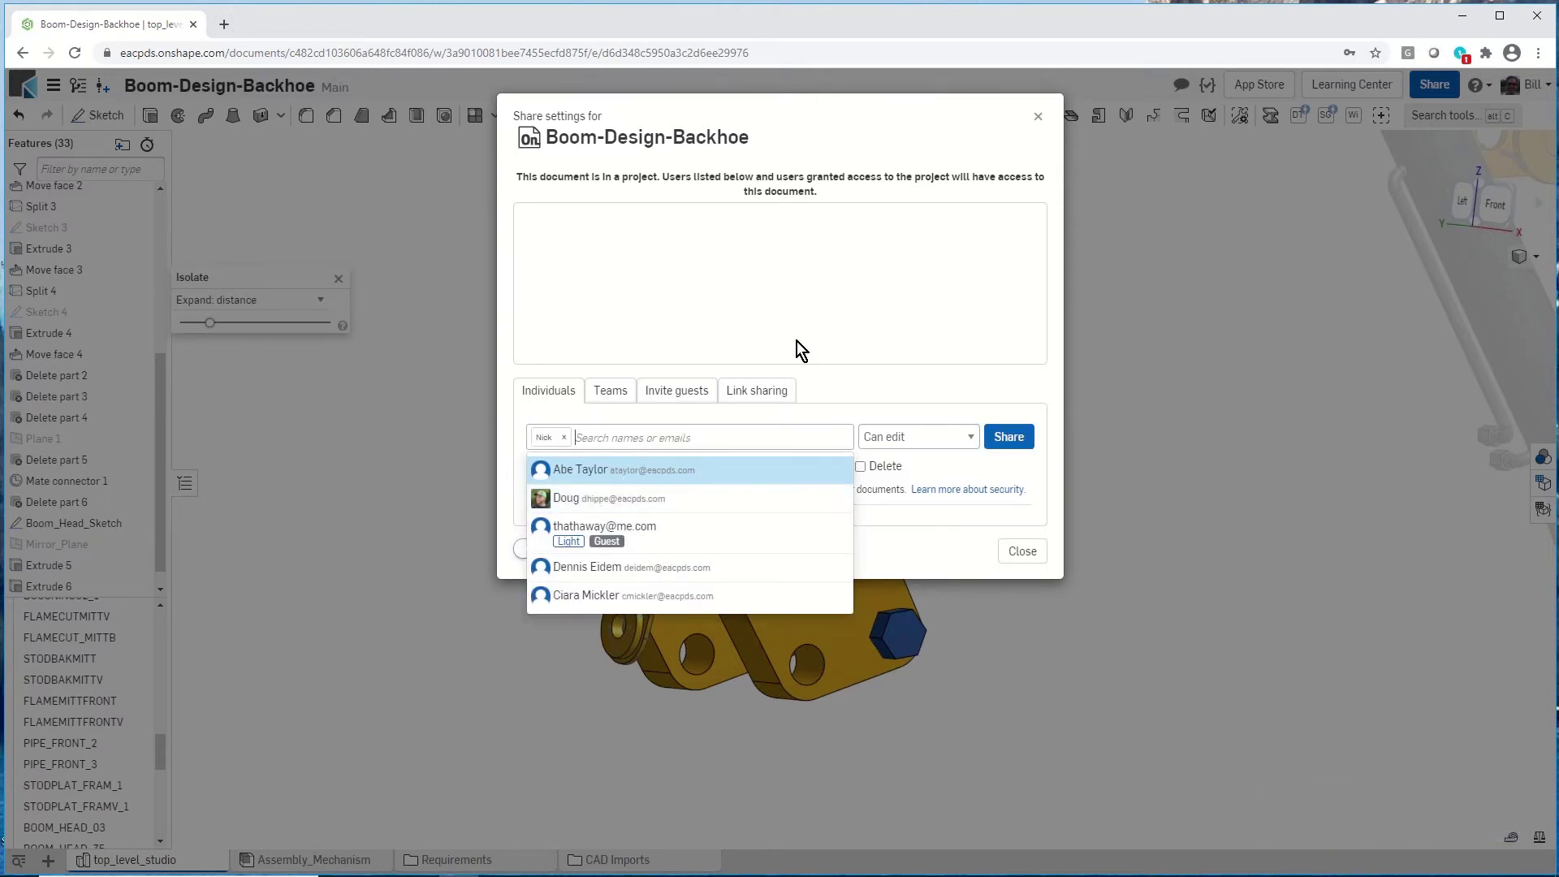
click(902, 378)
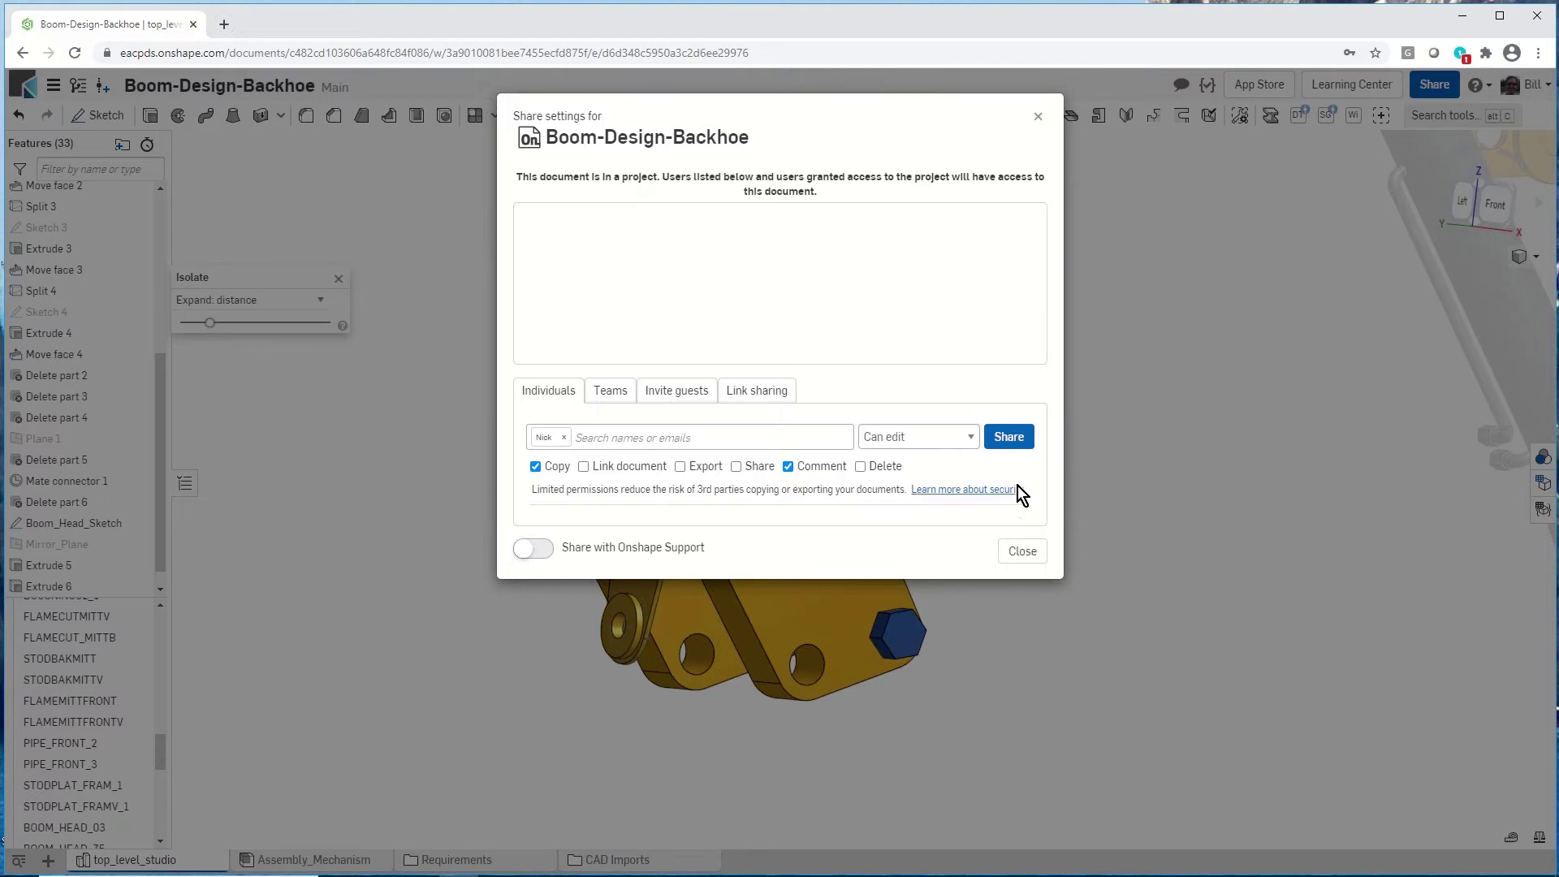
click(1012, 440)
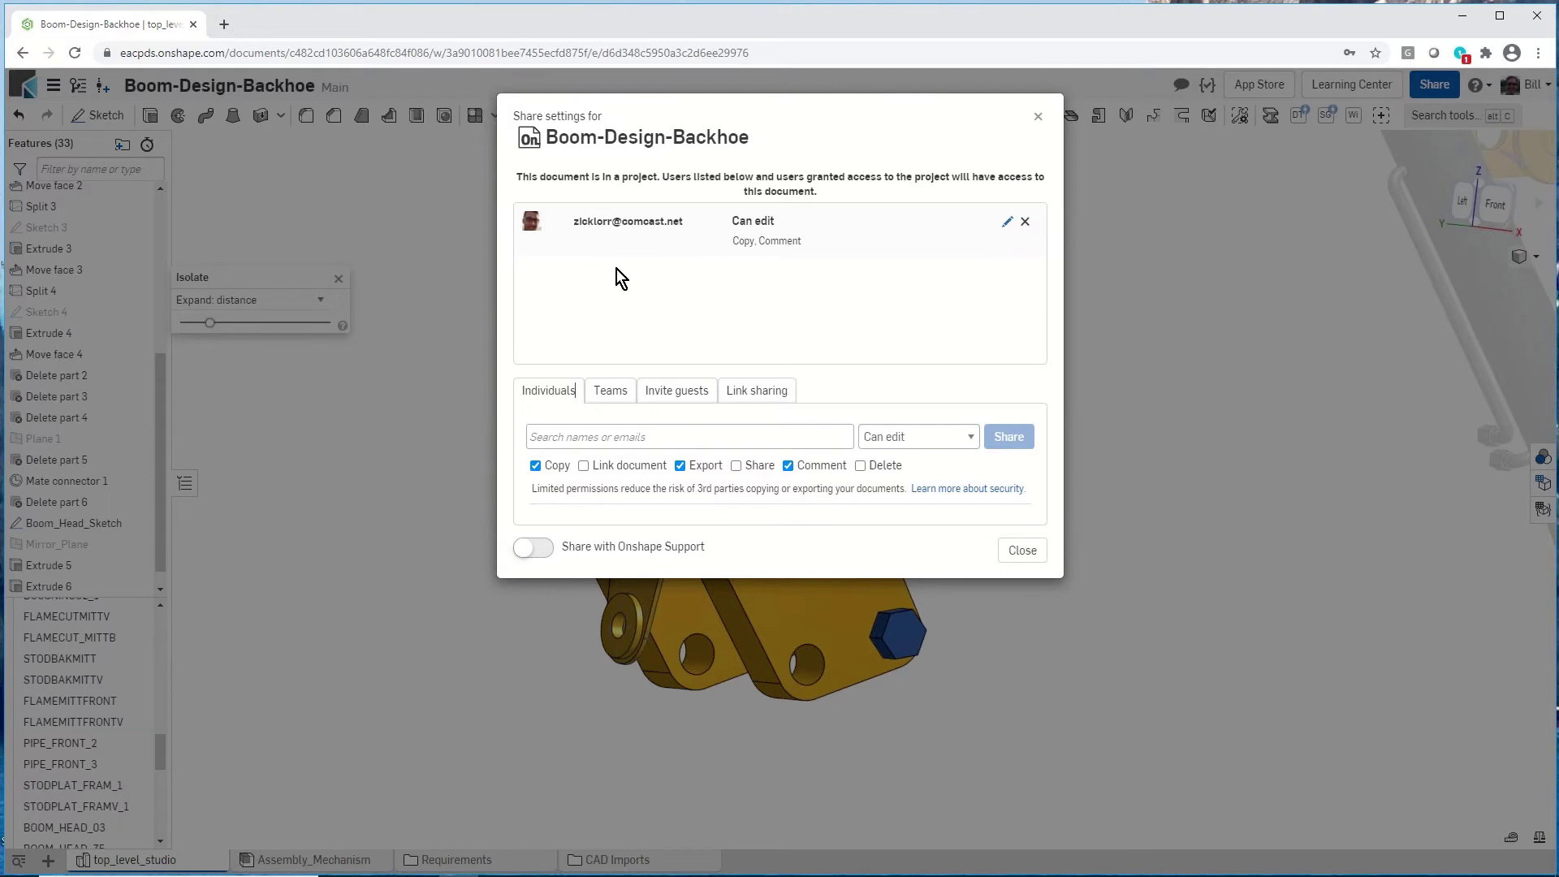
click(1024, 552)
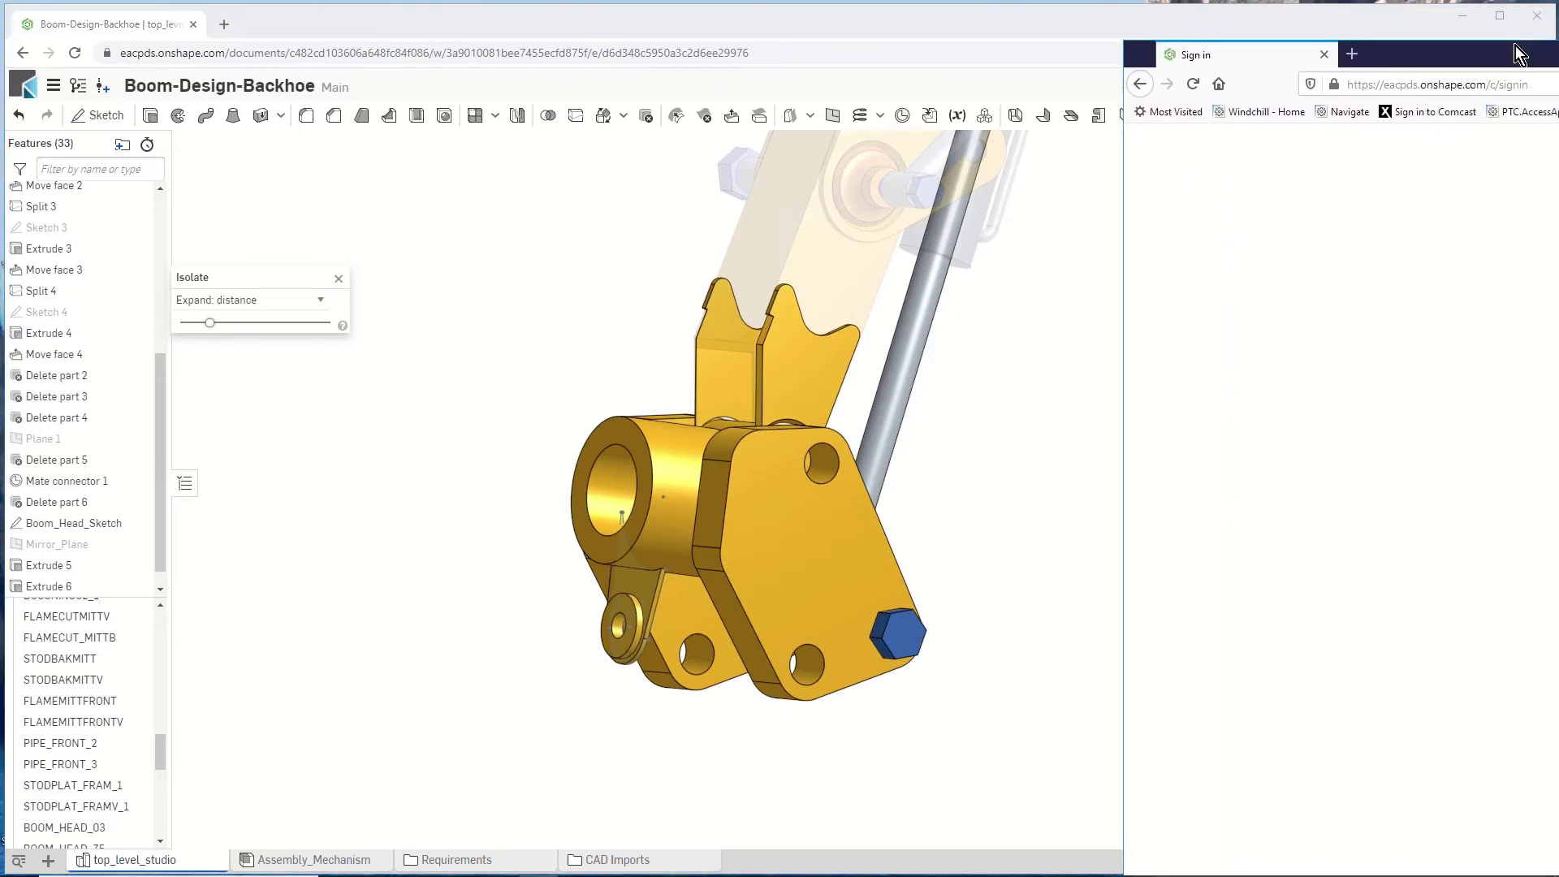
Bring the second browser window into view, sign in to the colleague's Onshape account and show its documents list.
drag(1152, 52, 1153, 48)
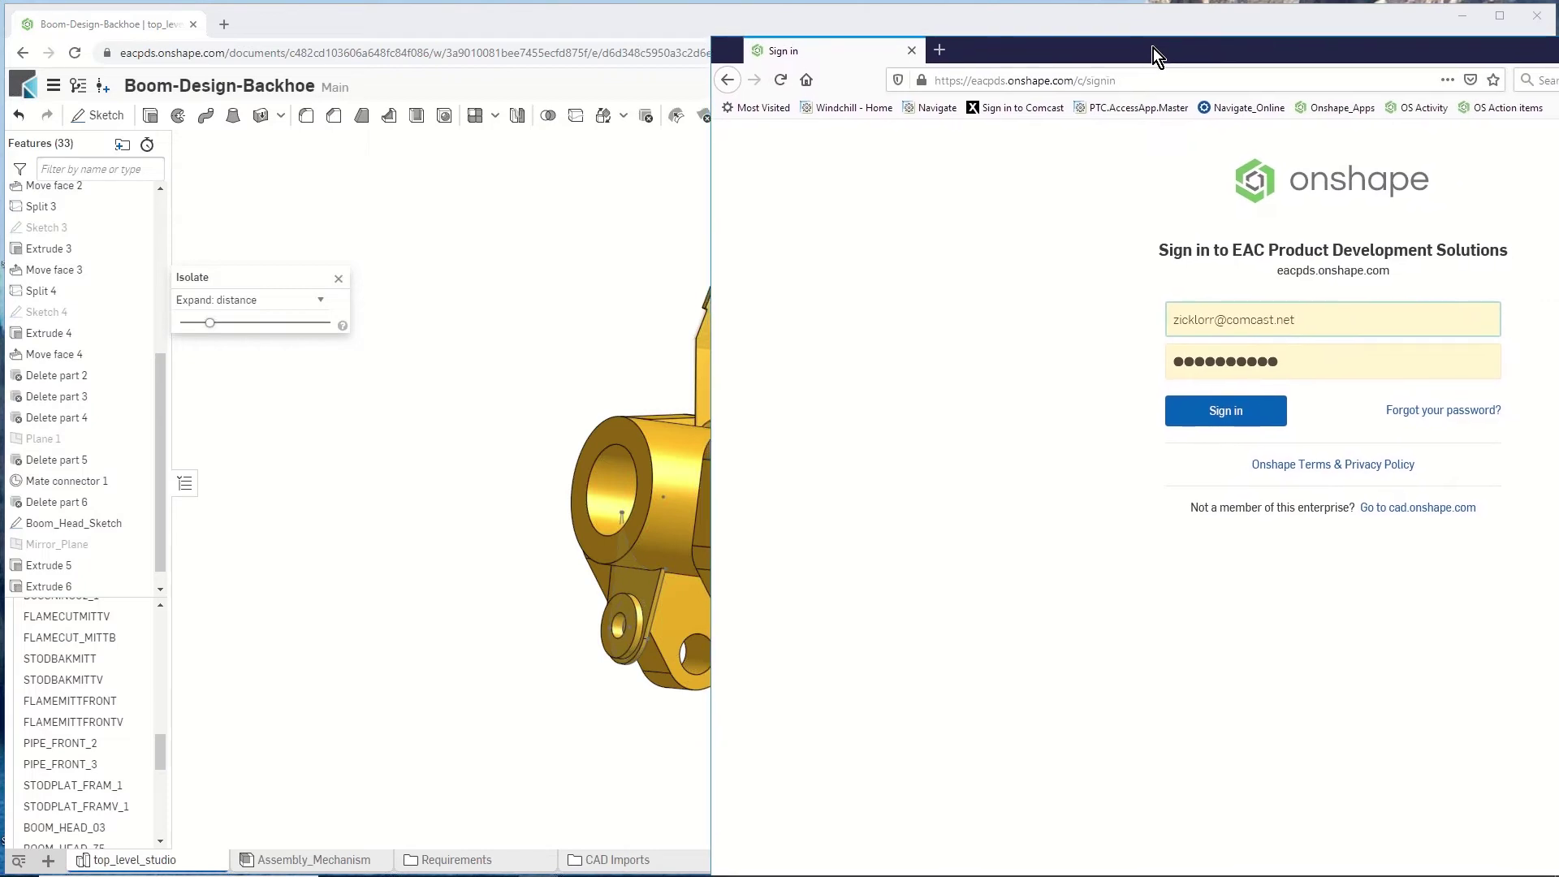
click(1199, 412)
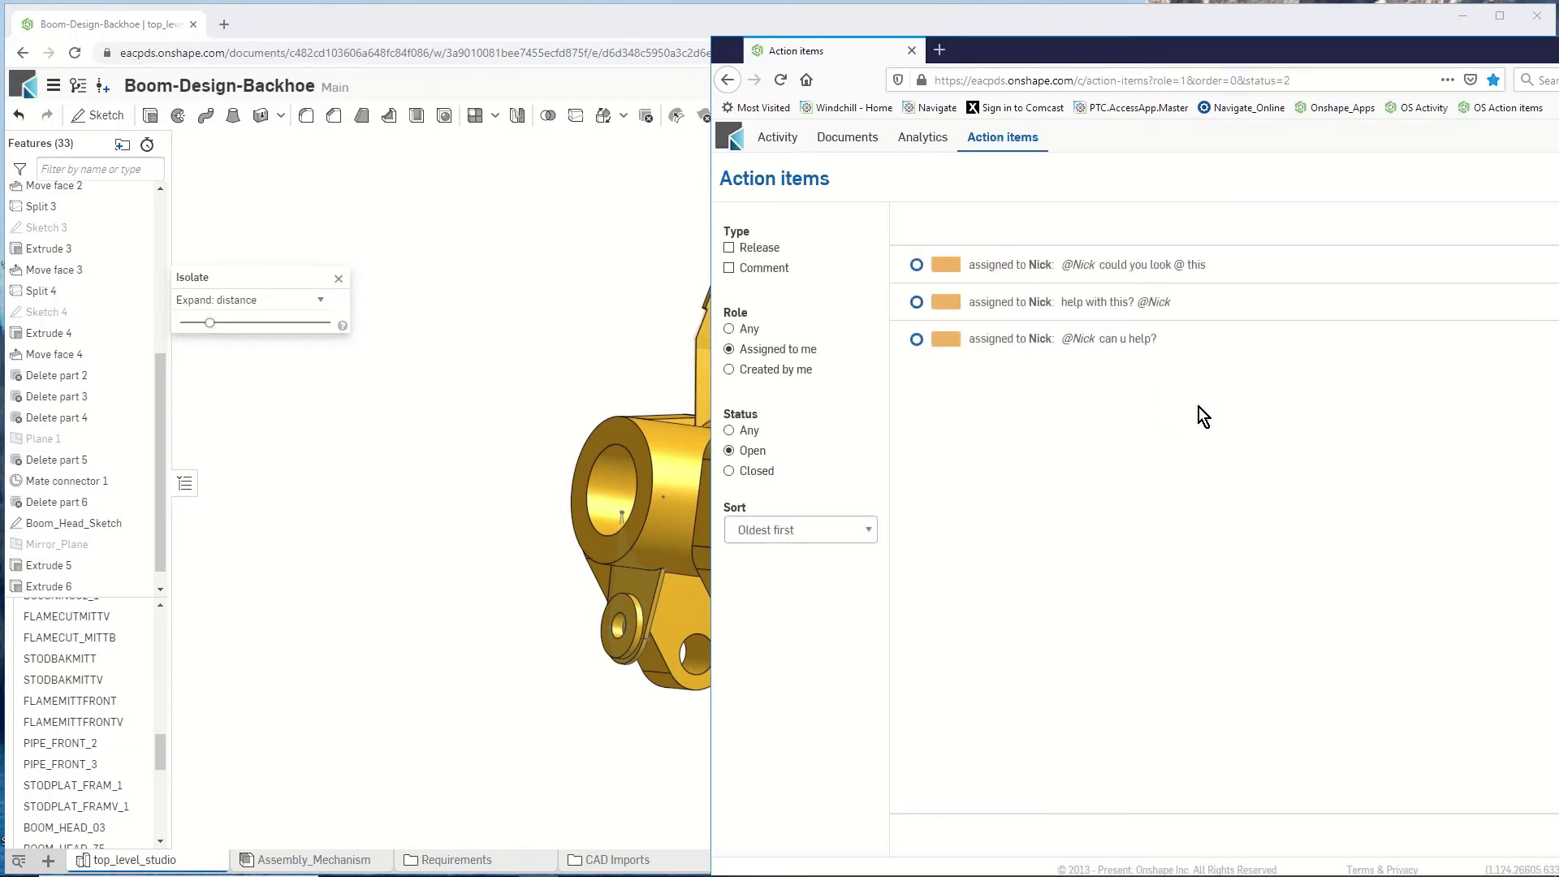
click(828, 139)
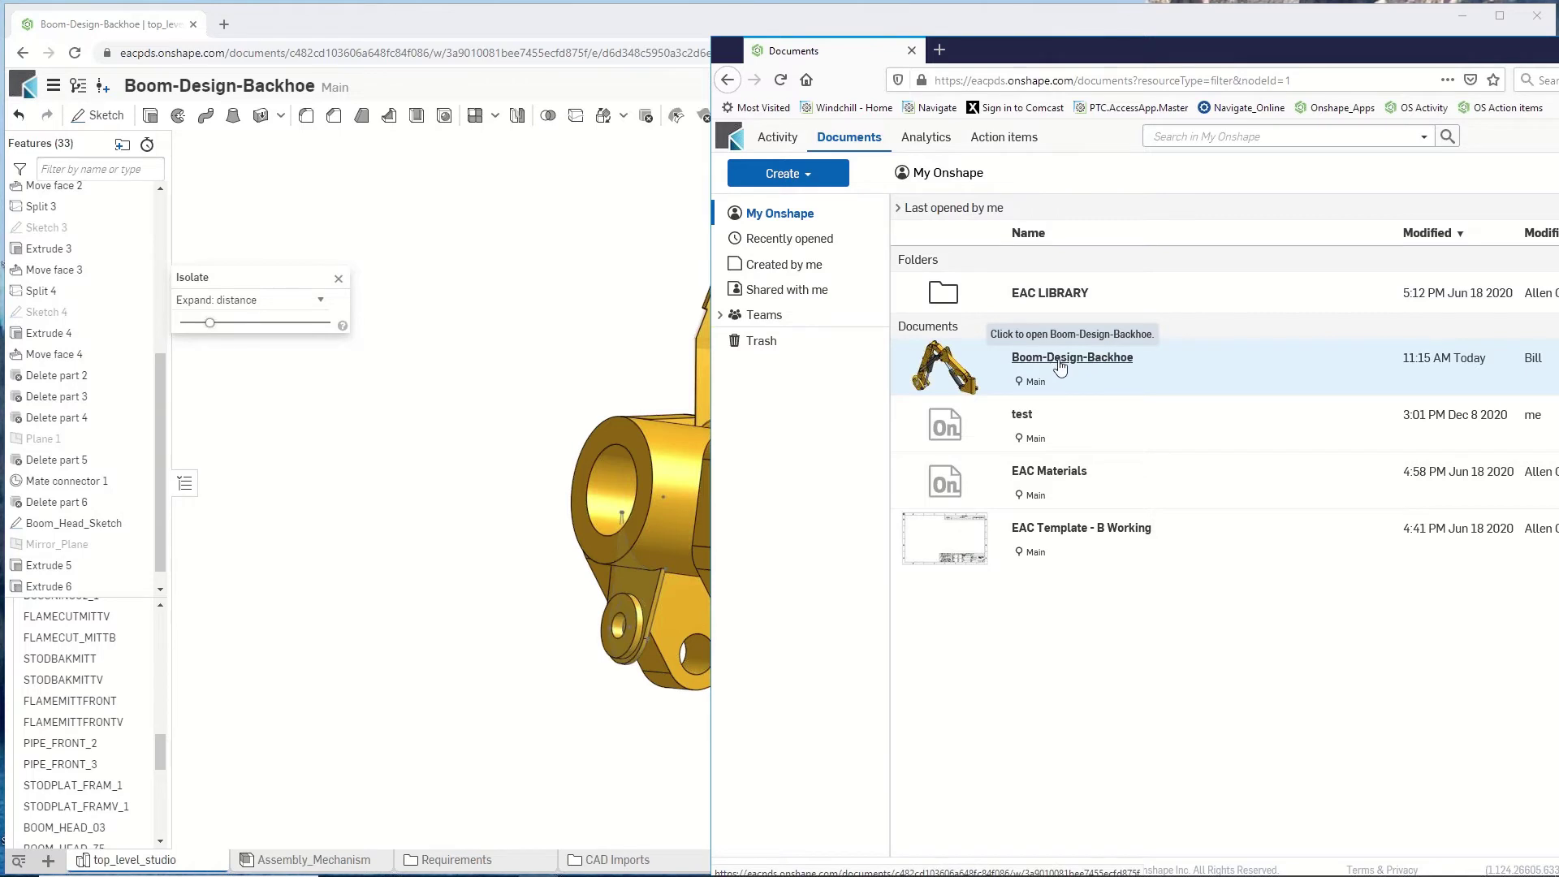
Open the Boom-Design-Backhoe document in the colleague's account and end the part isolation in the original window.
click(1060, 365)
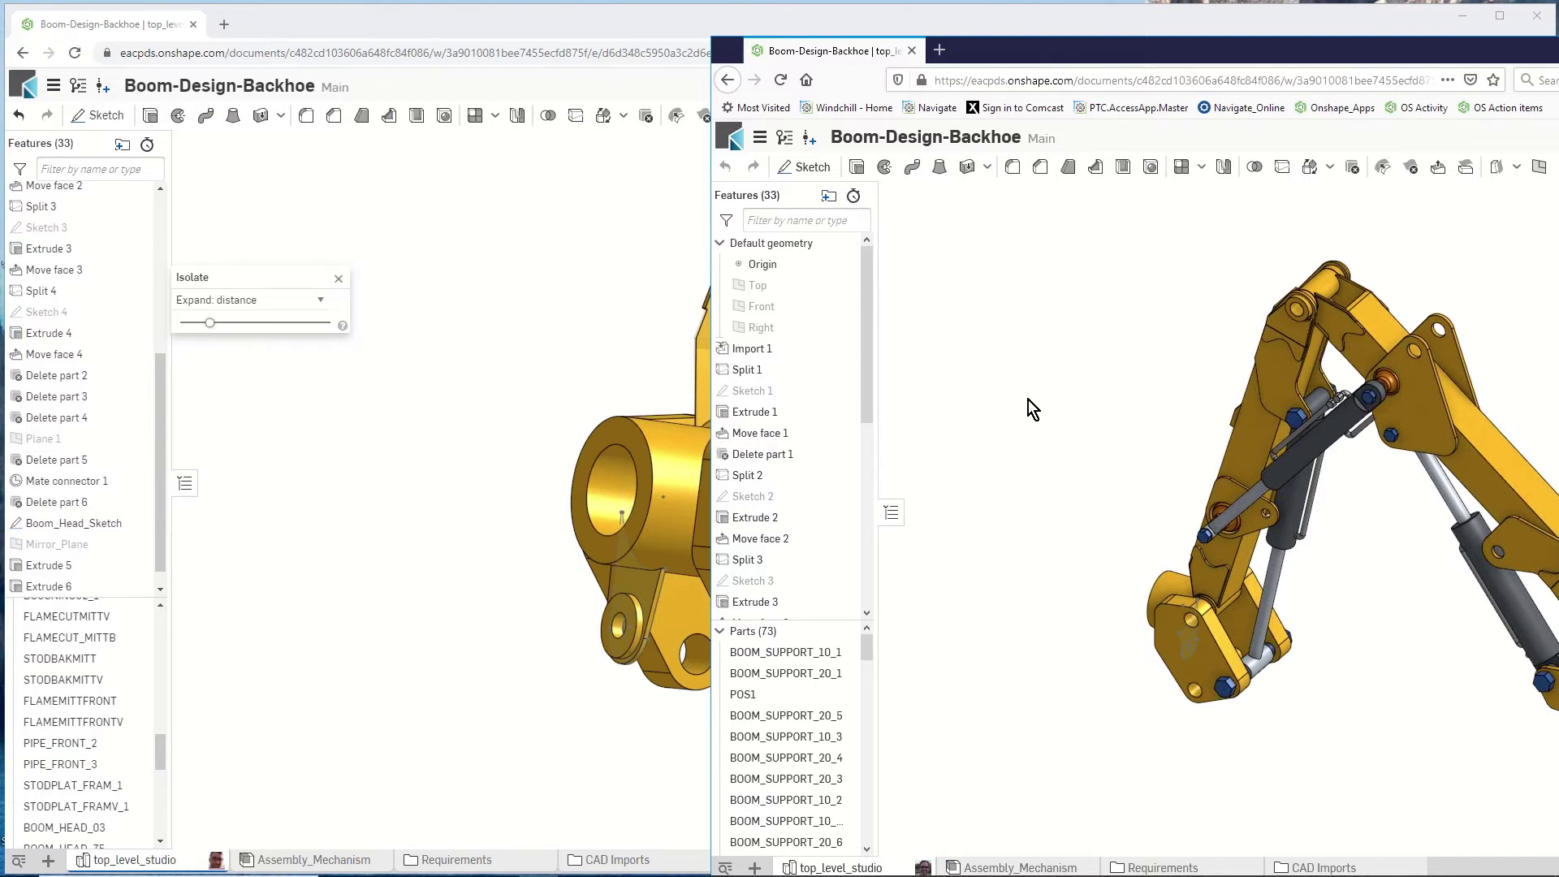
scroll(1044, 408, down, 5)
scroll(1034, 400, up, 3)
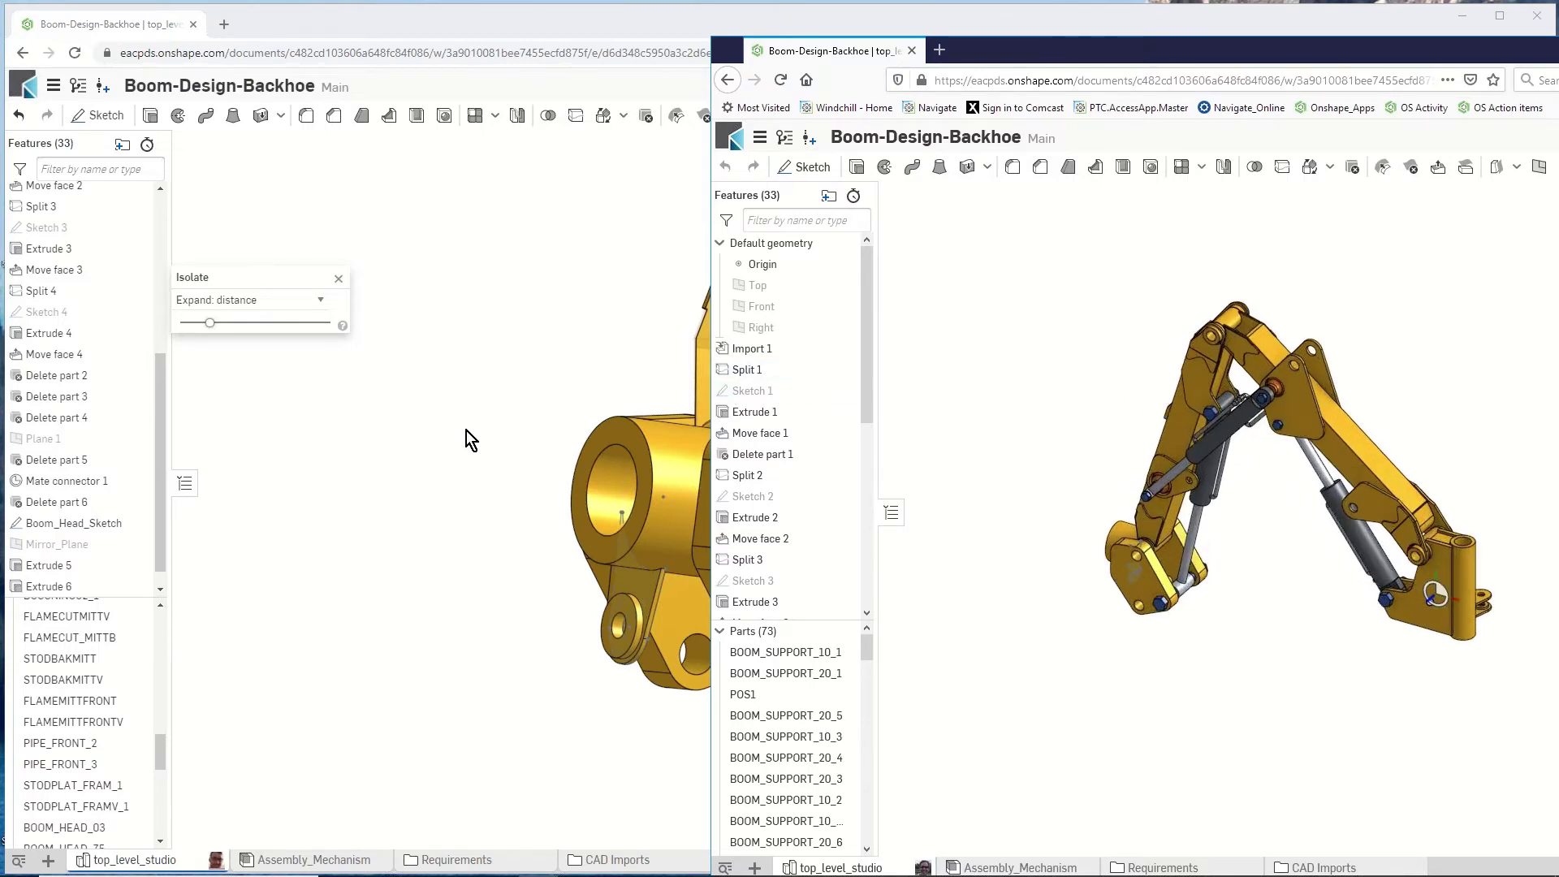
scroll(400, 487, down, 3)
scroll(561, 491, up, 3)
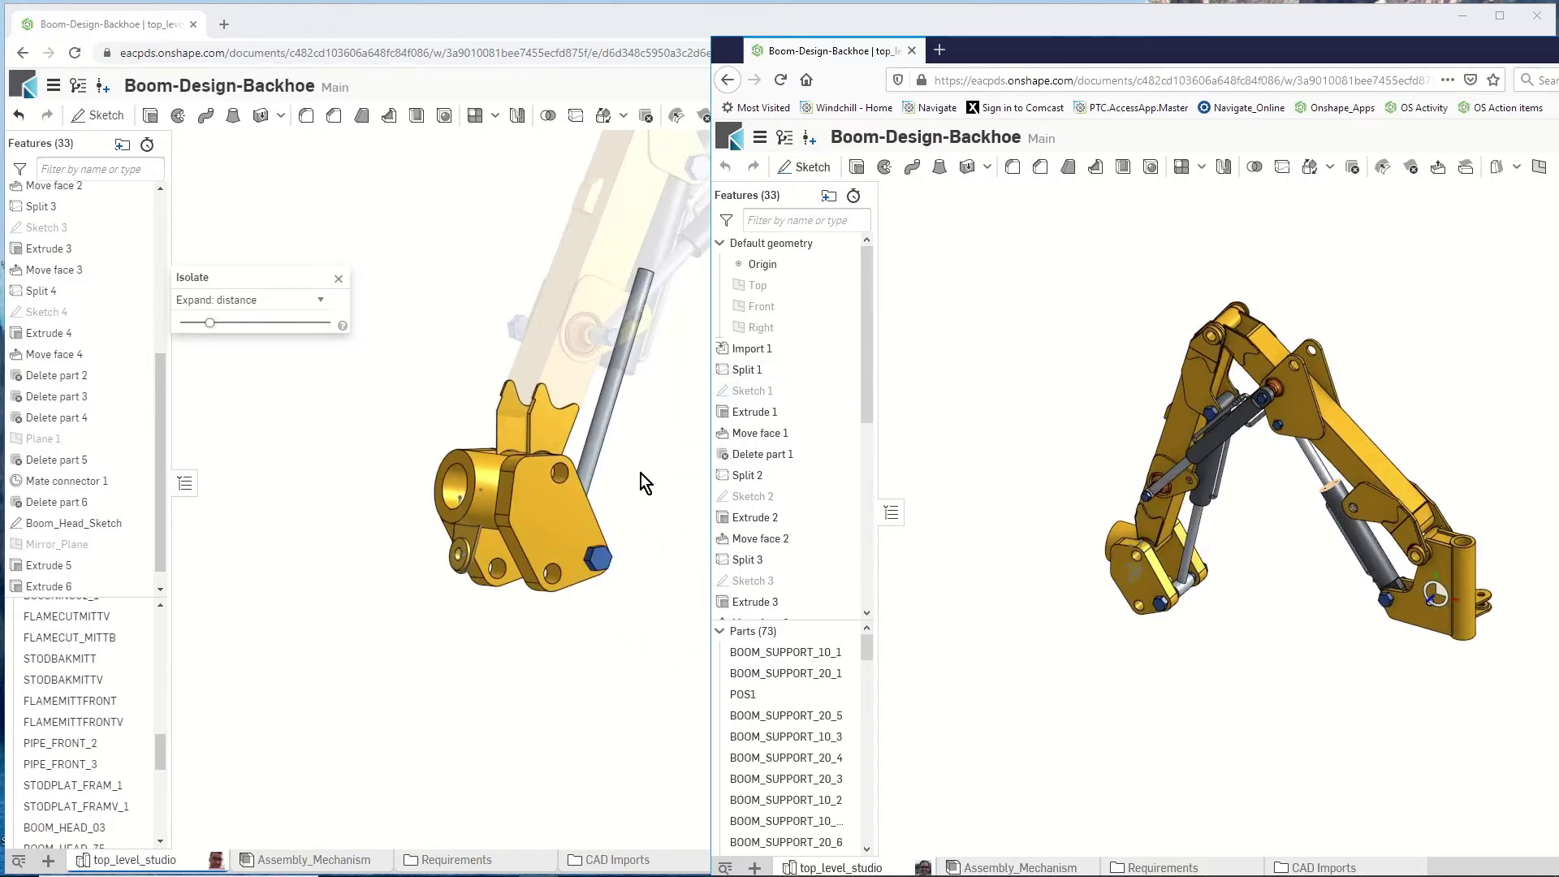
click(345, 288)
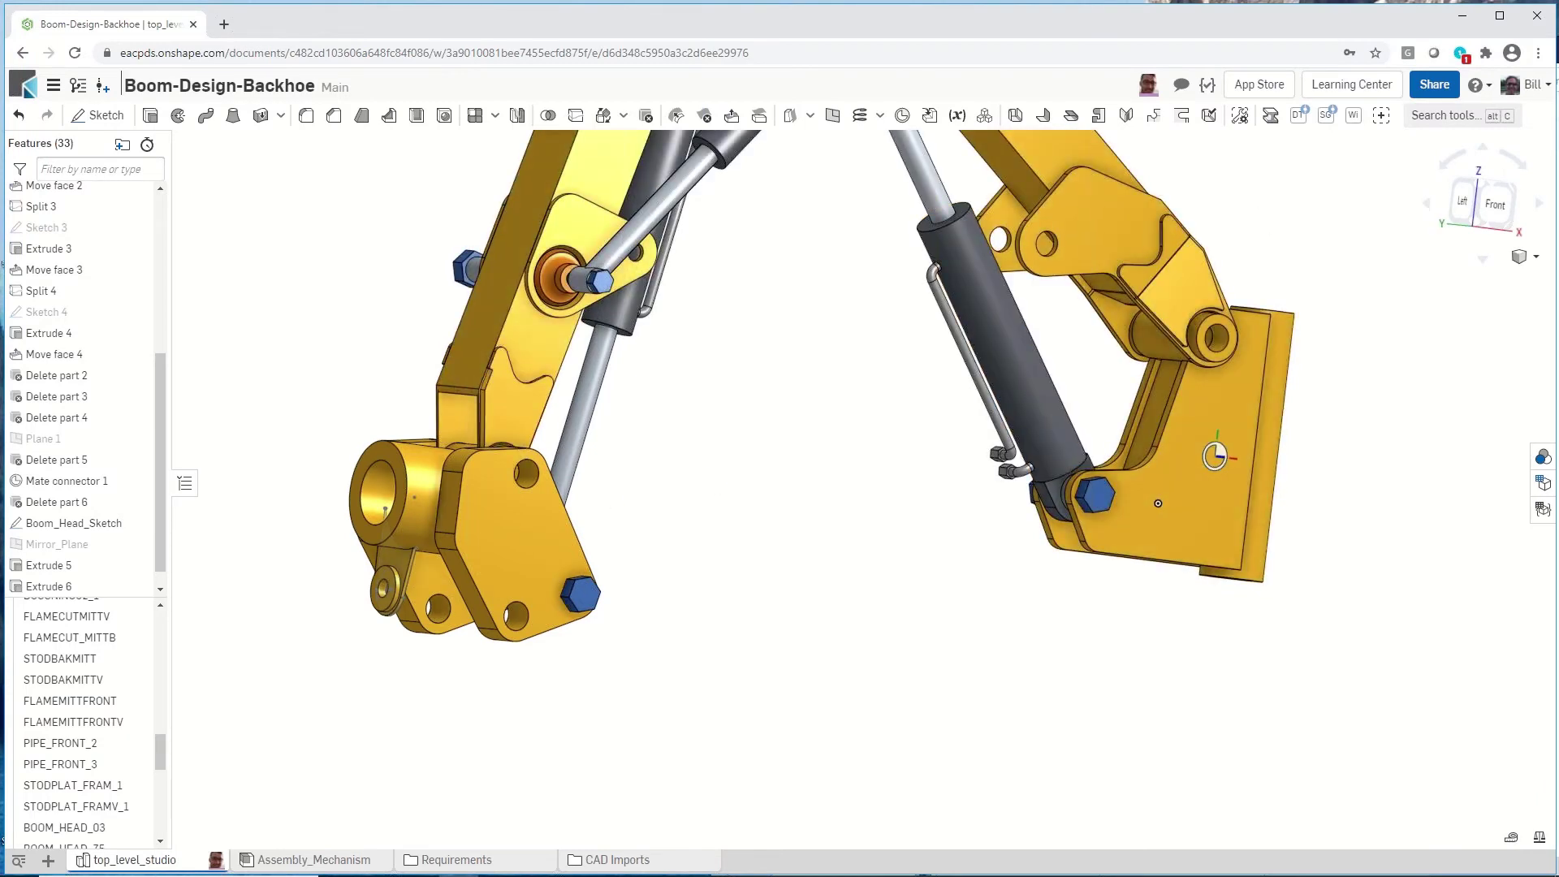
Follow the document owner's view from the colleague's session while zooming around the boom head in the original window.
key(alt+Tab)
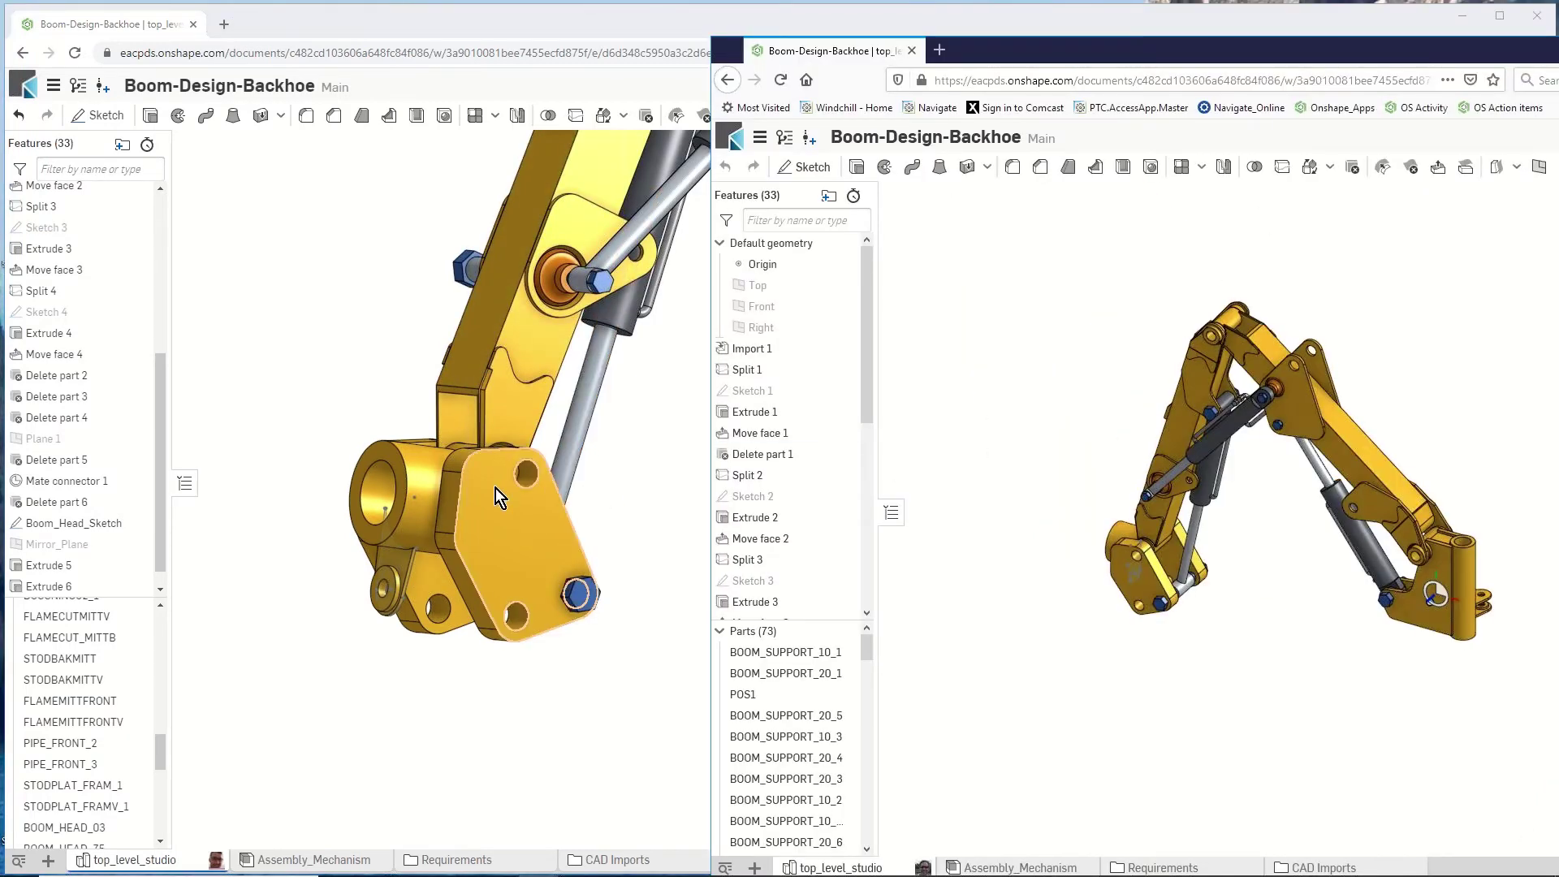
scroll(498, 497, down, 3)
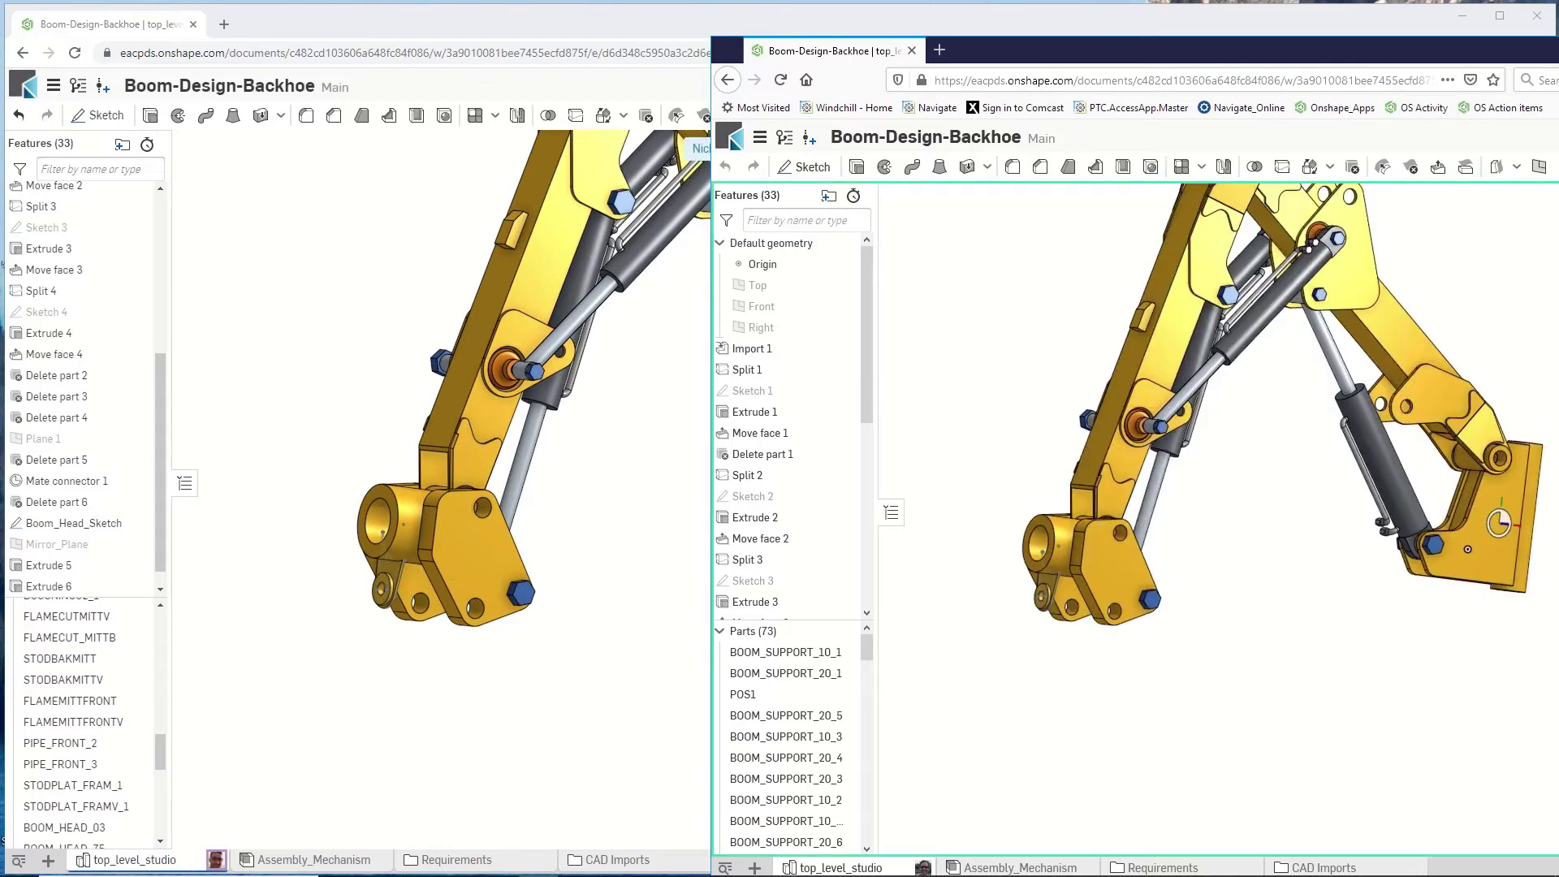
scroll(581, 557, down, 2)
scroll(530, 578, up, 8)
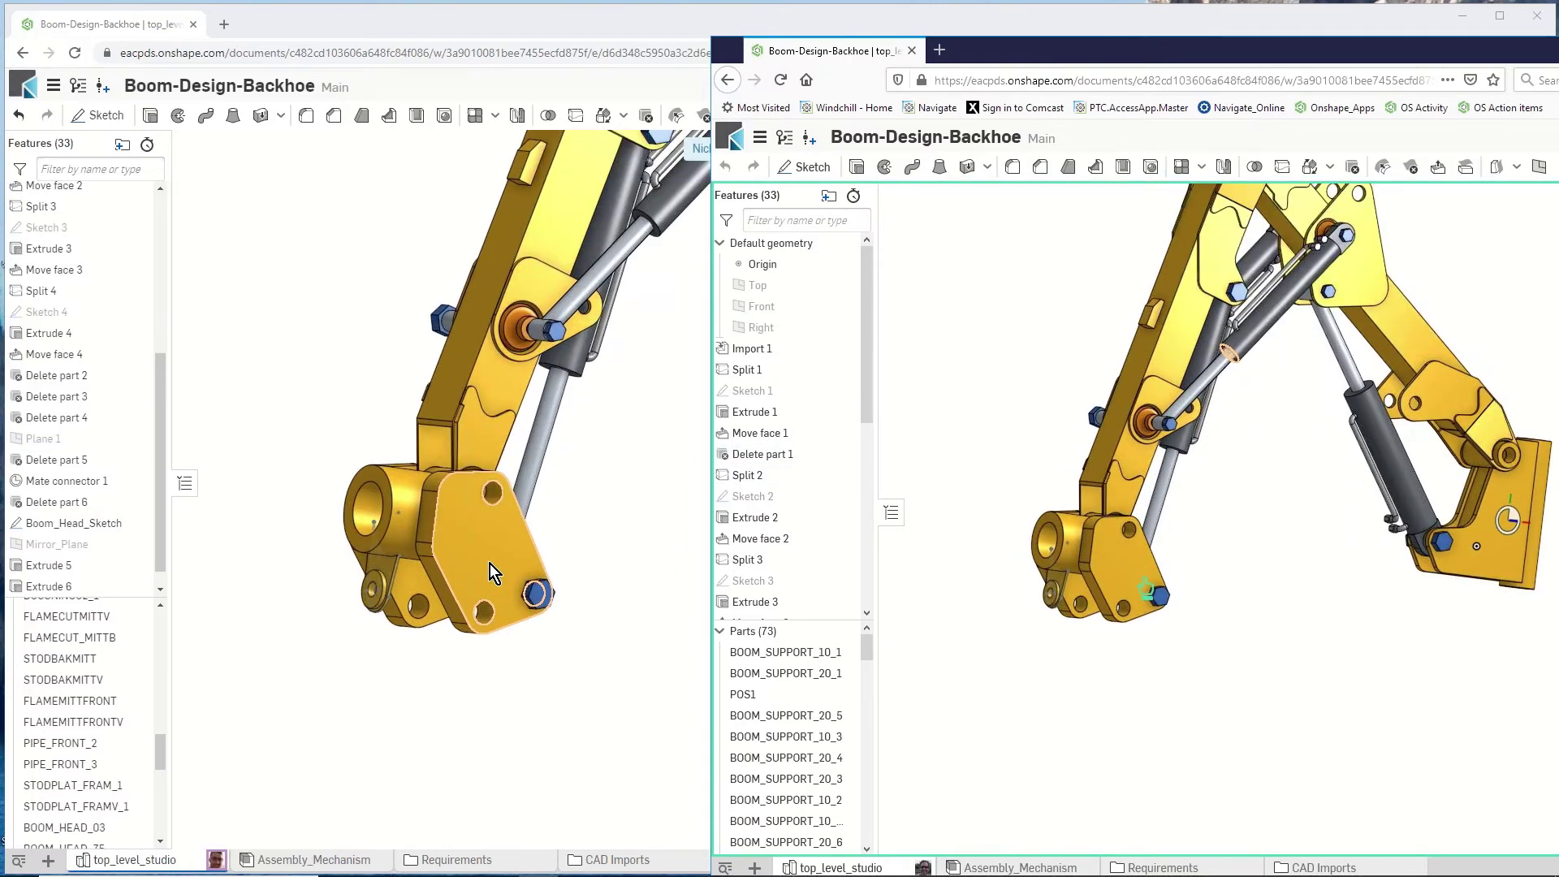
scroll(474, 562, down, 6)
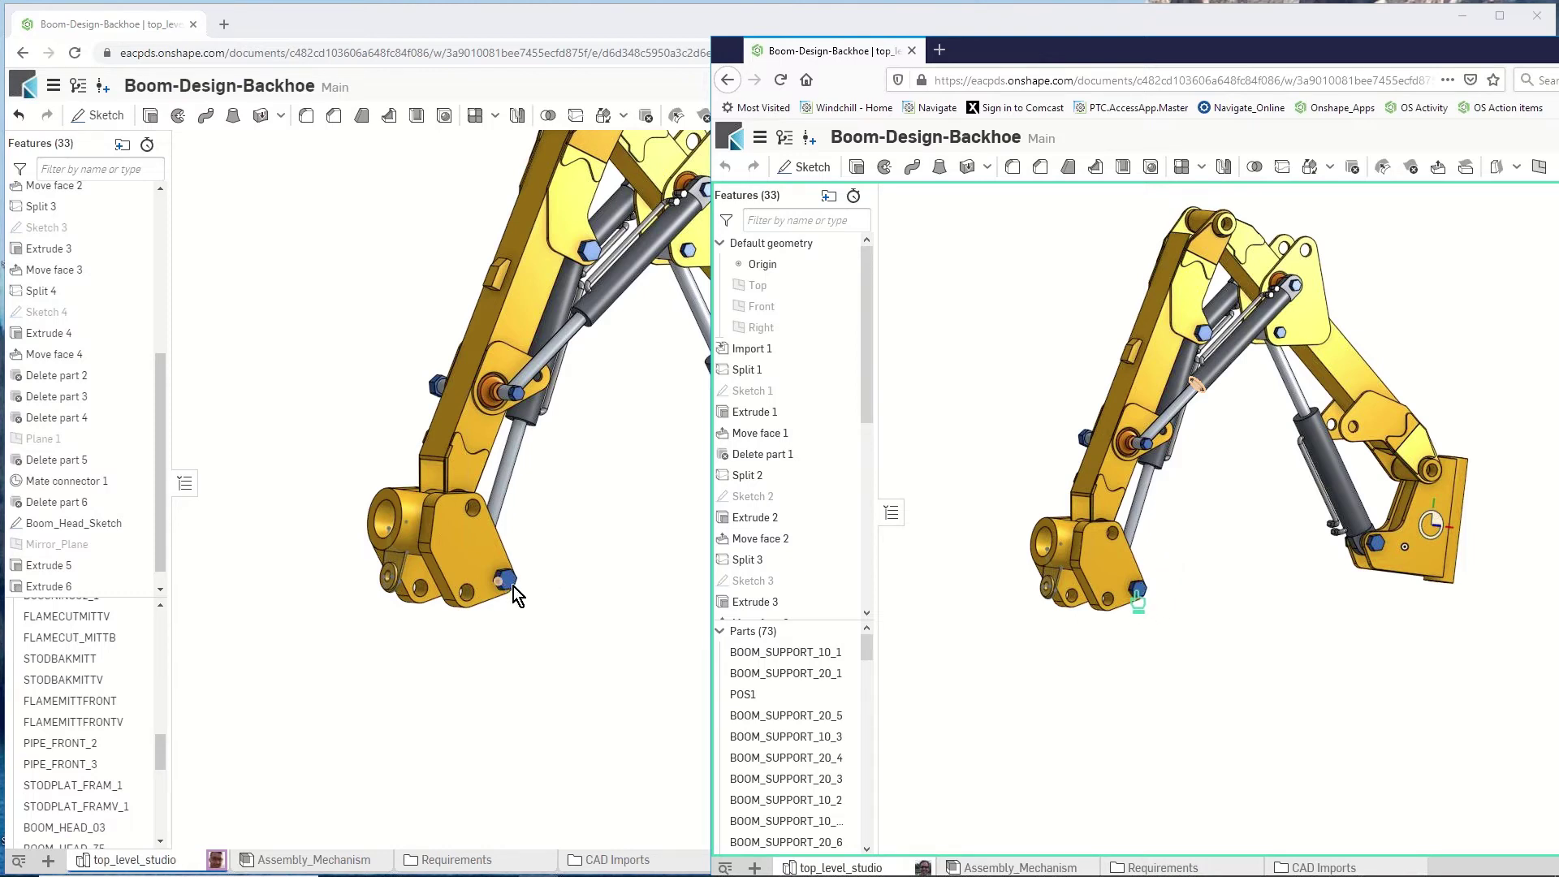
click(601, 548)
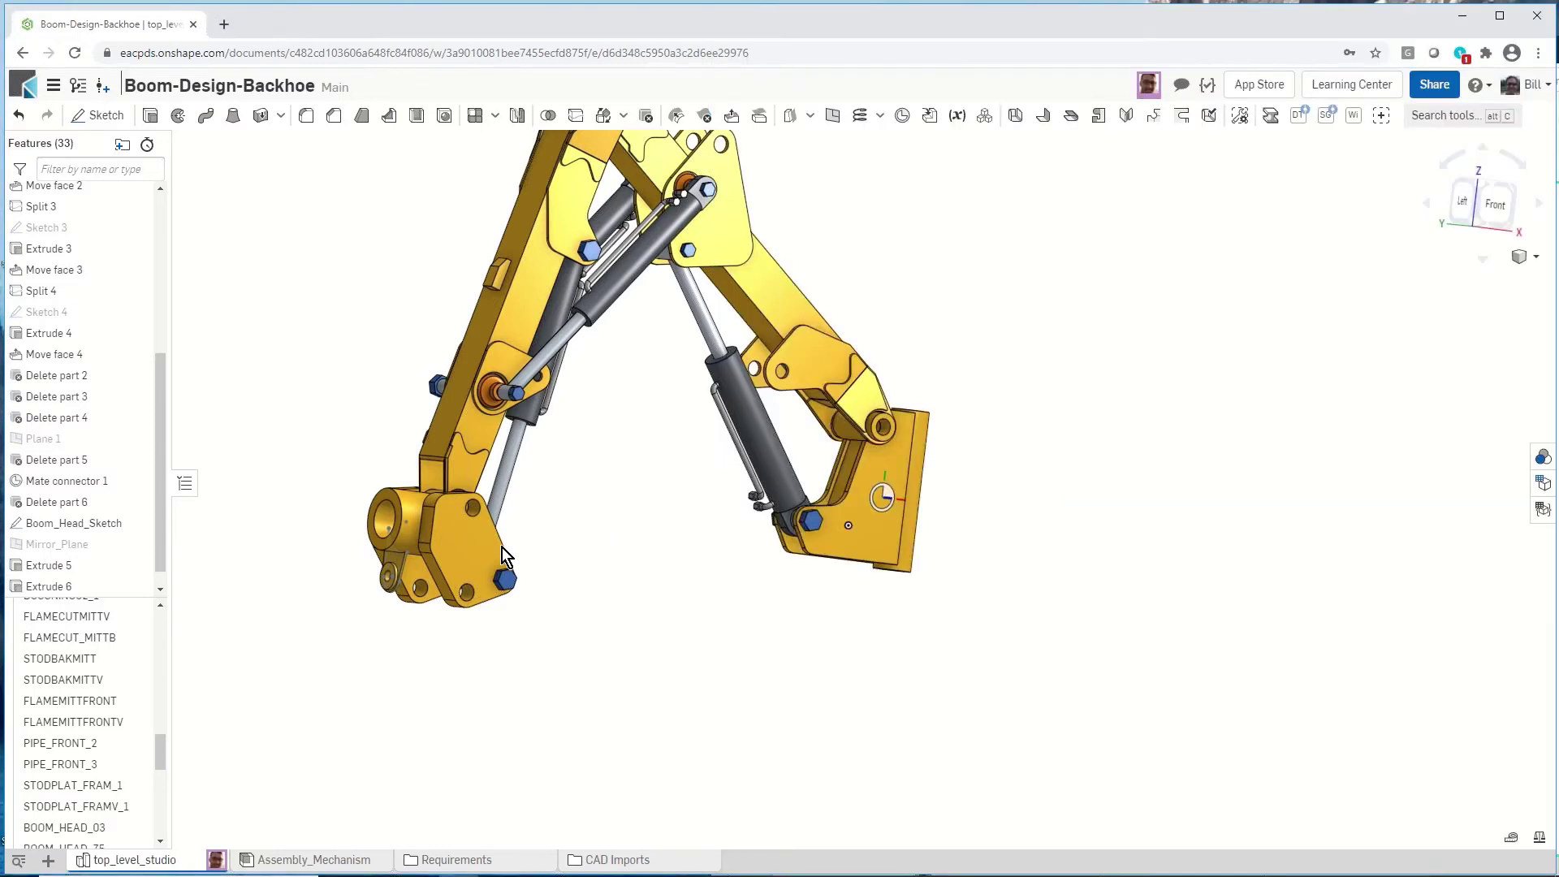
scroll(362, 581, up, 2)
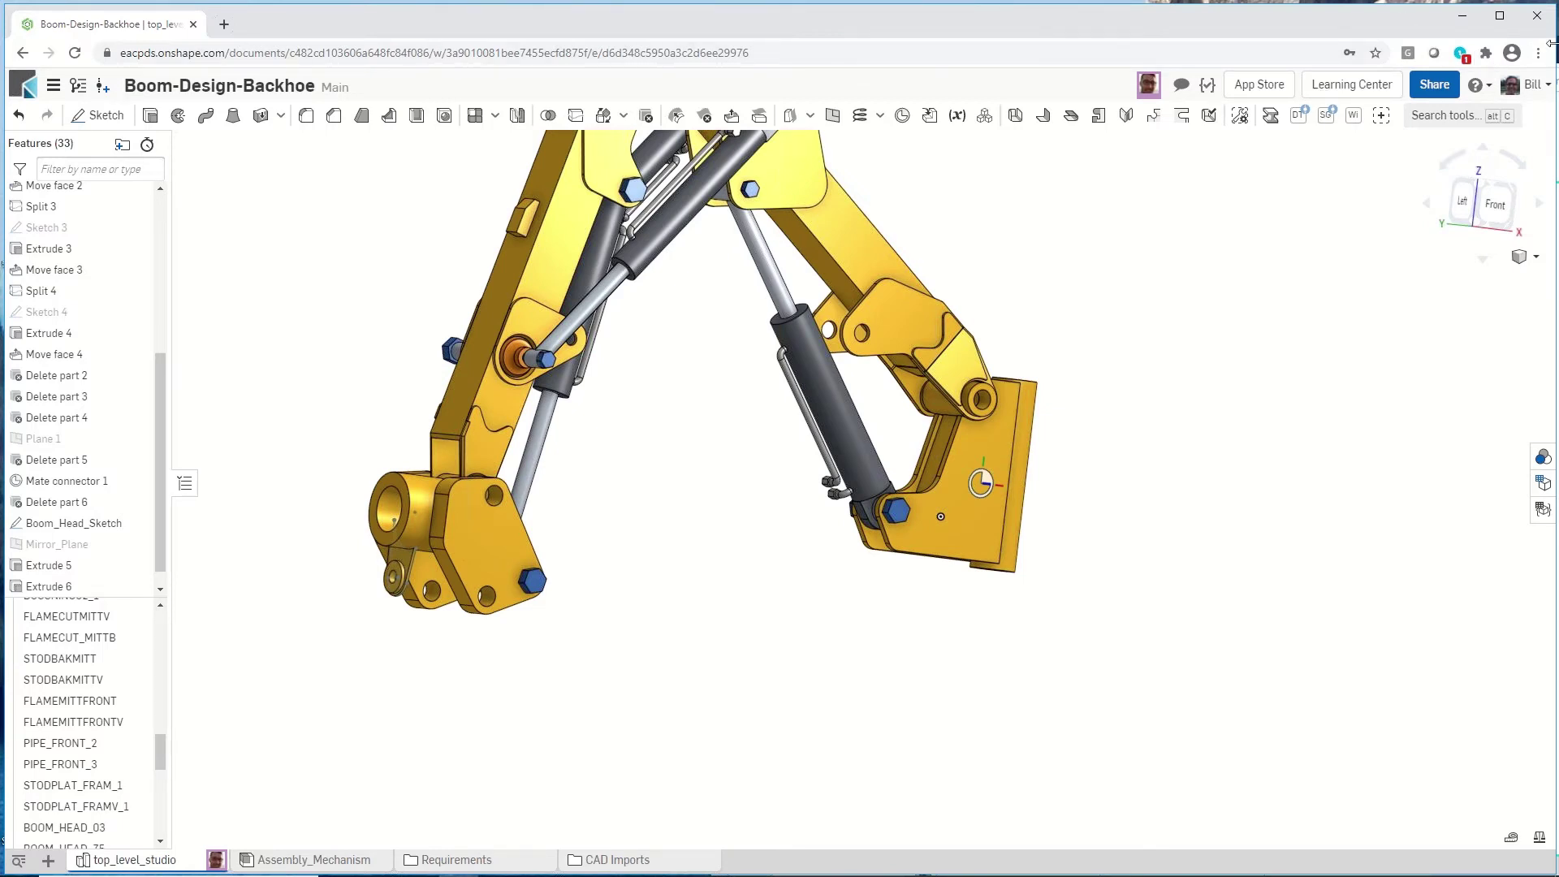
Narrow the original browser window so both sessions show side by side, and bring the boom head into view in each.
drag(1556, 48, 1009, 48)
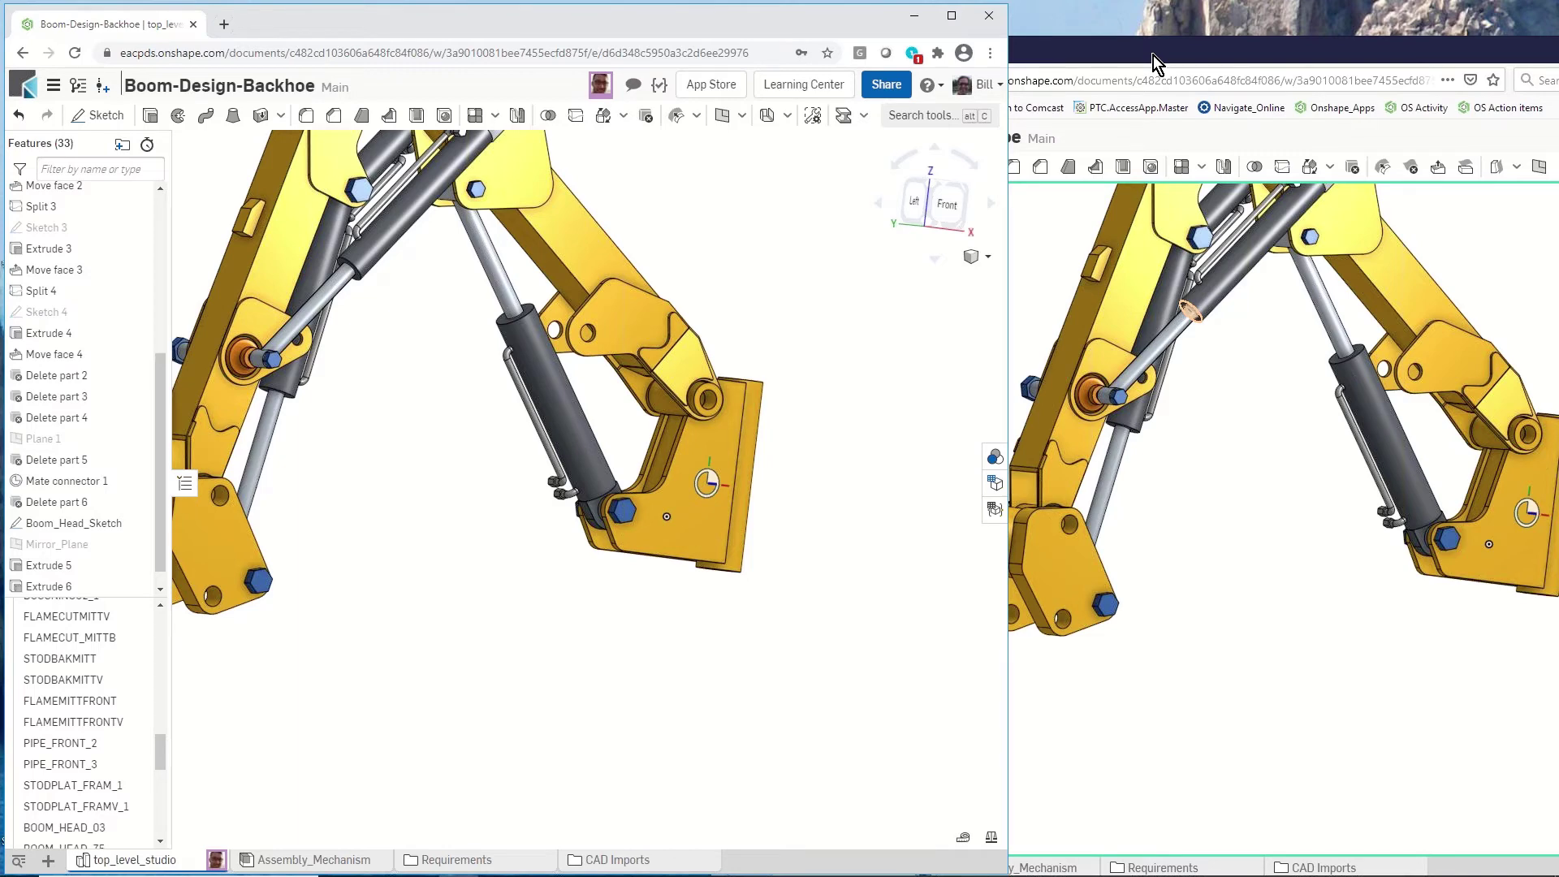
scroll(1234, 414, down, 3)
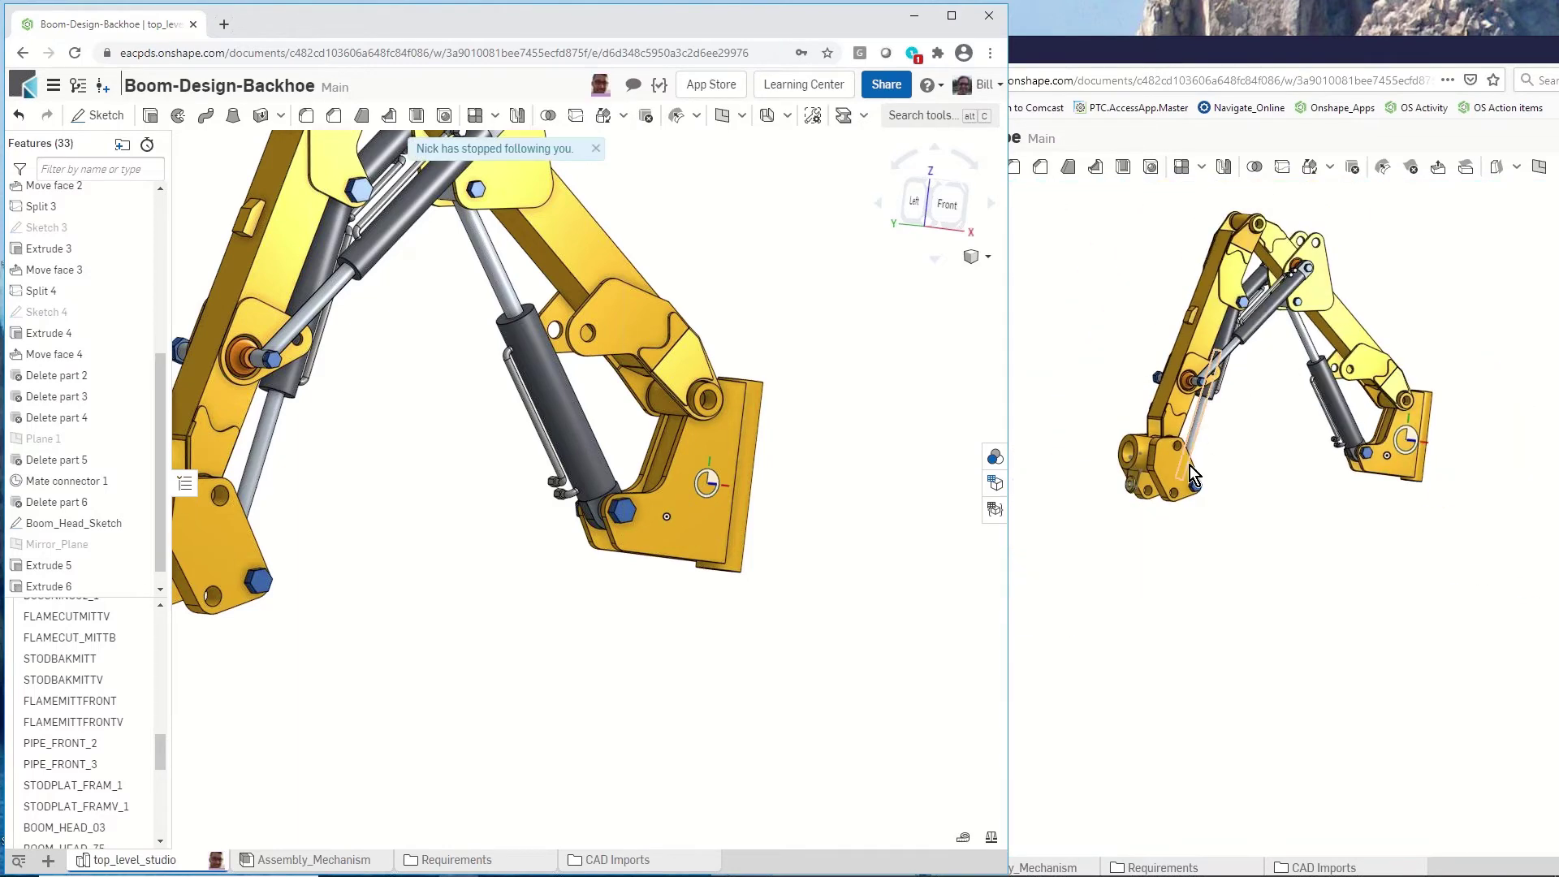
scroll(1136, 487, up, 5)
right_drag(1114, 485, 1125, 484)
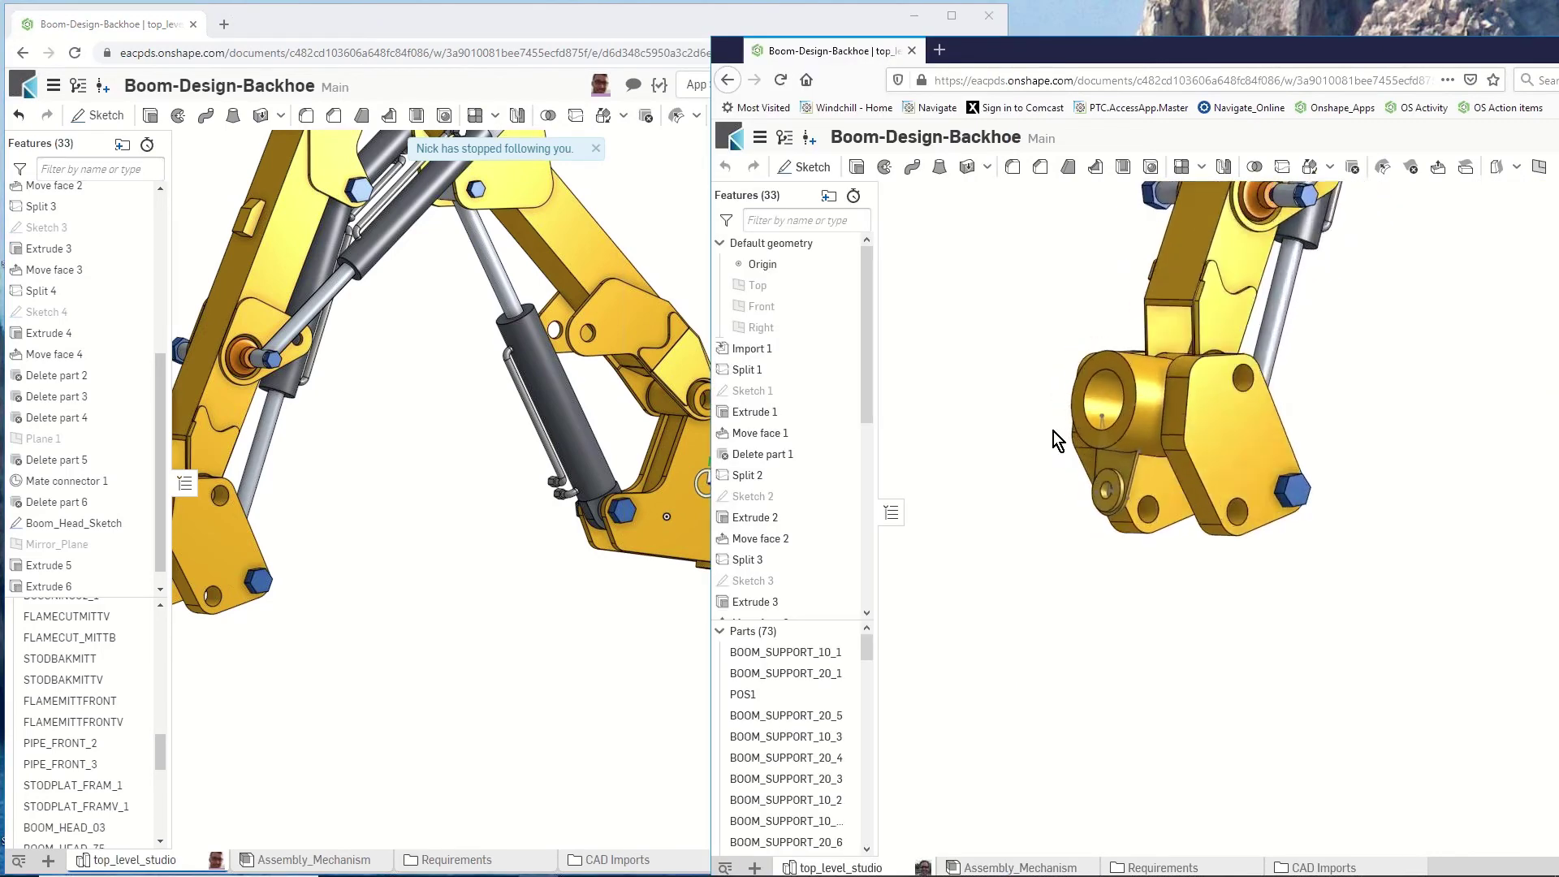
scroll(1055, 418, up, 2)
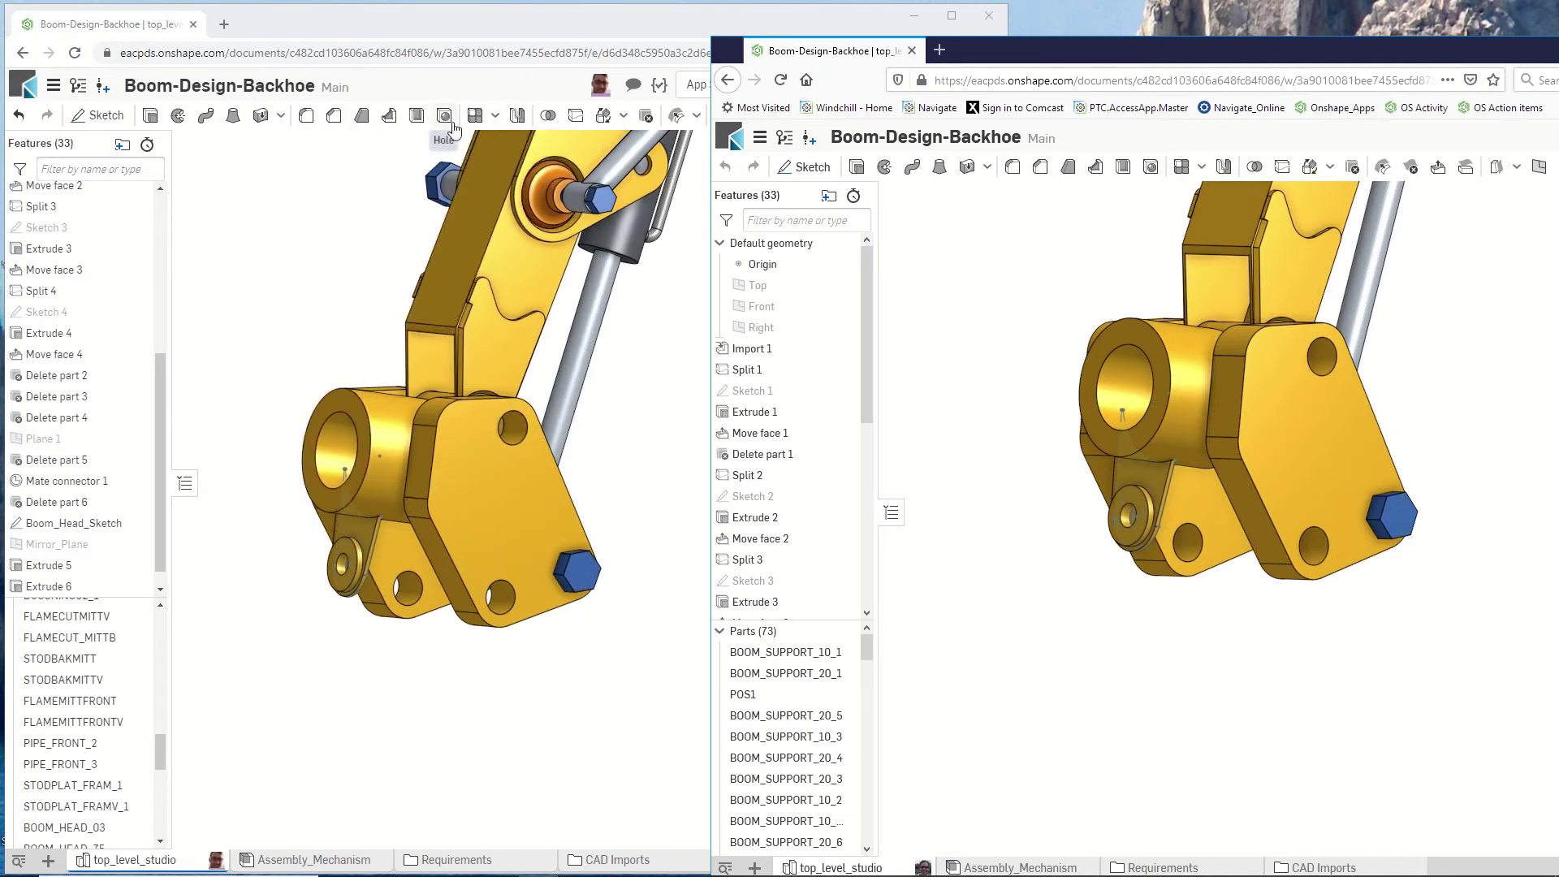
Mirror the Extrude 5 and Extrude 6 features about Mirror_Plane with a feature mirror in the original session.
click(517, 115)
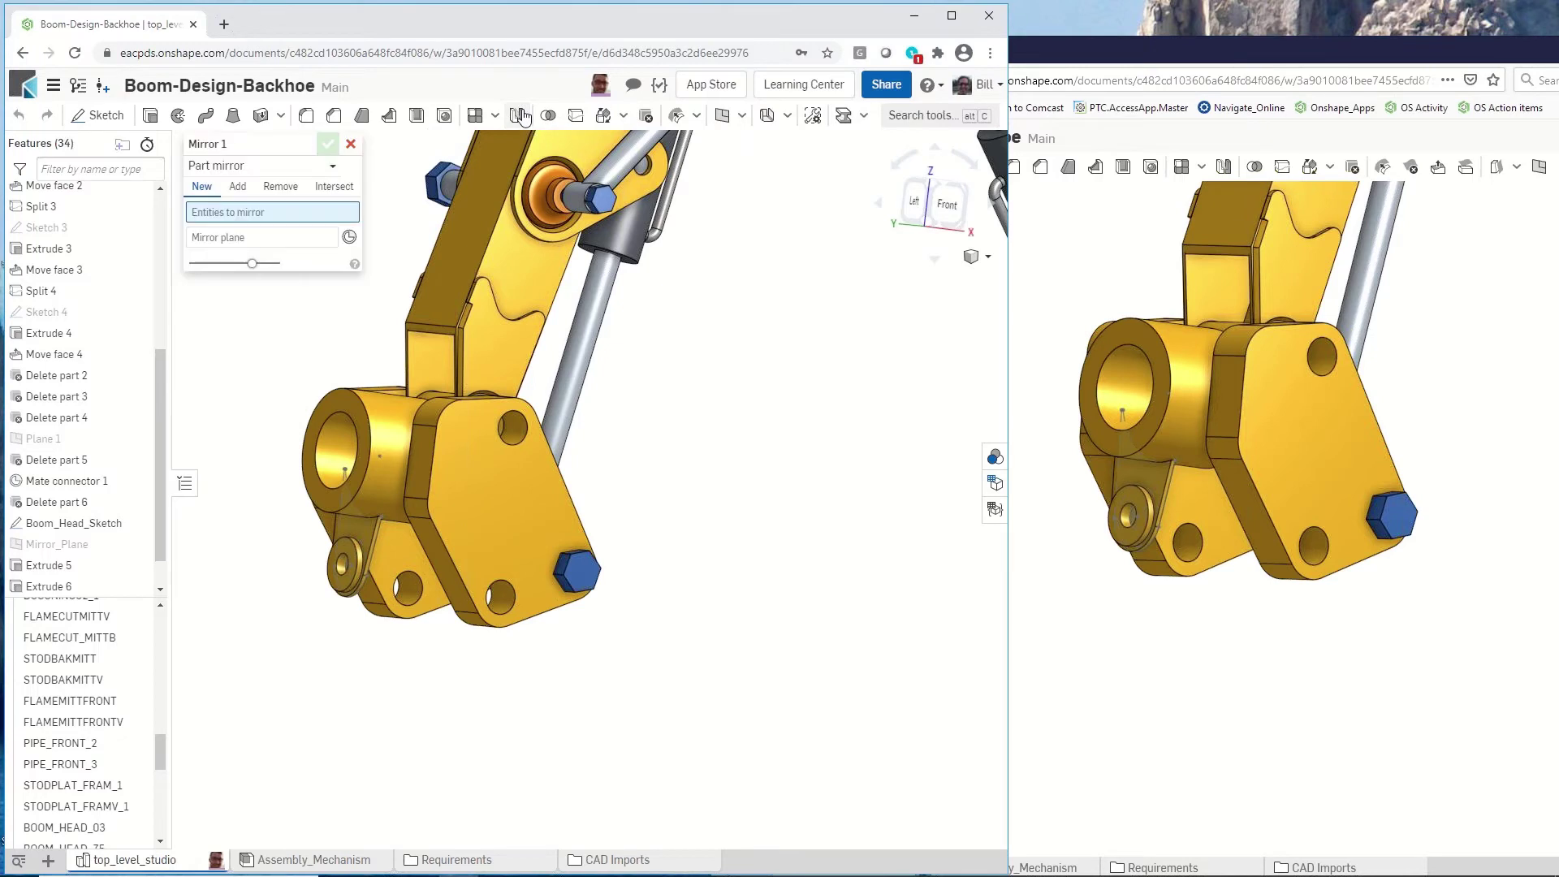
click(329, 166)
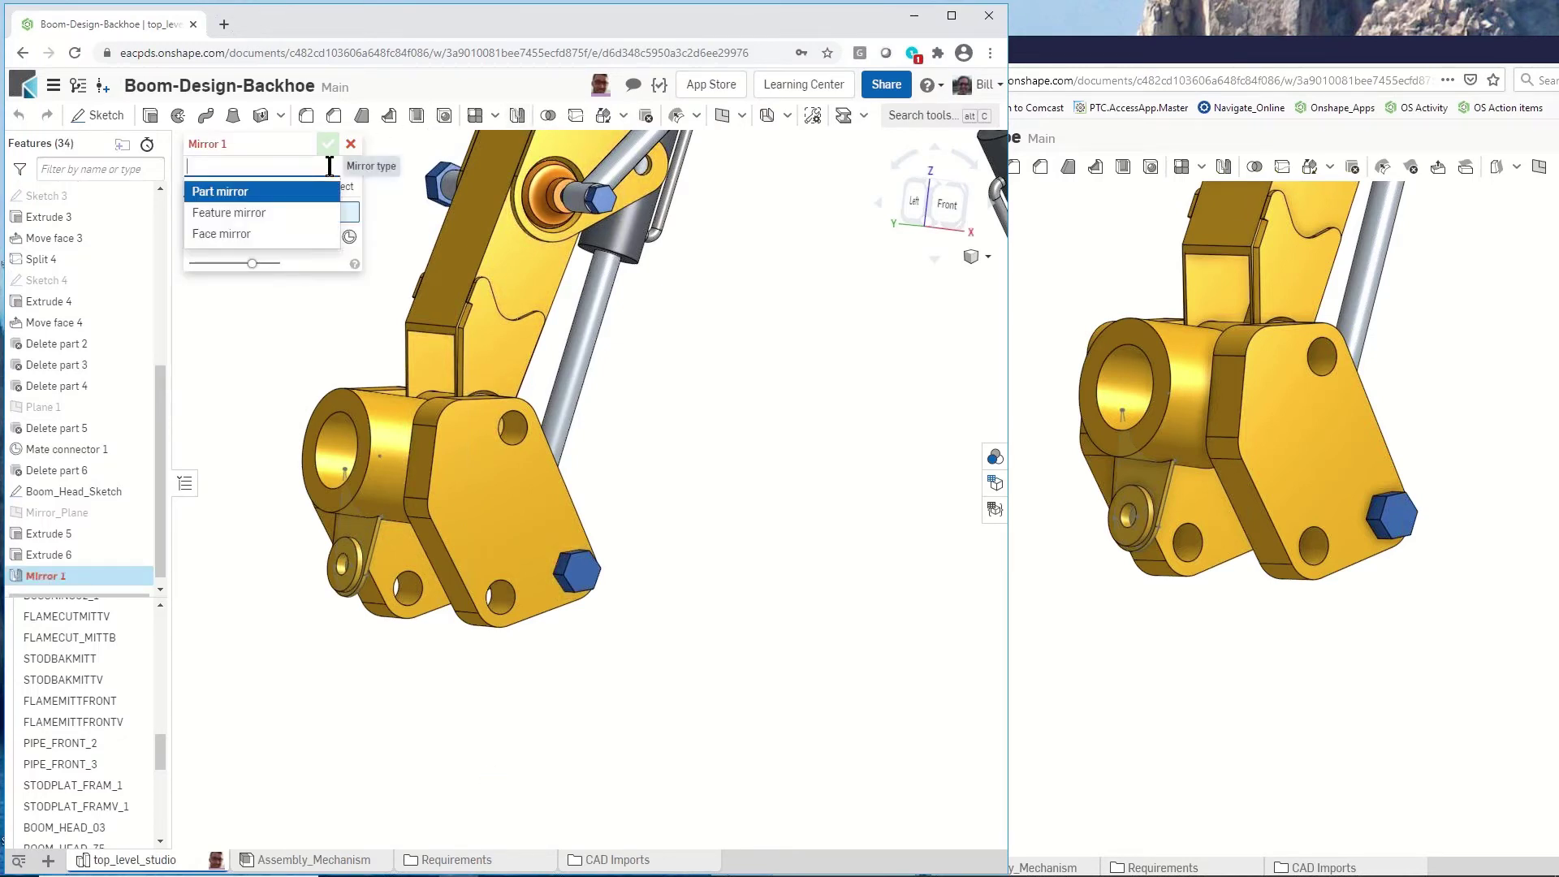
click(289, 216)
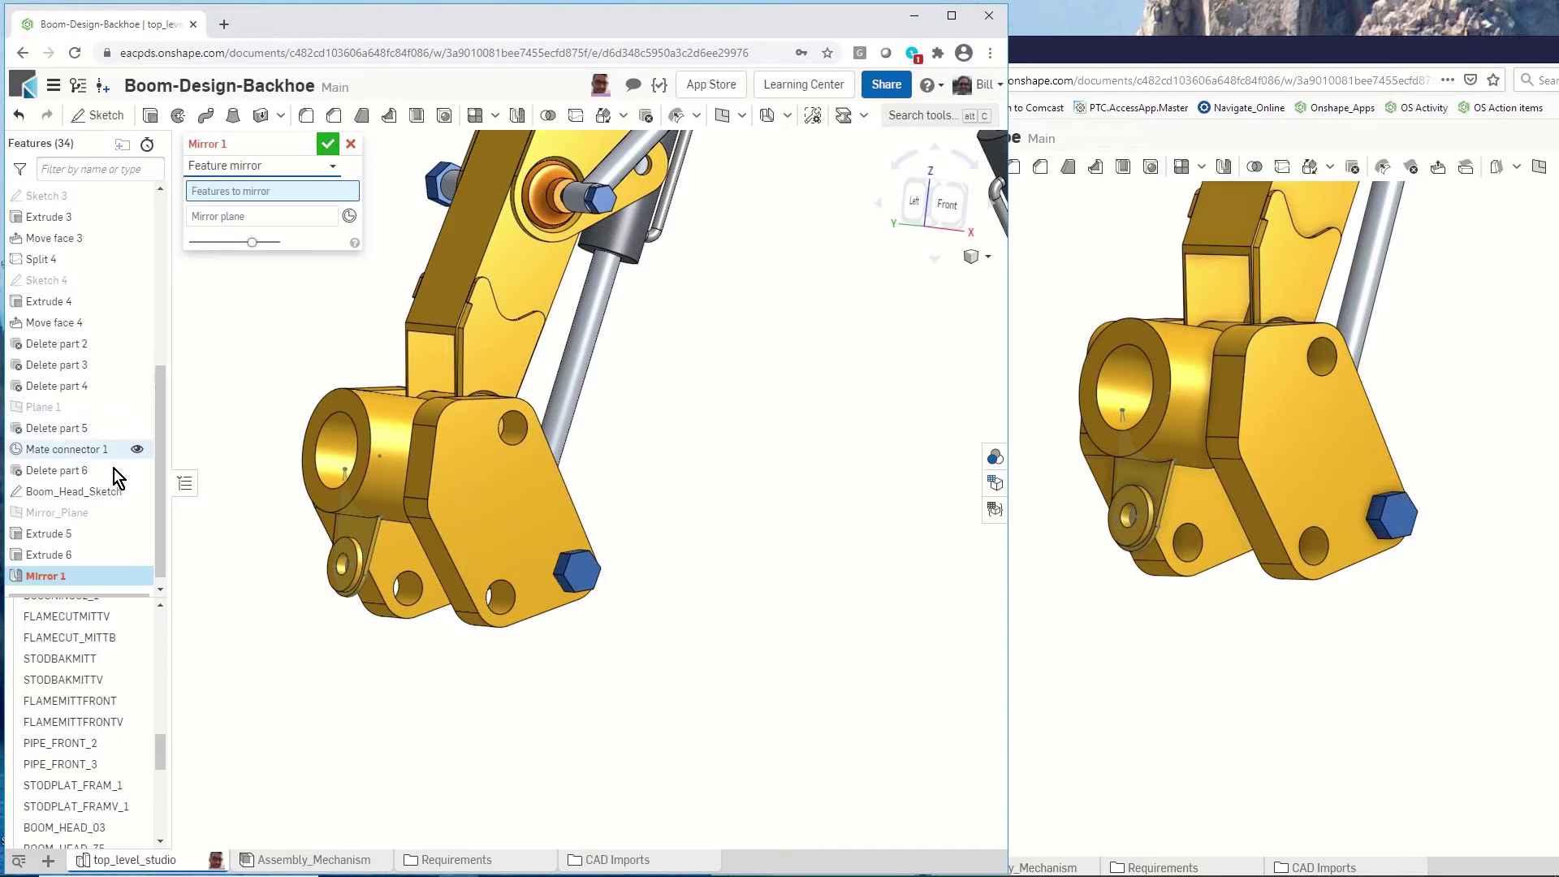
click(44, 538)
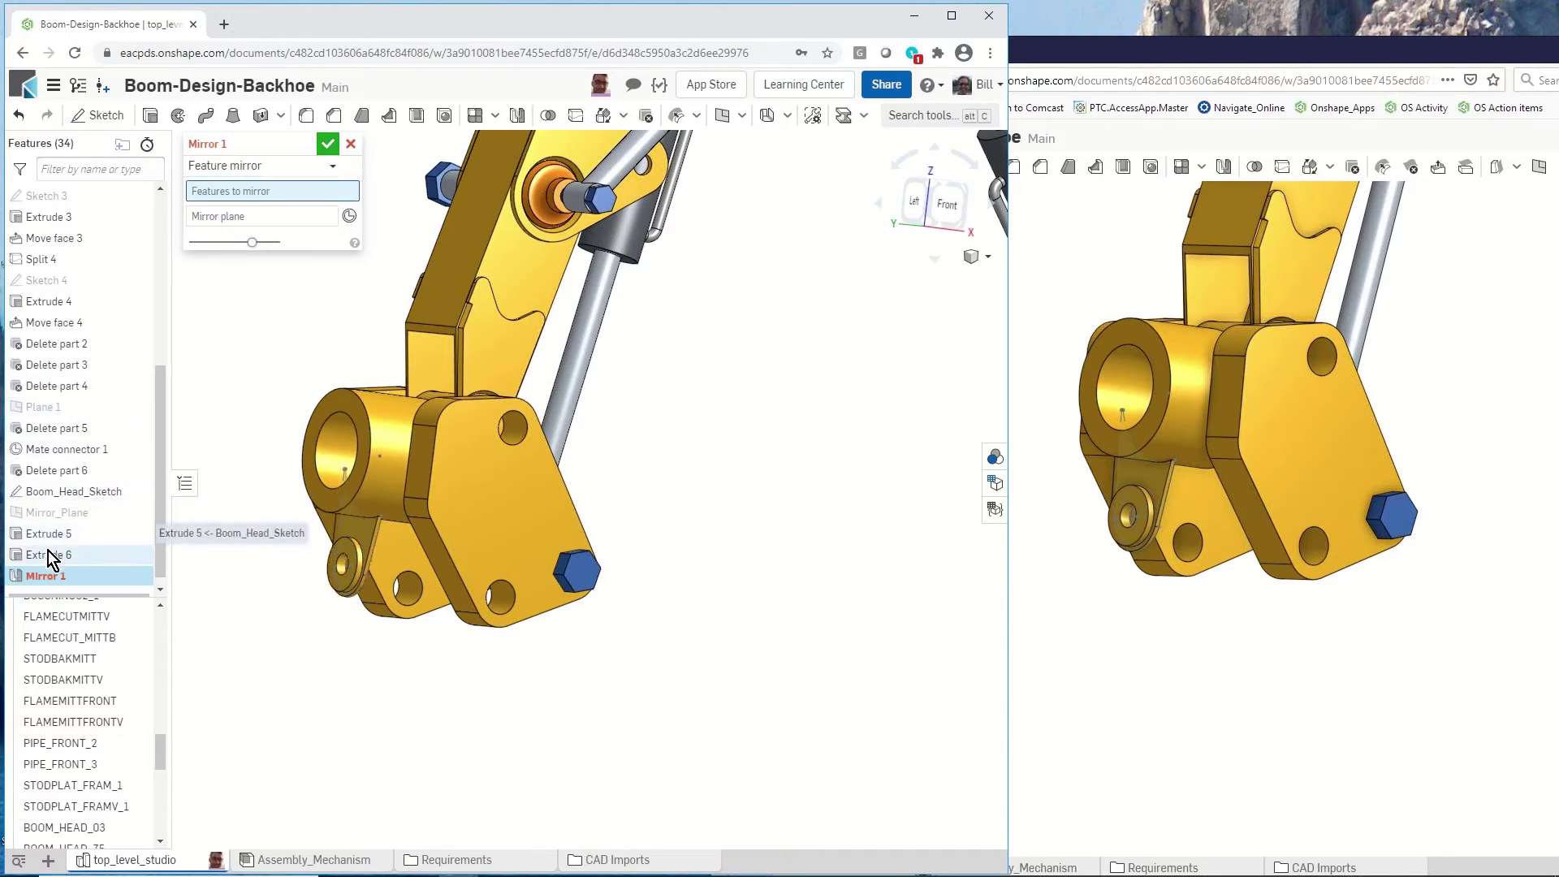
click(49, 555)
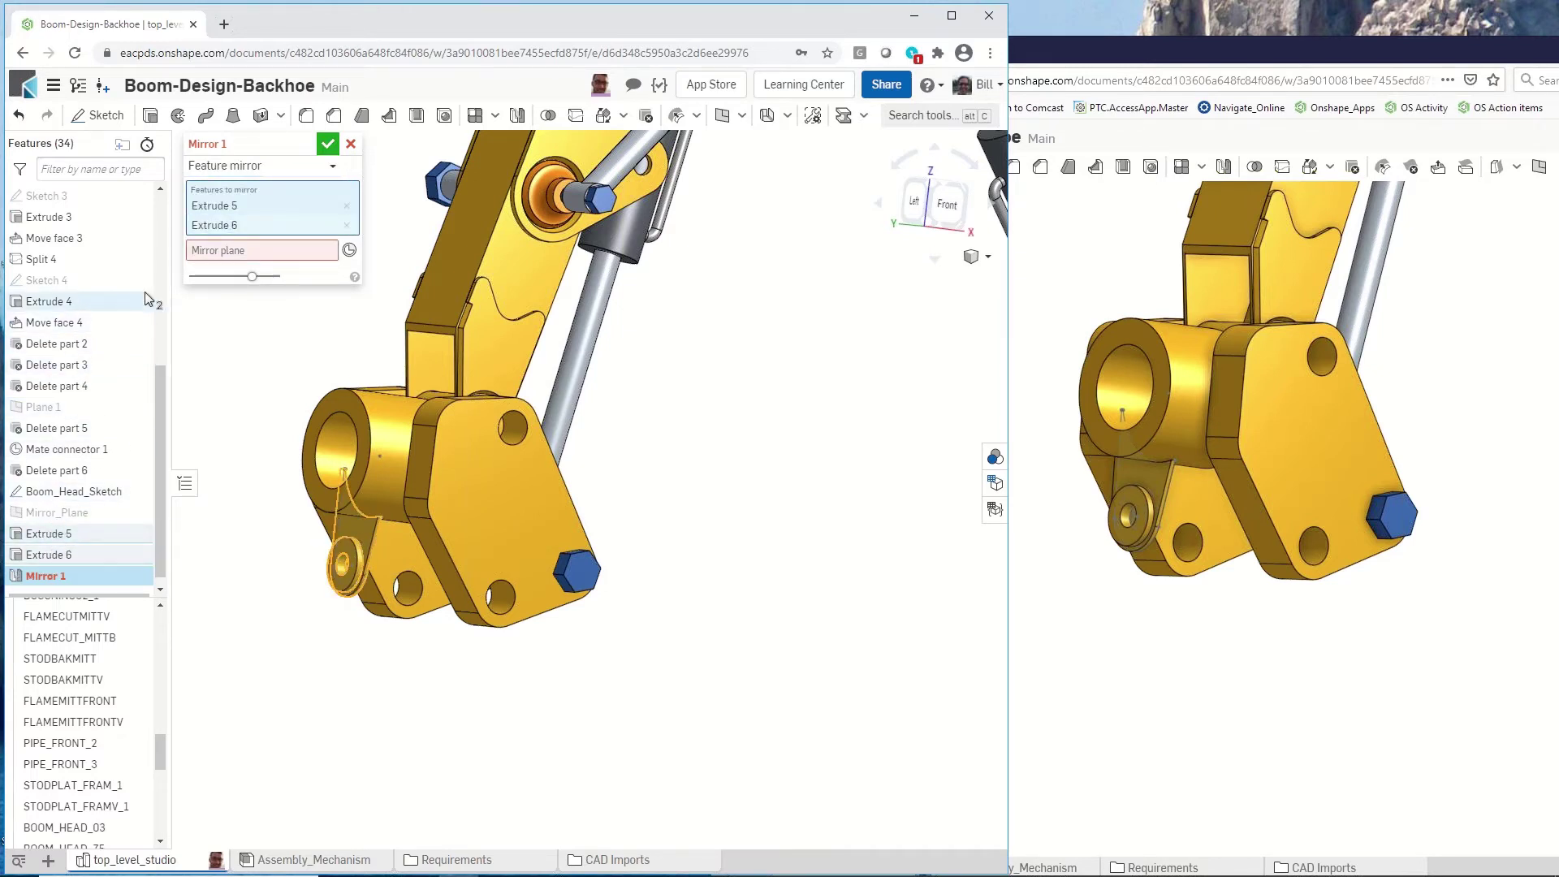
click(57, 512)
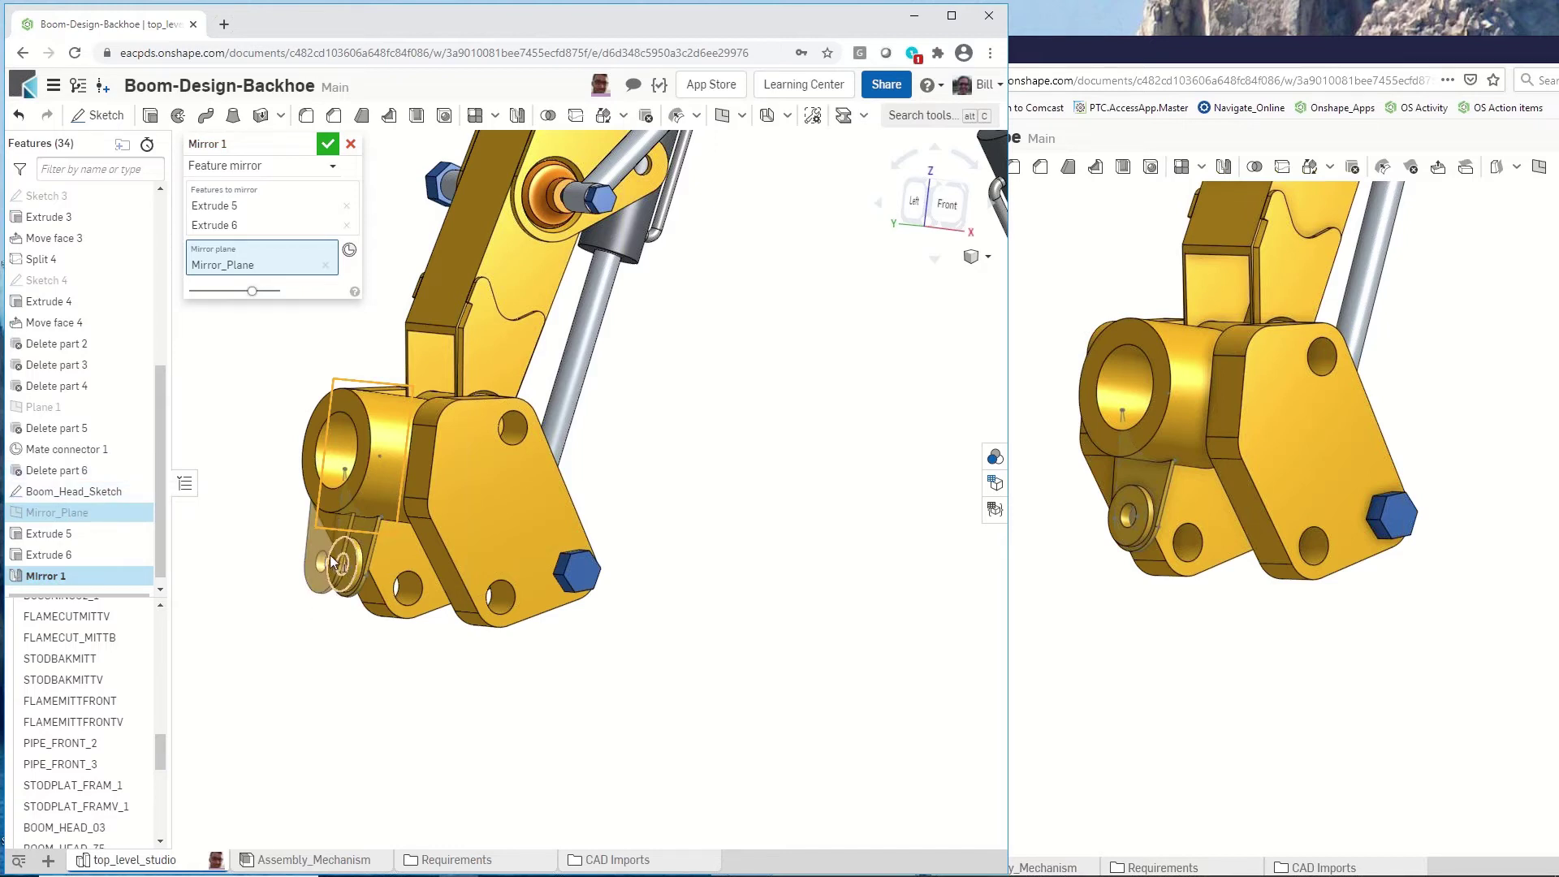
click(328, 144)
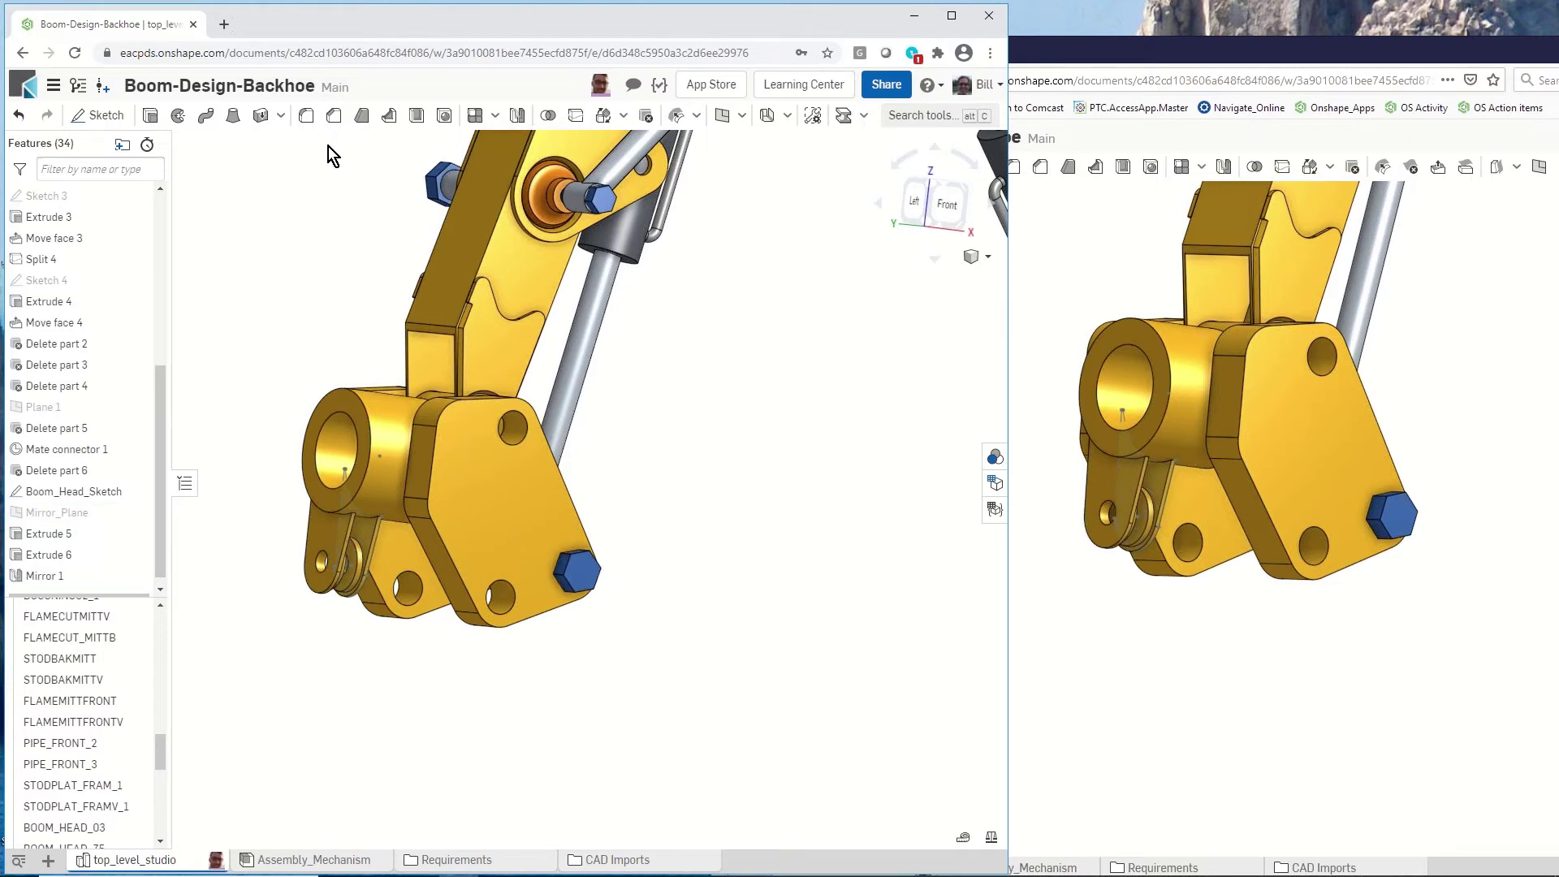
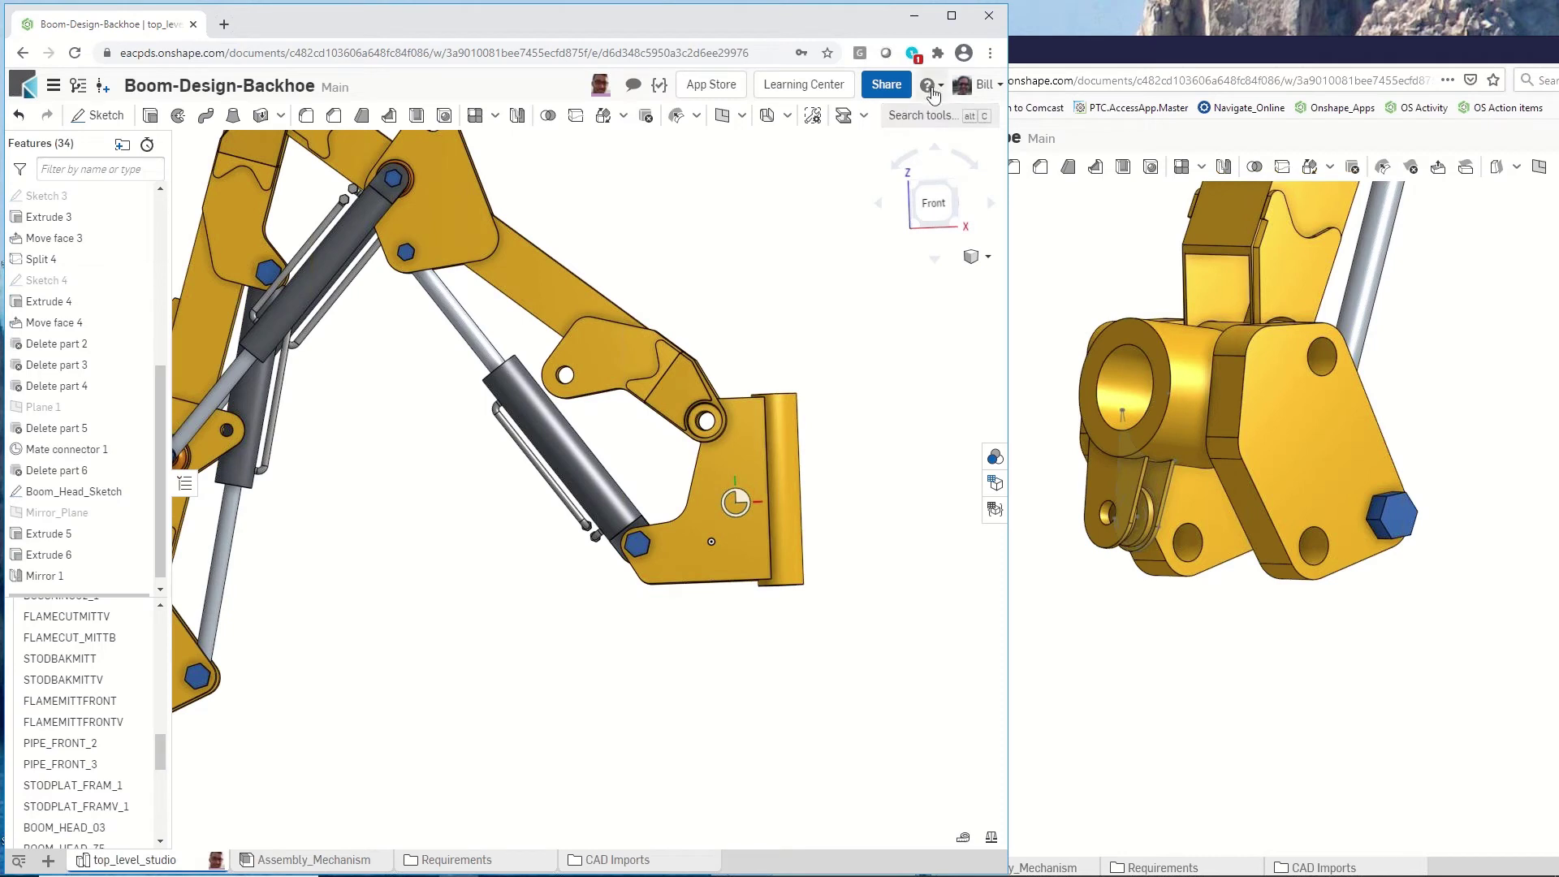
Add the document comment "can you make an ebox?".
click(636, 89)
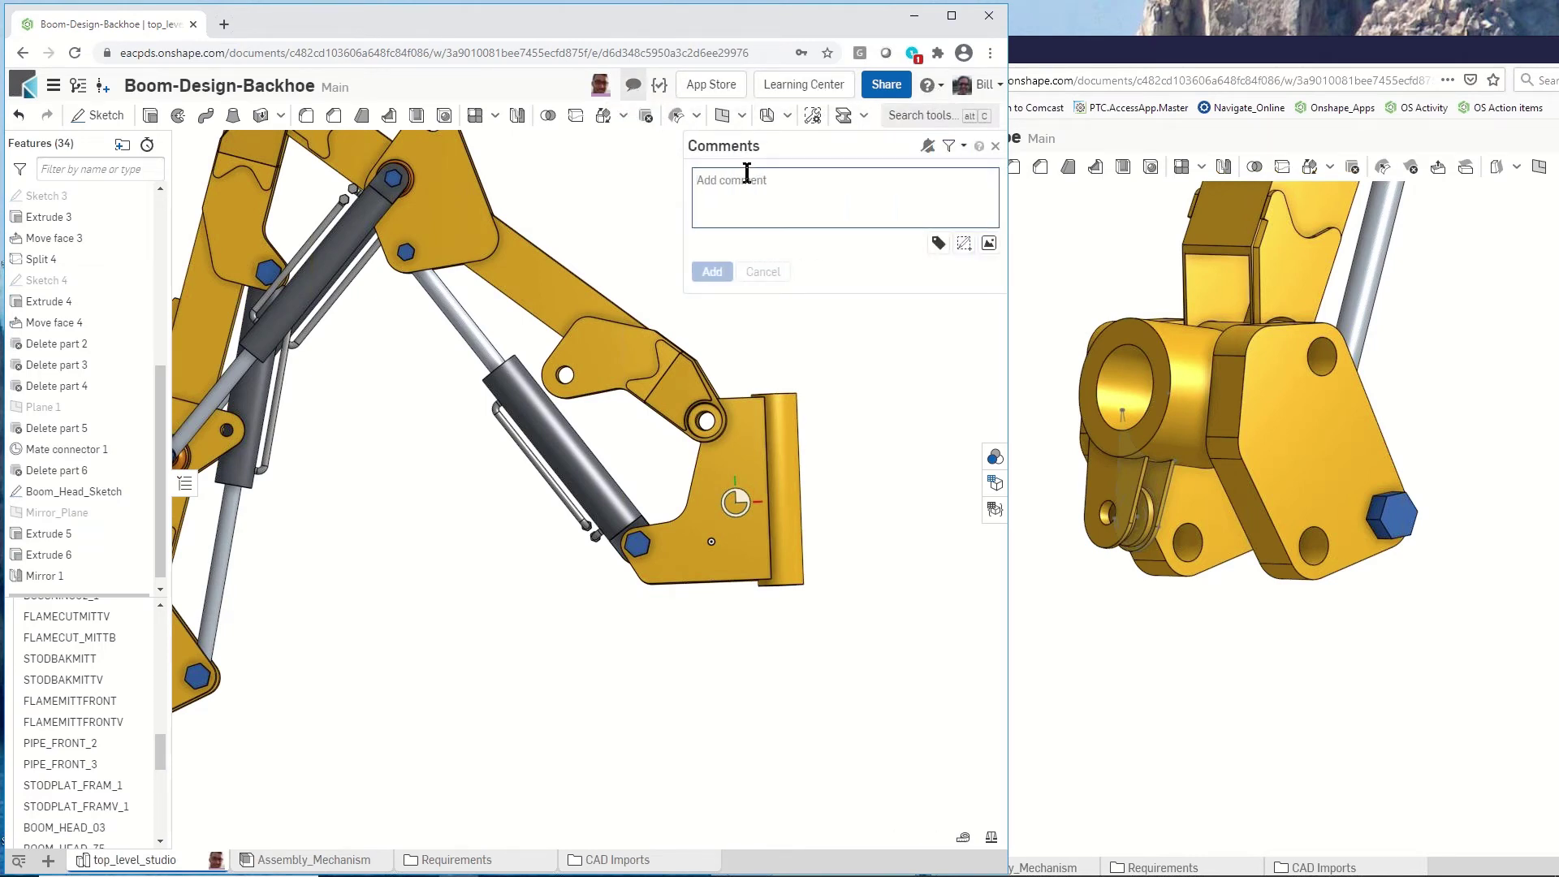
text(can)
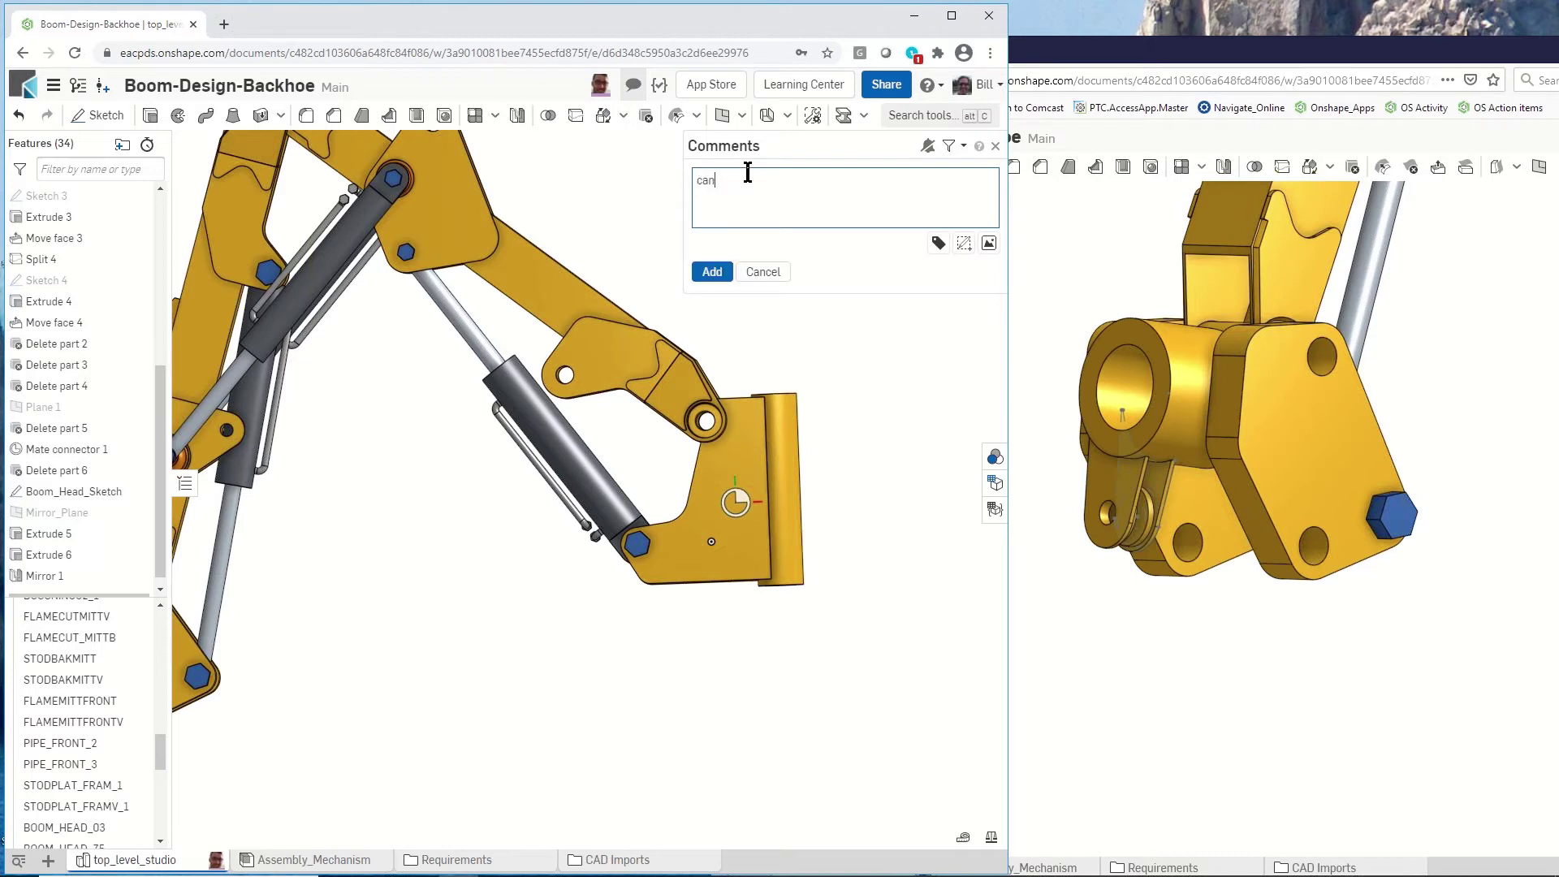
text(you)
key(BackSpace)
key(BackSpace)
text(n you make an ebox?)
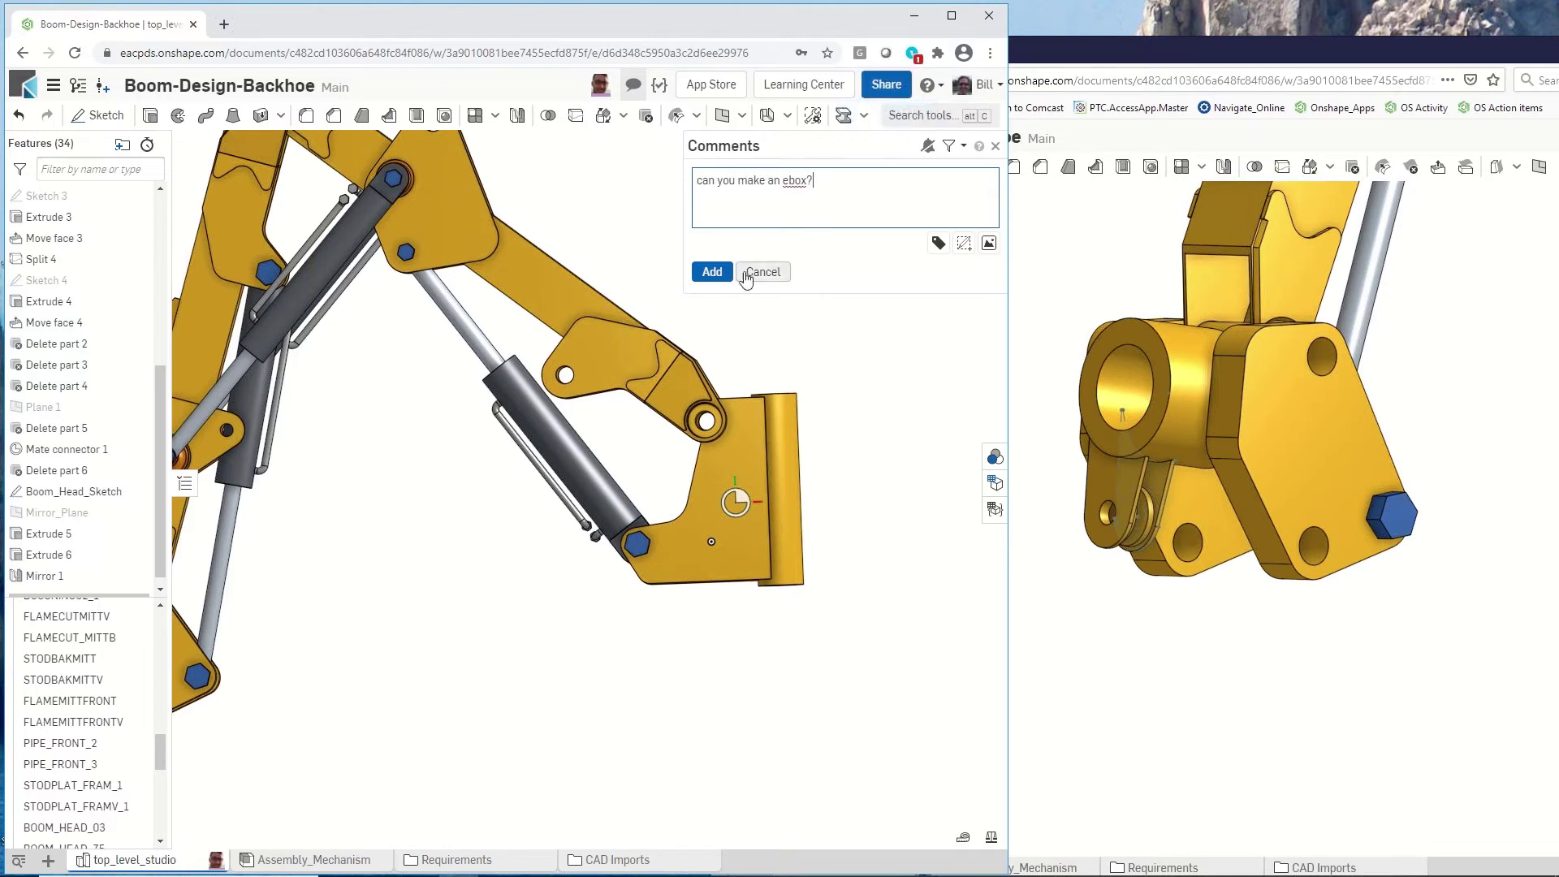
click(717, 271)
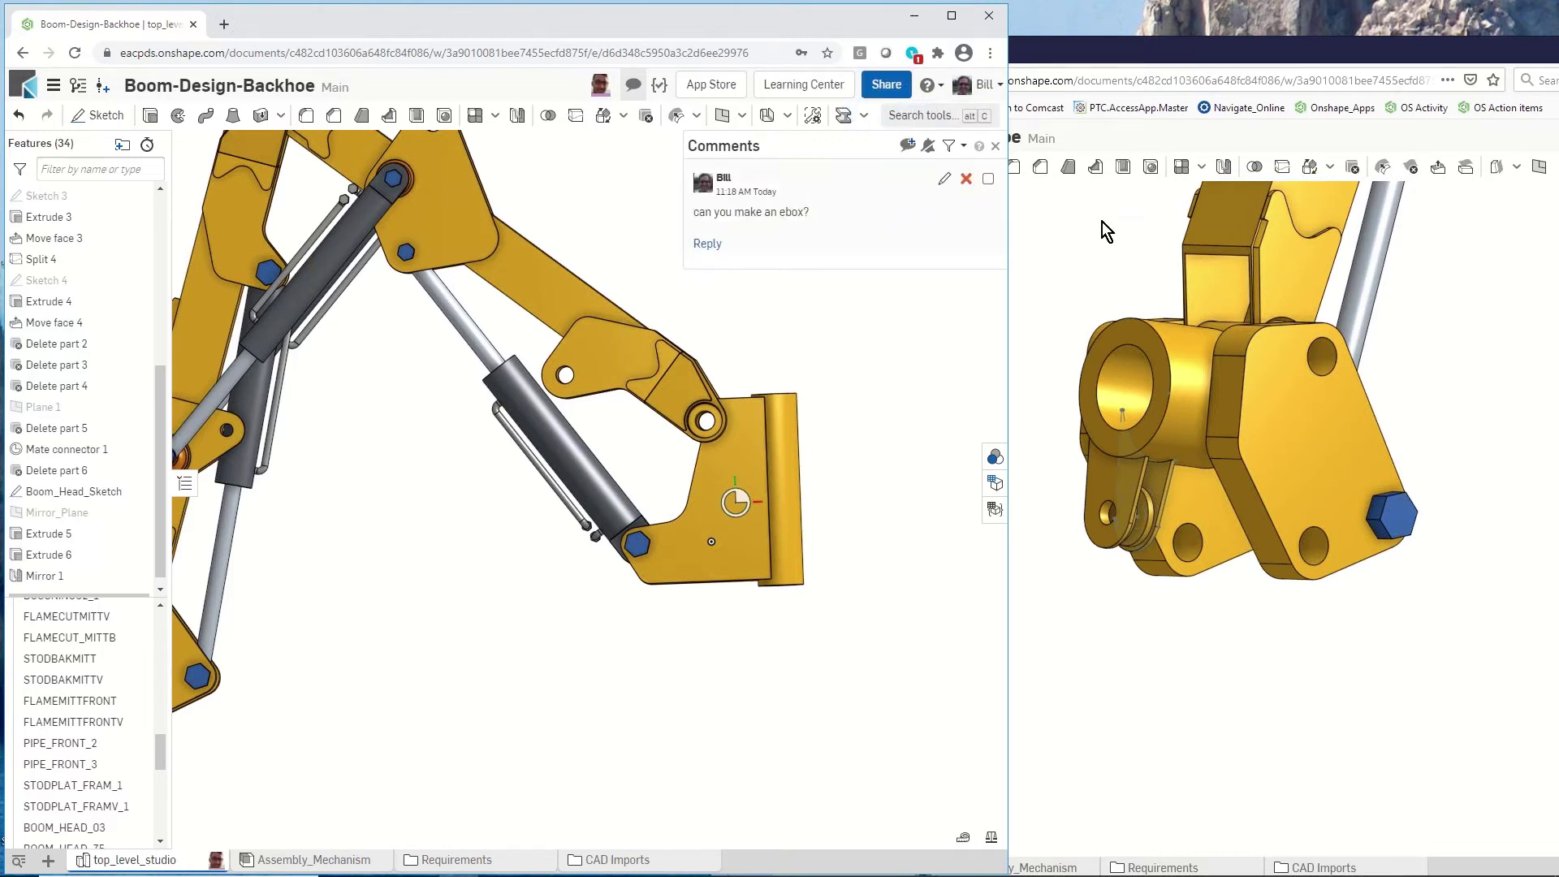
Reposition the colleague's browser window beside the original one, and expand the reply to the ebox comment in the original session.
drag(1534, 49, 1506, 33)
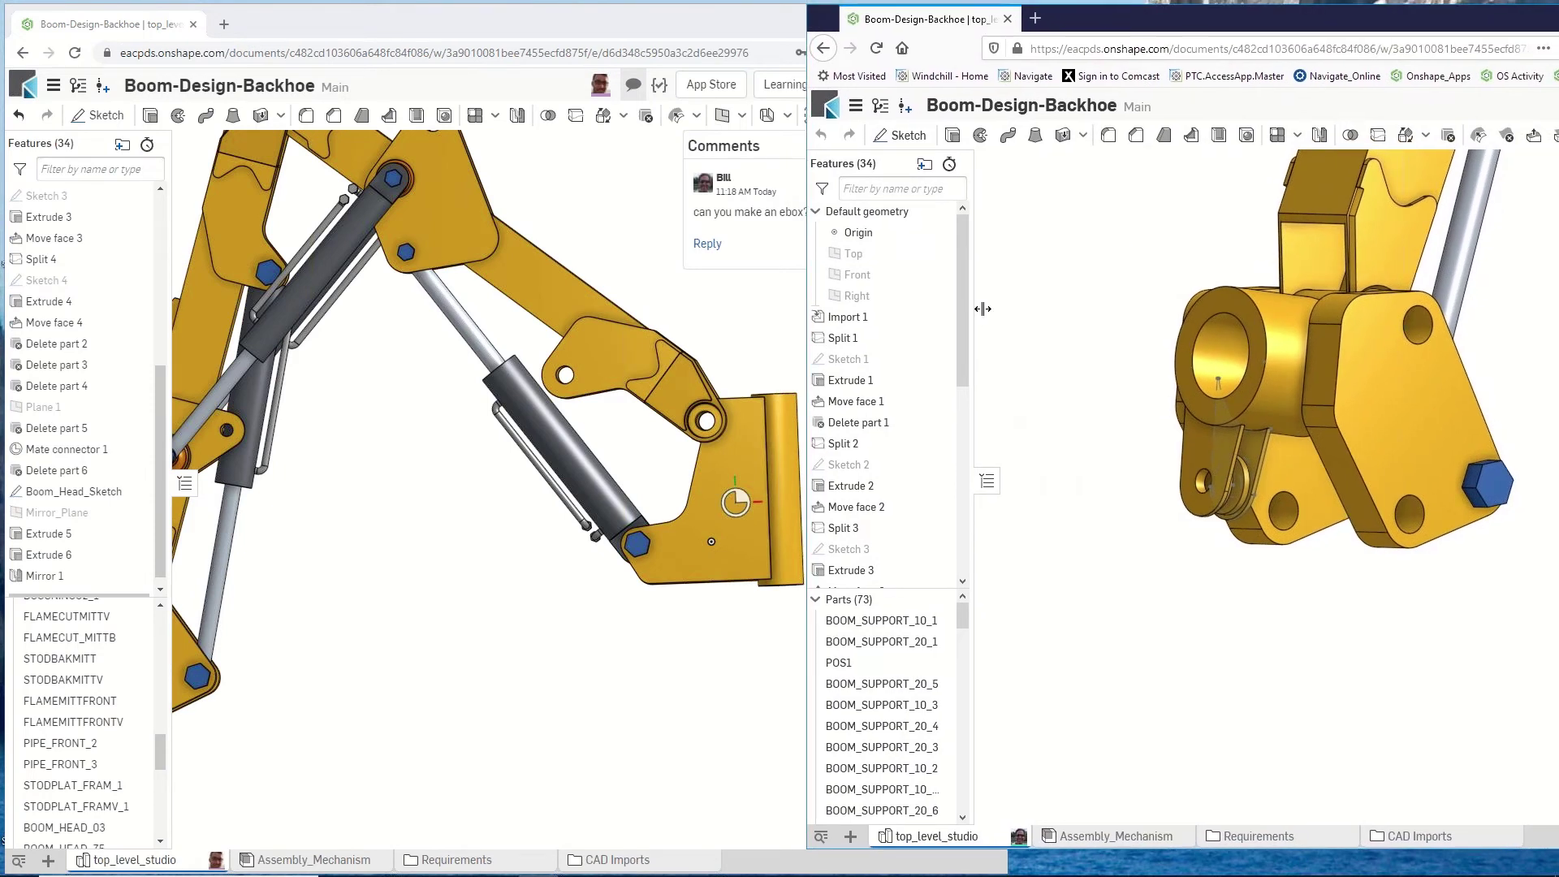
click(762, 329)
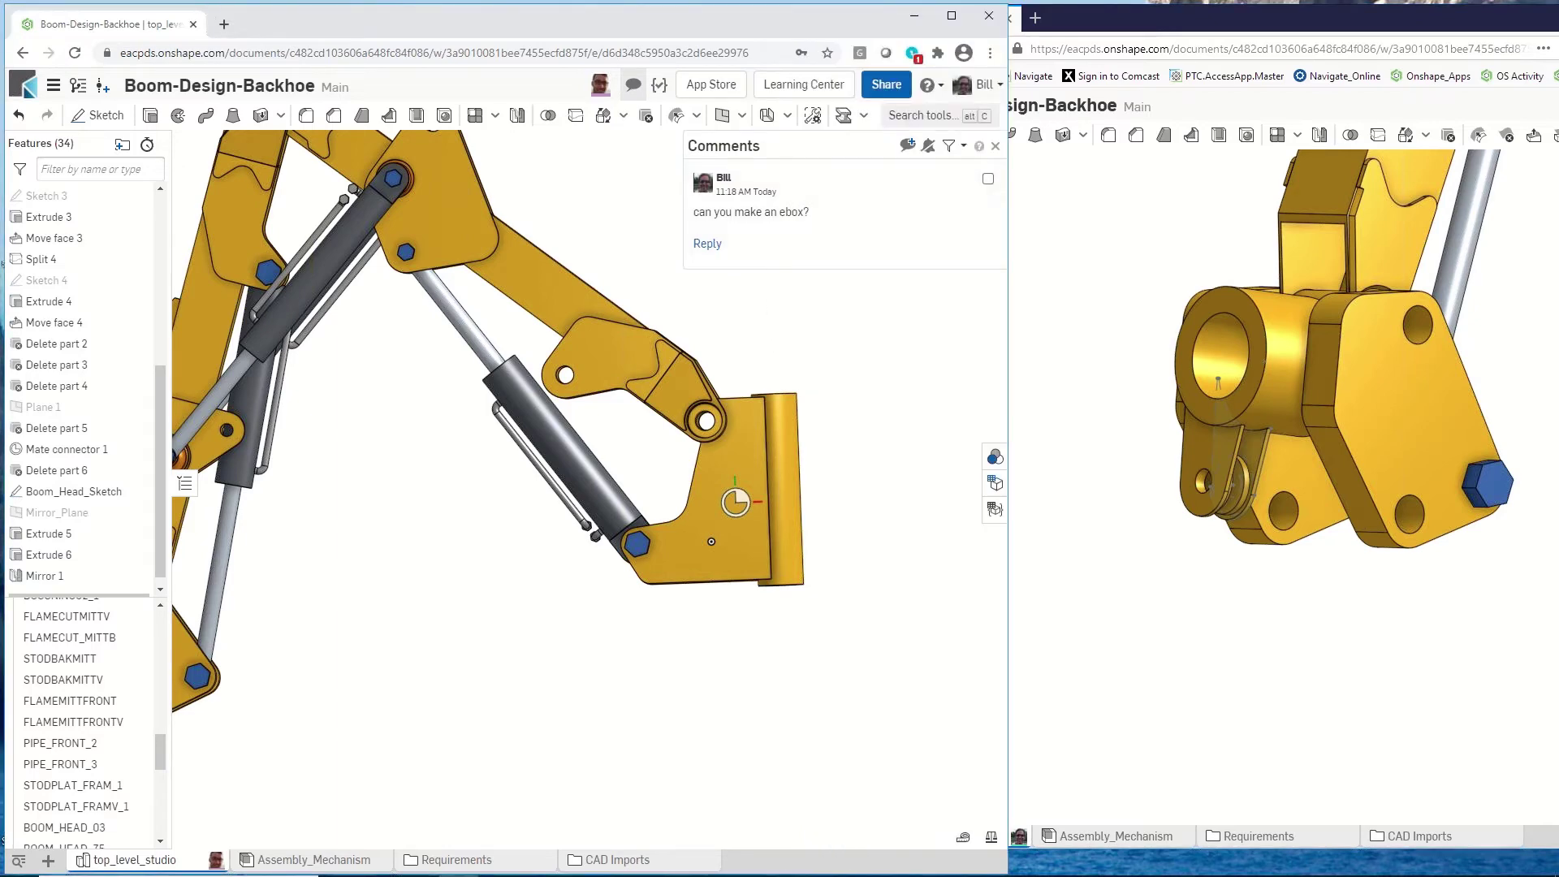
key(alt+Tab)
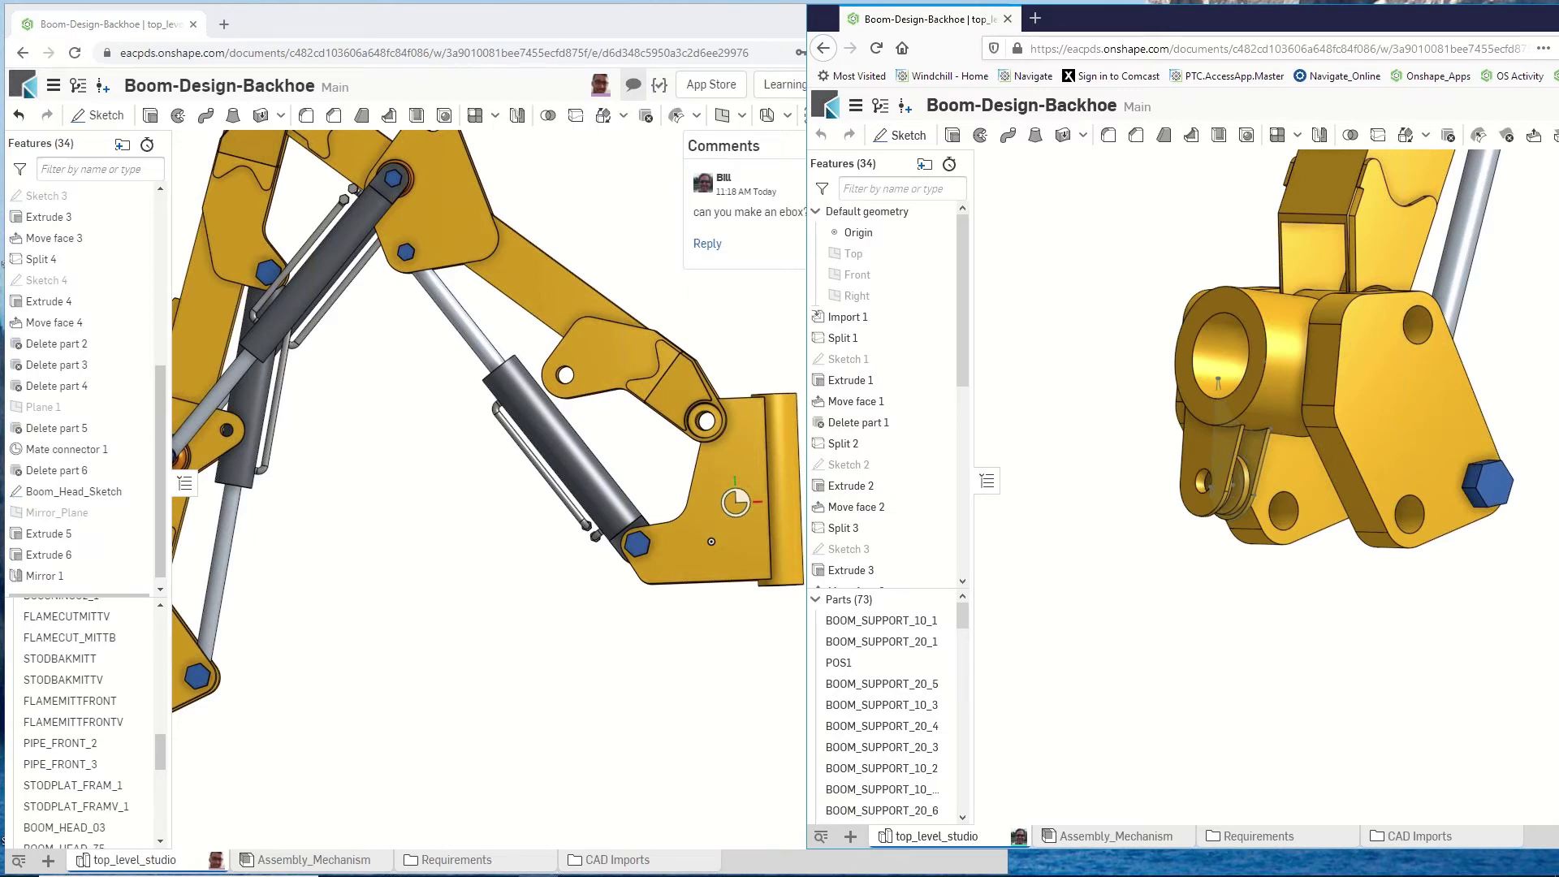
click(710, 248)
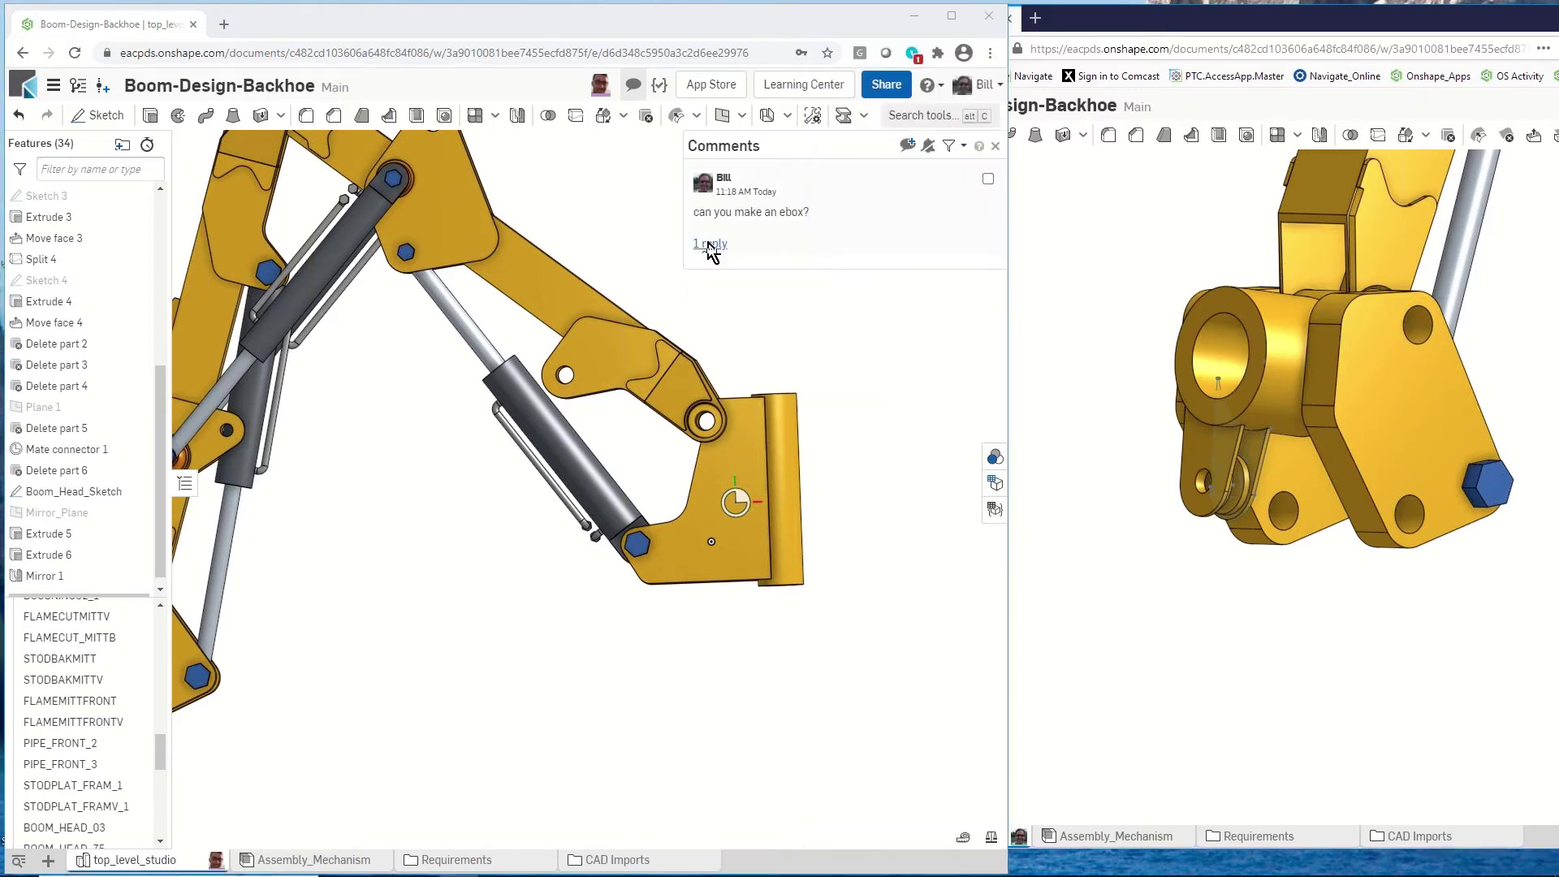
click(710, 245)
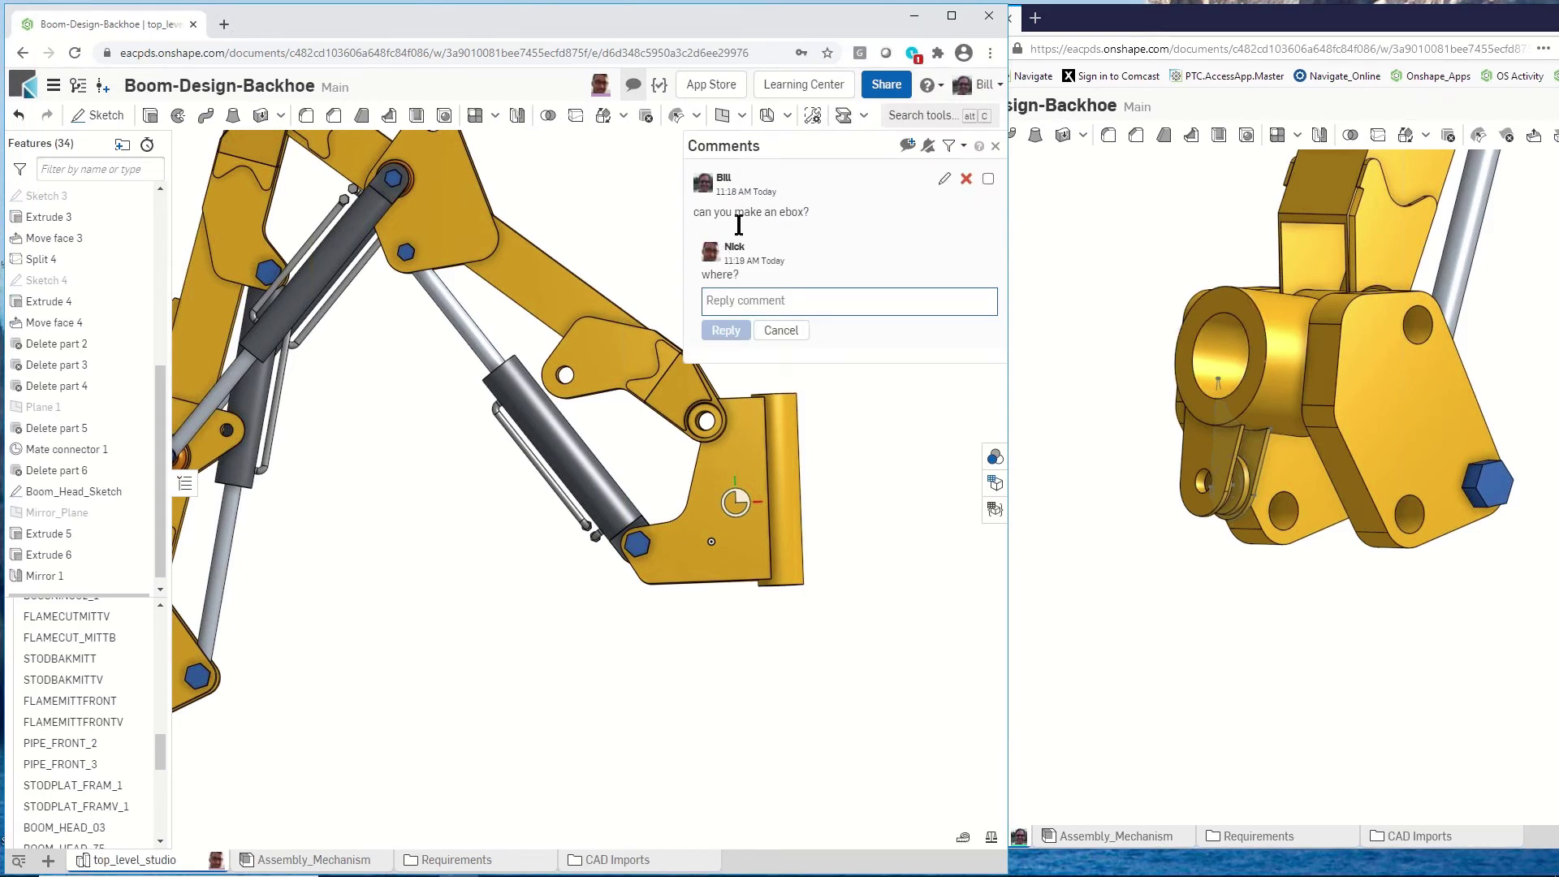
Start a new comment with a view markup, and draw a red rectangle around the origin on the mounting bracket plate.
click(909, 146)
click(910, 147)
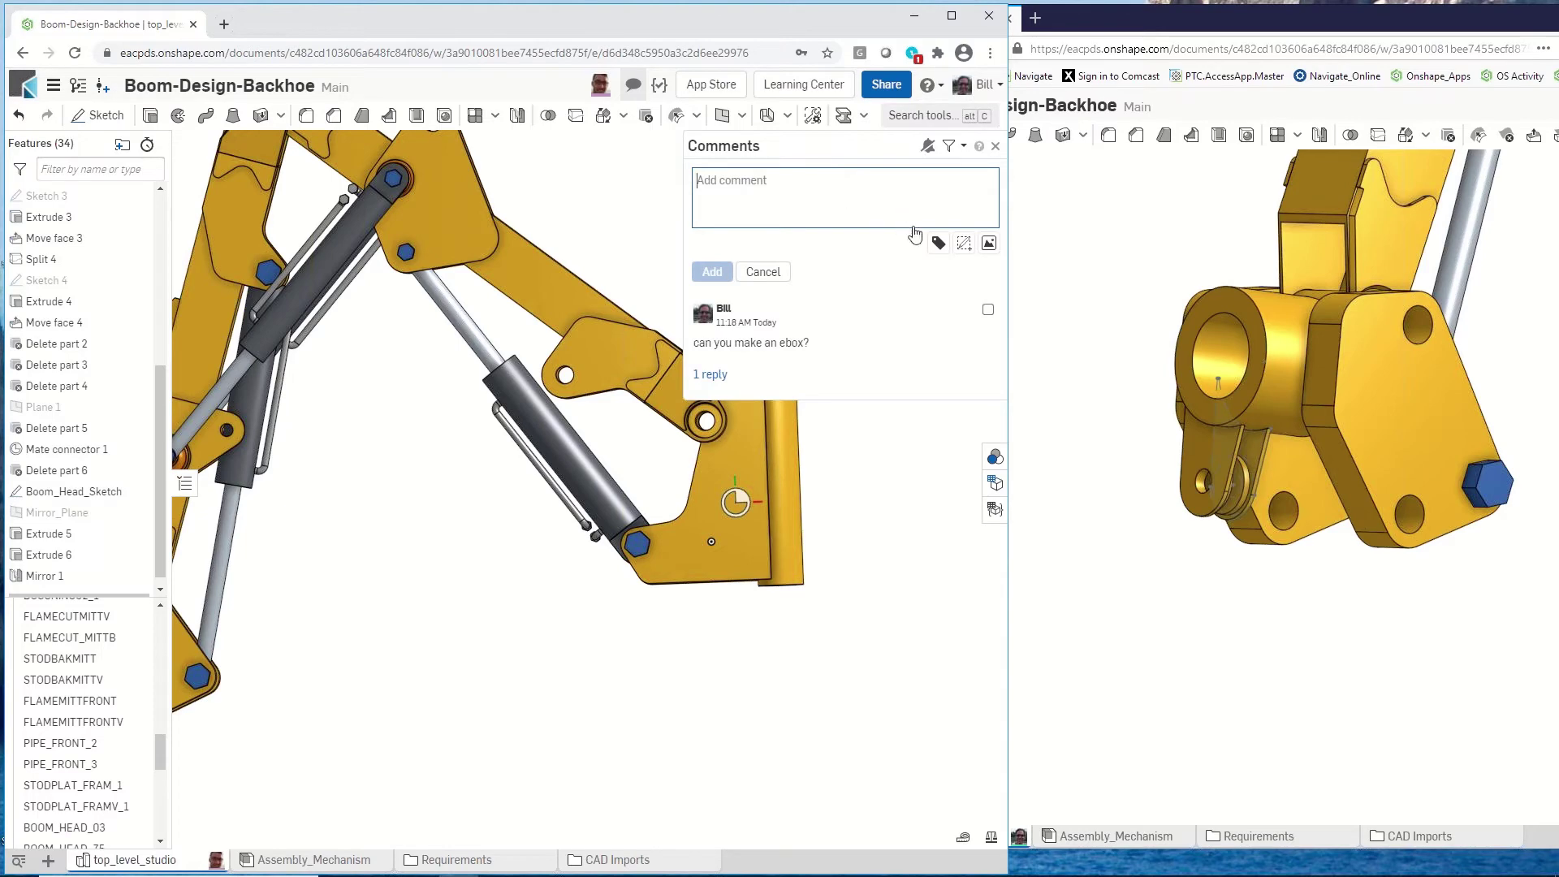
click(964, 244)
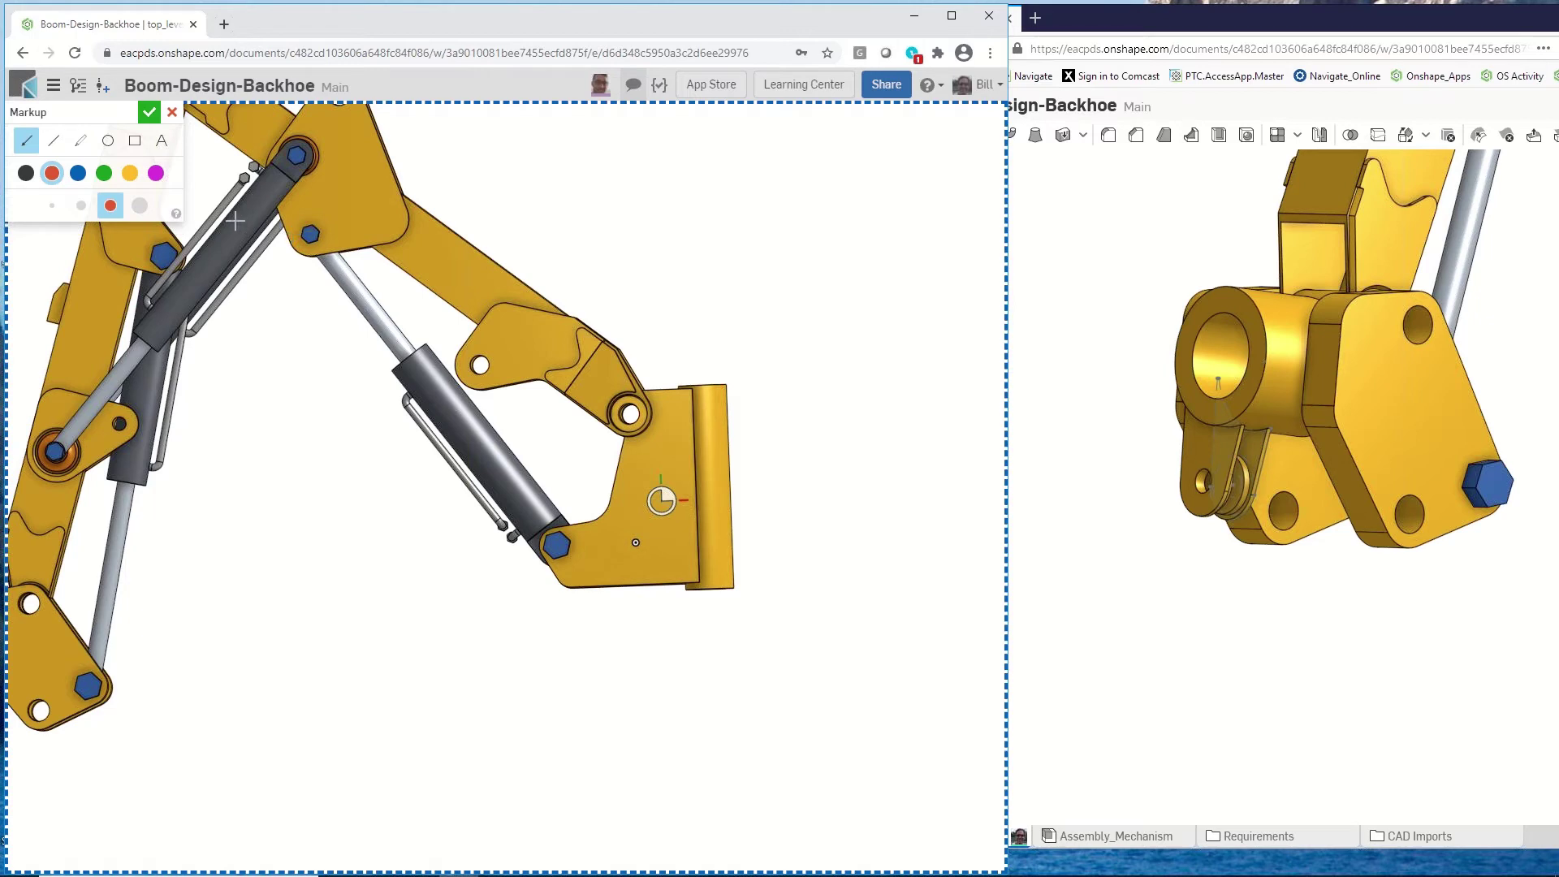
click(134, 141)
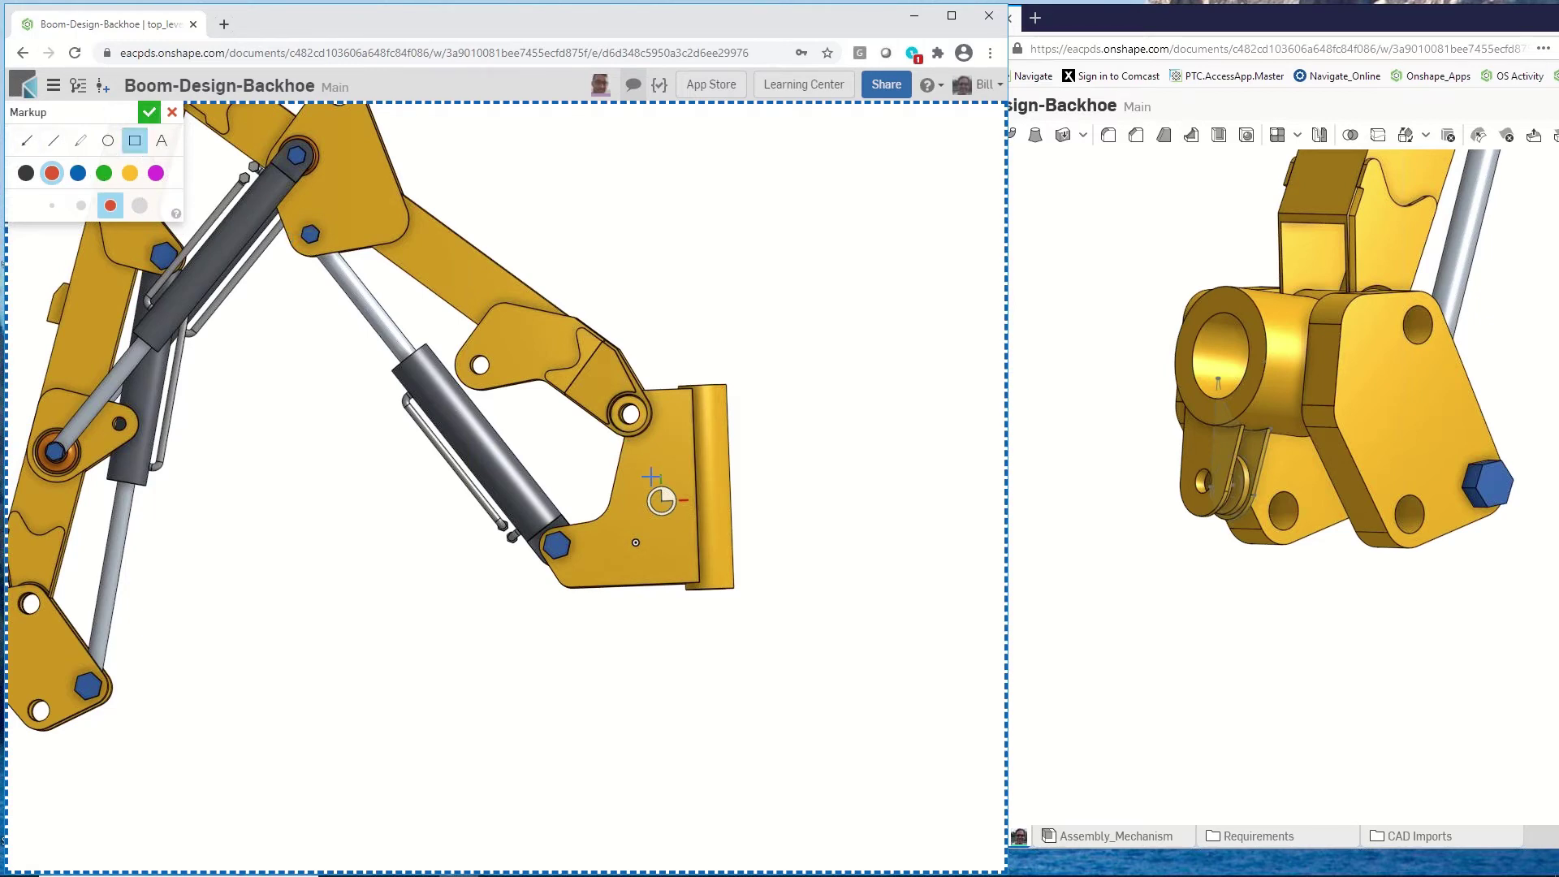
drag(637, 463, 684, 536)
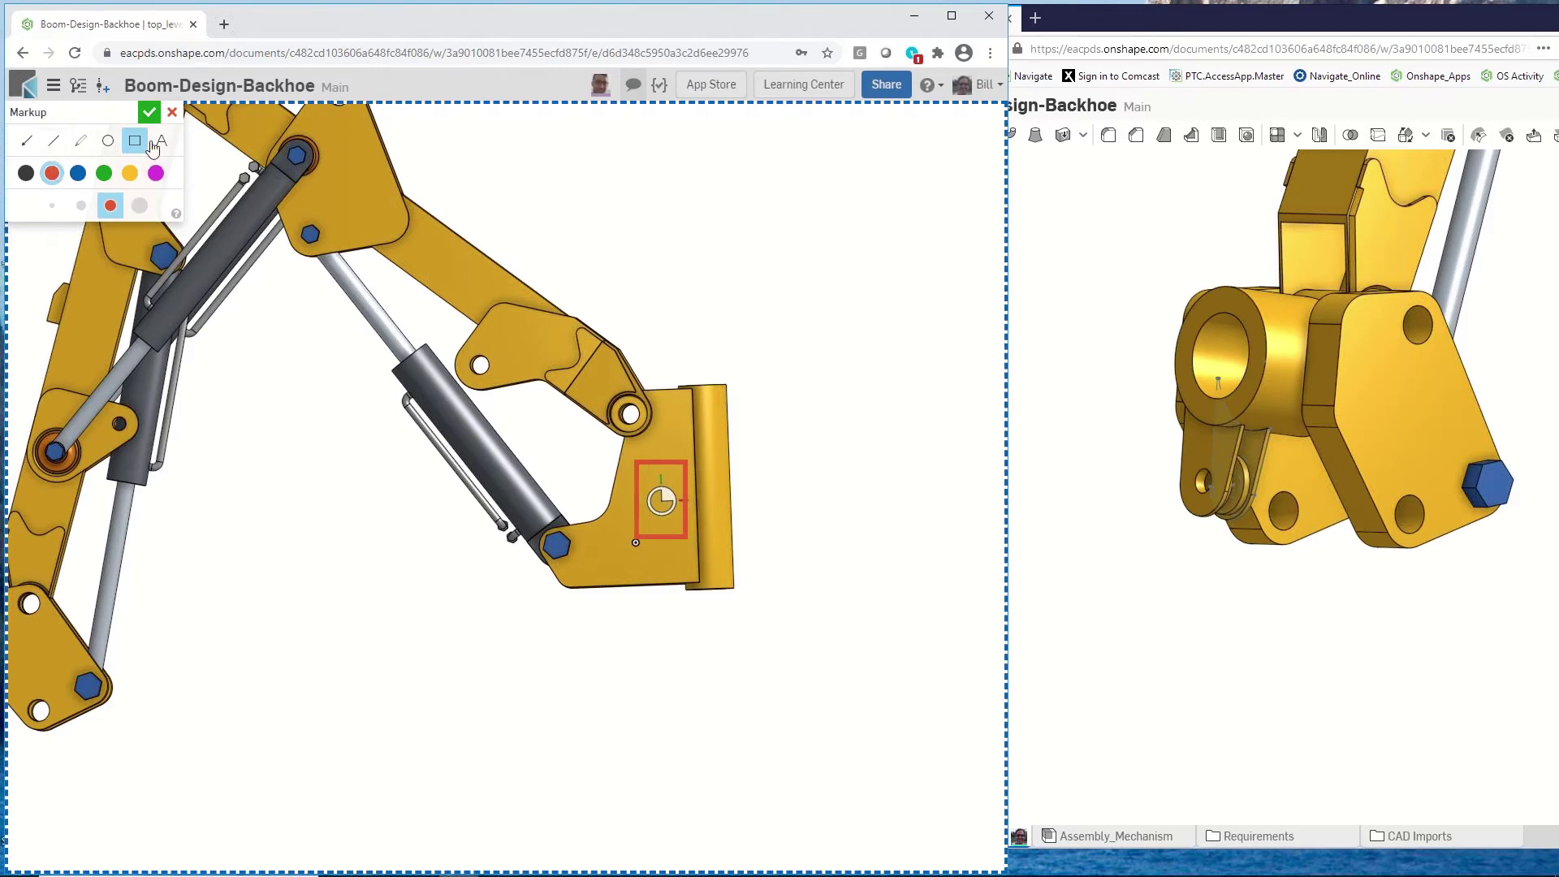
click(163, 140)
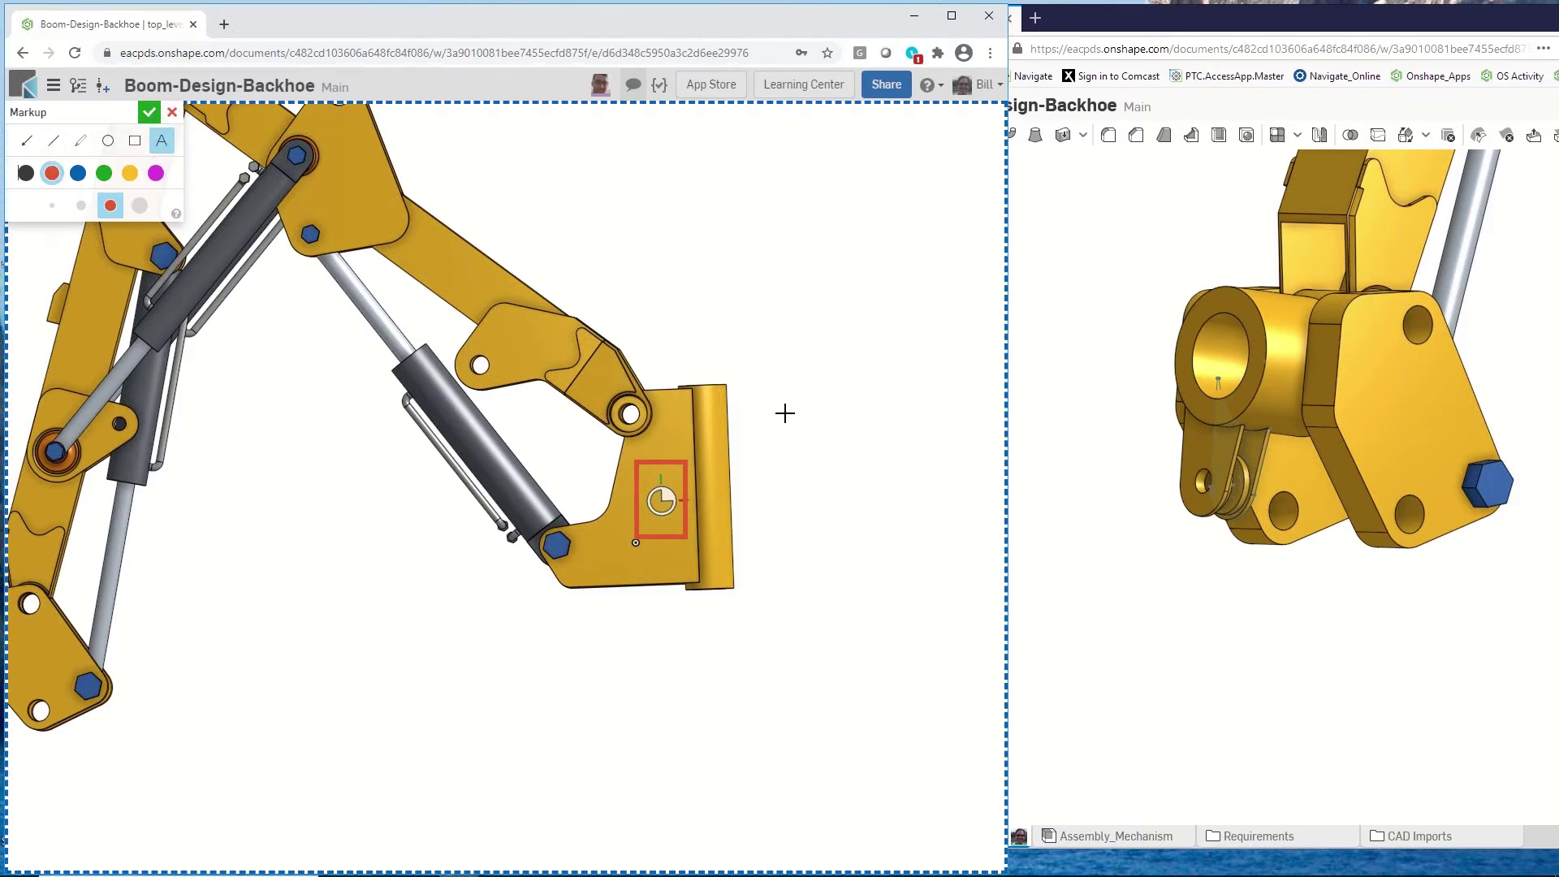
drag(782, 407, 881, 479)
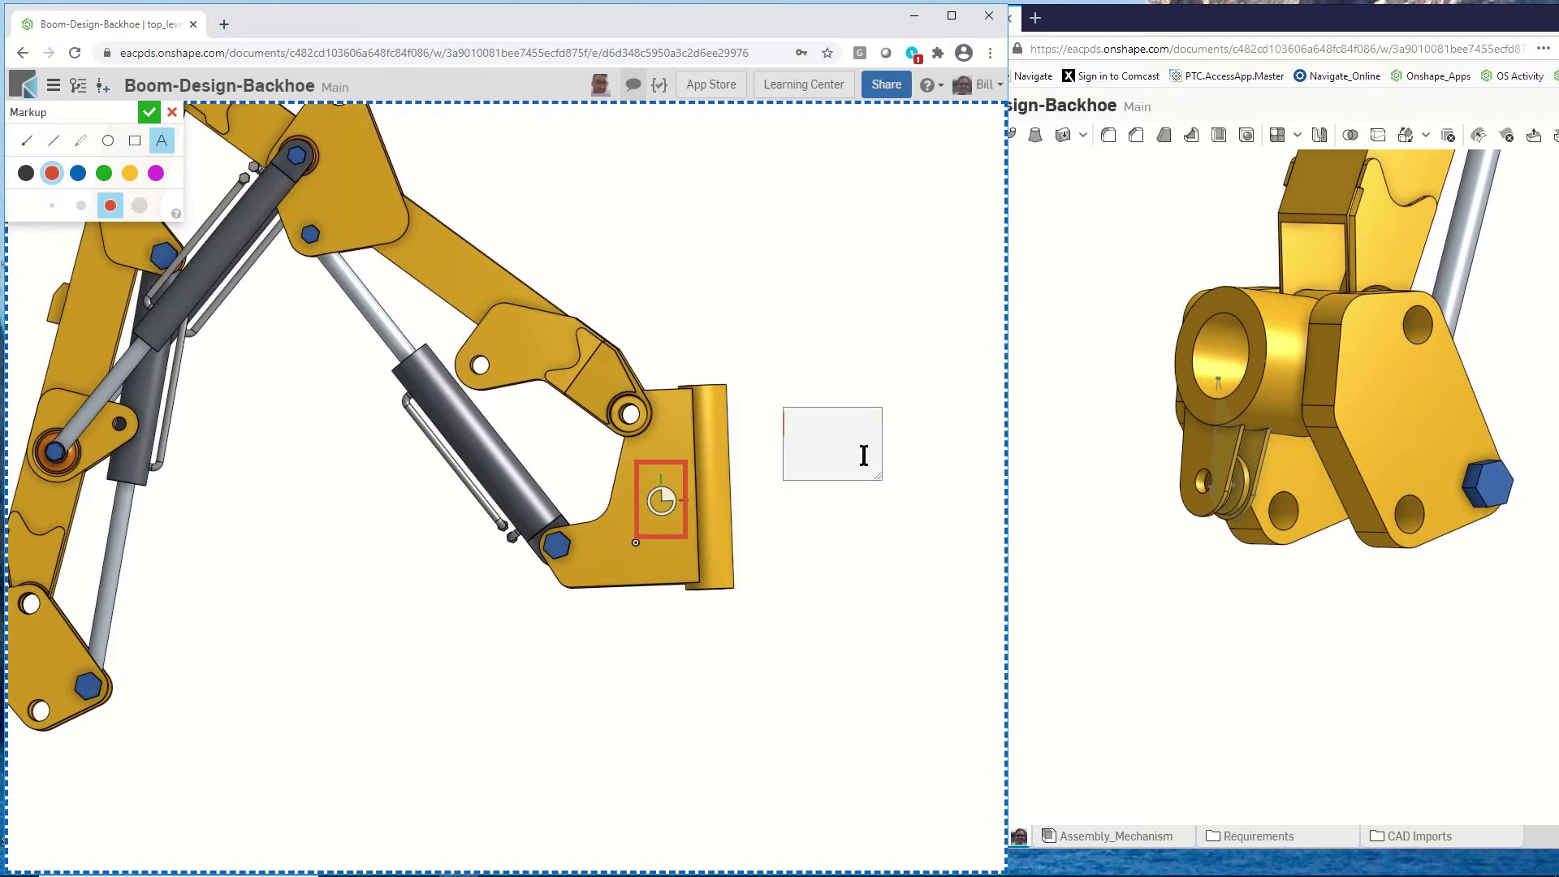
text(place ebox here)
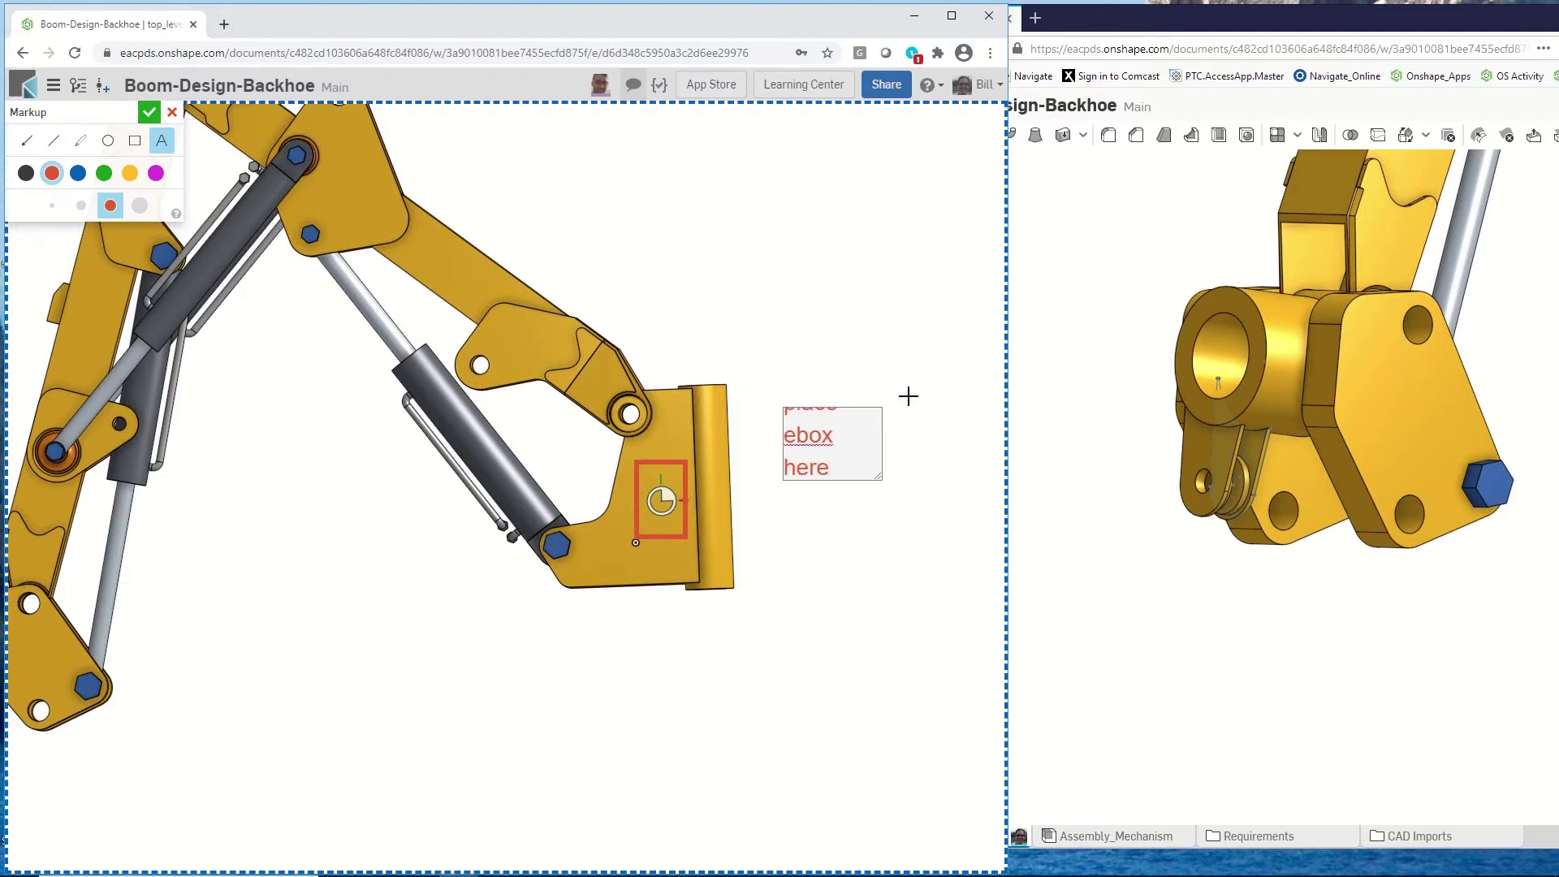
click(926, 374)
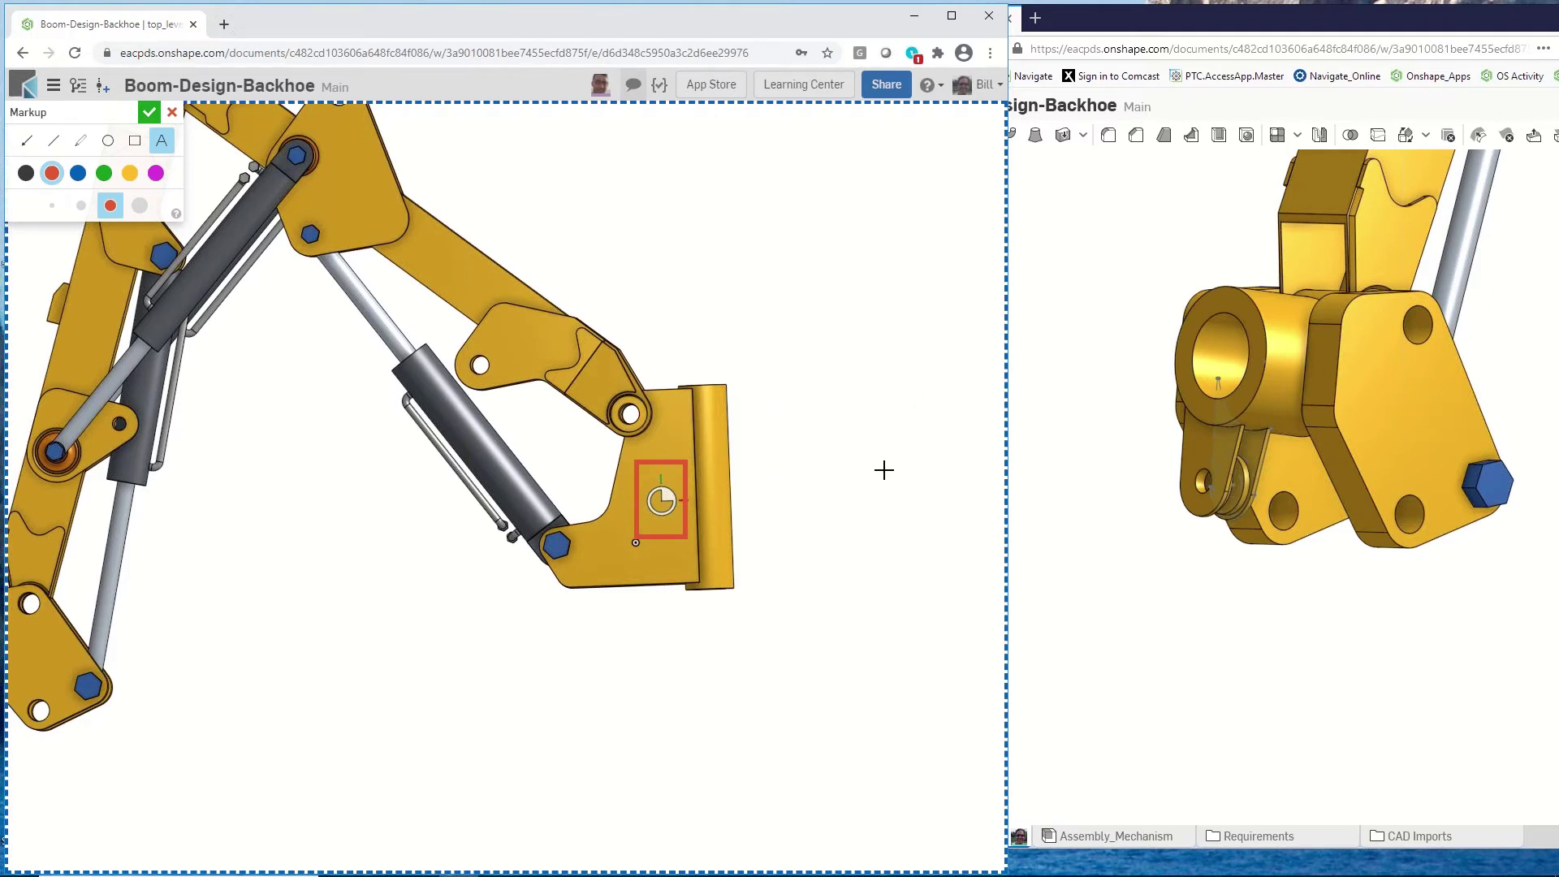
Add the red text note "place box here" beside the bracket with an arrow to the rectangle, and accept the markup.
drag(763, 401, 936, 486)
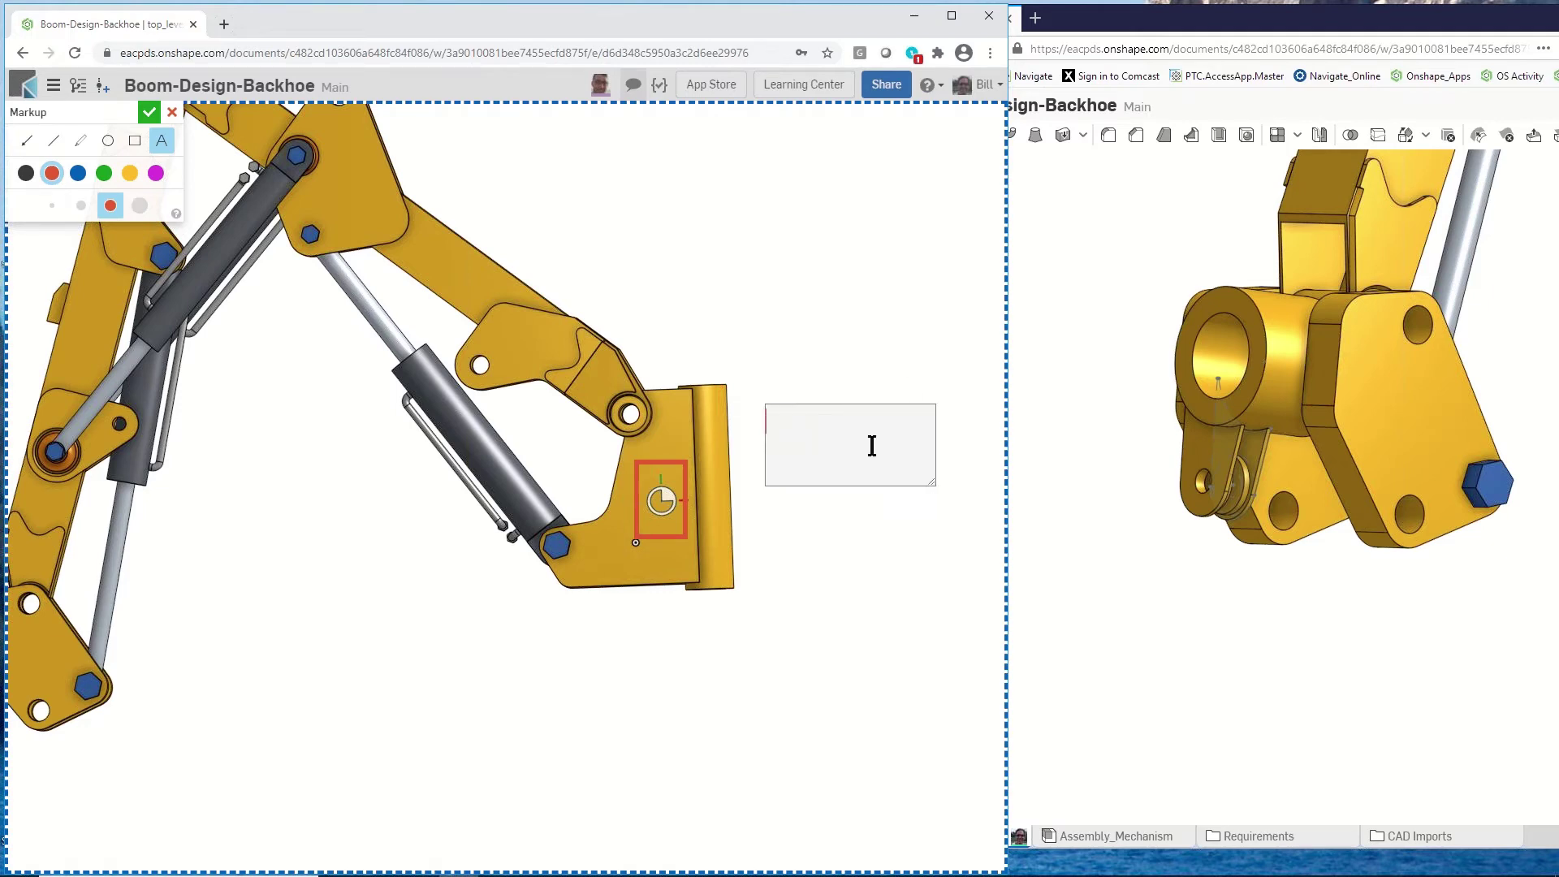
text(place box h)
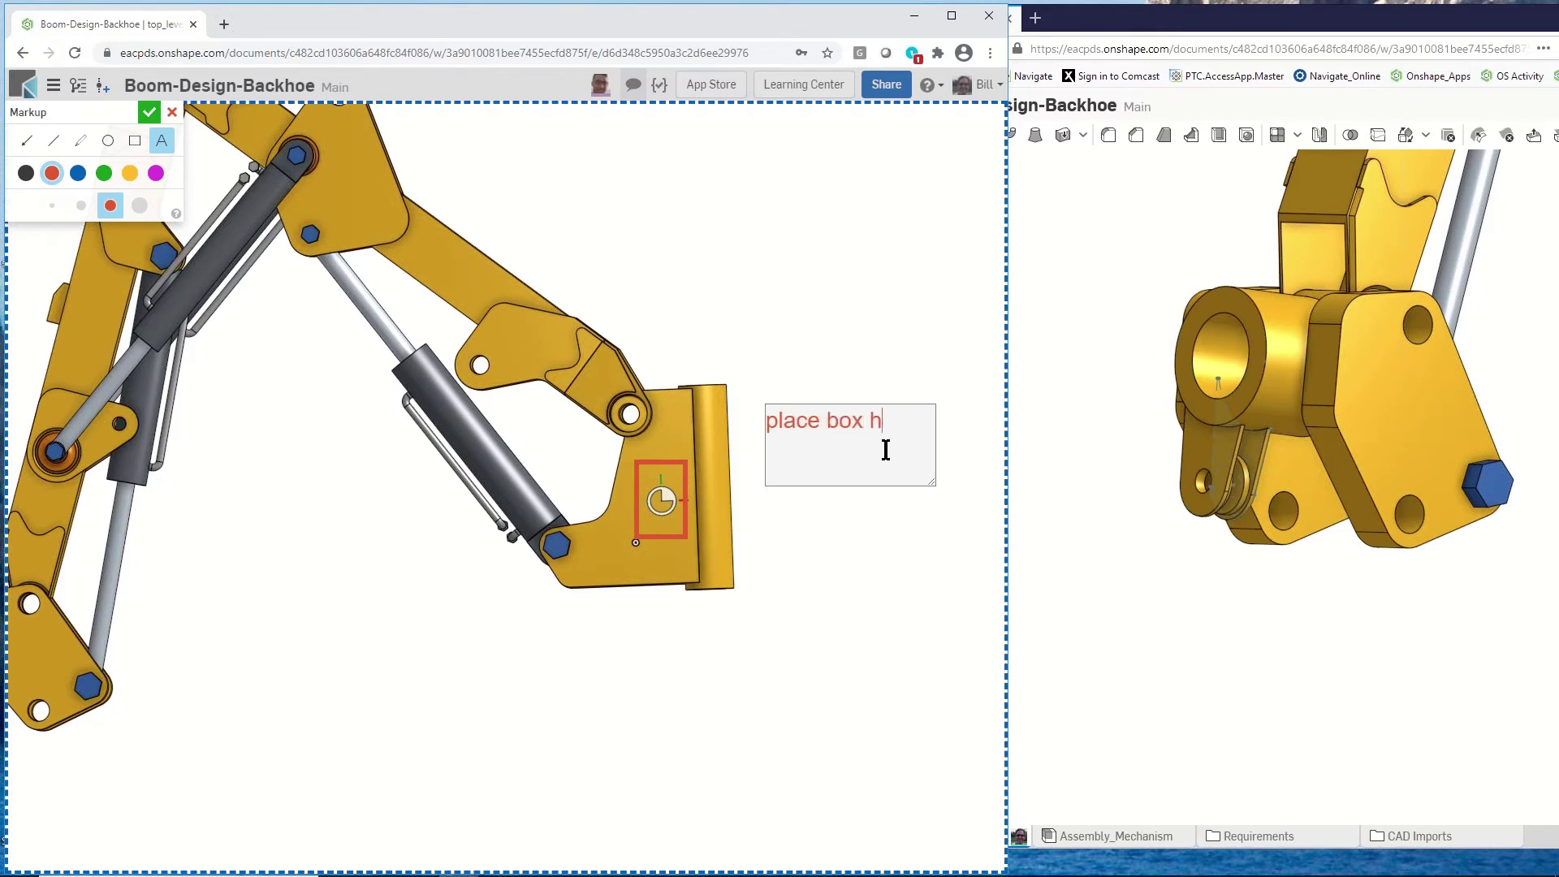
text(ere)
click(26, 141)
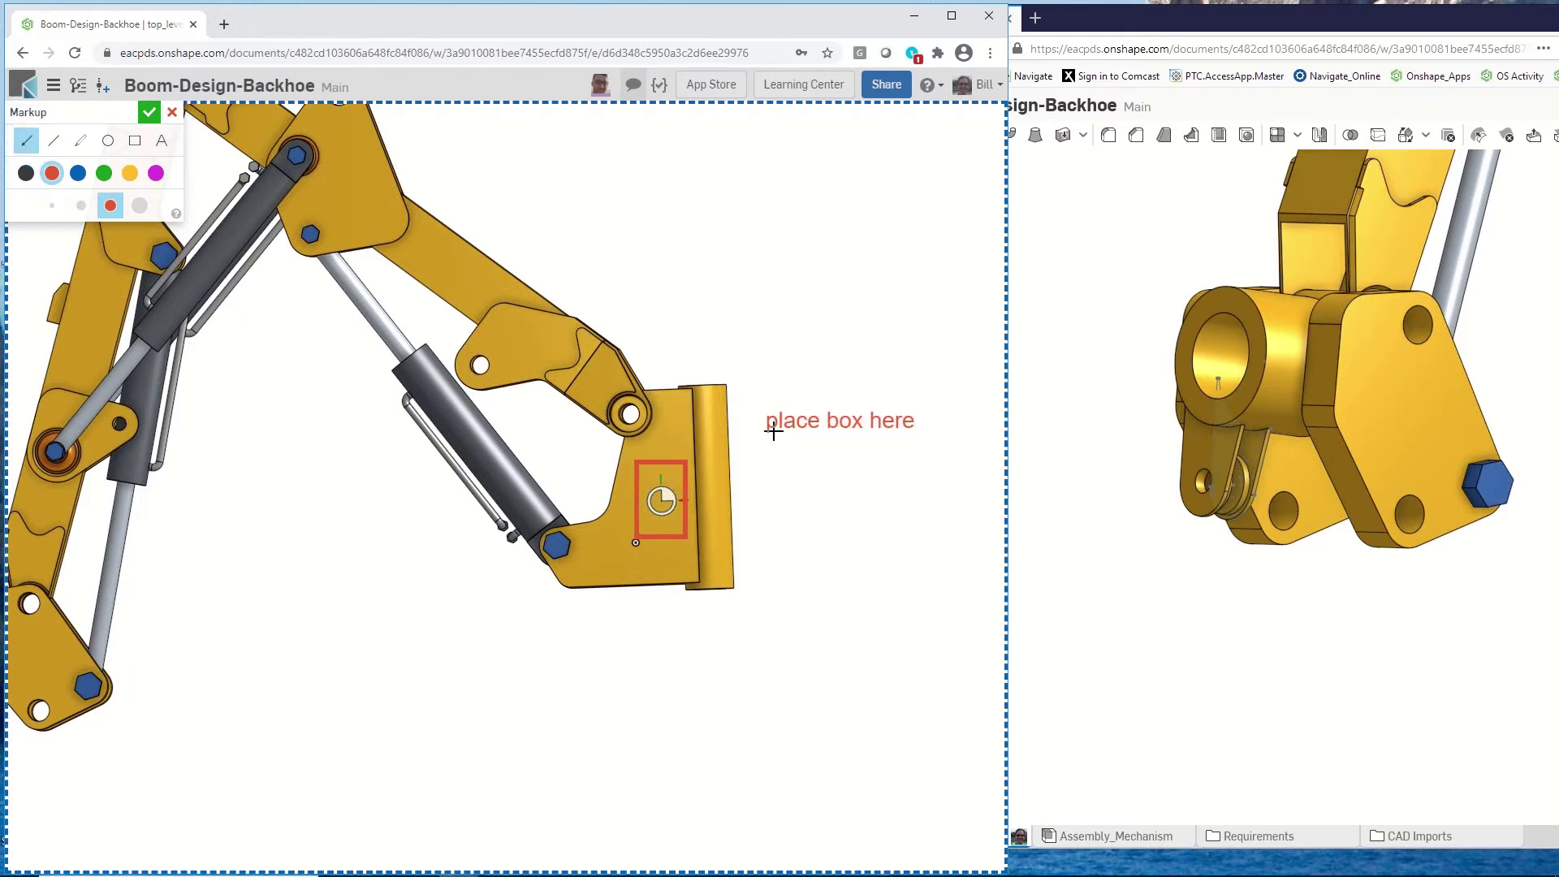
drag(767, 442, 688, 482)
click(151, 116)
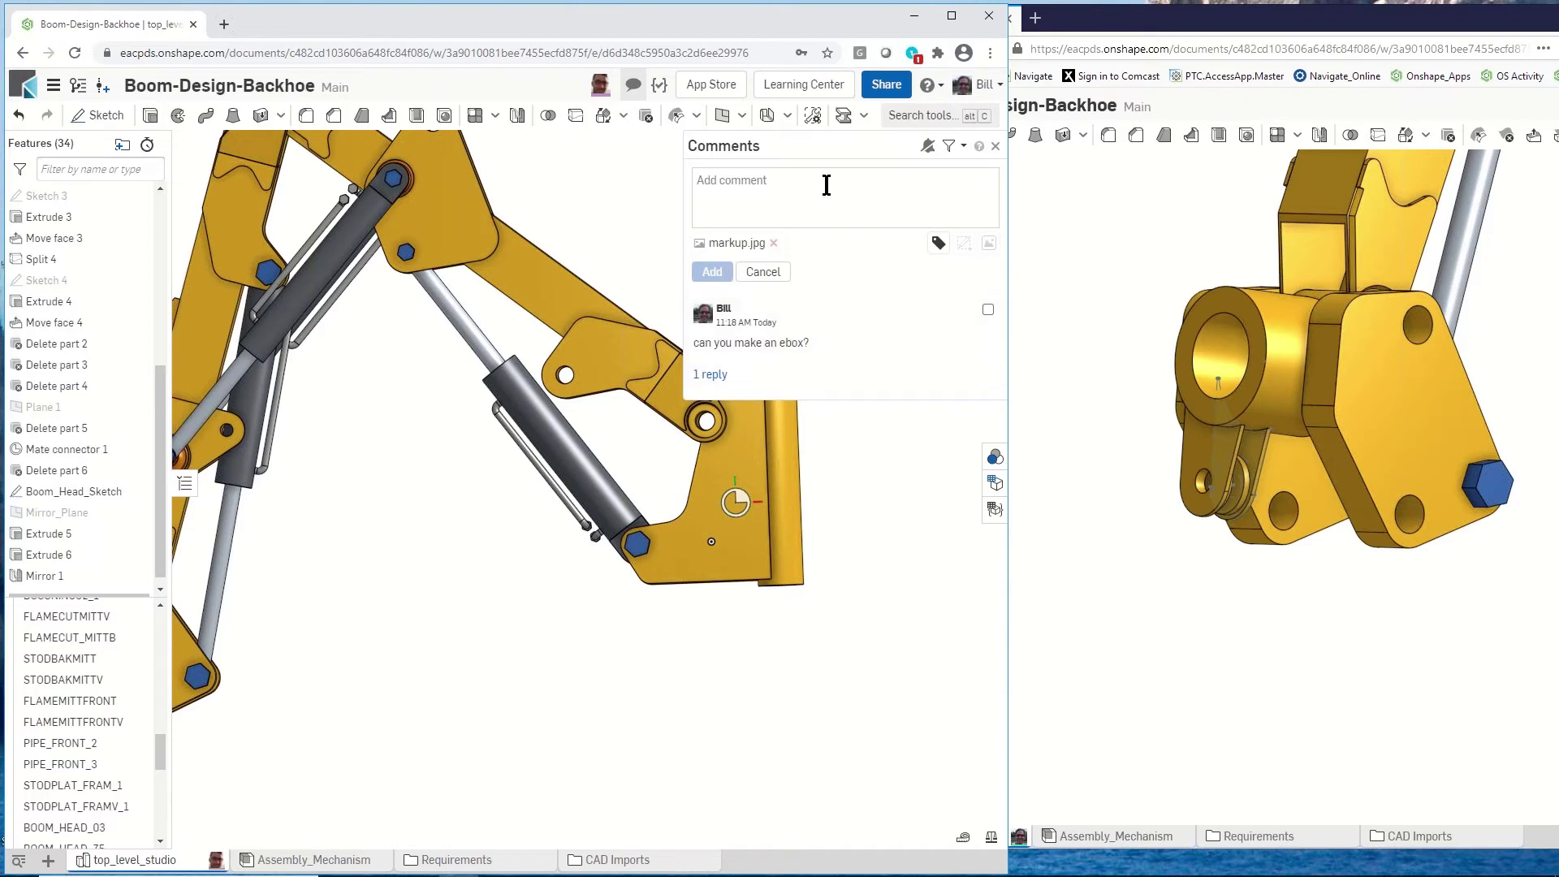
Post the comment "look" with the attached markup image.
click(748, 185)
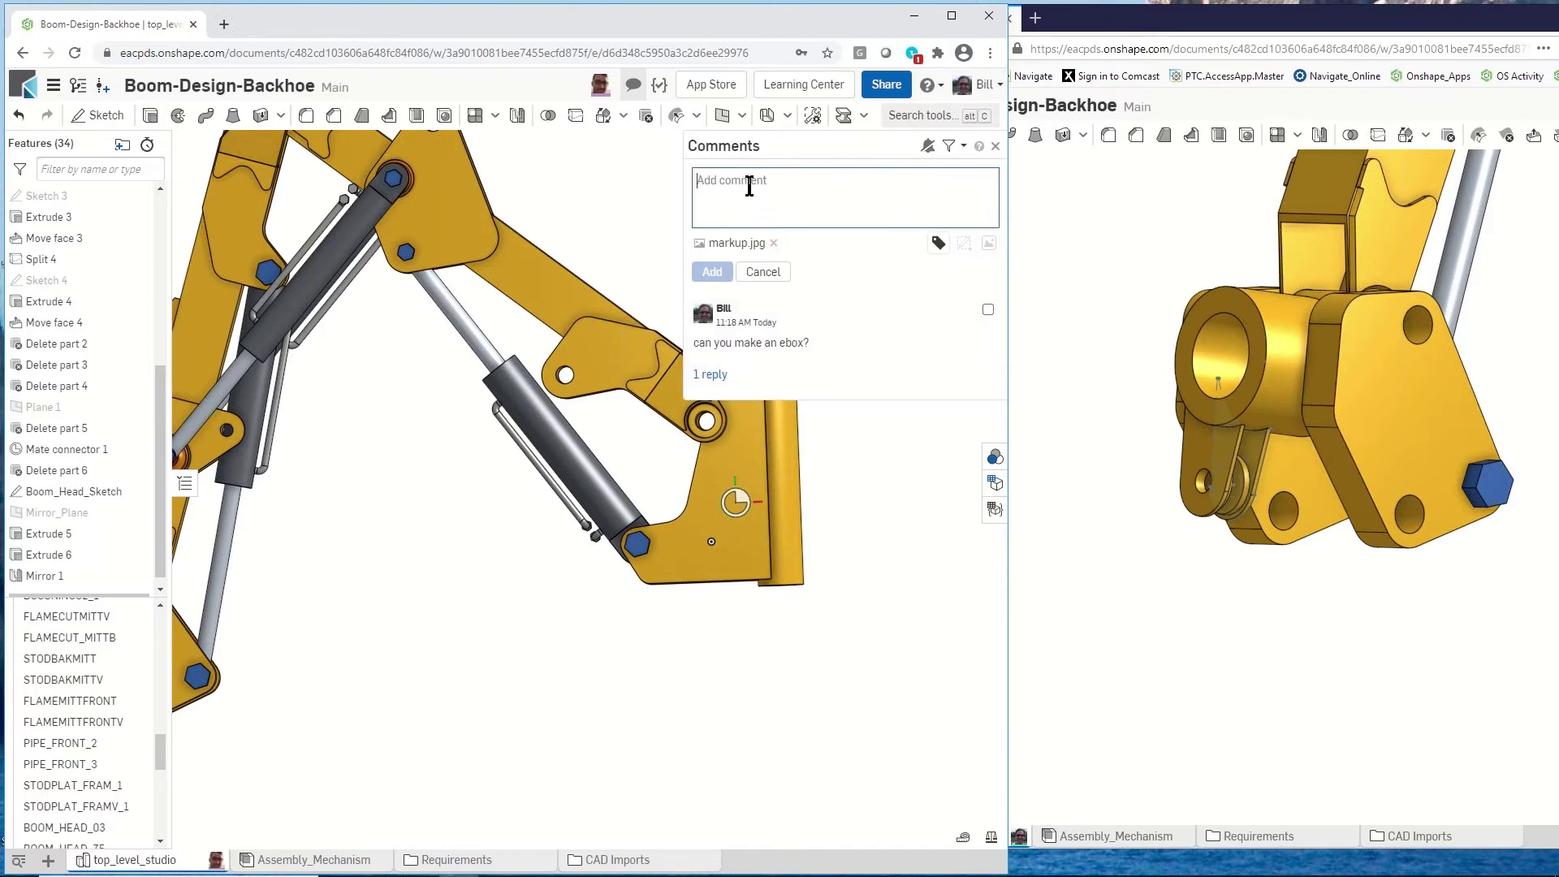
text(I)
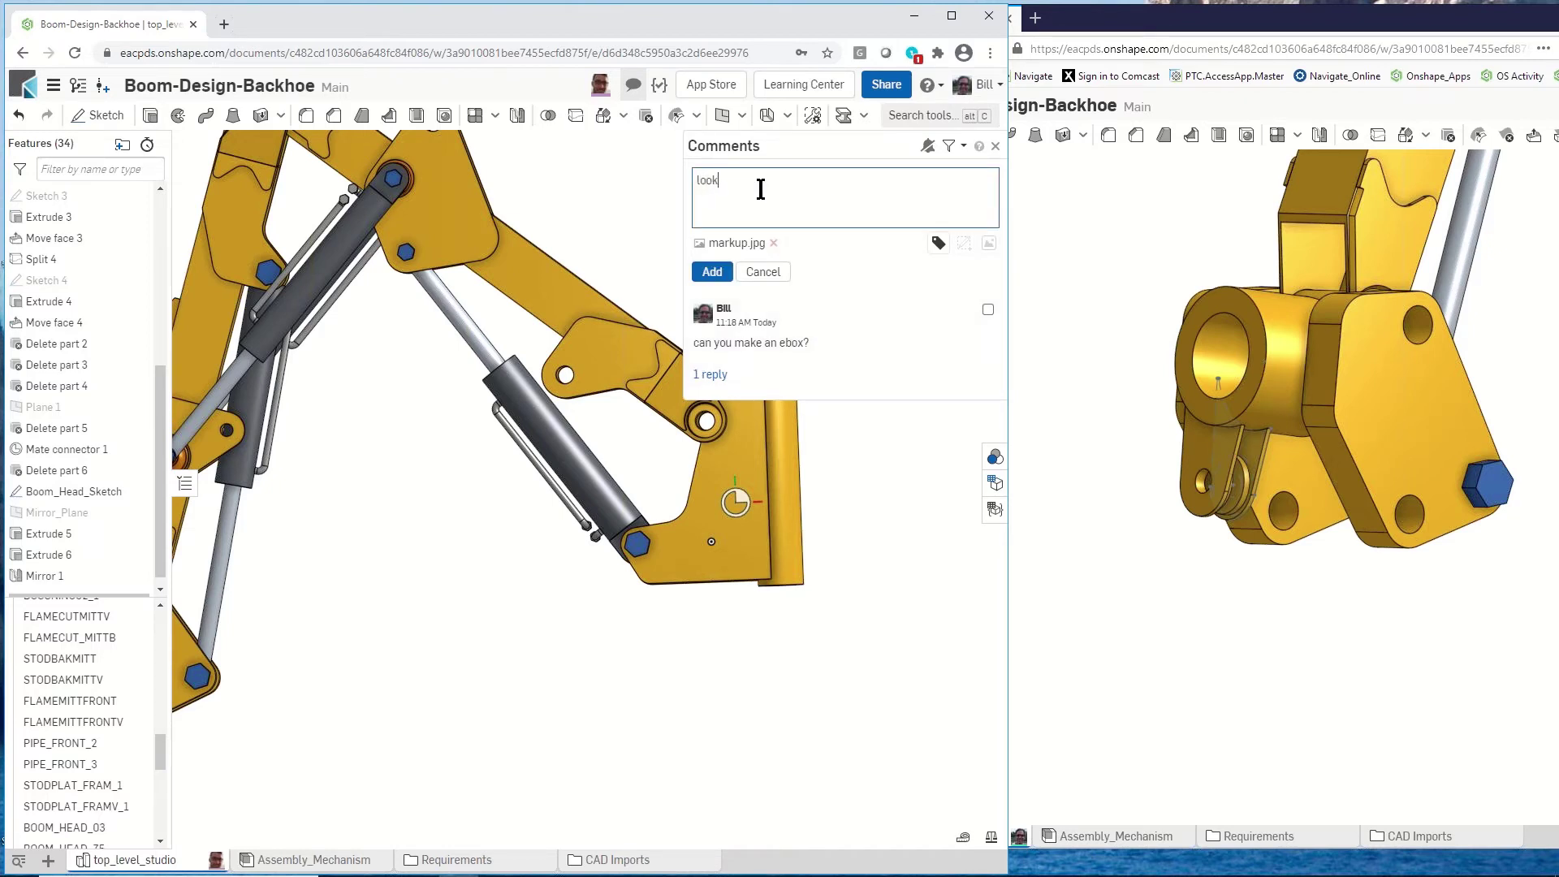
click(725, 271)
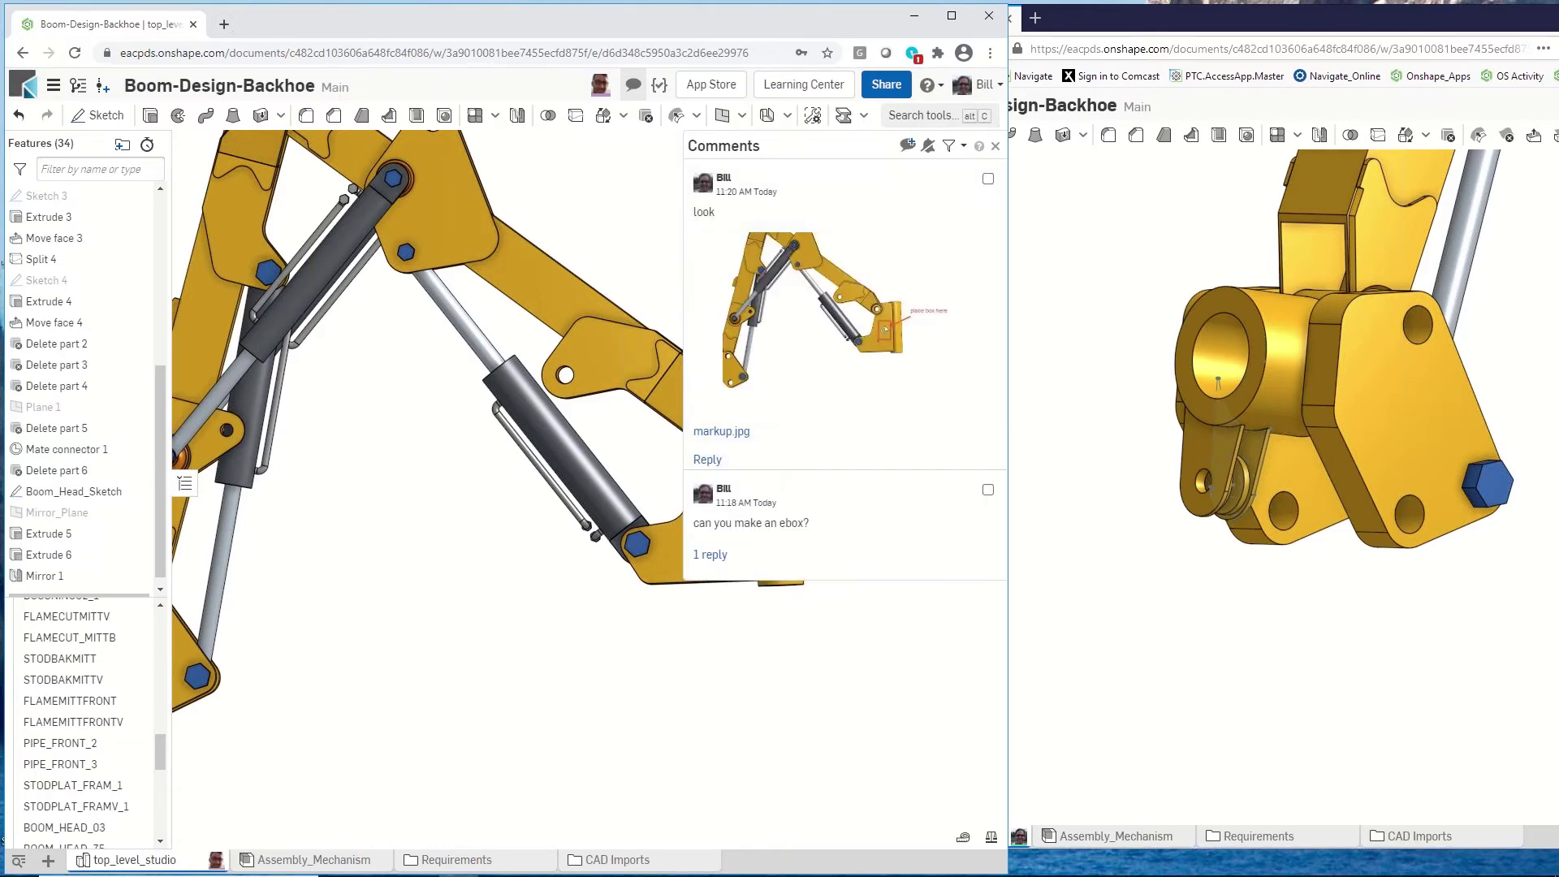
View the posted markup image at full size in the colleague's session, and return that window beside the original one.
drag(1554, 13, 1080, 33)
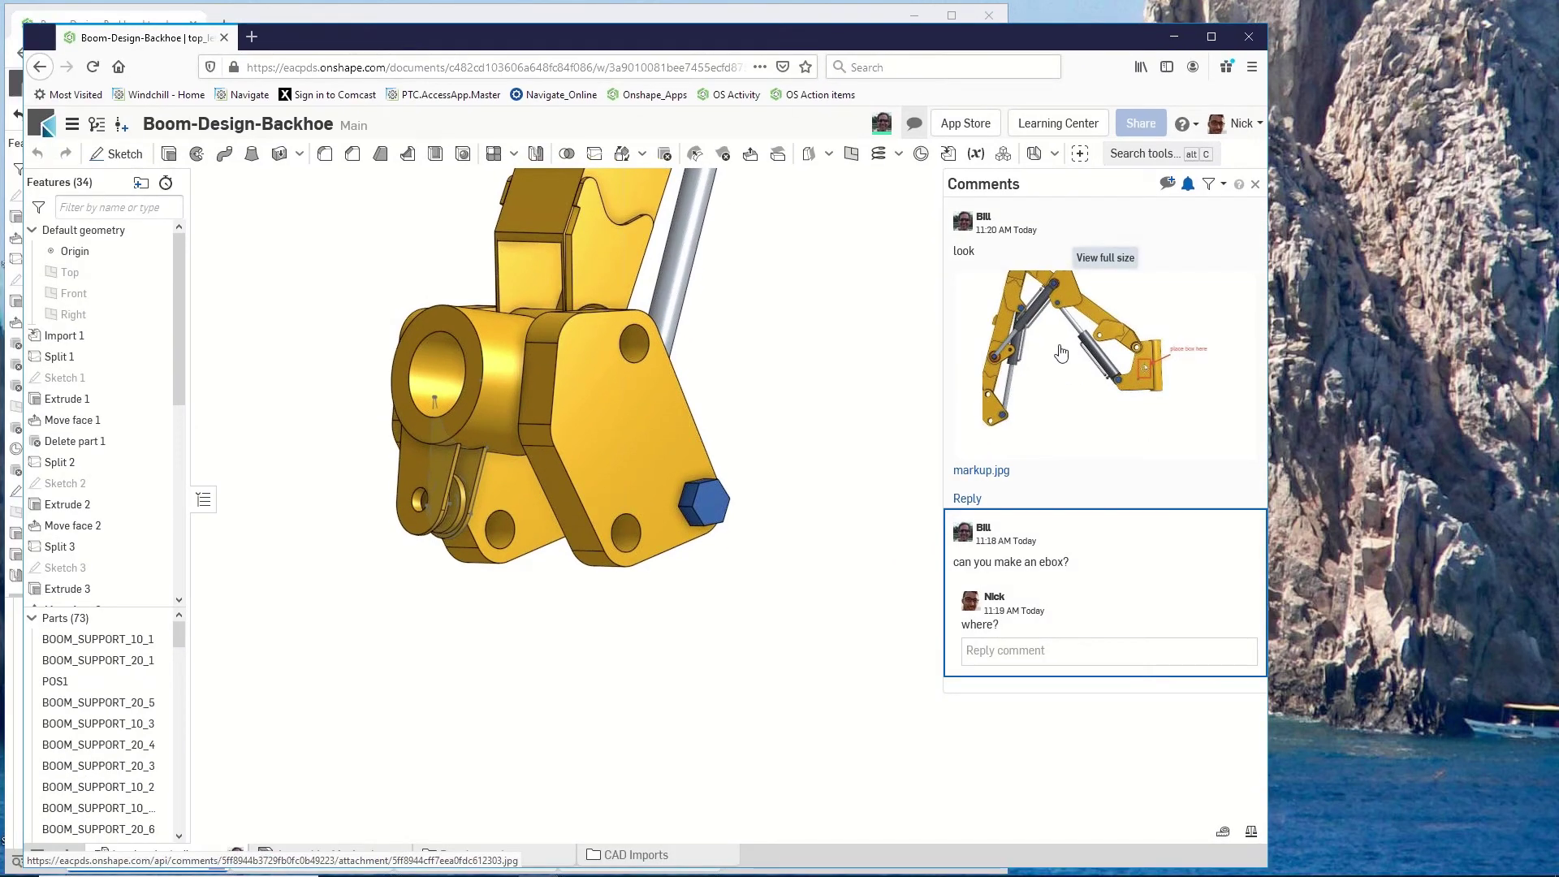
click(1059, 345)
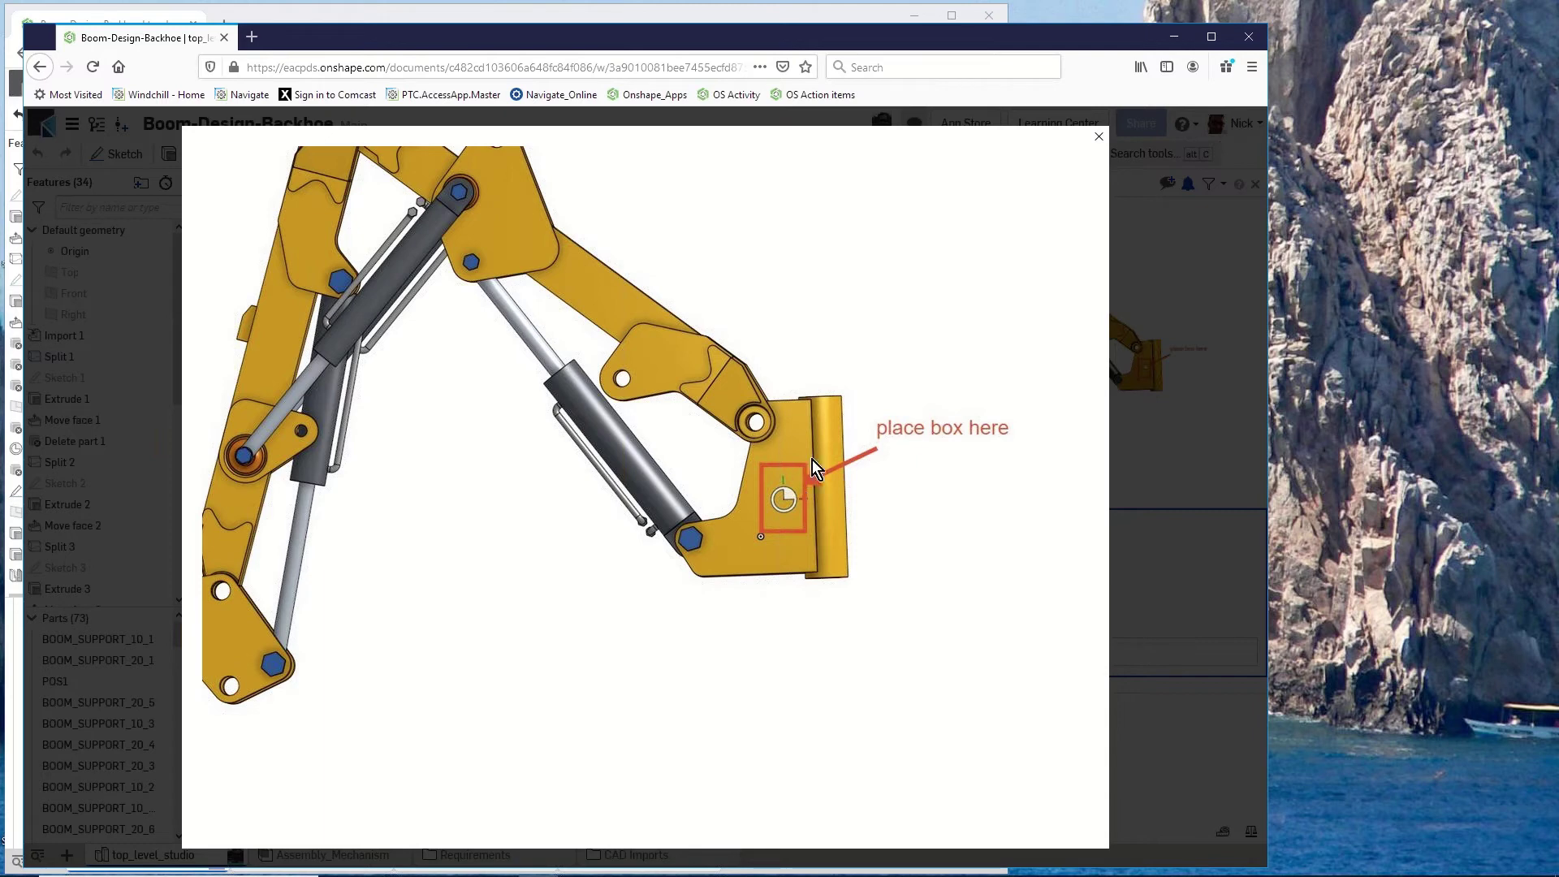
click(1100, 140)
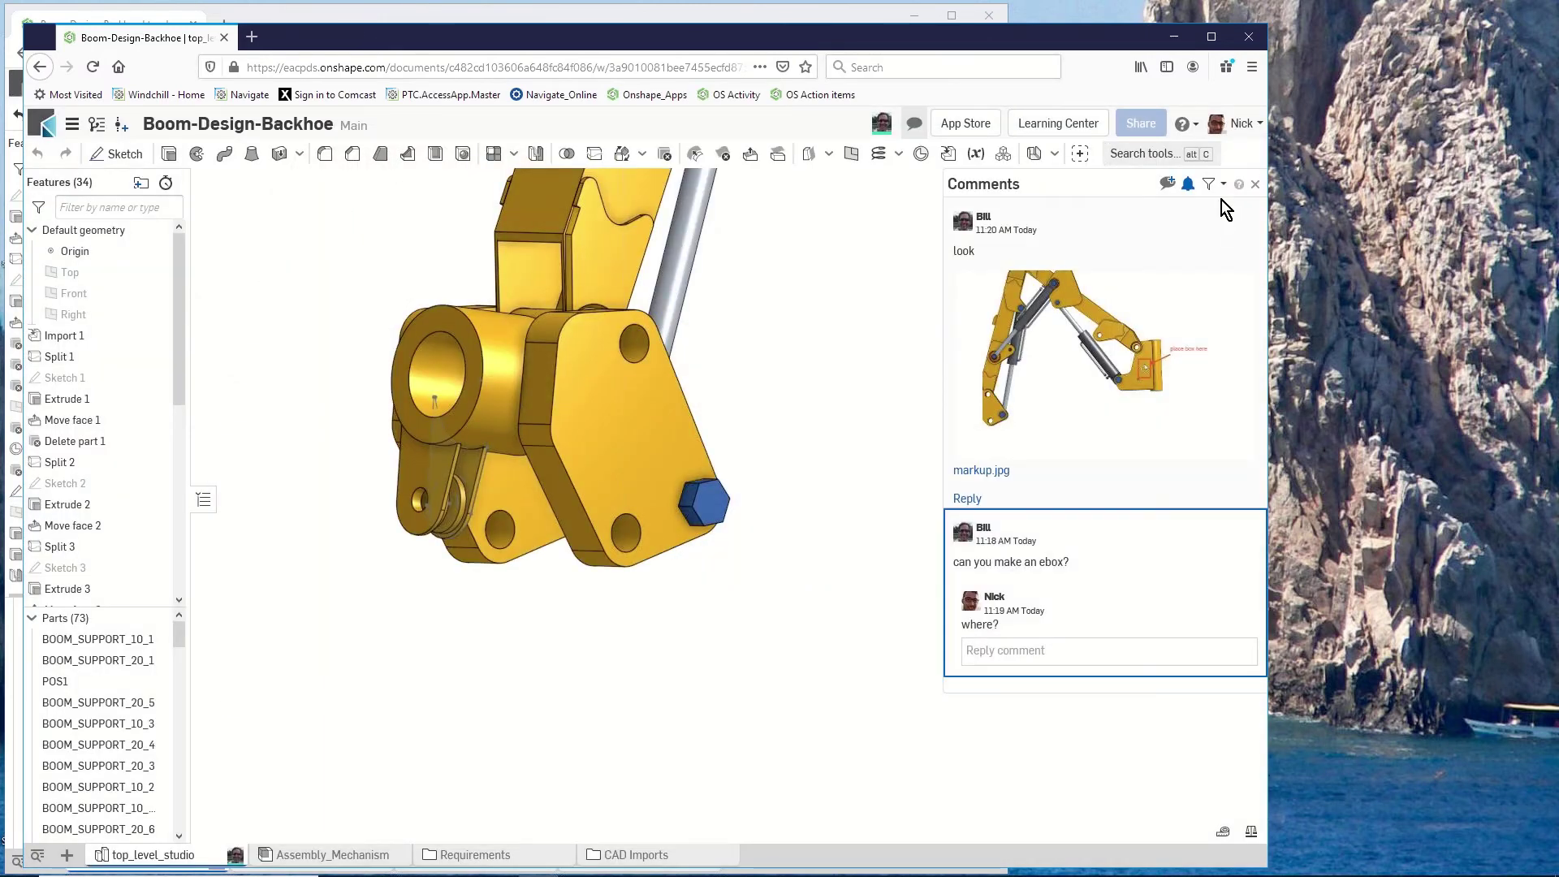
drag(945, 42, 1544, 24)
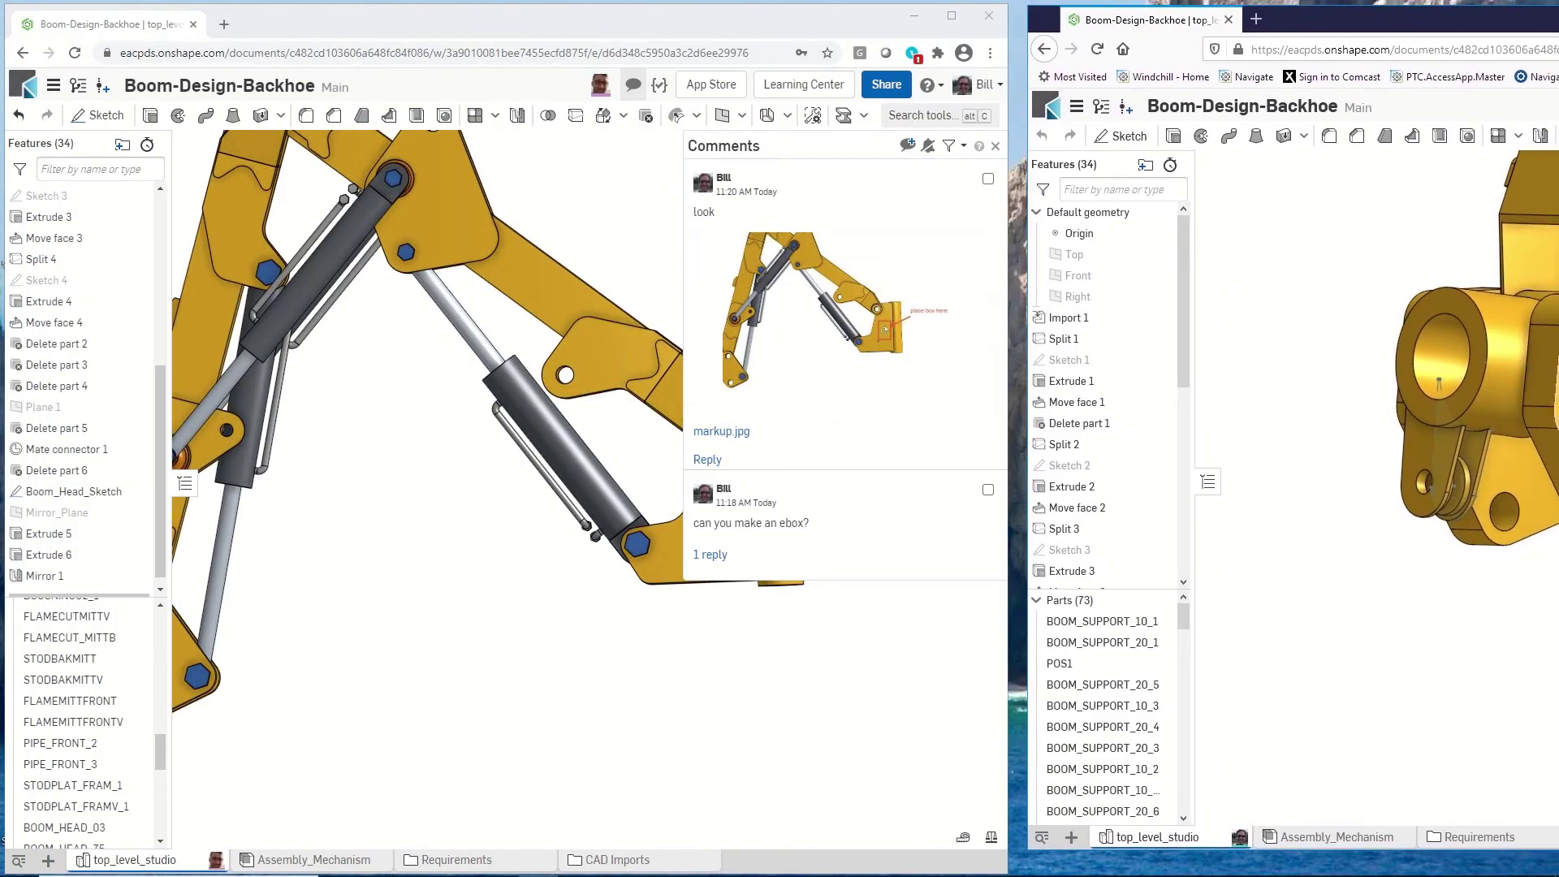
mouse_move(1382, 553)
right_down()
mouse_move(1322, 523)
mouse_move(1348, 547)
mouse_move(1319, 585)
mouse_move(1371, 594)
mouse_move(1361, 573)
right_up()
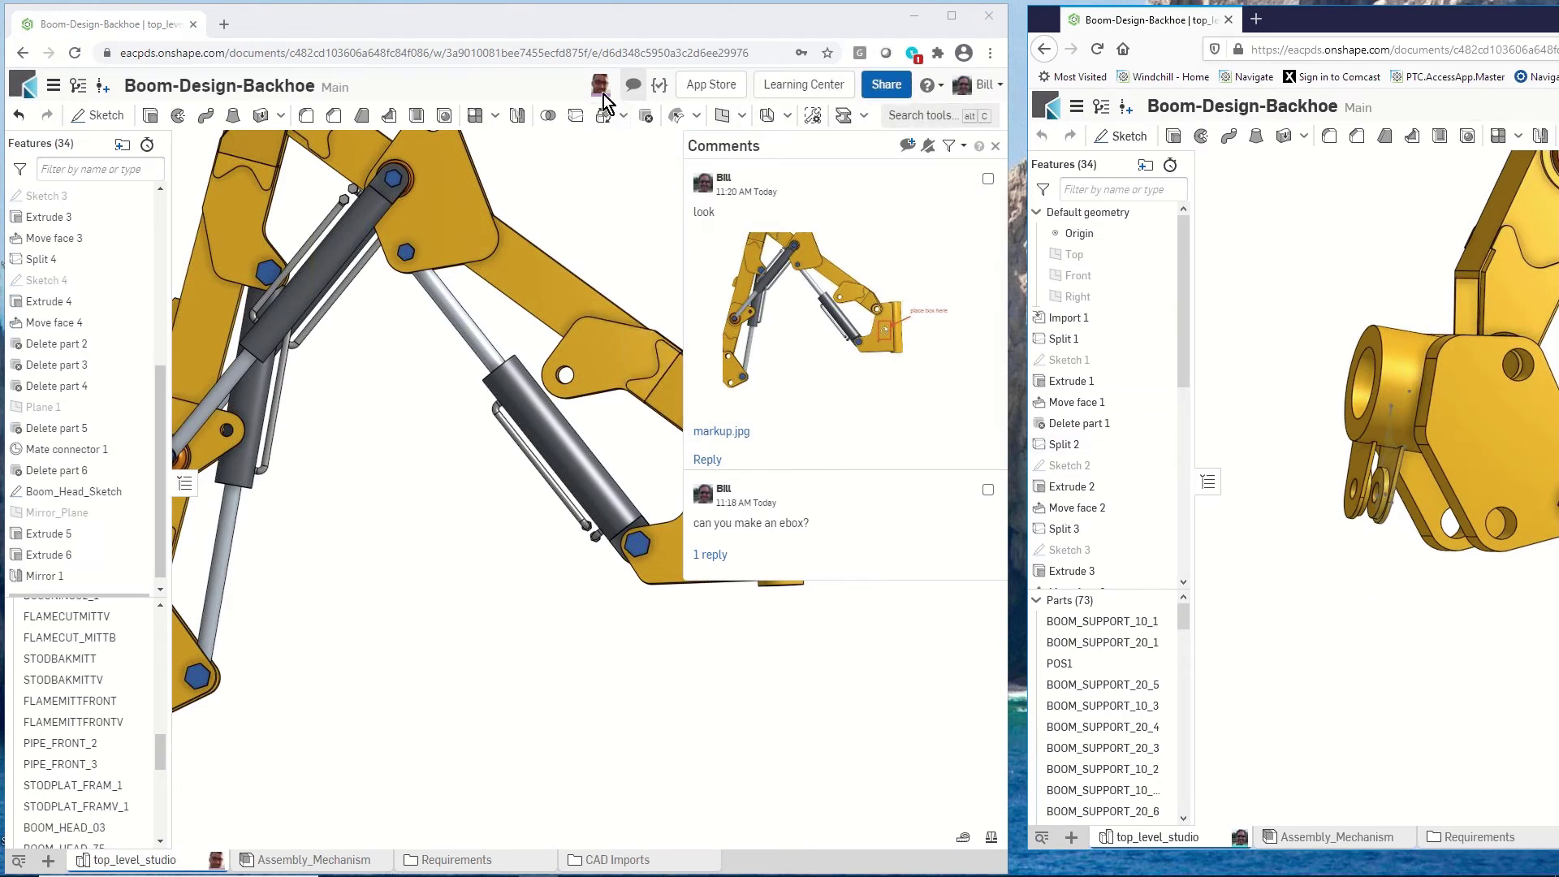
Close the comments in the original session, and open Assembly_Mechanism with the boom head in close view.
click(633, 84)
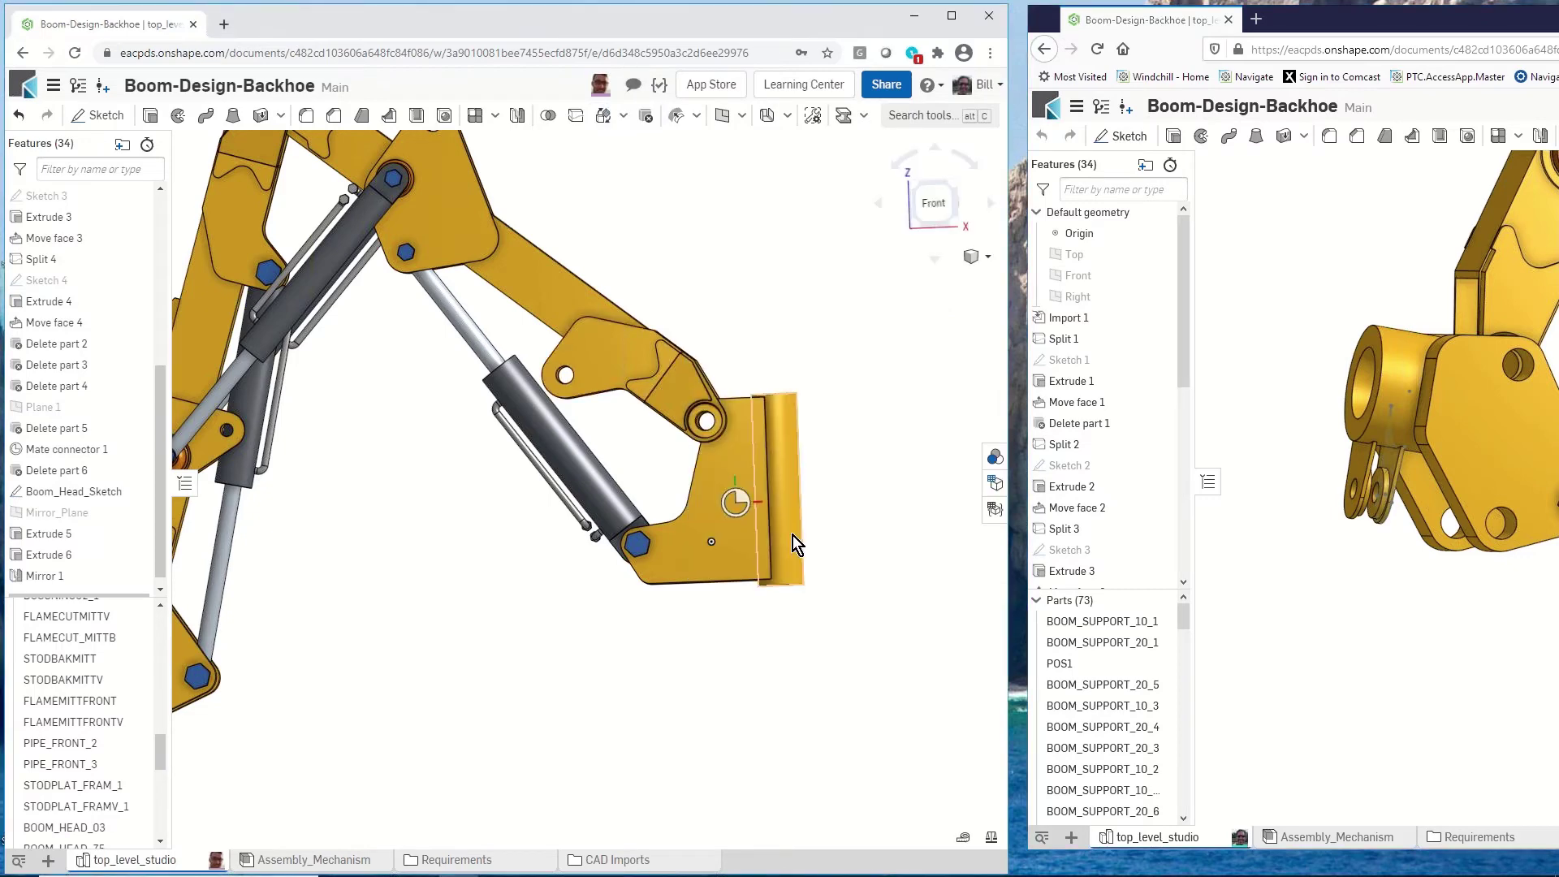
scroll(654, 567, down, 5)
scroll(649, 562, up, 2)
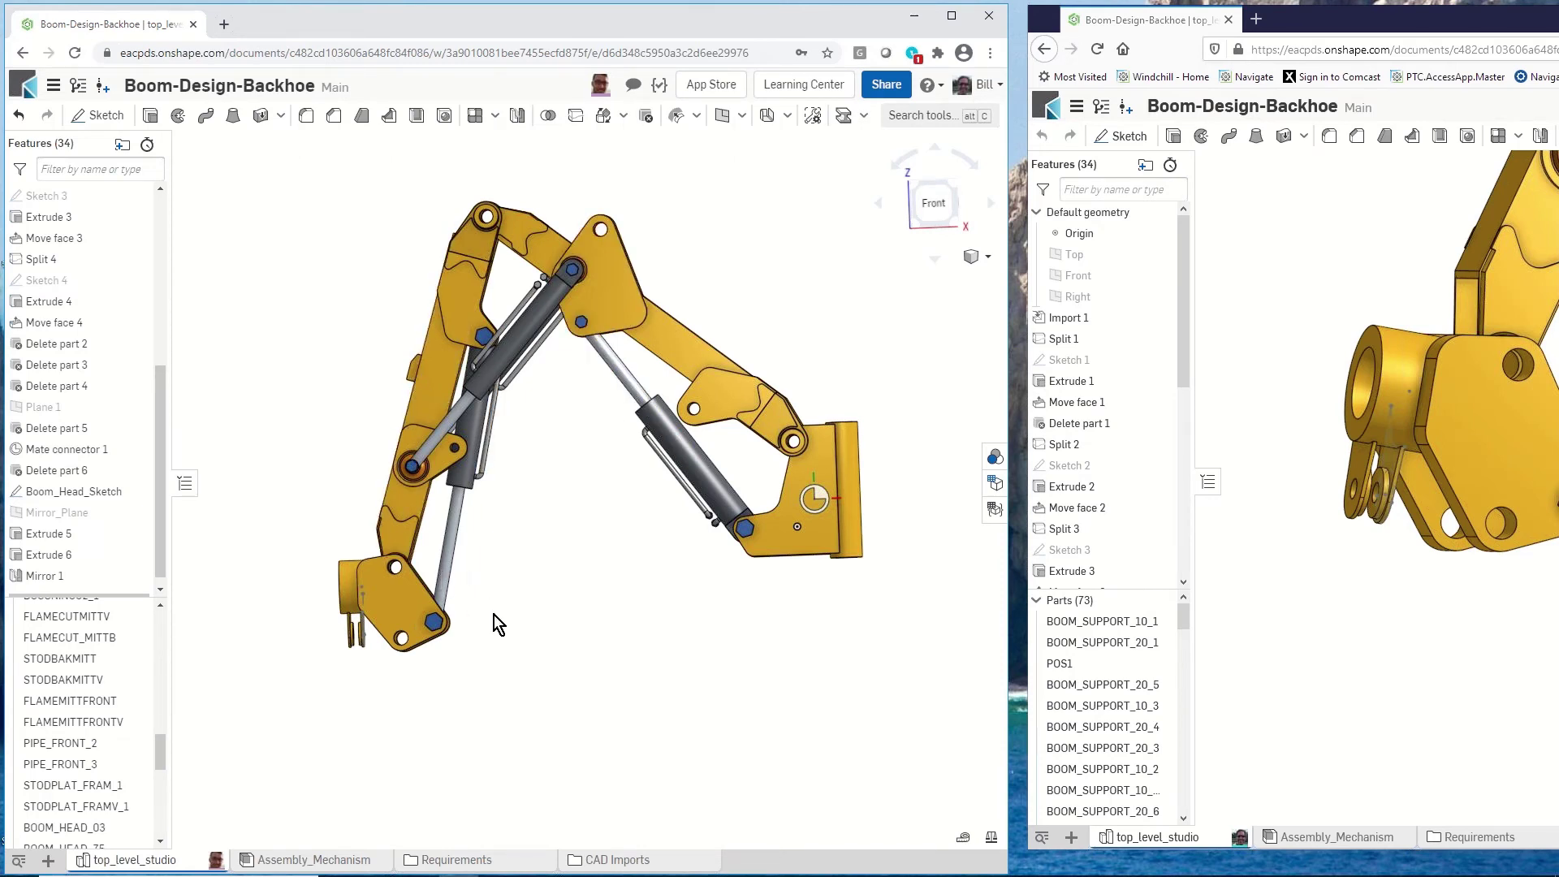
click(347, 860)
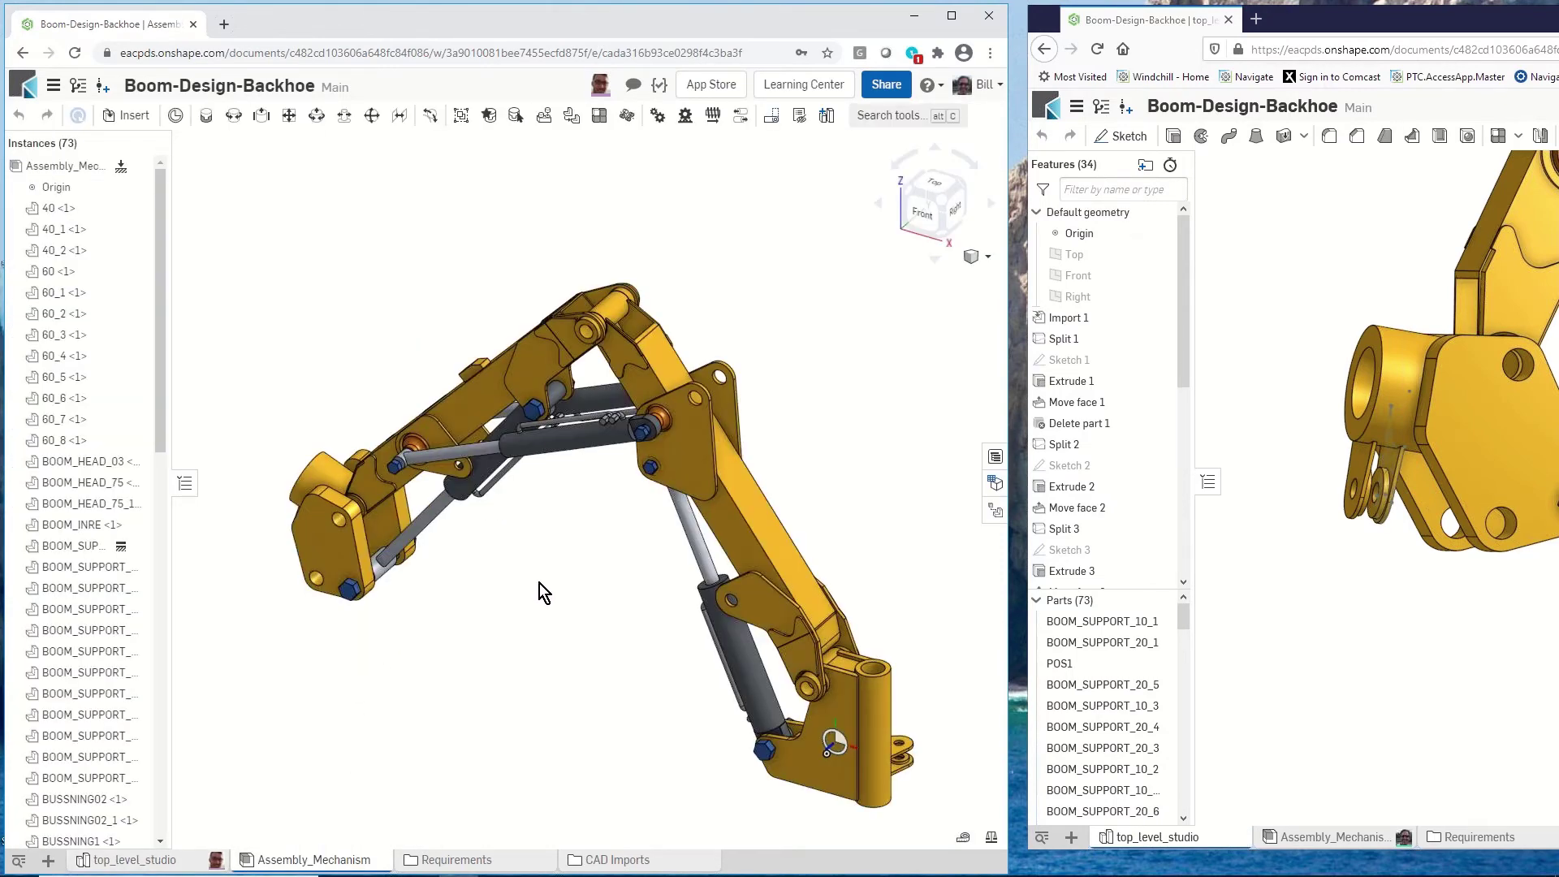
key(shift+1)
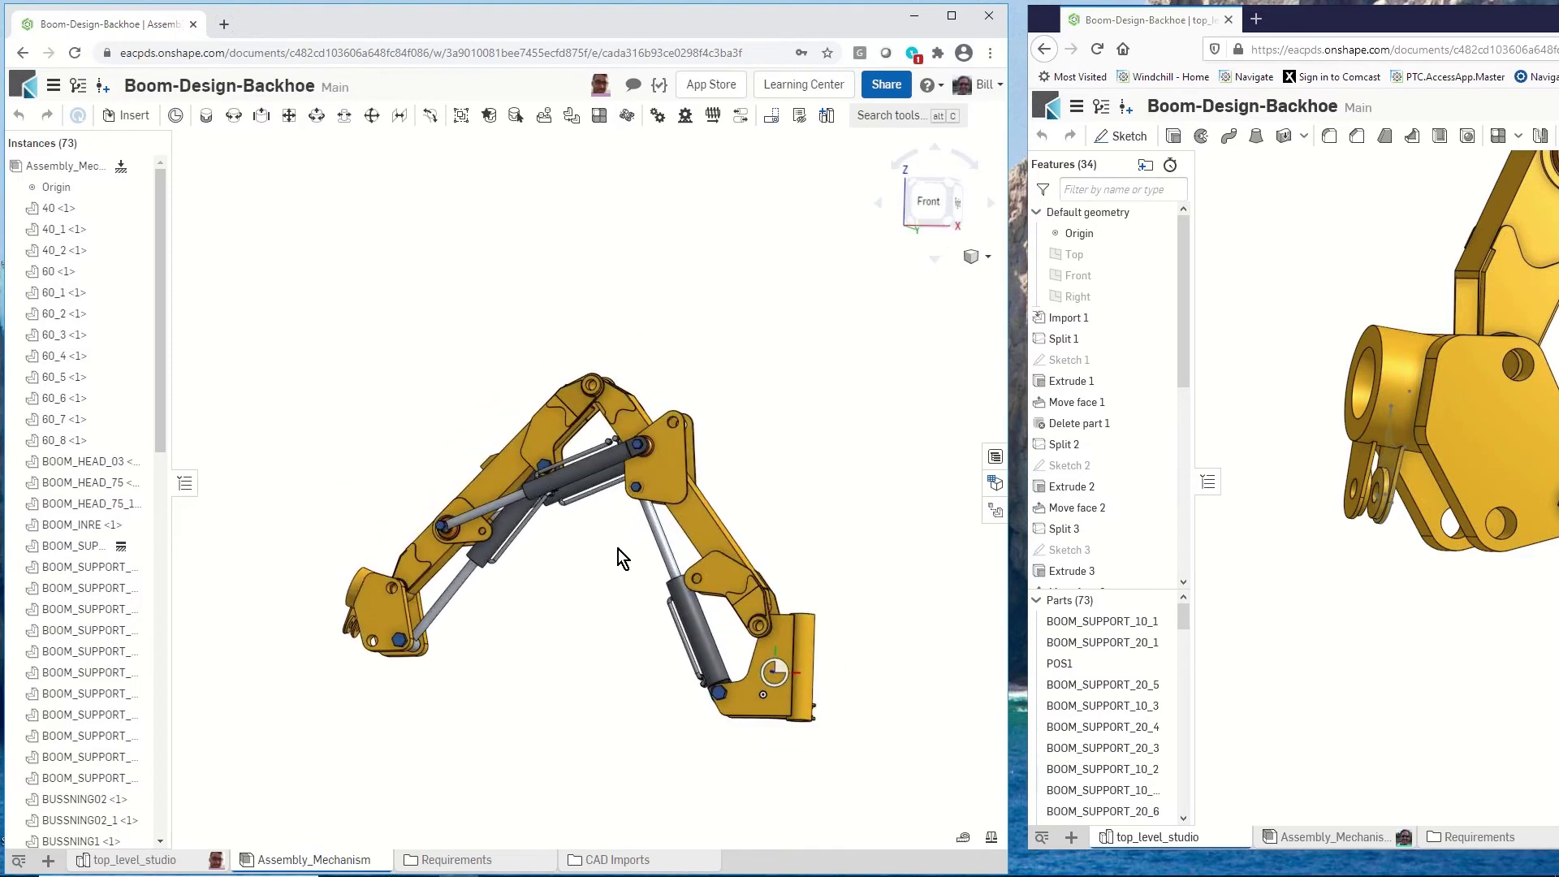
right_drag(617, 549, 622, 588)
scroll(333, 689, up, 5)
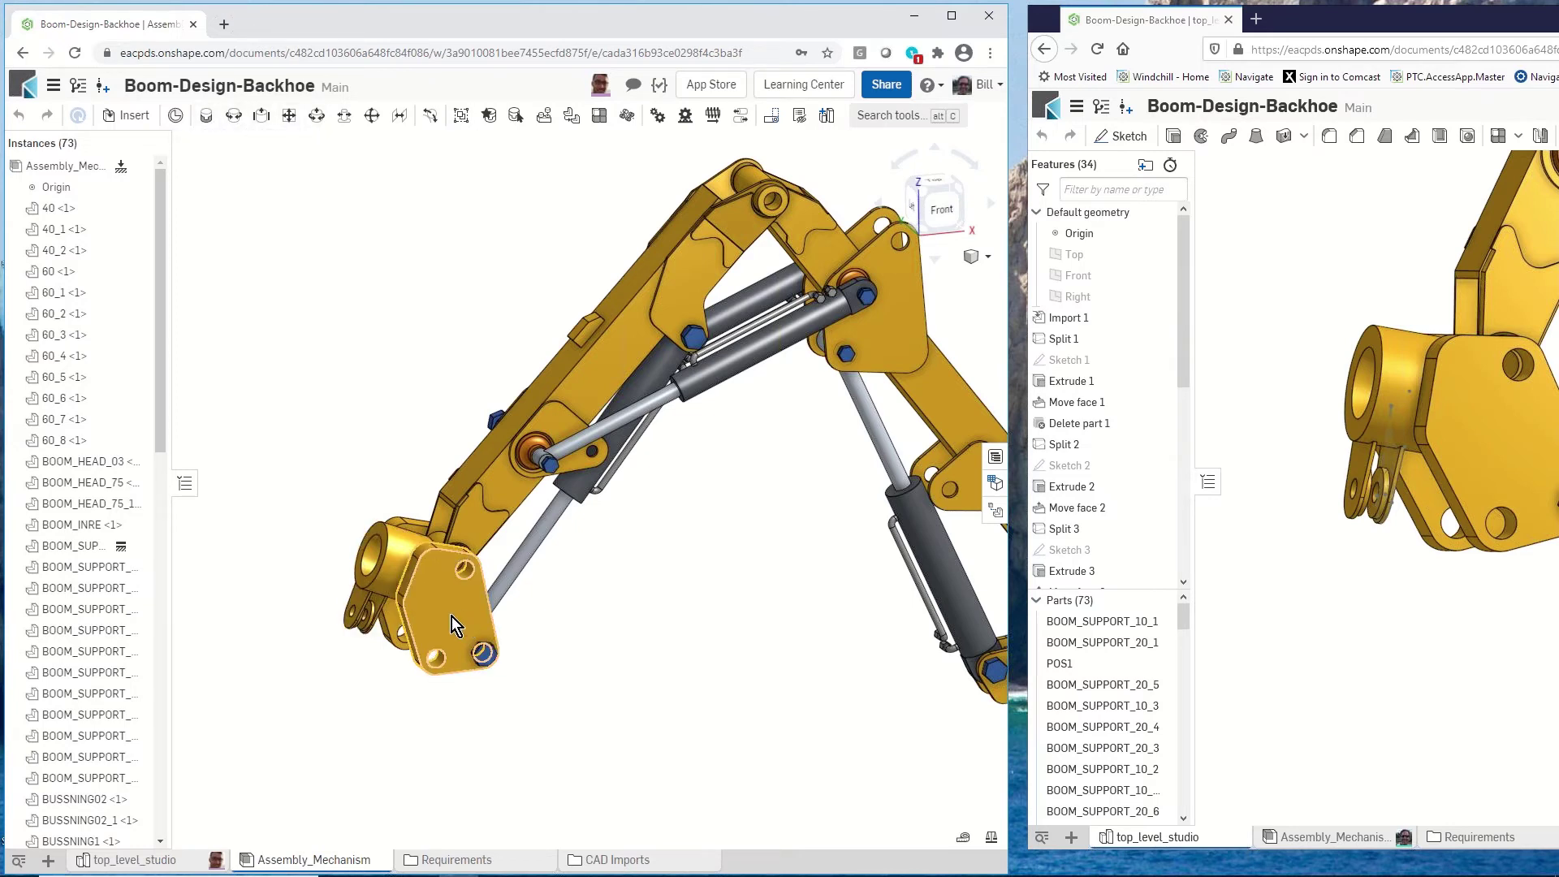
Articulate the mechanism by swinging the boom head, outer arm and main boom, and return to top_level_studio.
drag(374, 648, 461, 650)
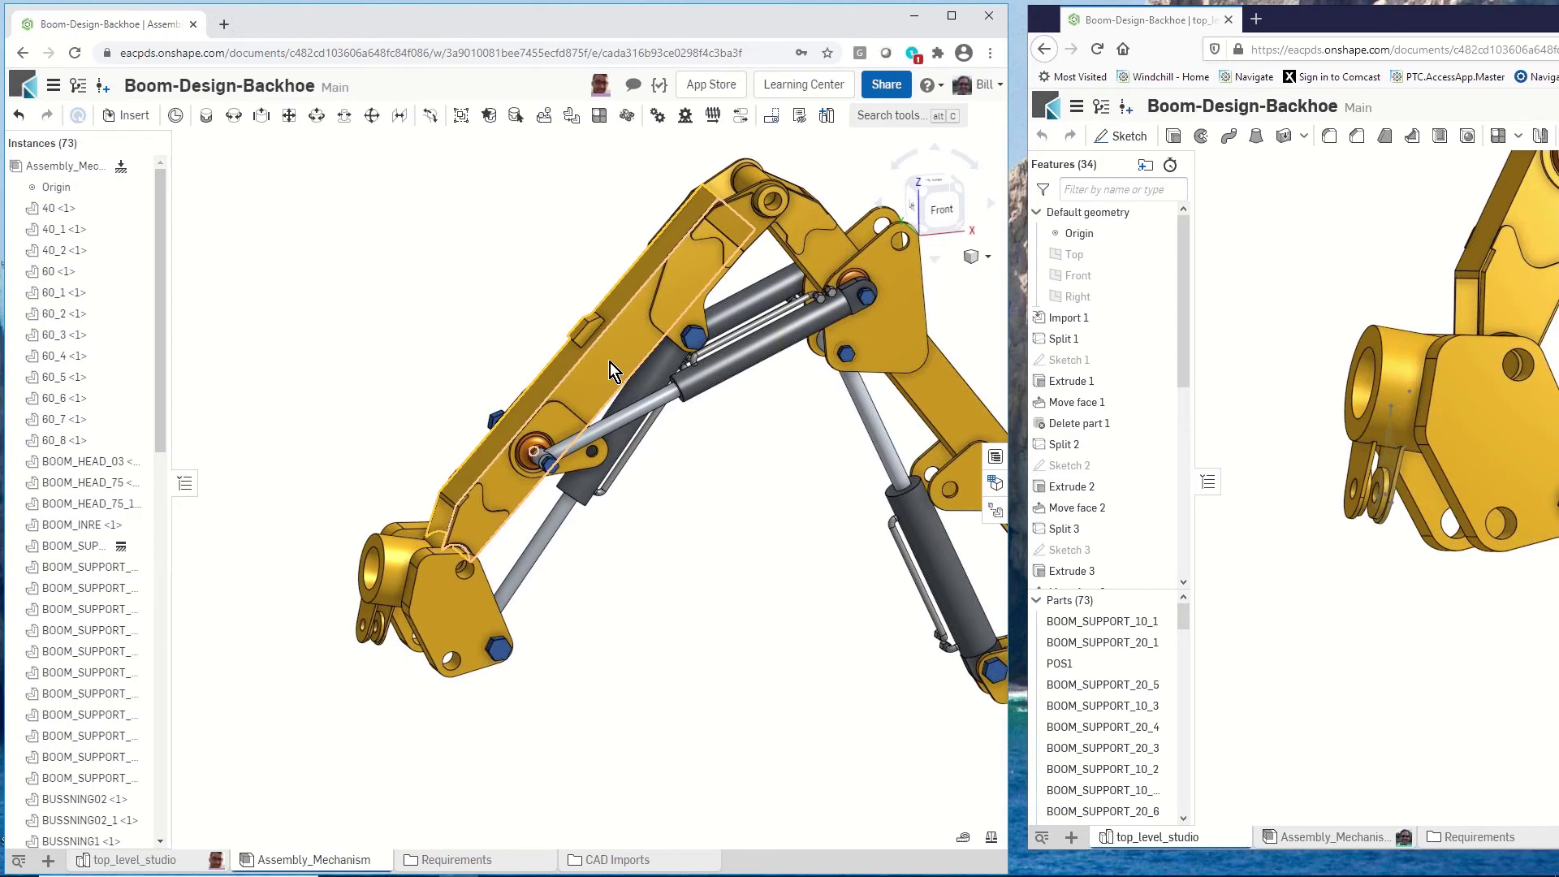
drag(611, 362, 595, 329)
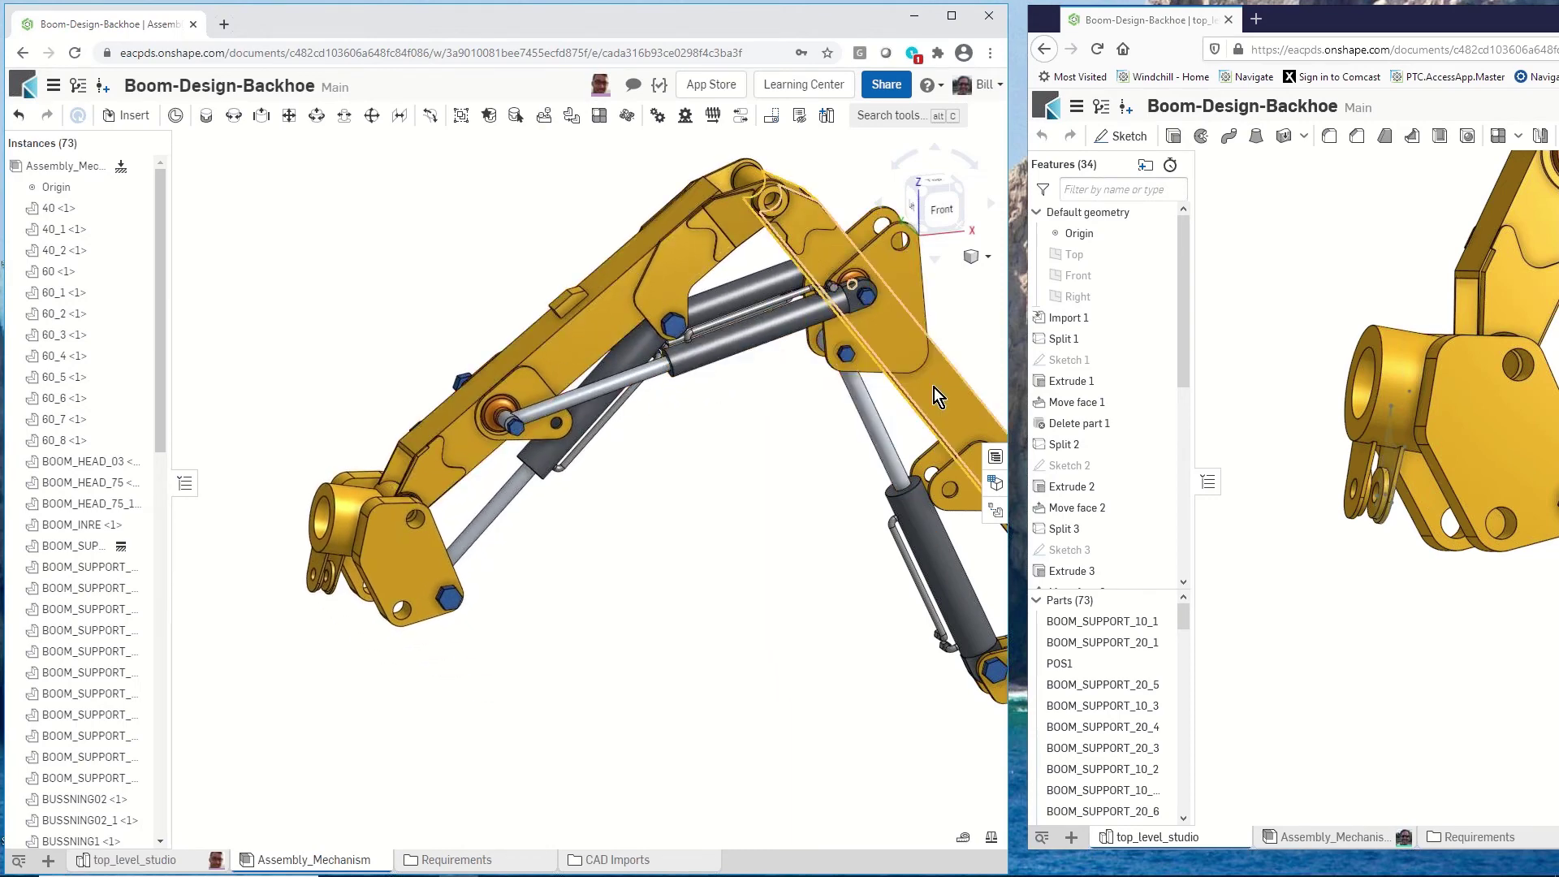
drag(933, 388, 875, 421)
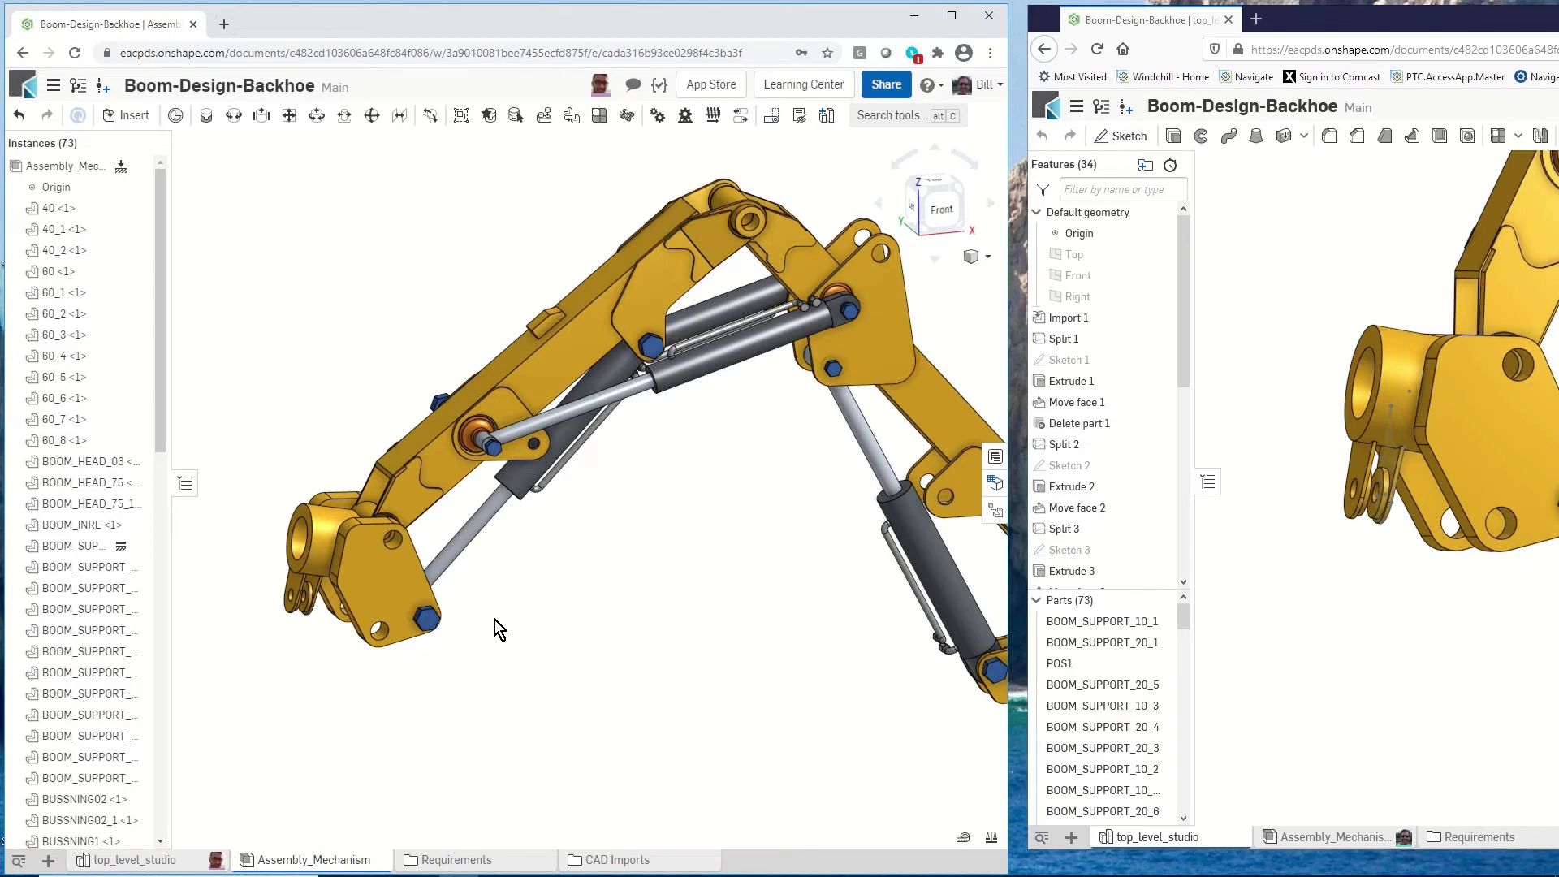
click(155, 857)
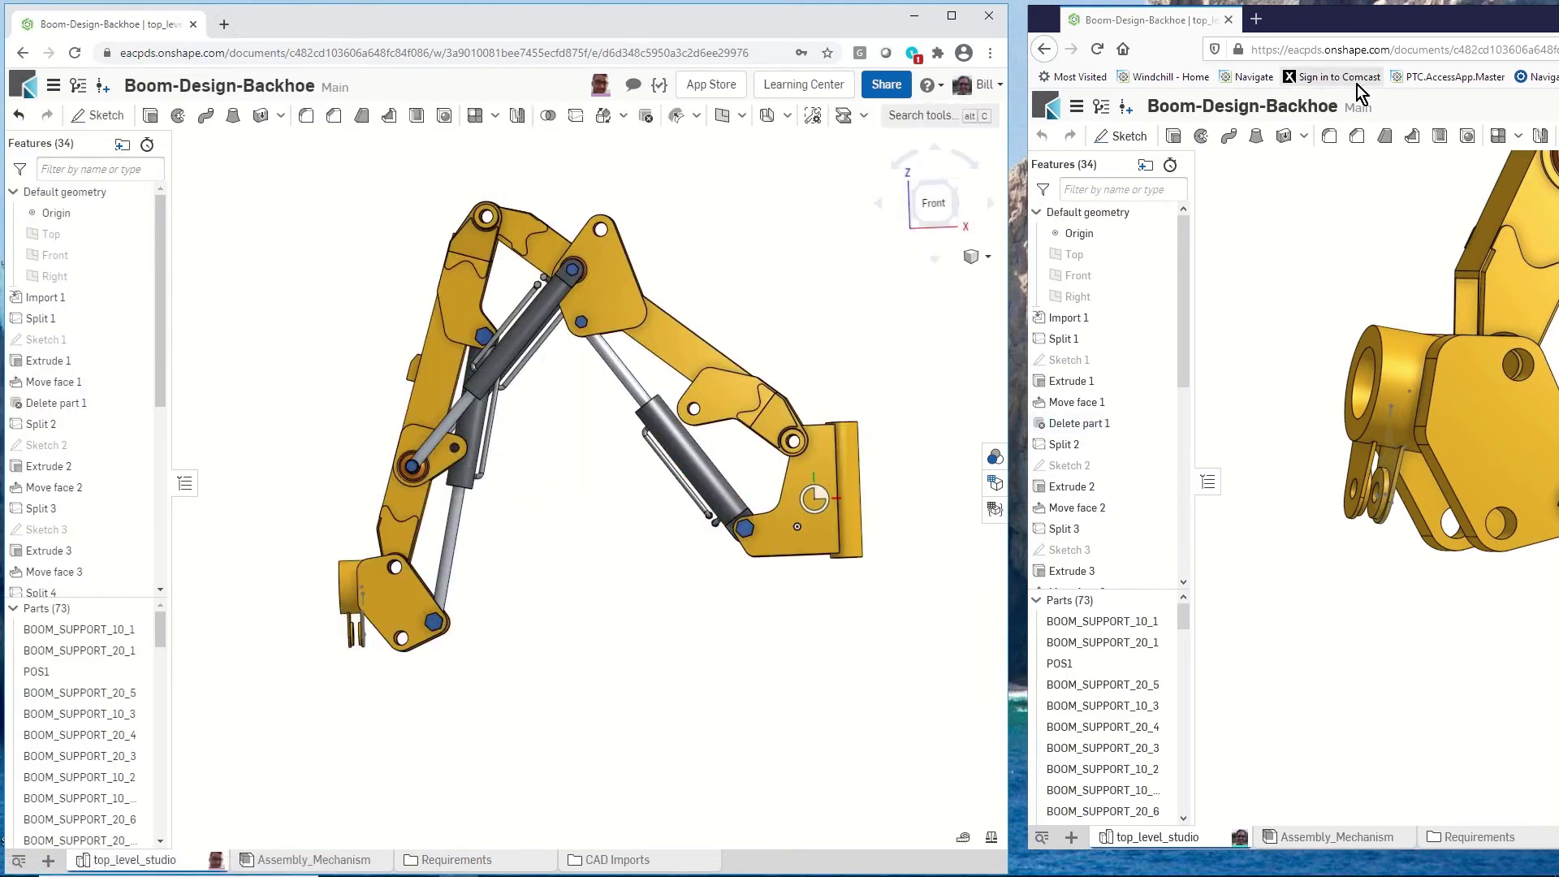
Bring the colleague's session in front of the original window and close its comments.
drag(1442, 25, 713, 26)
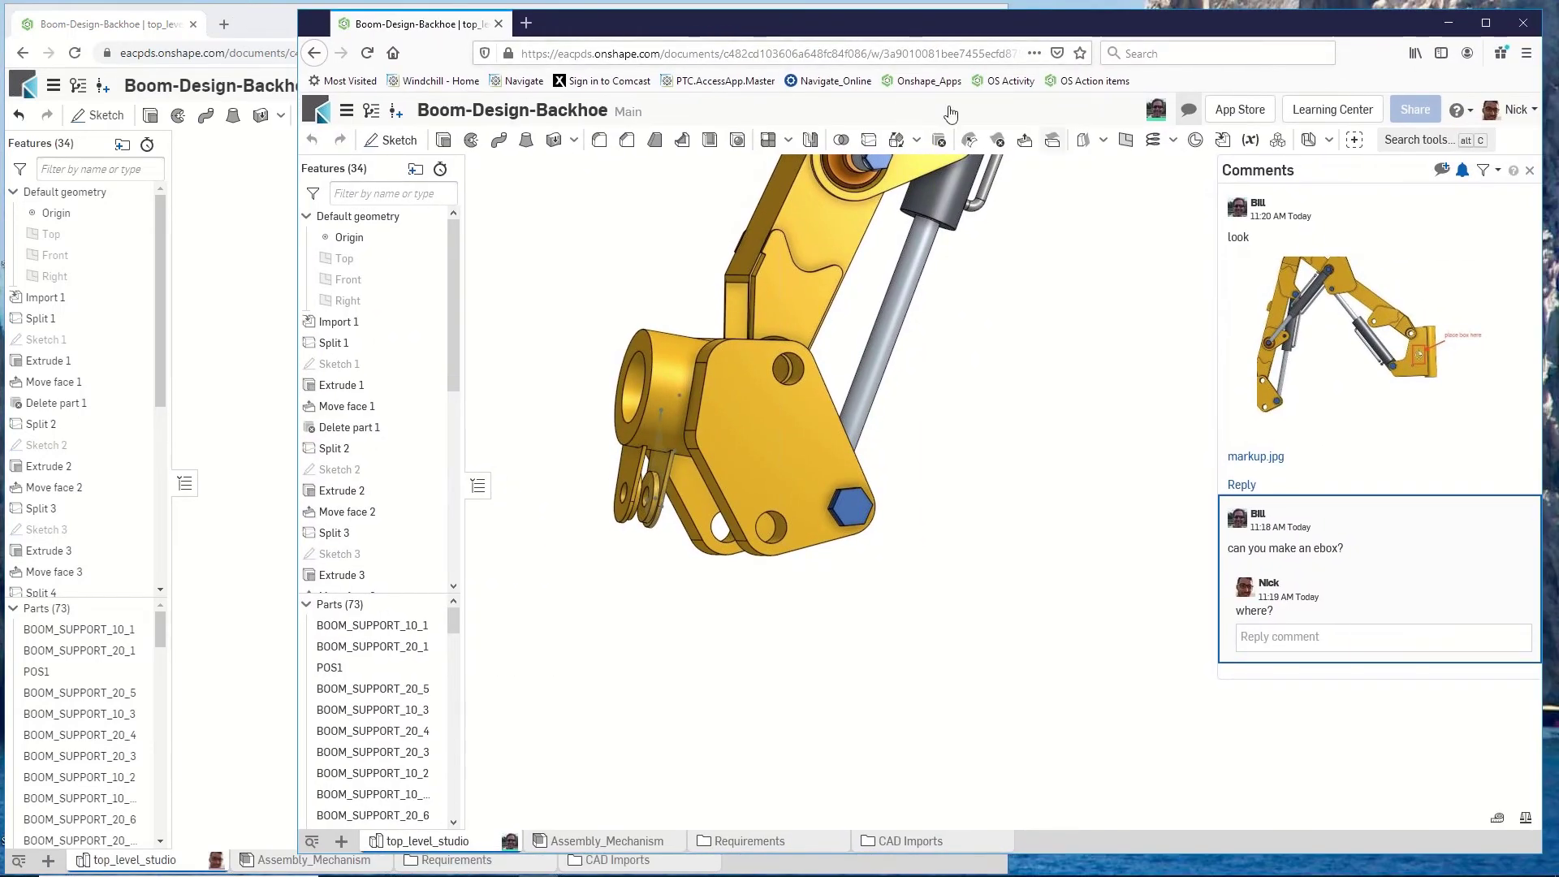
click(1188, 111)
Start a new sketch on the front face of the mounting bracket plate in the colleague's session.
scroll(693, 630, down, 2)
scroll(692, 637, down, 1)
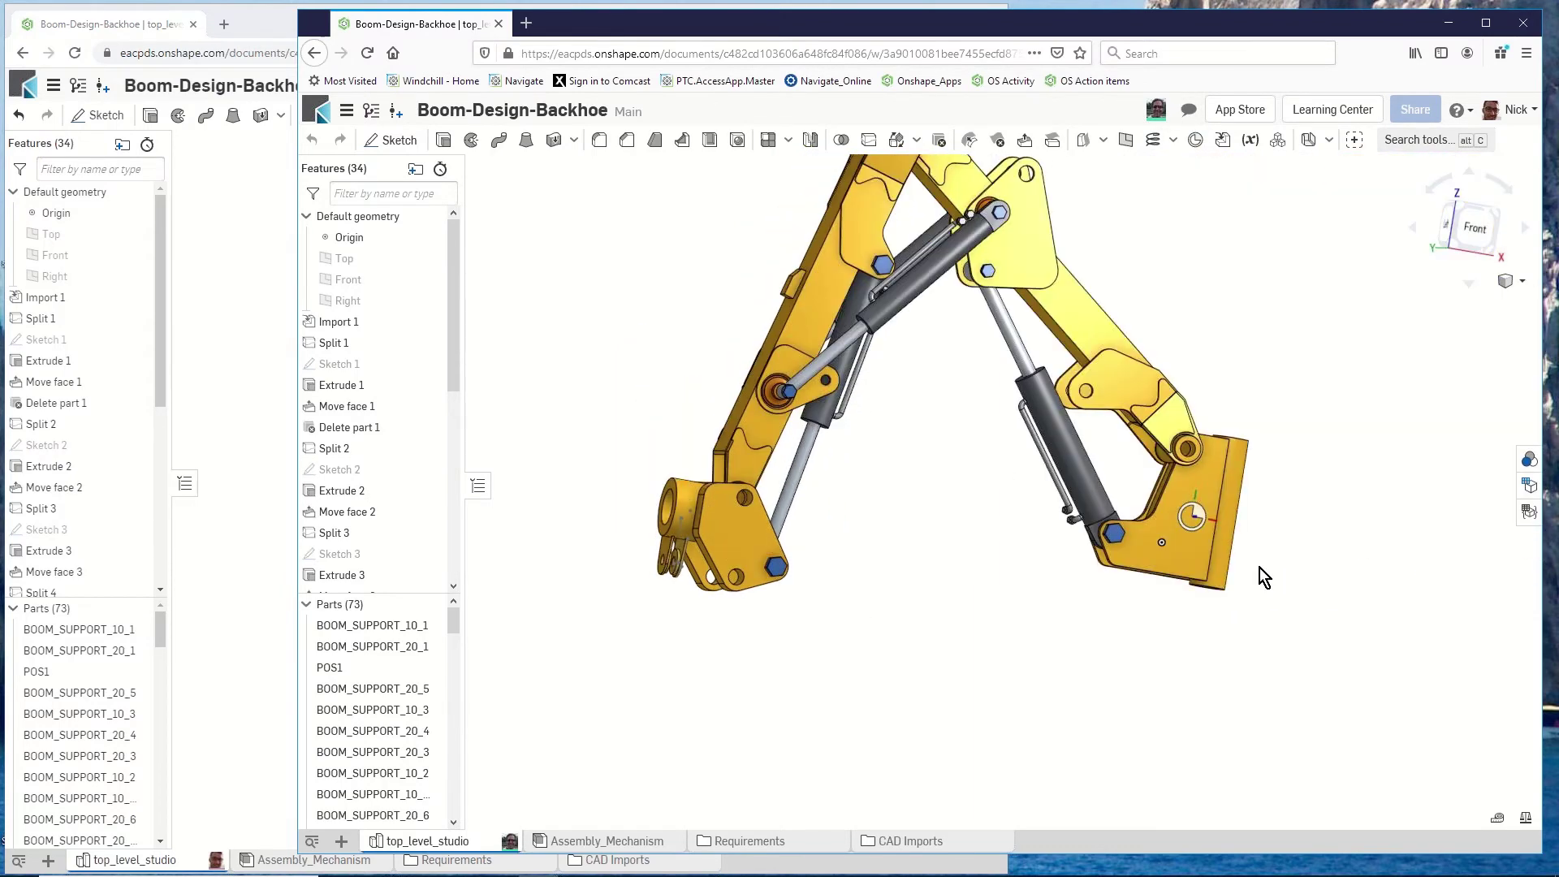
scroll(1293, 485, up, 5)
mouse_move(1074, 560)
right_down()
mouse_move(1026, 557)
mouse_move(1064, 544)
right_up()
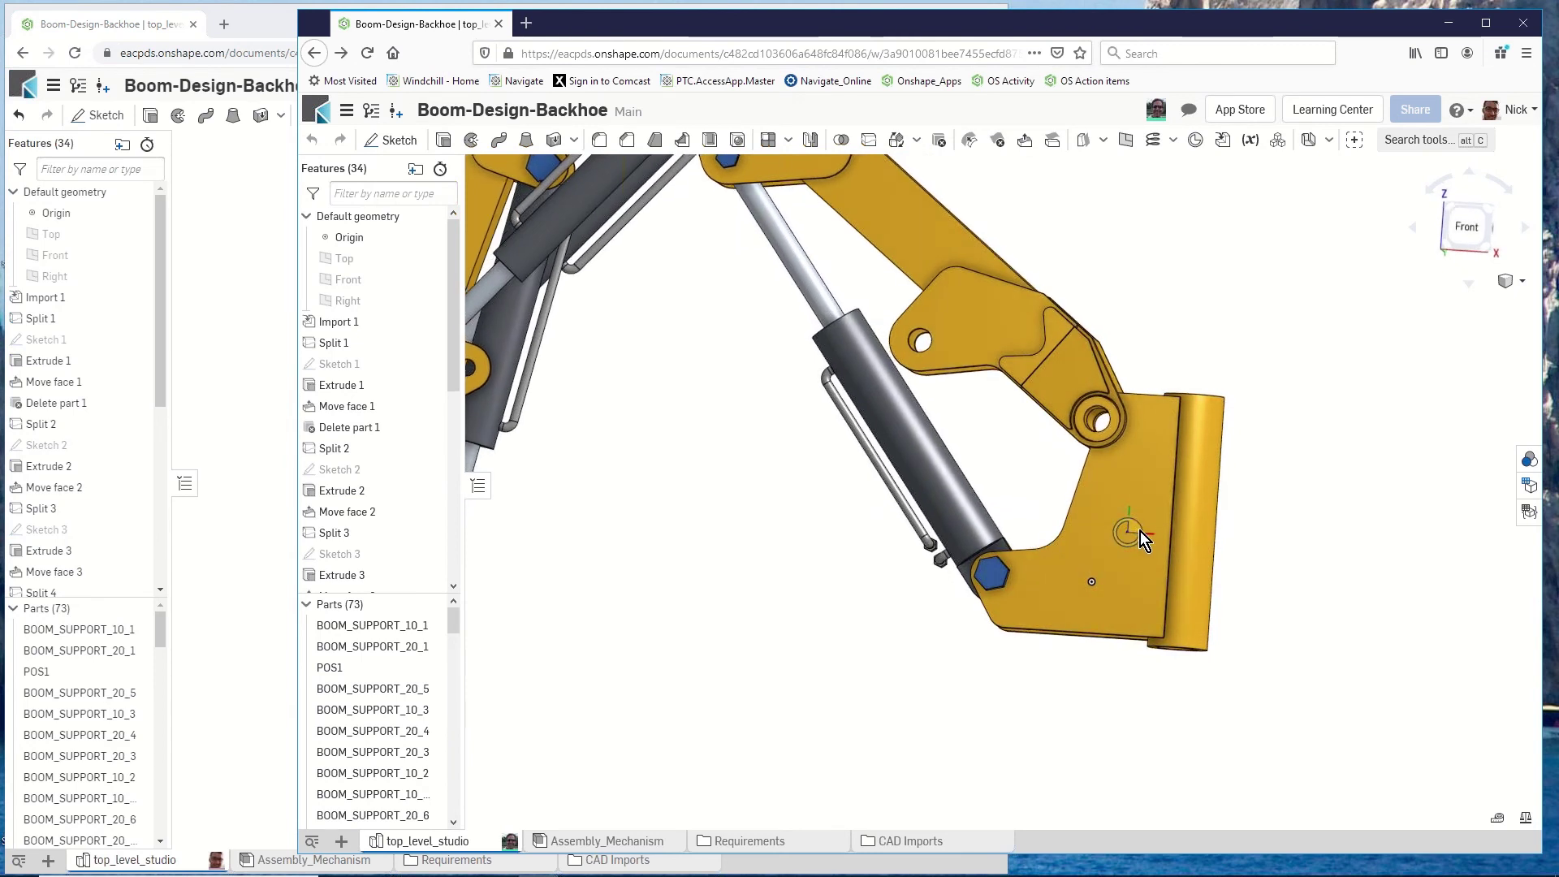
scroll(1140, 531, up, 2)
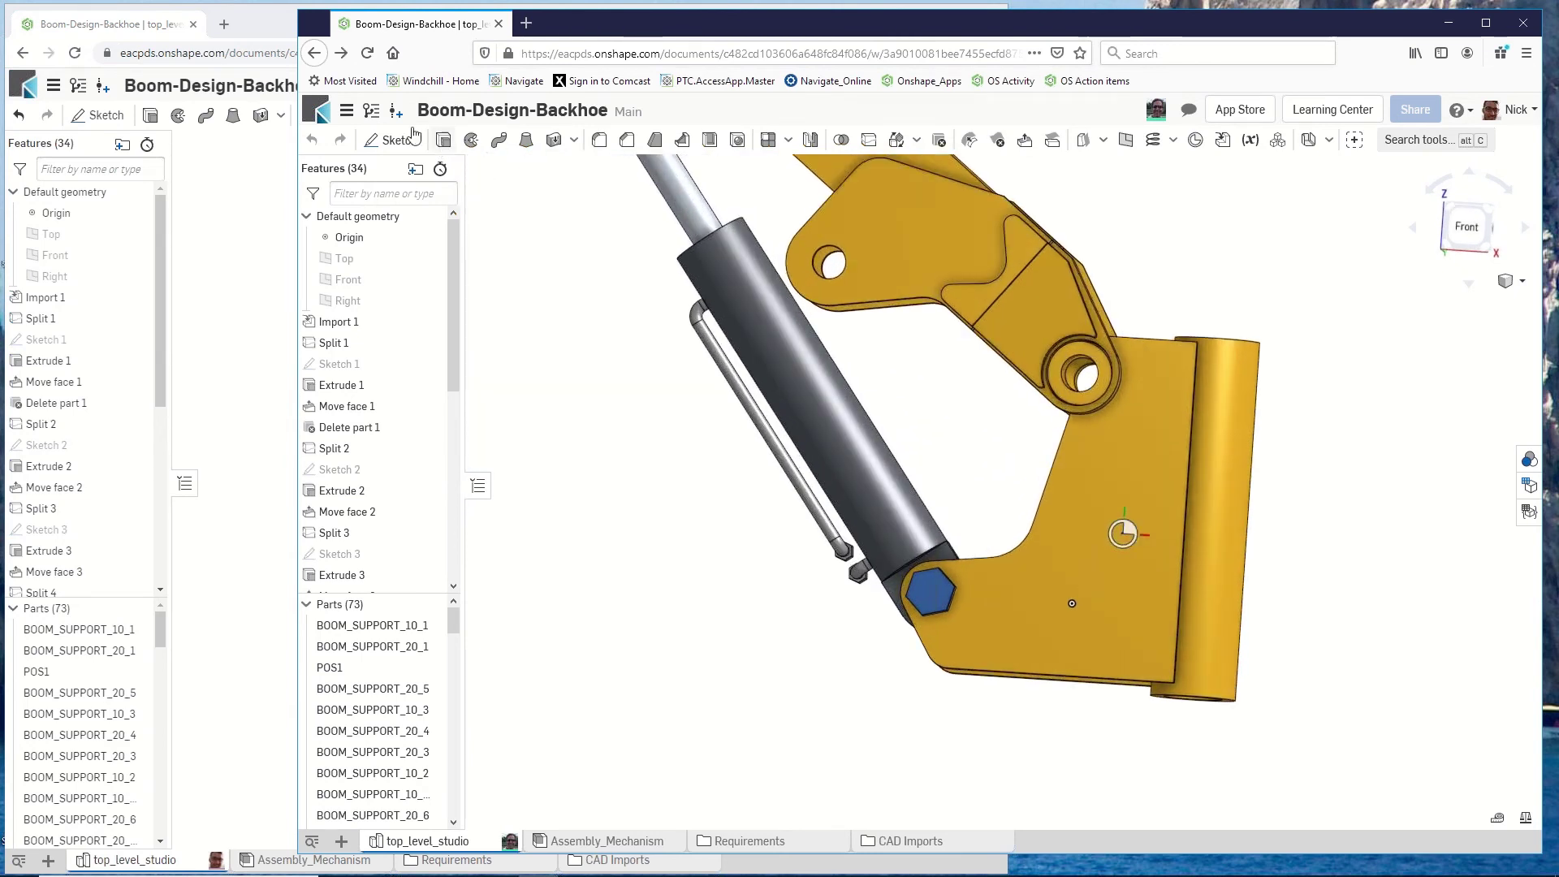
click(391, 139)
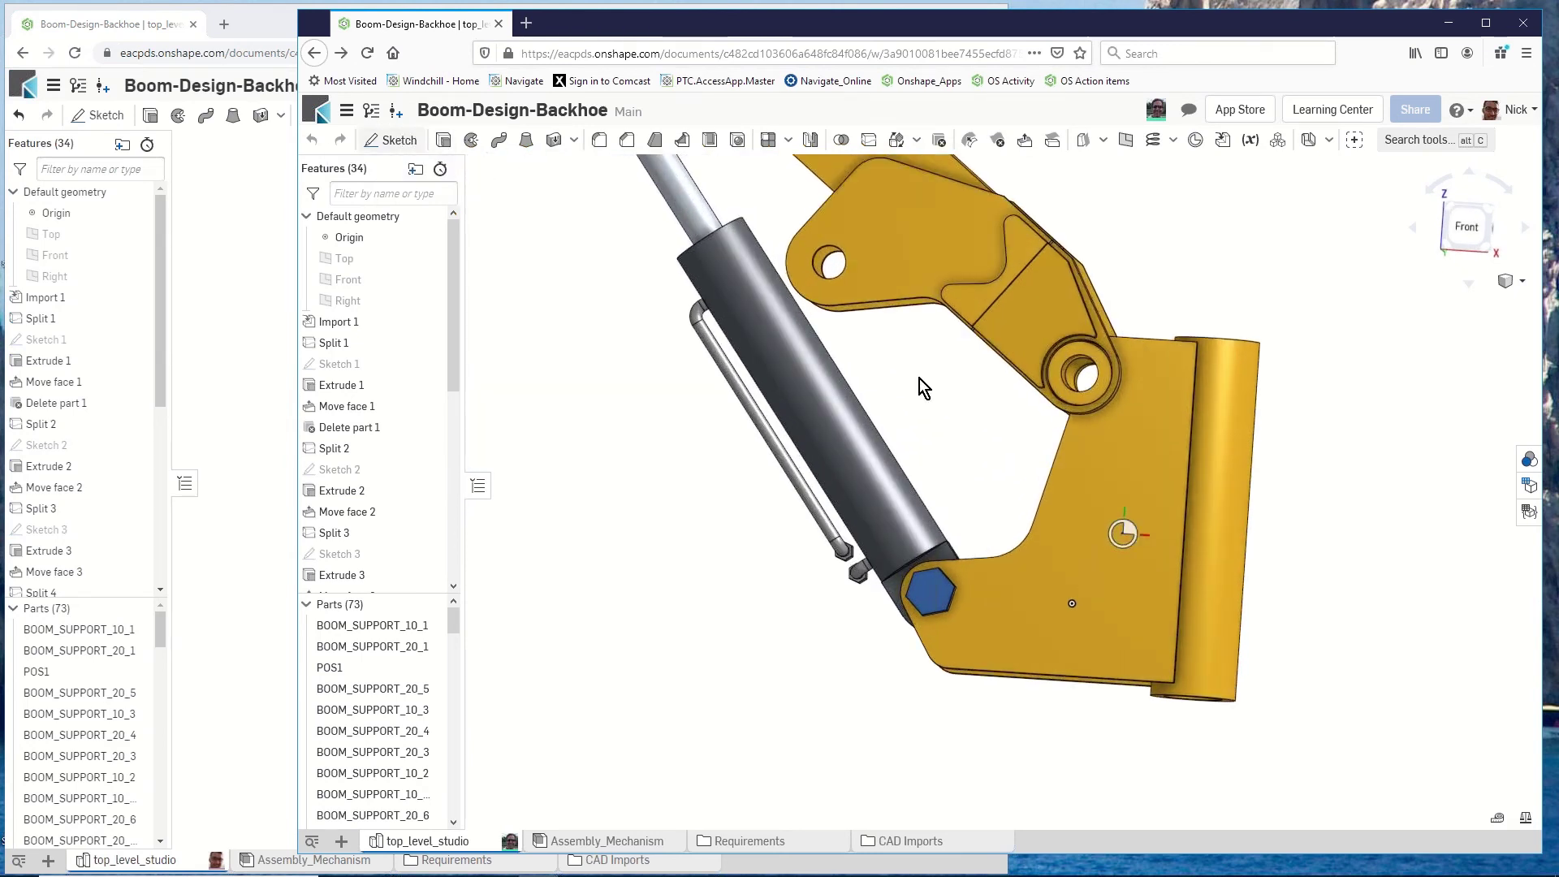
click(1074, 554)
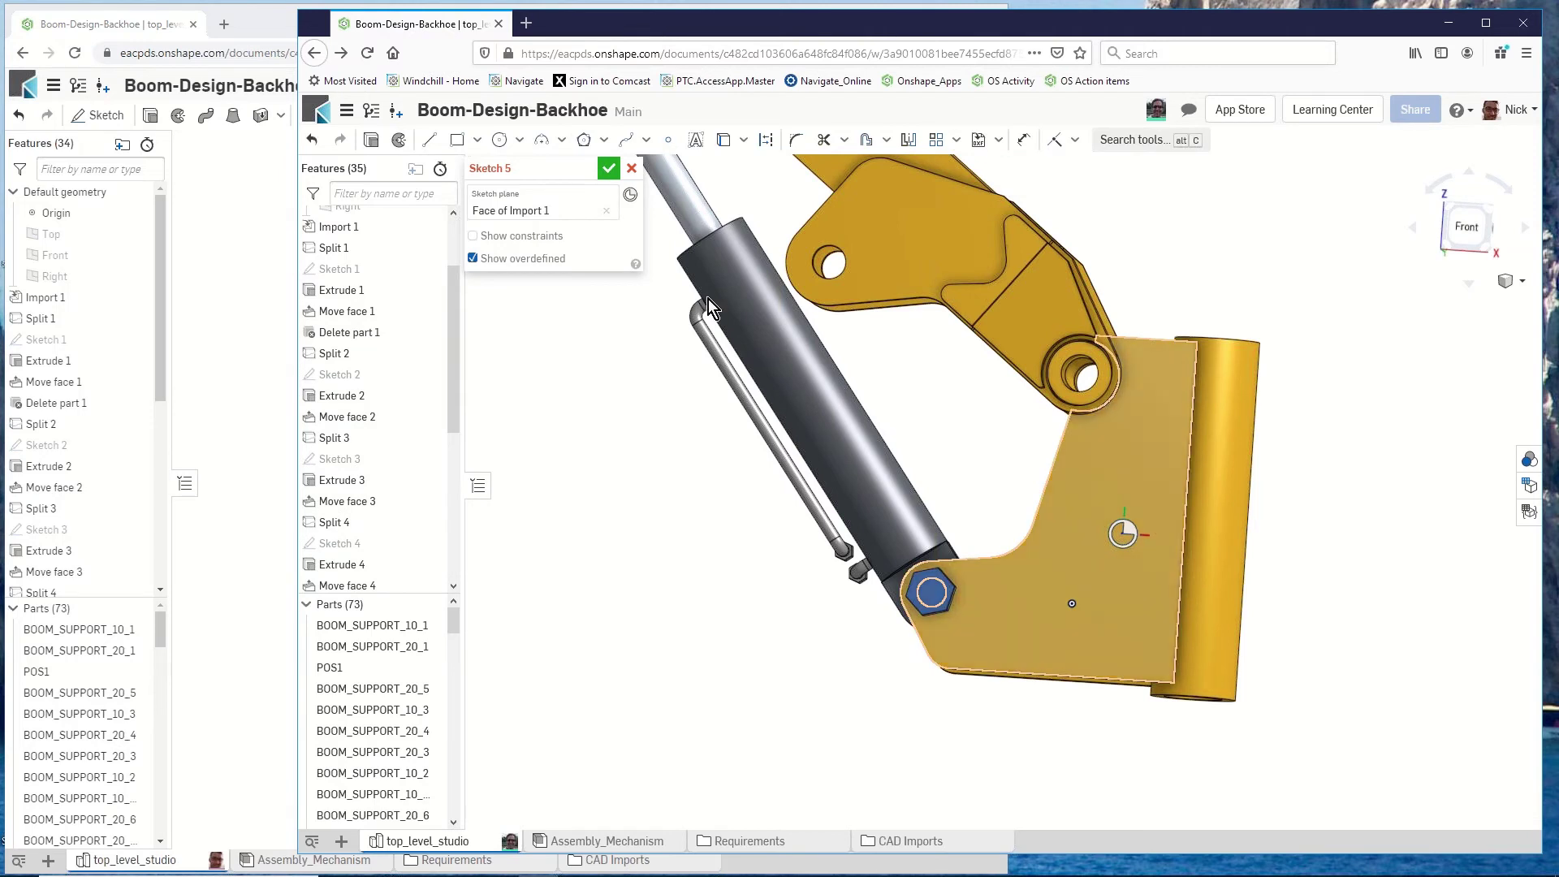
Sketch a centre-point rectangle 6 in wide and 9 in high at the mate connector on the bracket plate, and finish the sketch.
click(477, 140)
key(r)
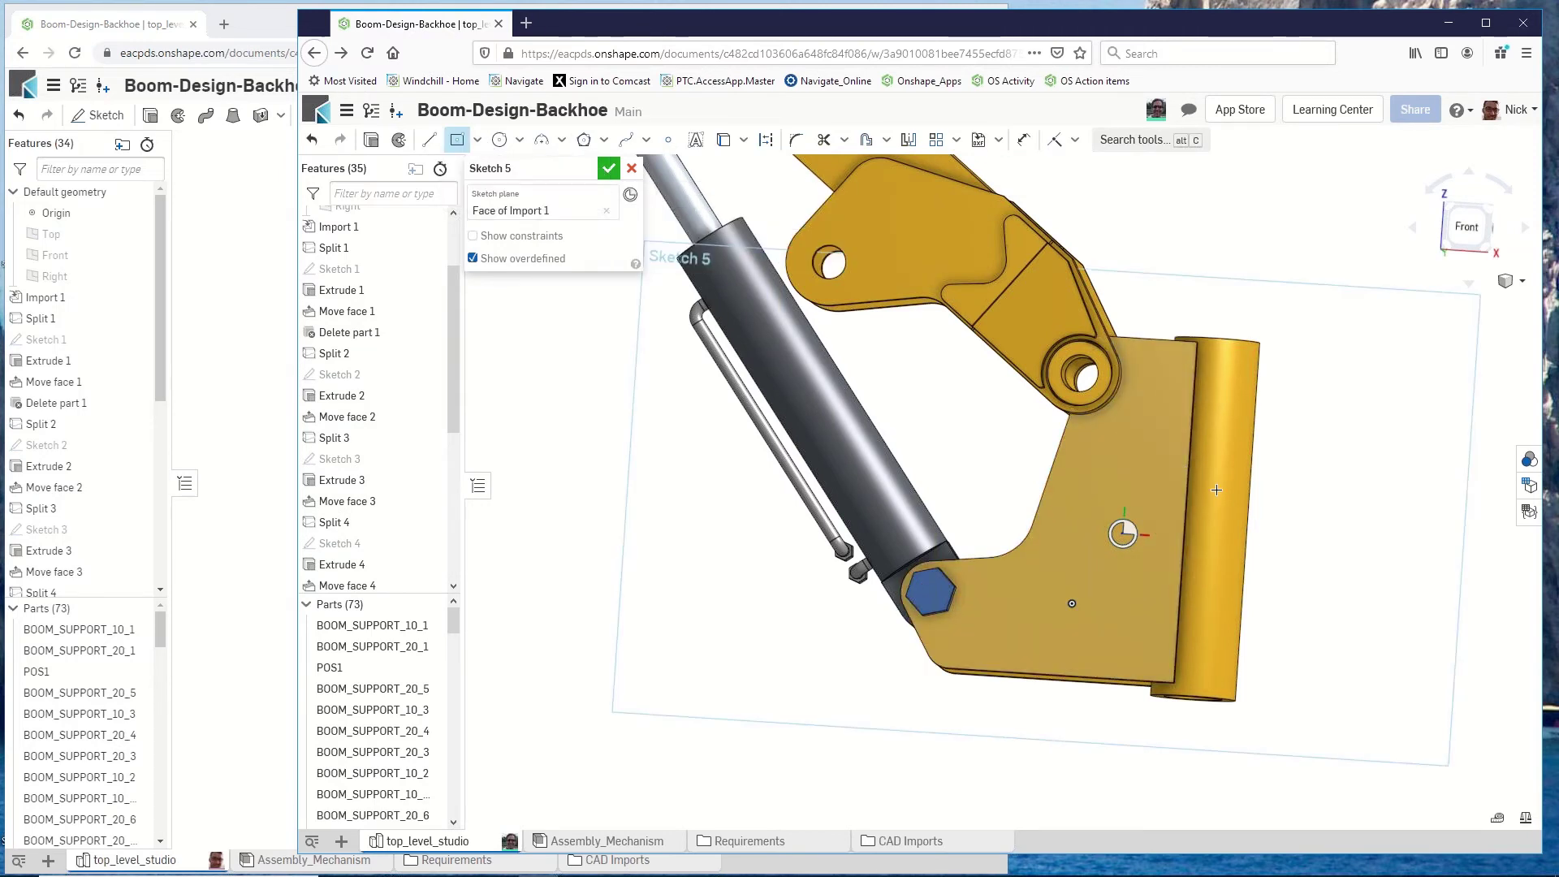
click(1123, 533)
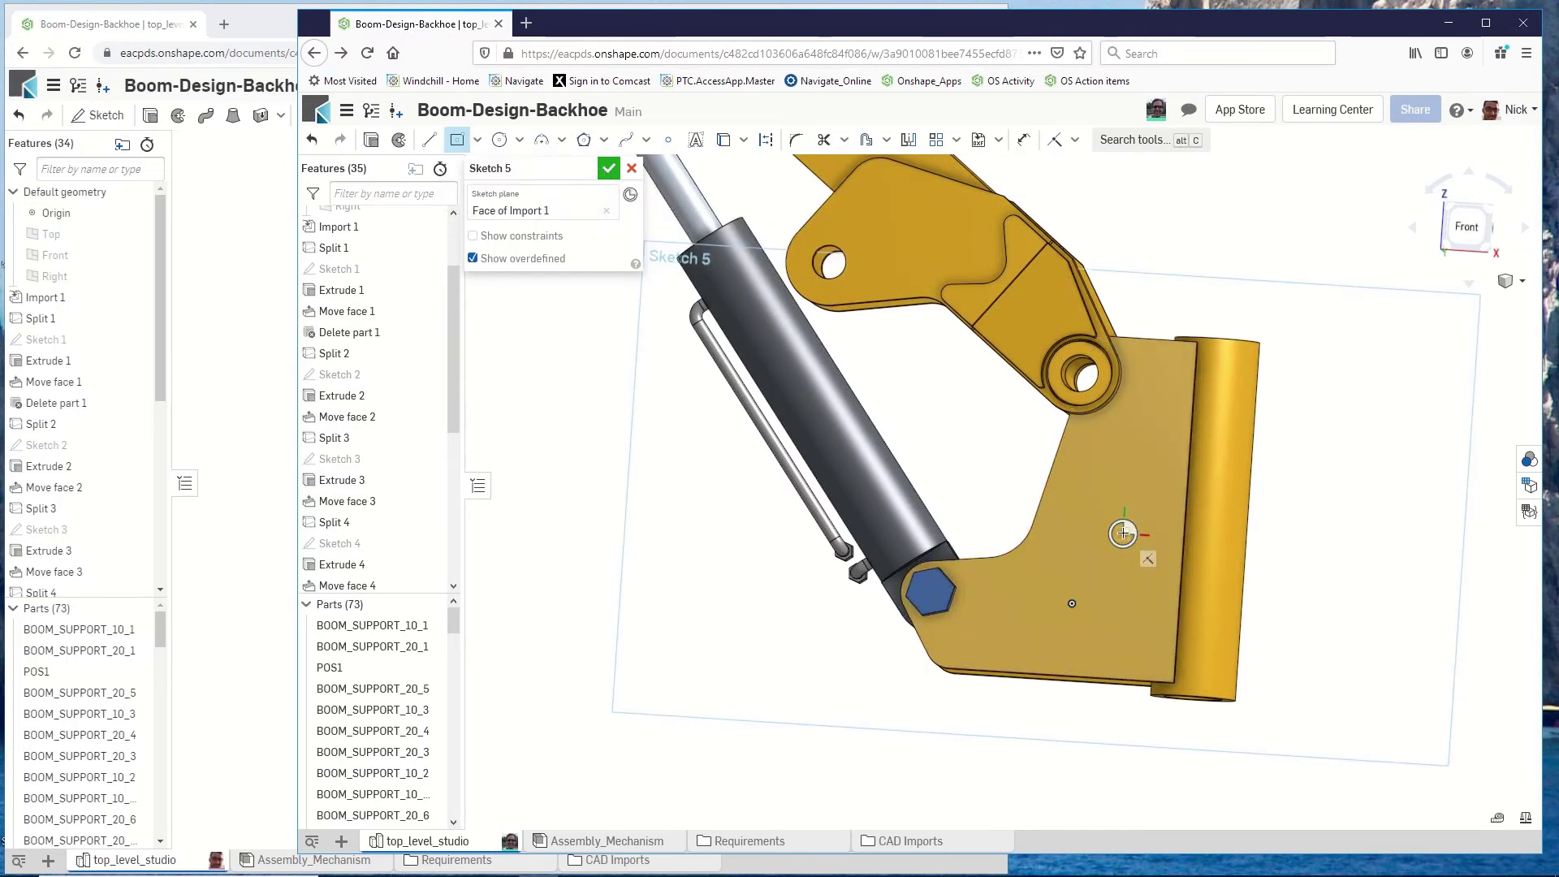
click(1087, 482)
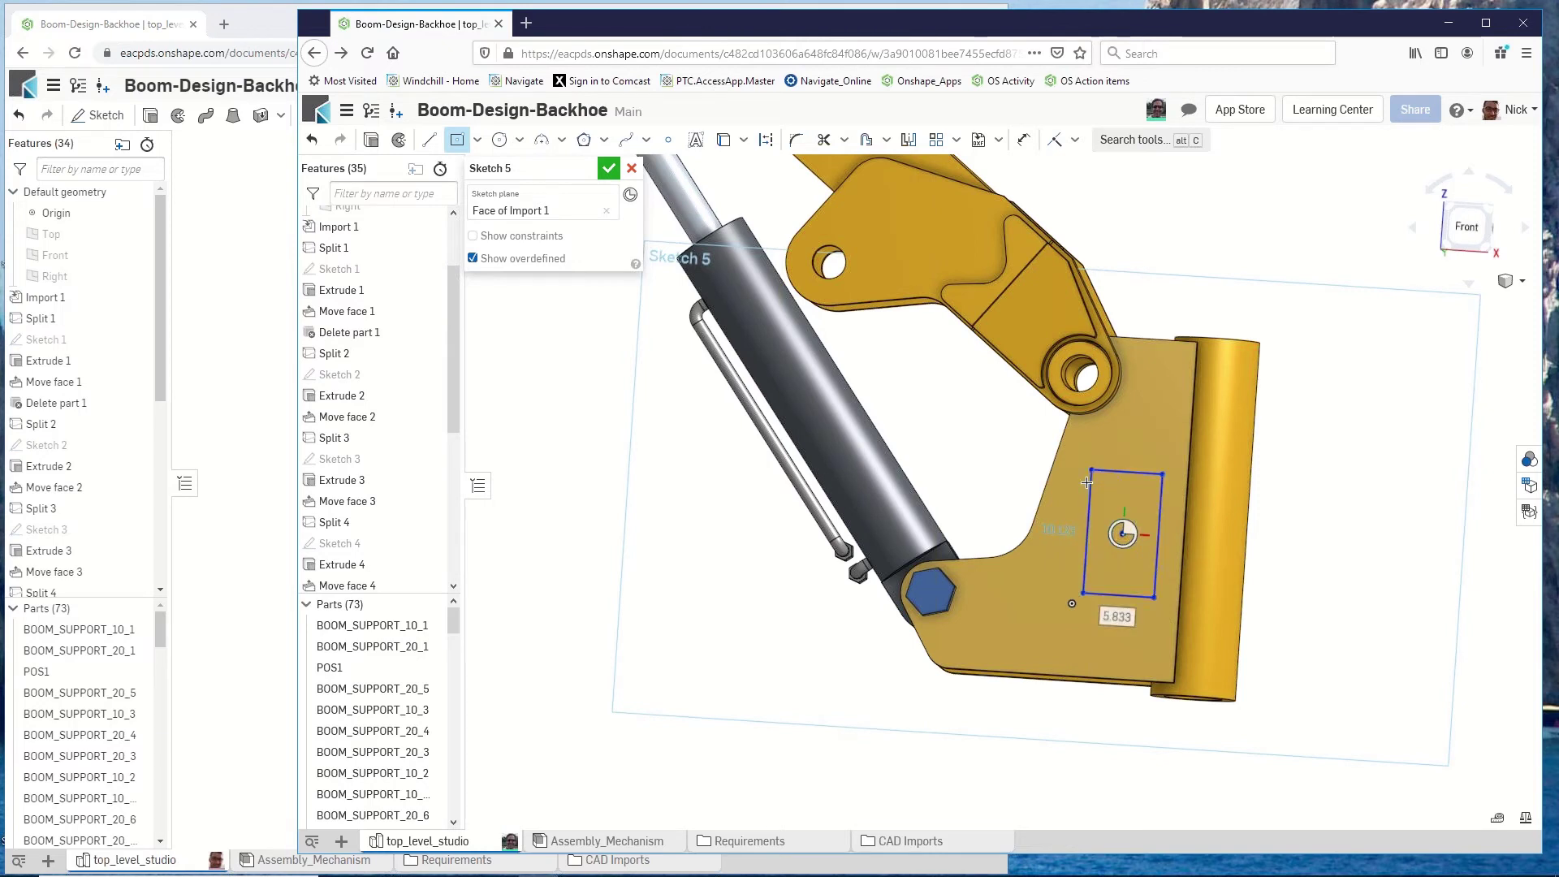
text(6)
key(Tab)
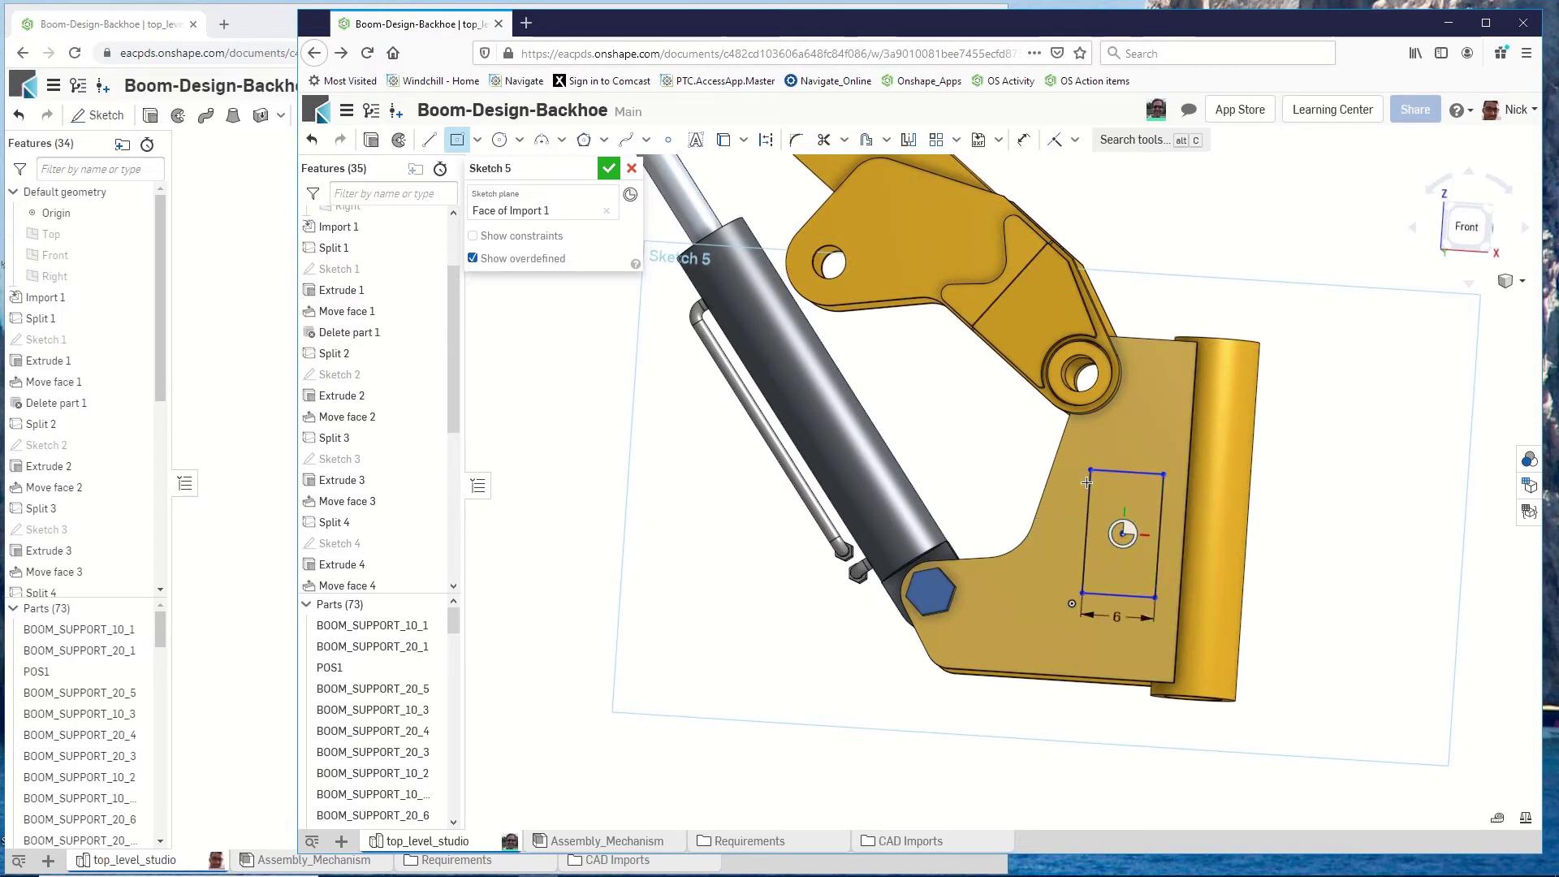
text(9)
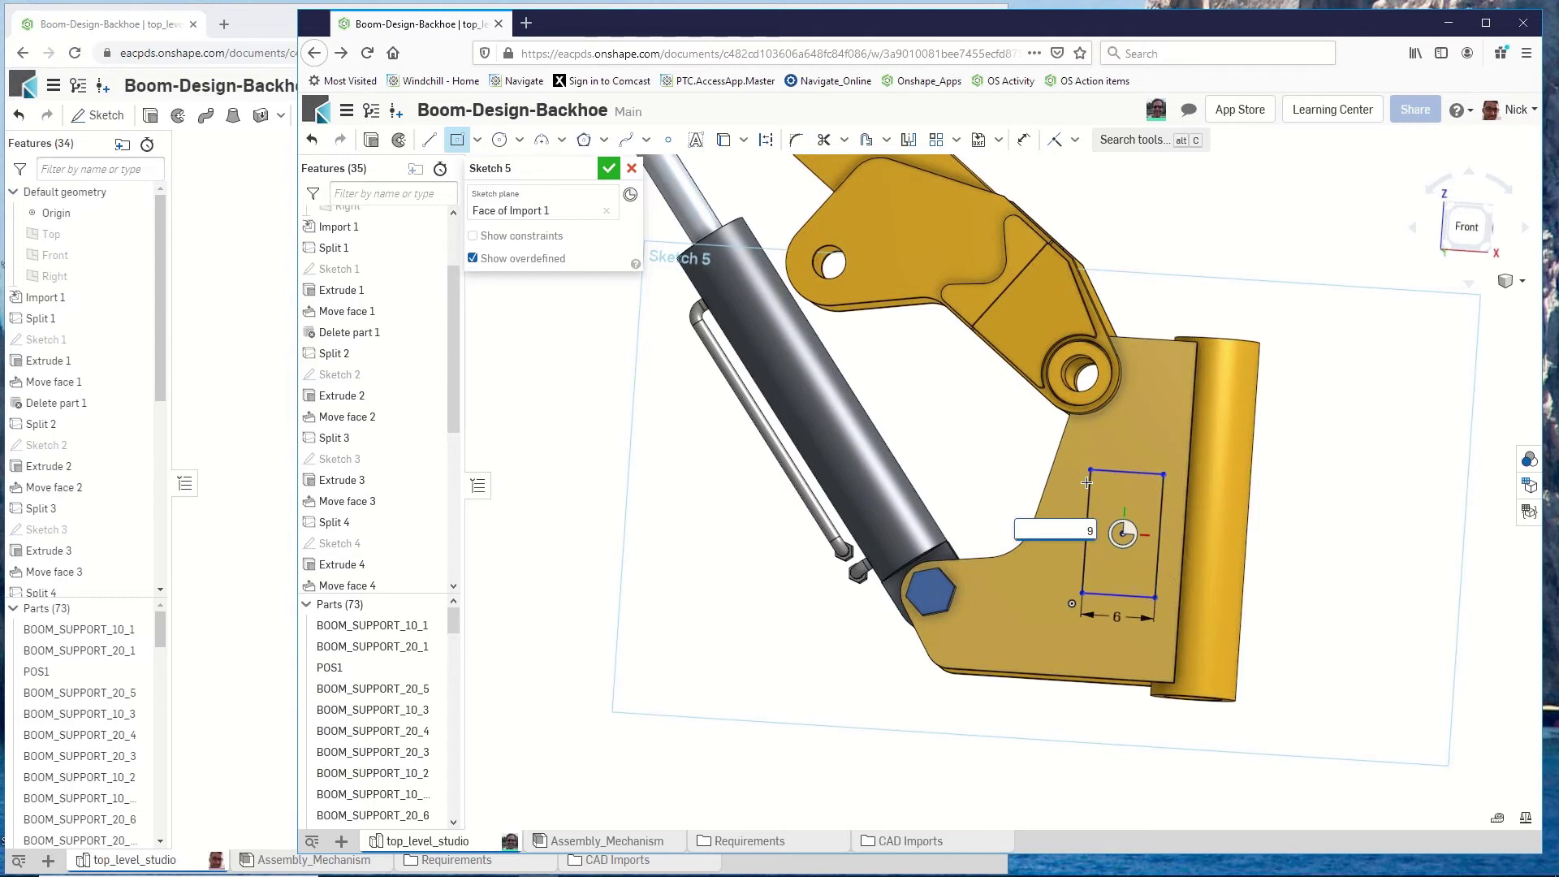
key(Return)
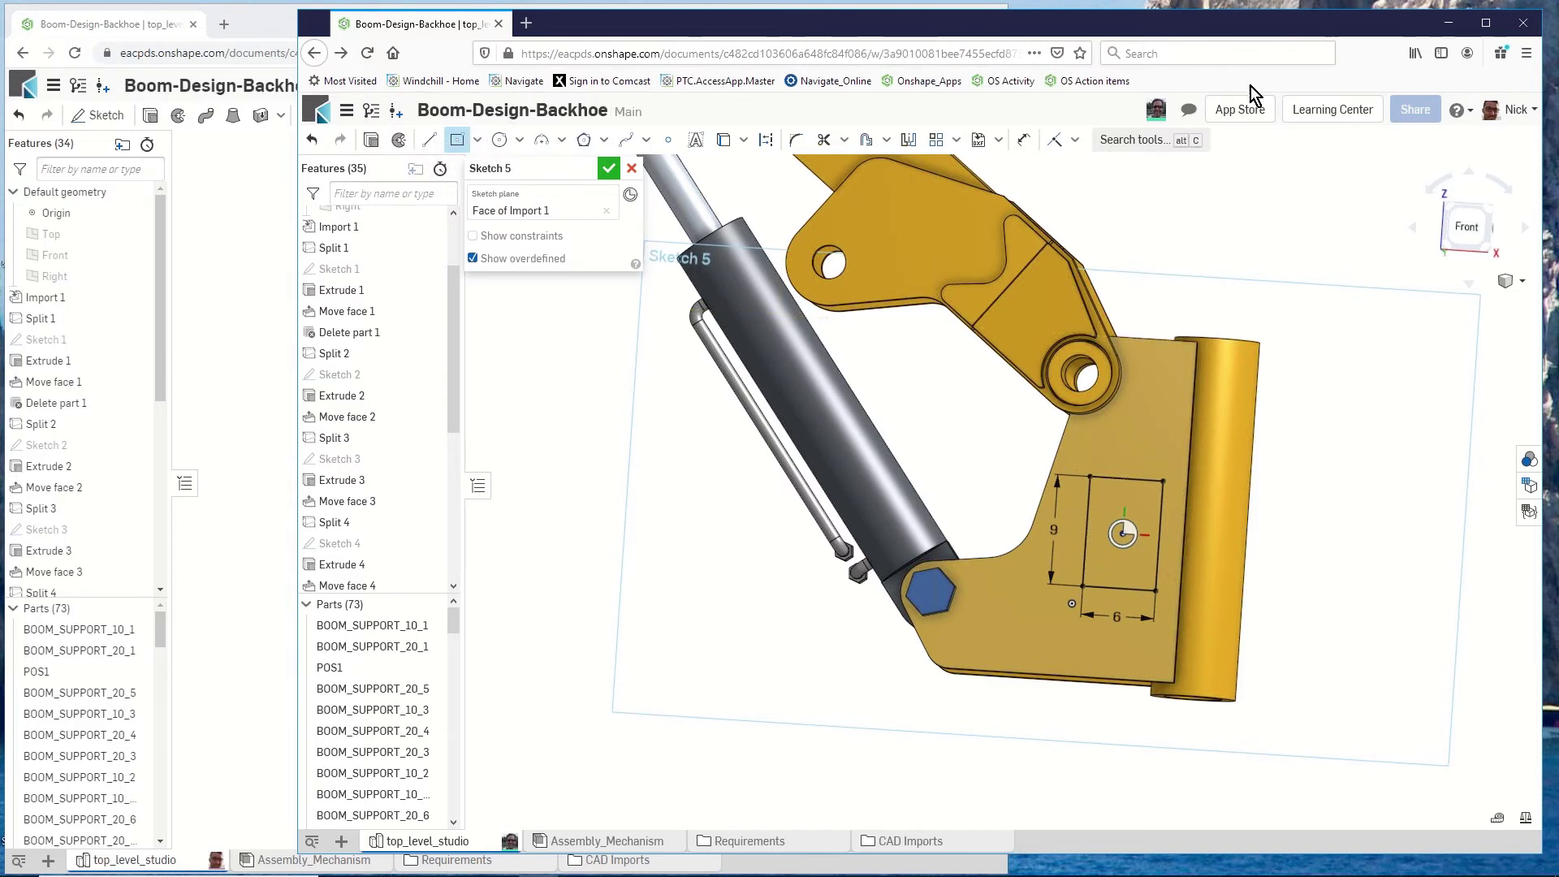
click(610, 169)
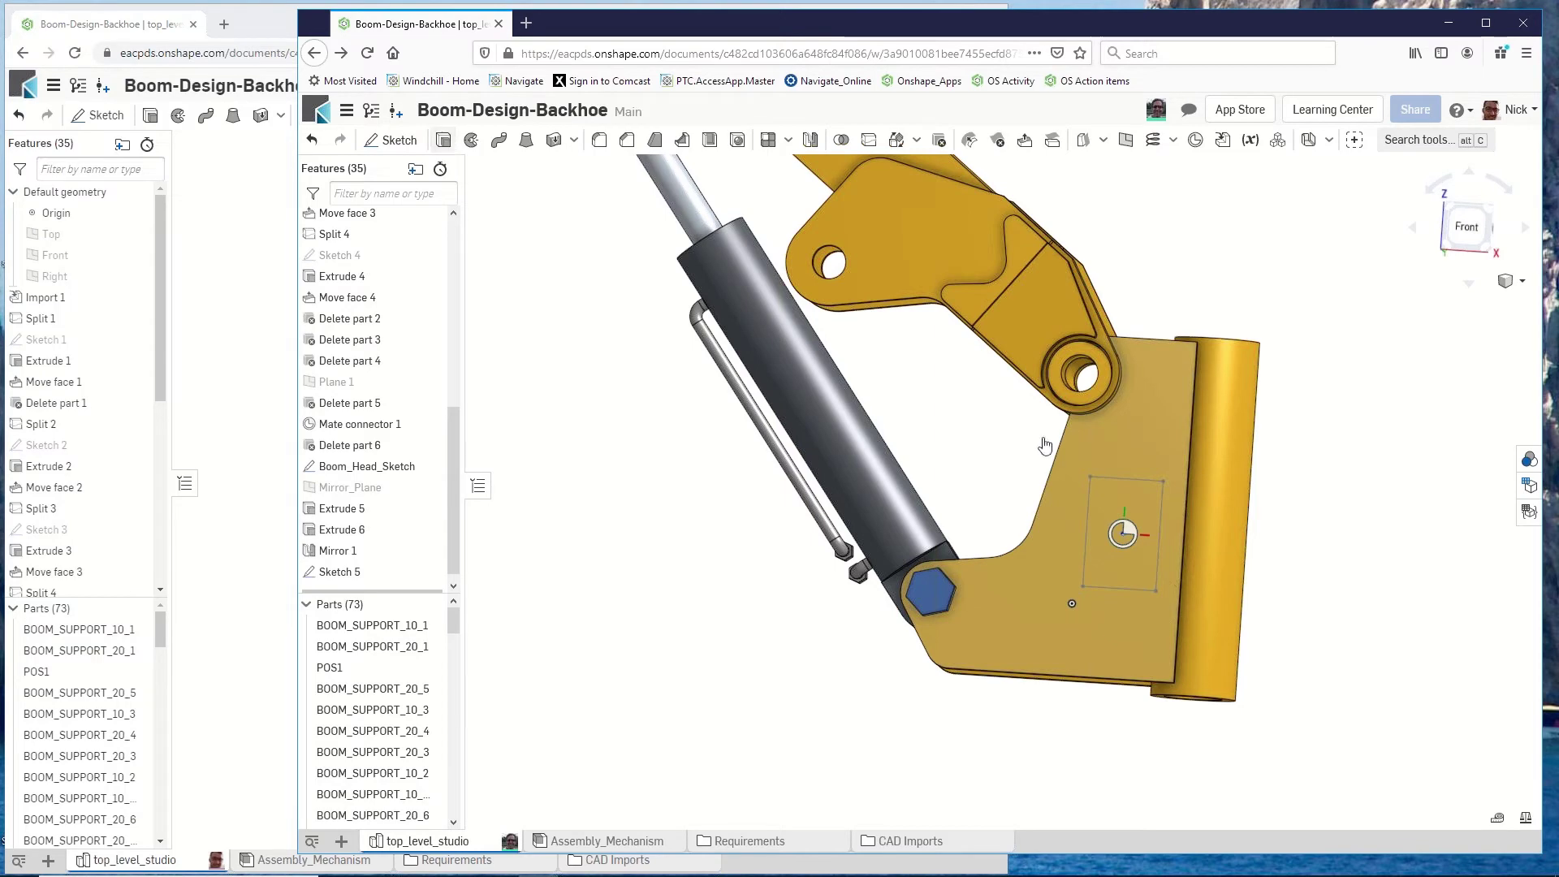
Extrude the rectangle to a blind depth of 2 in as a new solid part.
click(443, 142)
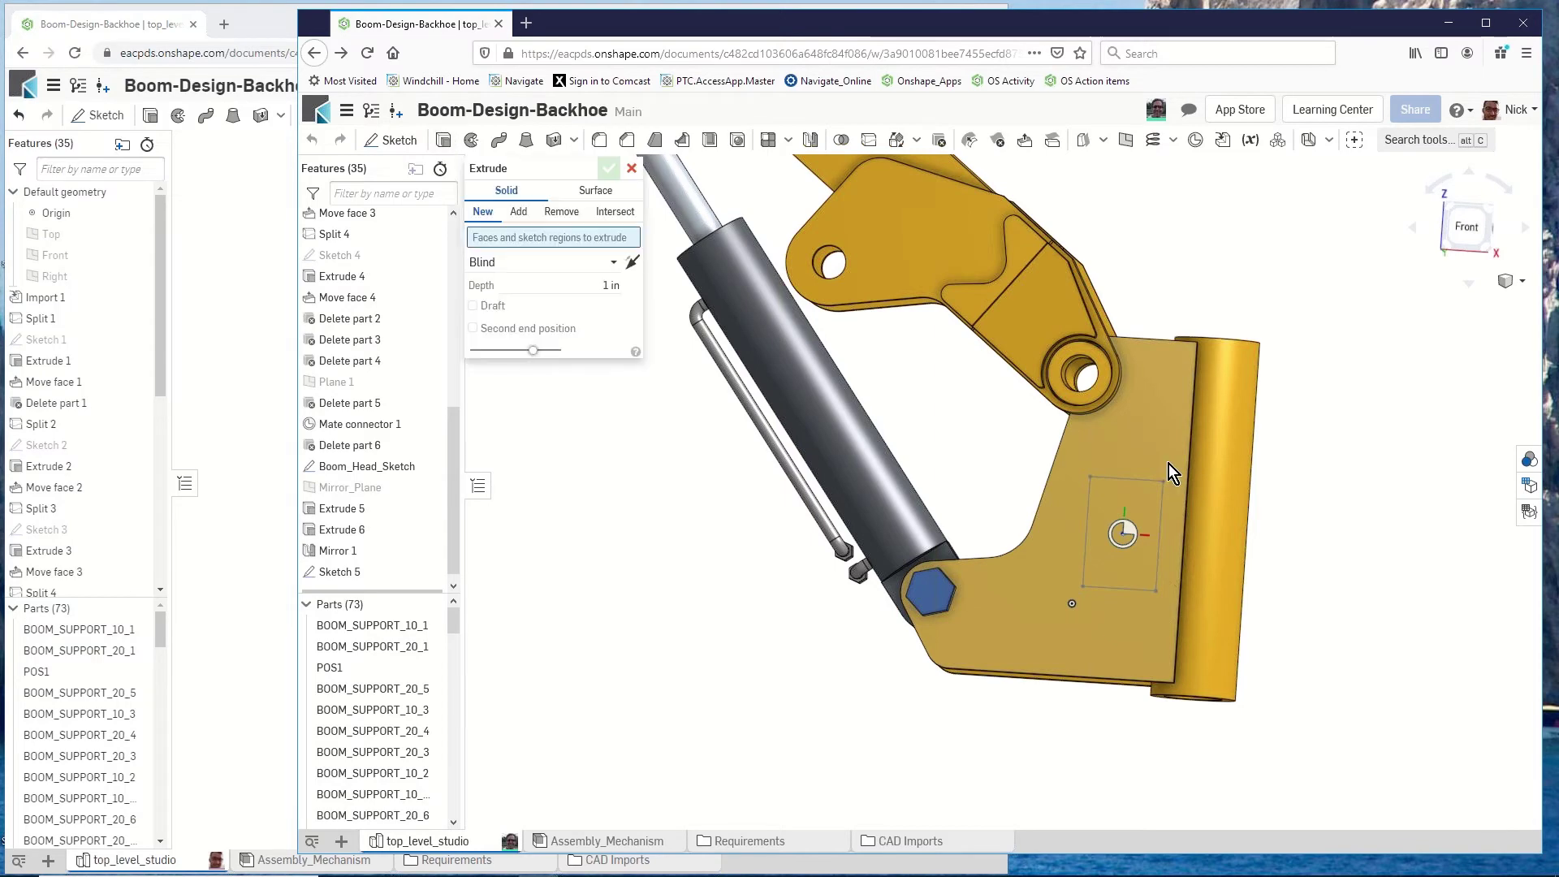
click(1125, 493)
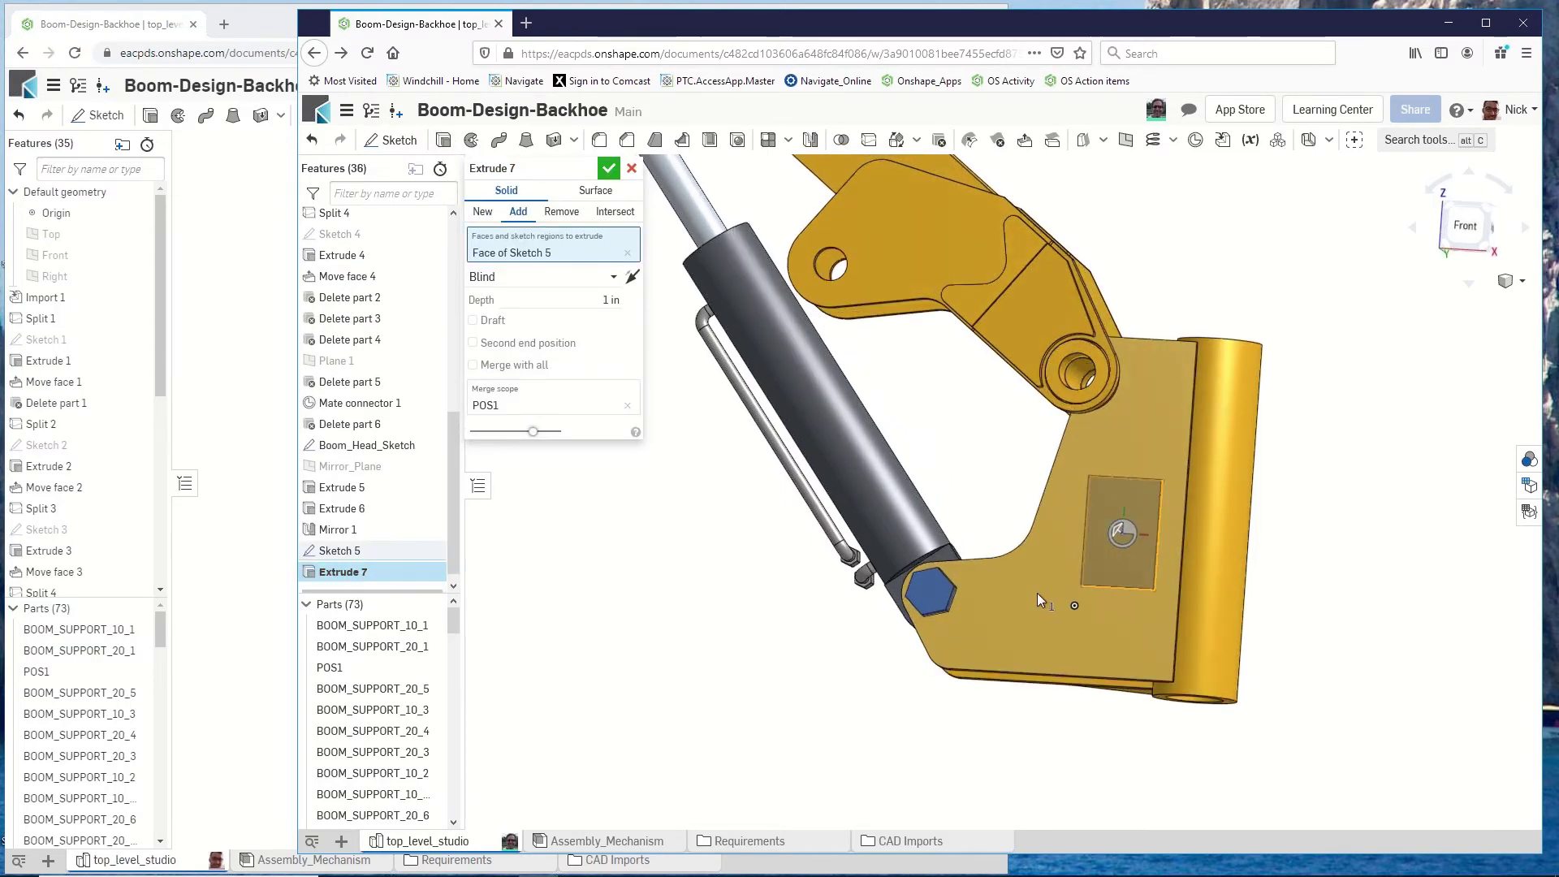
right_drag(1036, 592, 987, 597)
scroll(978, 424, up, 3)
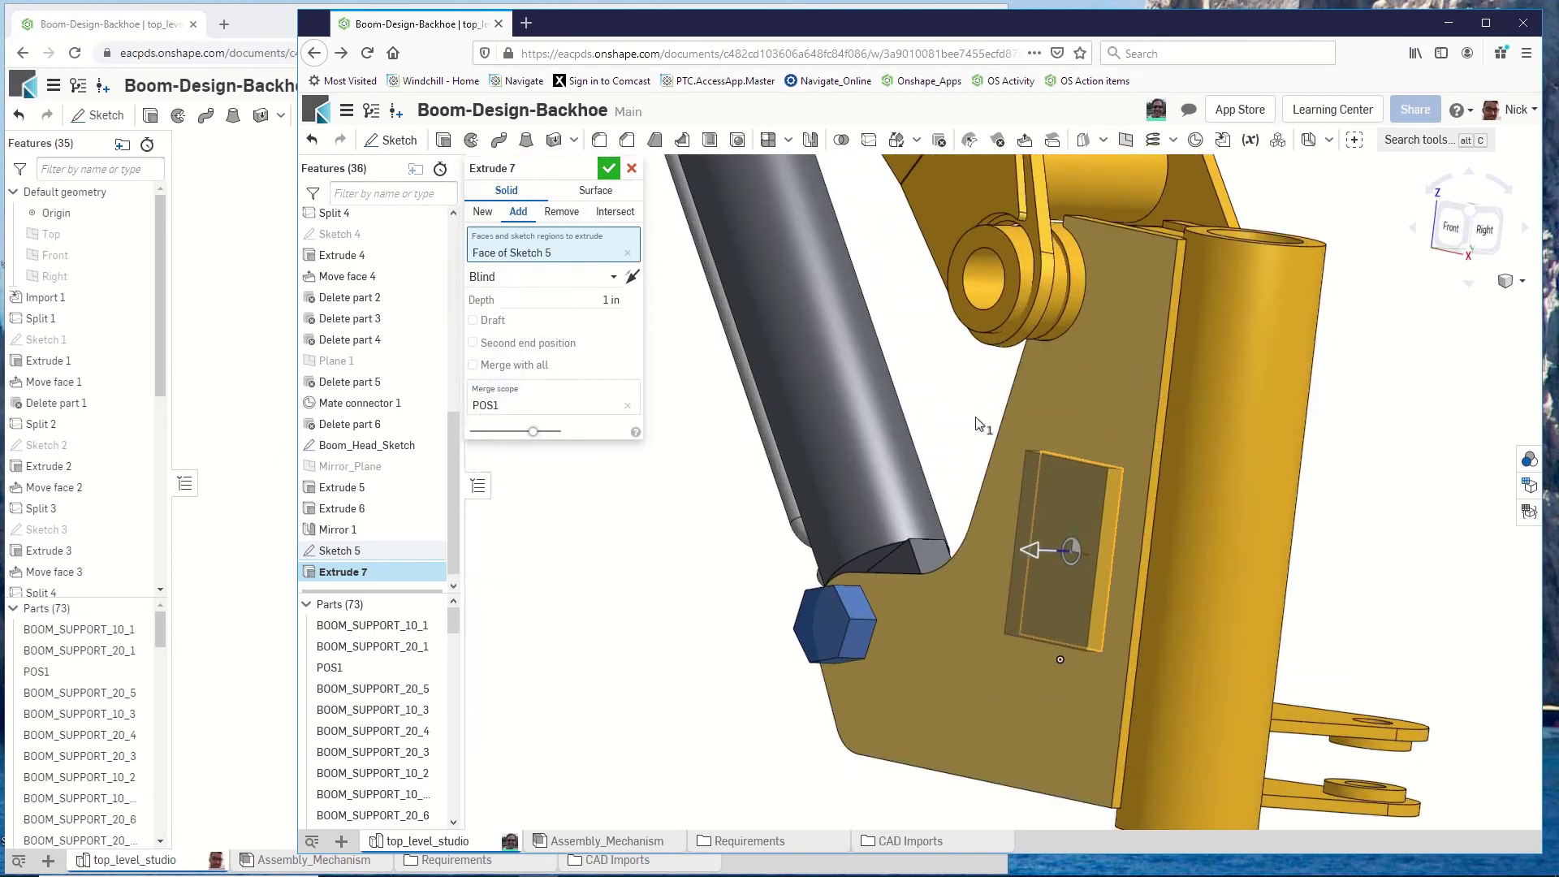
click(602, 300)
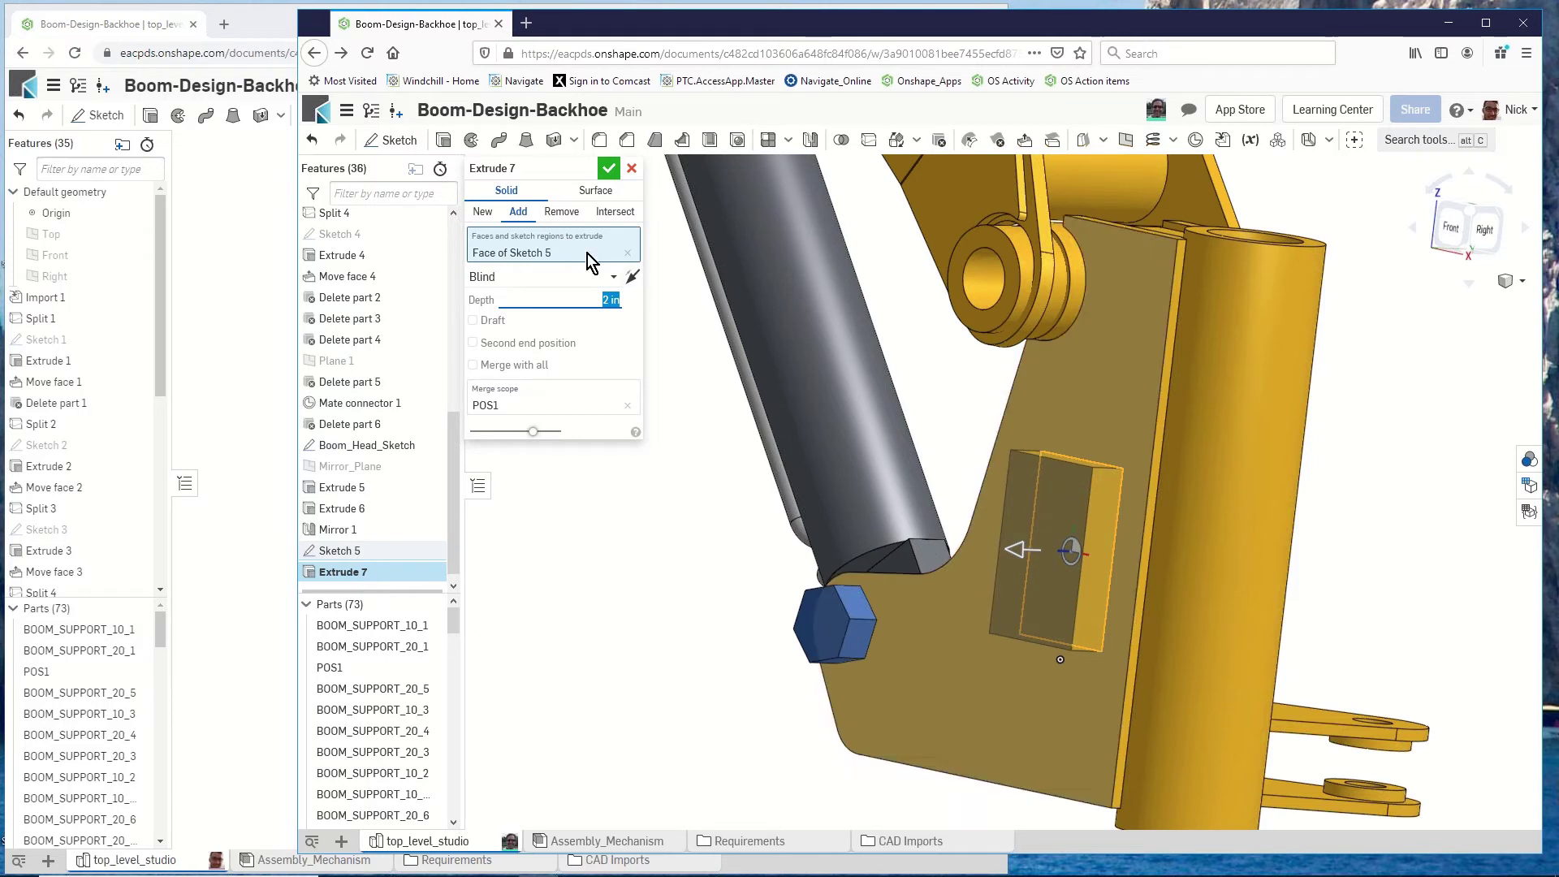
click(488, 212)
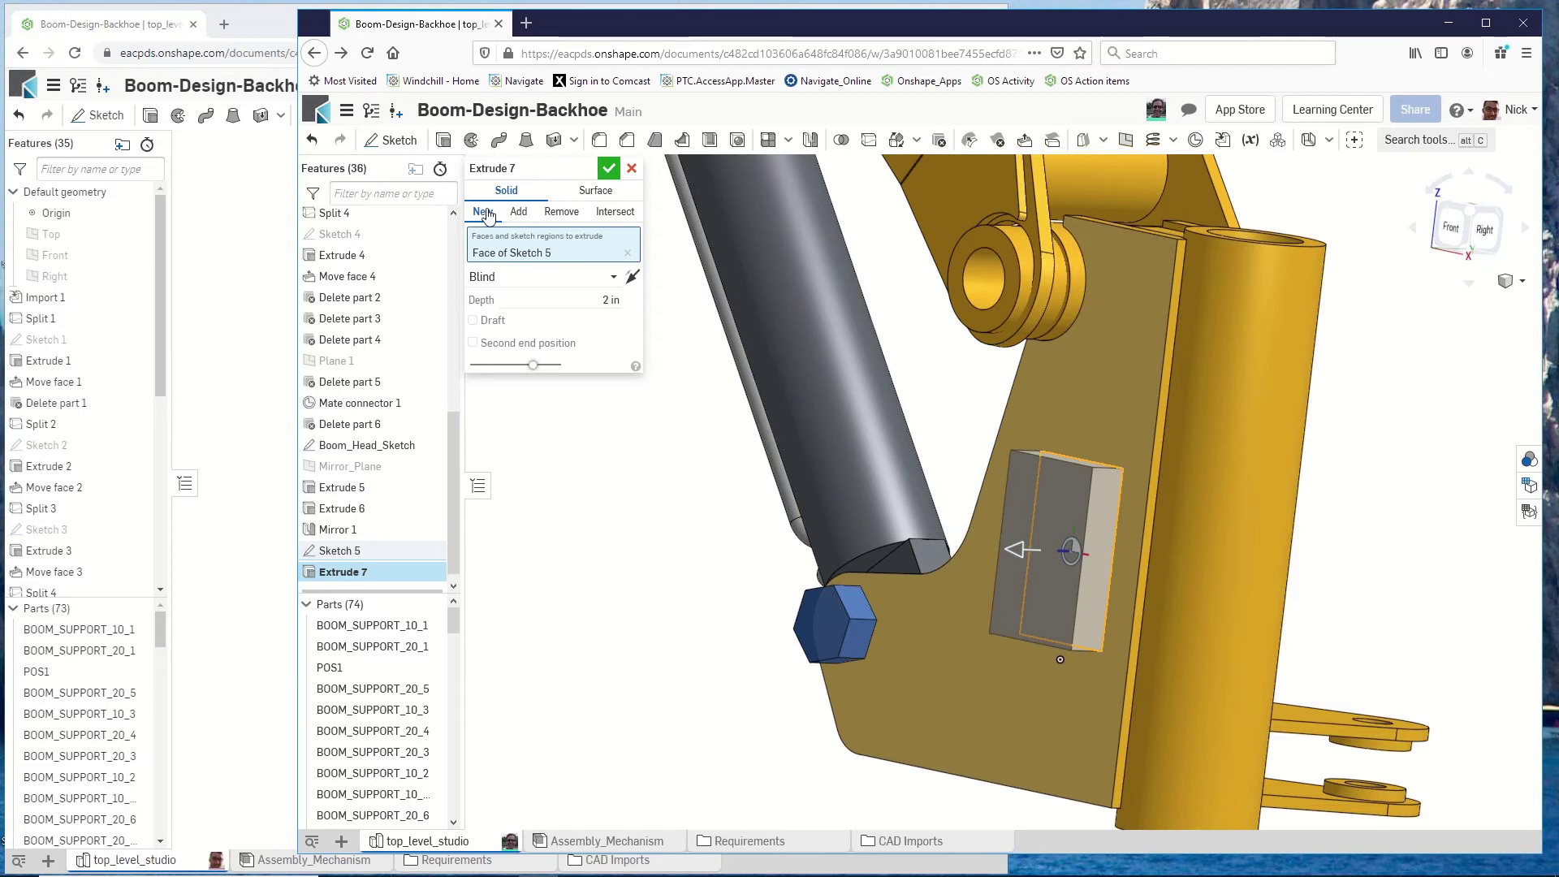
click(608, 171)
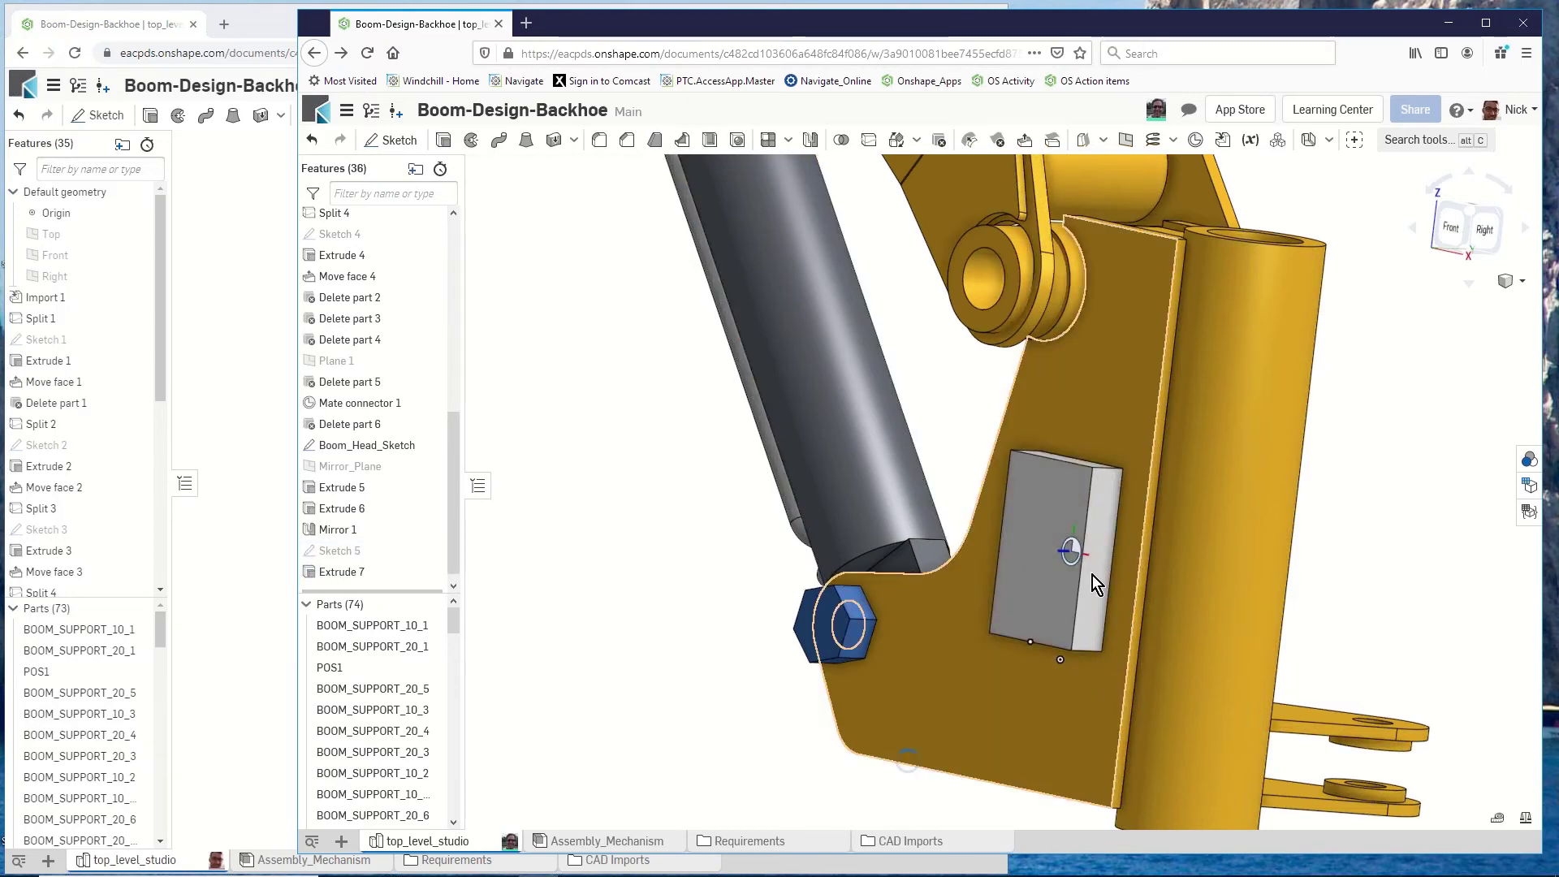
Examine the new block up close, check it in the original session, and return to the colleague's session.
scroll(1092, 574, up, 5)
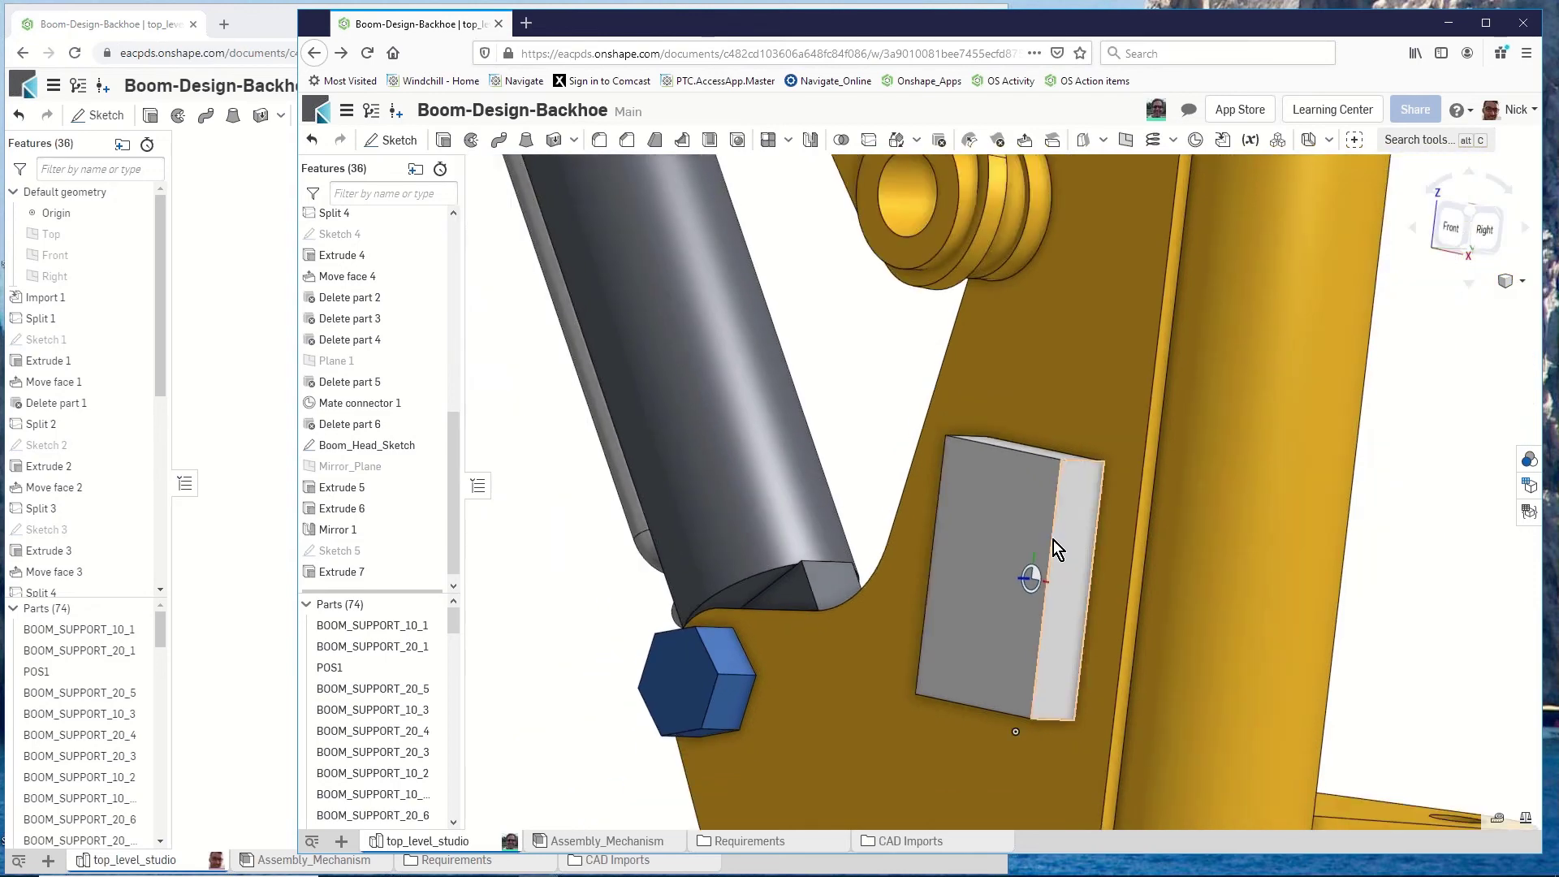
scroll(1053, 539, up, 3)
mouse_move(1011, 529)
right_down()
mouse_move(1040, 542)
mouse_move(1029, 524)
right_up()
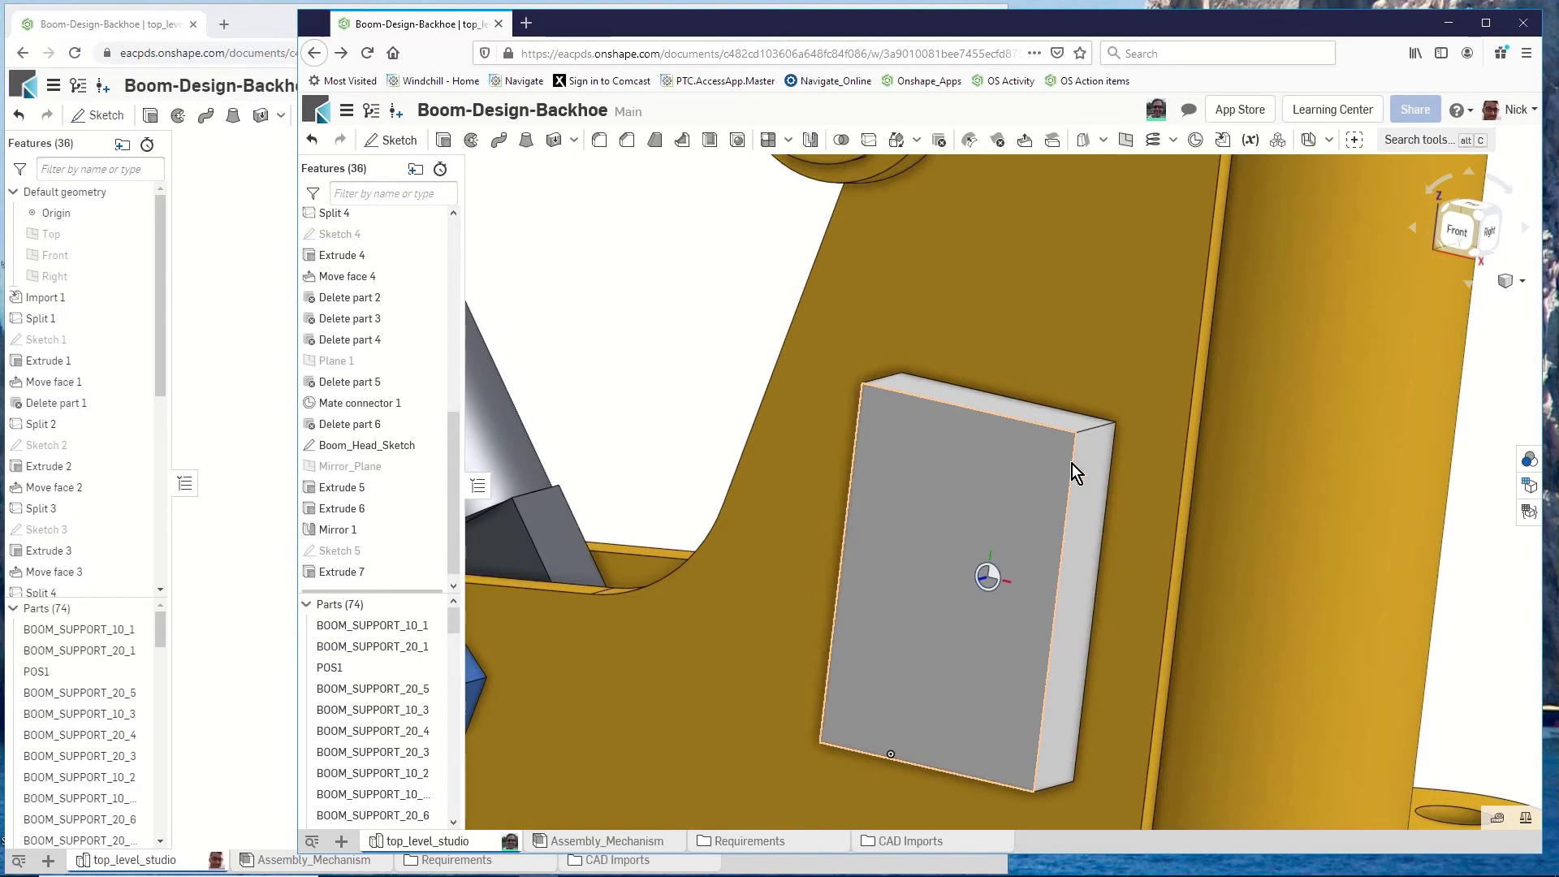
click(232, 474)
scroll(812, 487, up, 3)
scroll(799, 517, down, 5)
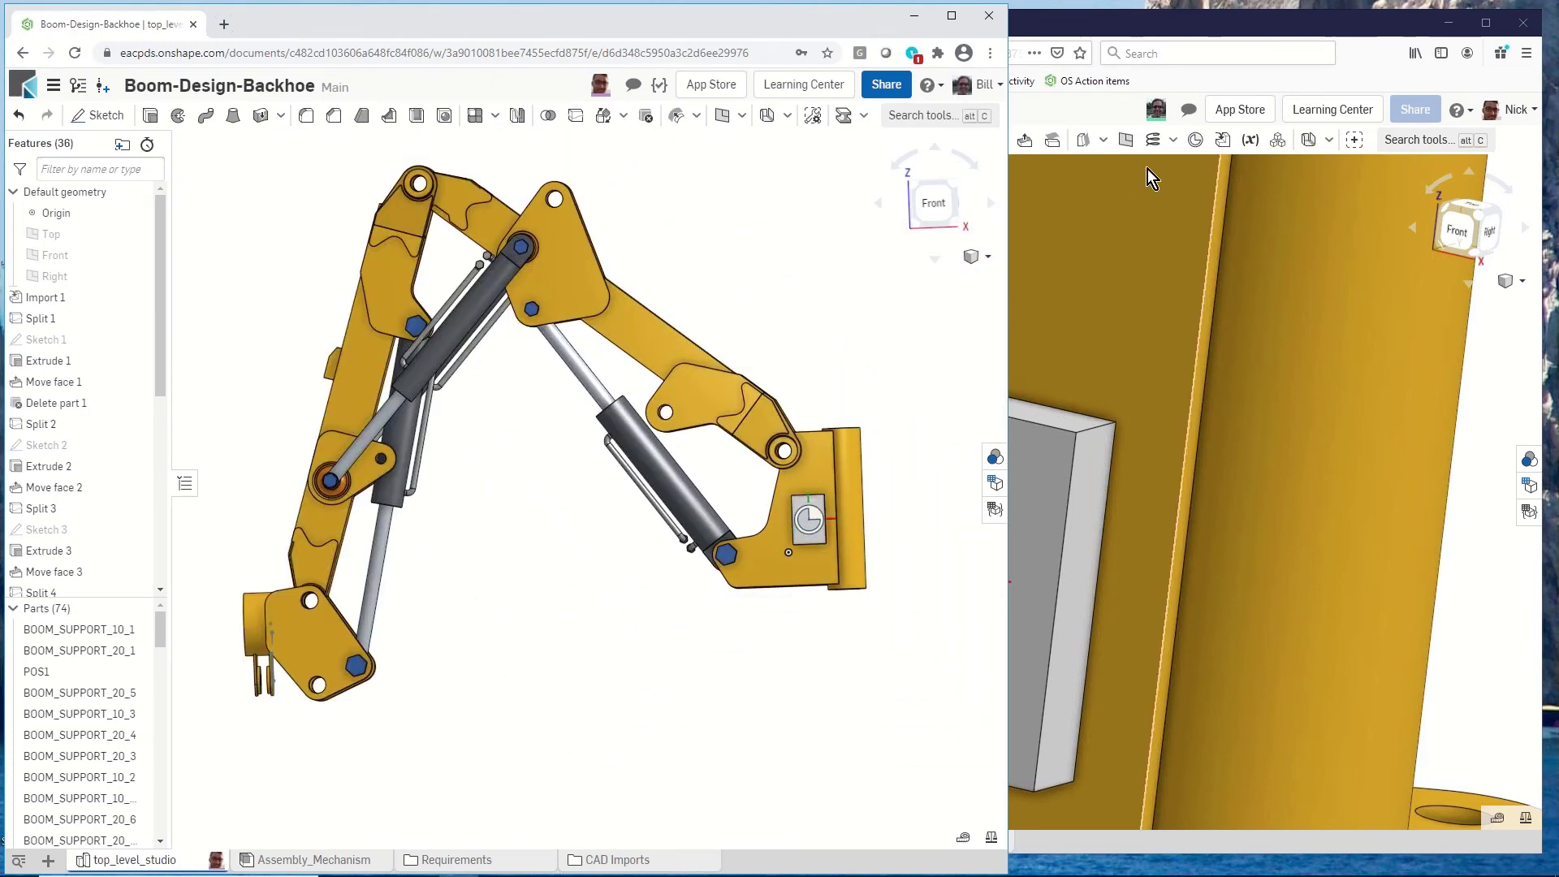
click(1341, 21)
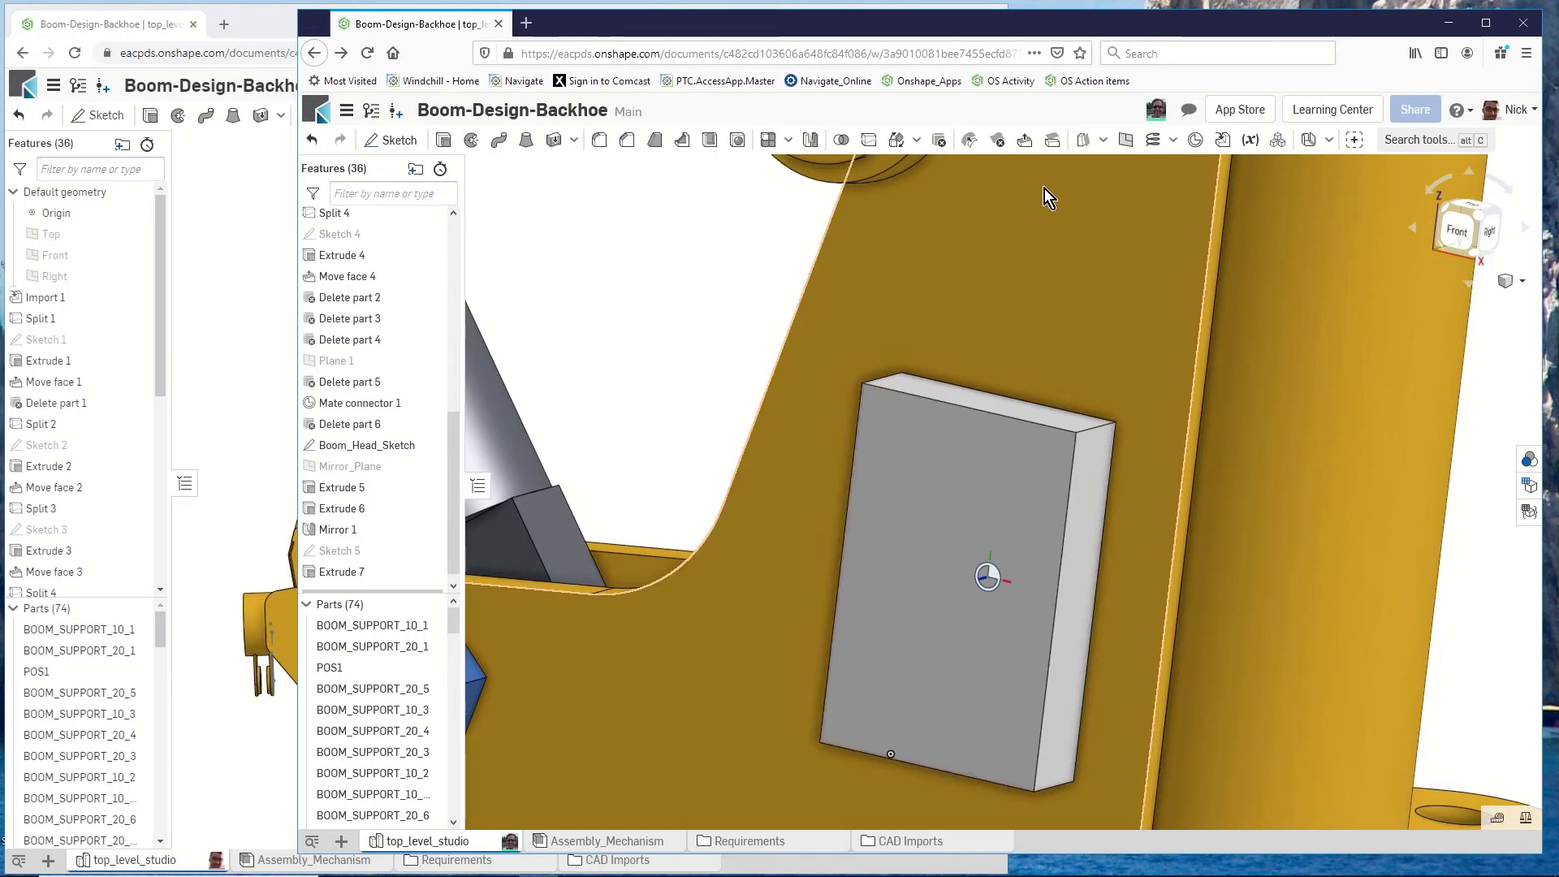
Create a sheet metal model by converting the block, and flip its thickness direction.
click(1310, 141)
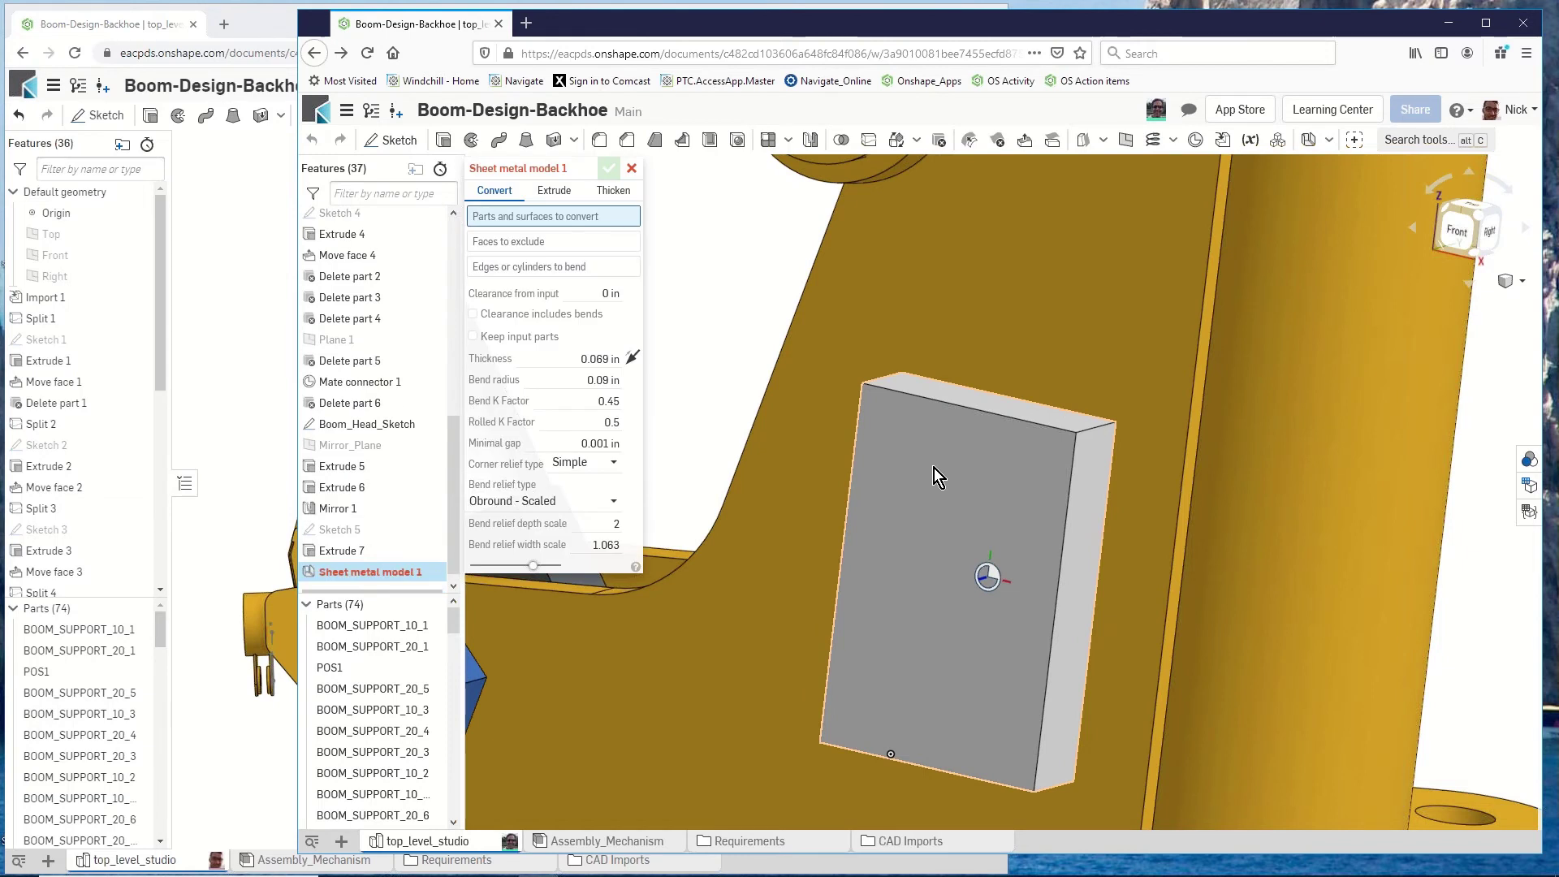
scroll(1077, 481, up, 3)
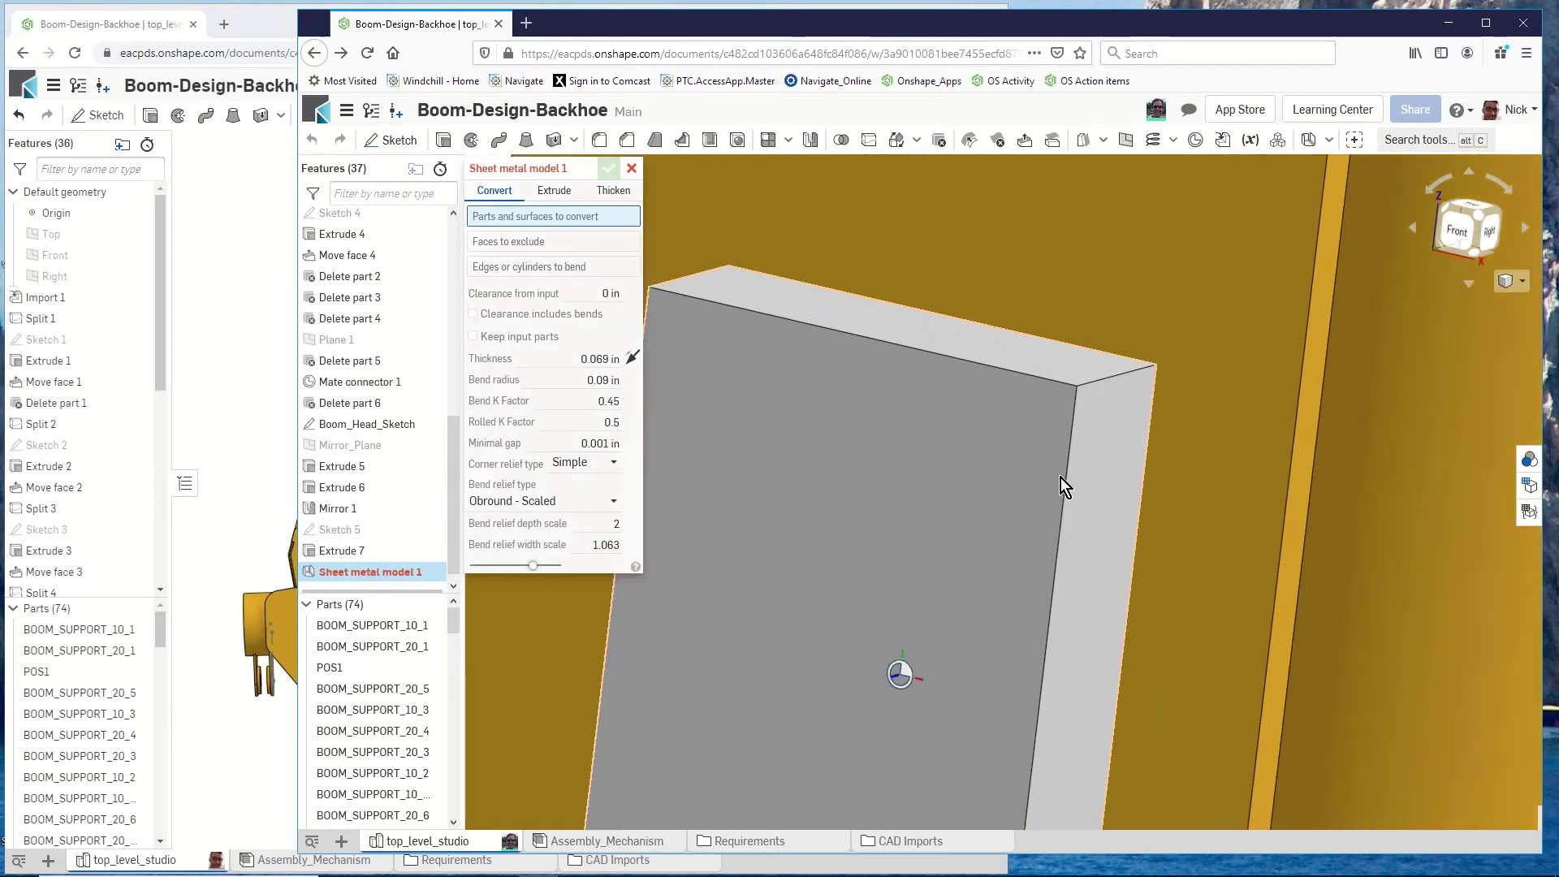
click(982, 465)
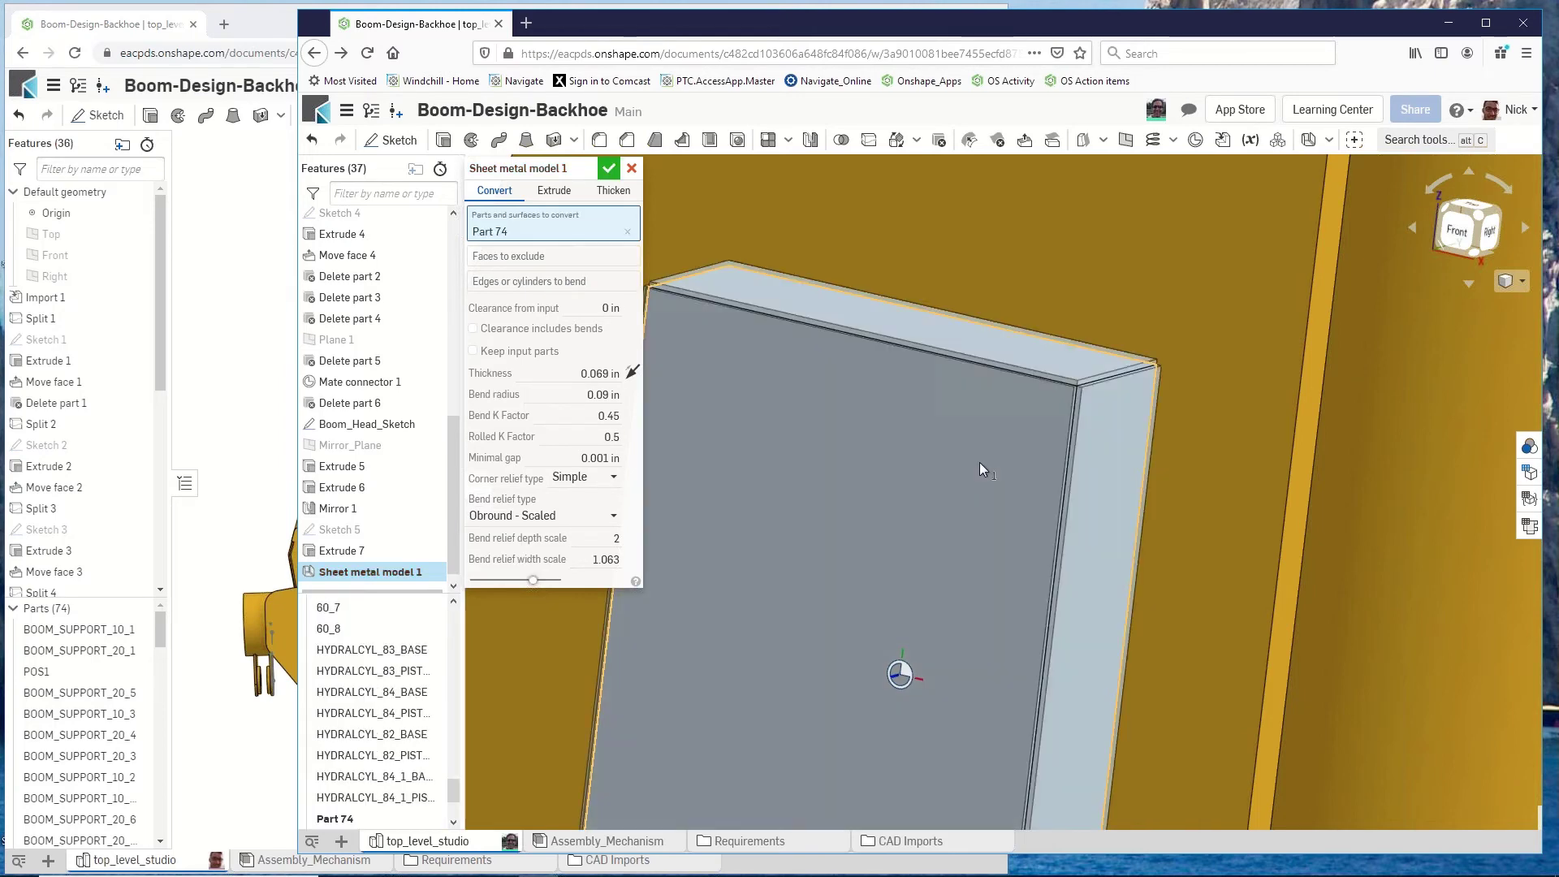
scroll(1076, 388, up, 3)
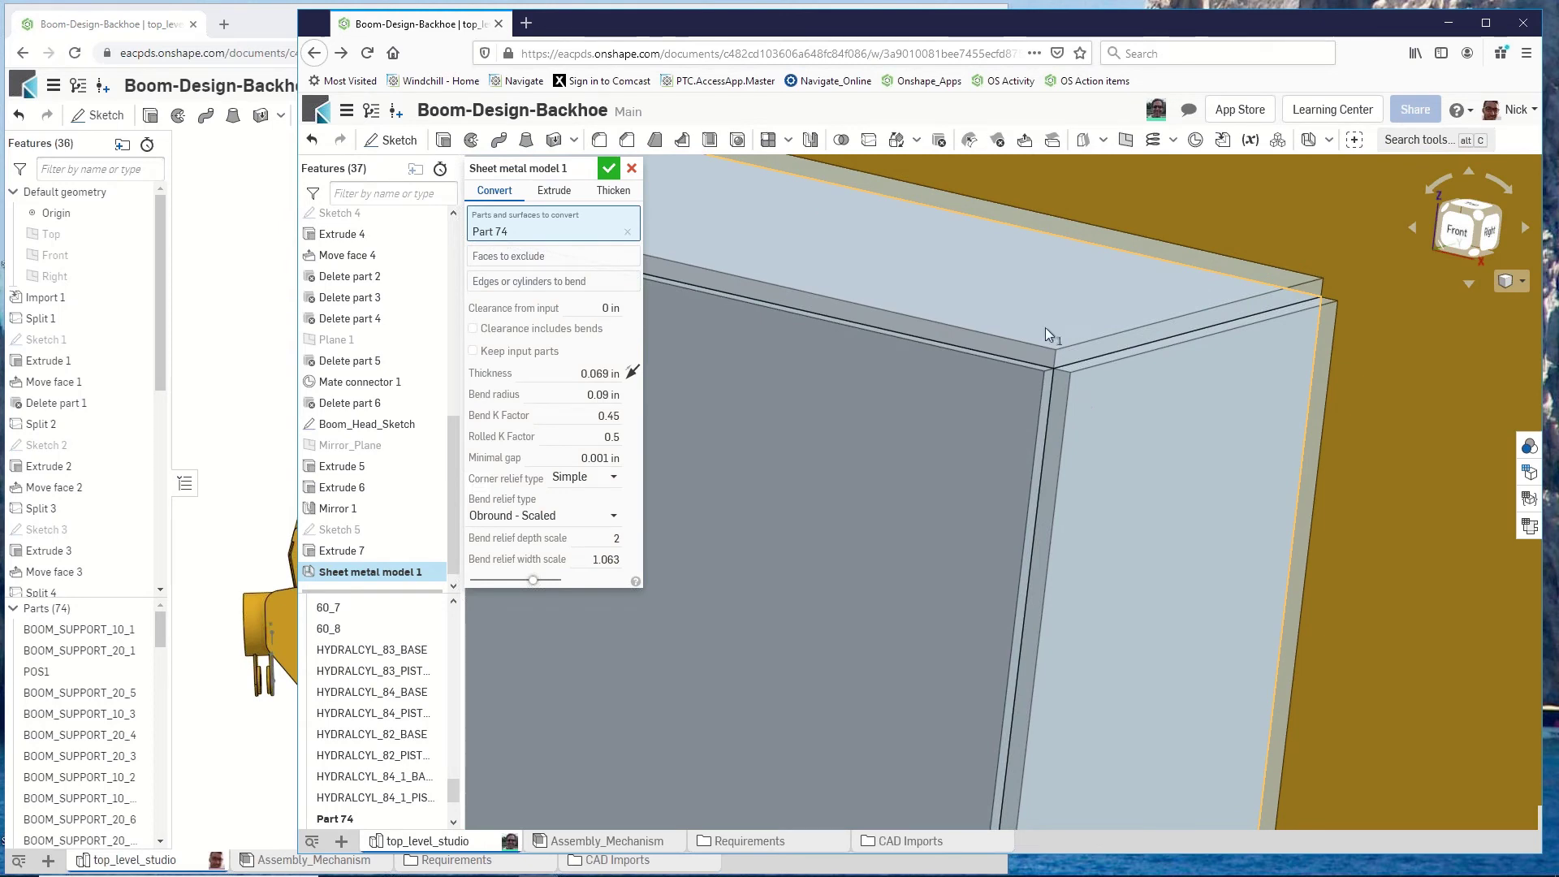
scroll(987, 499, down, 3)
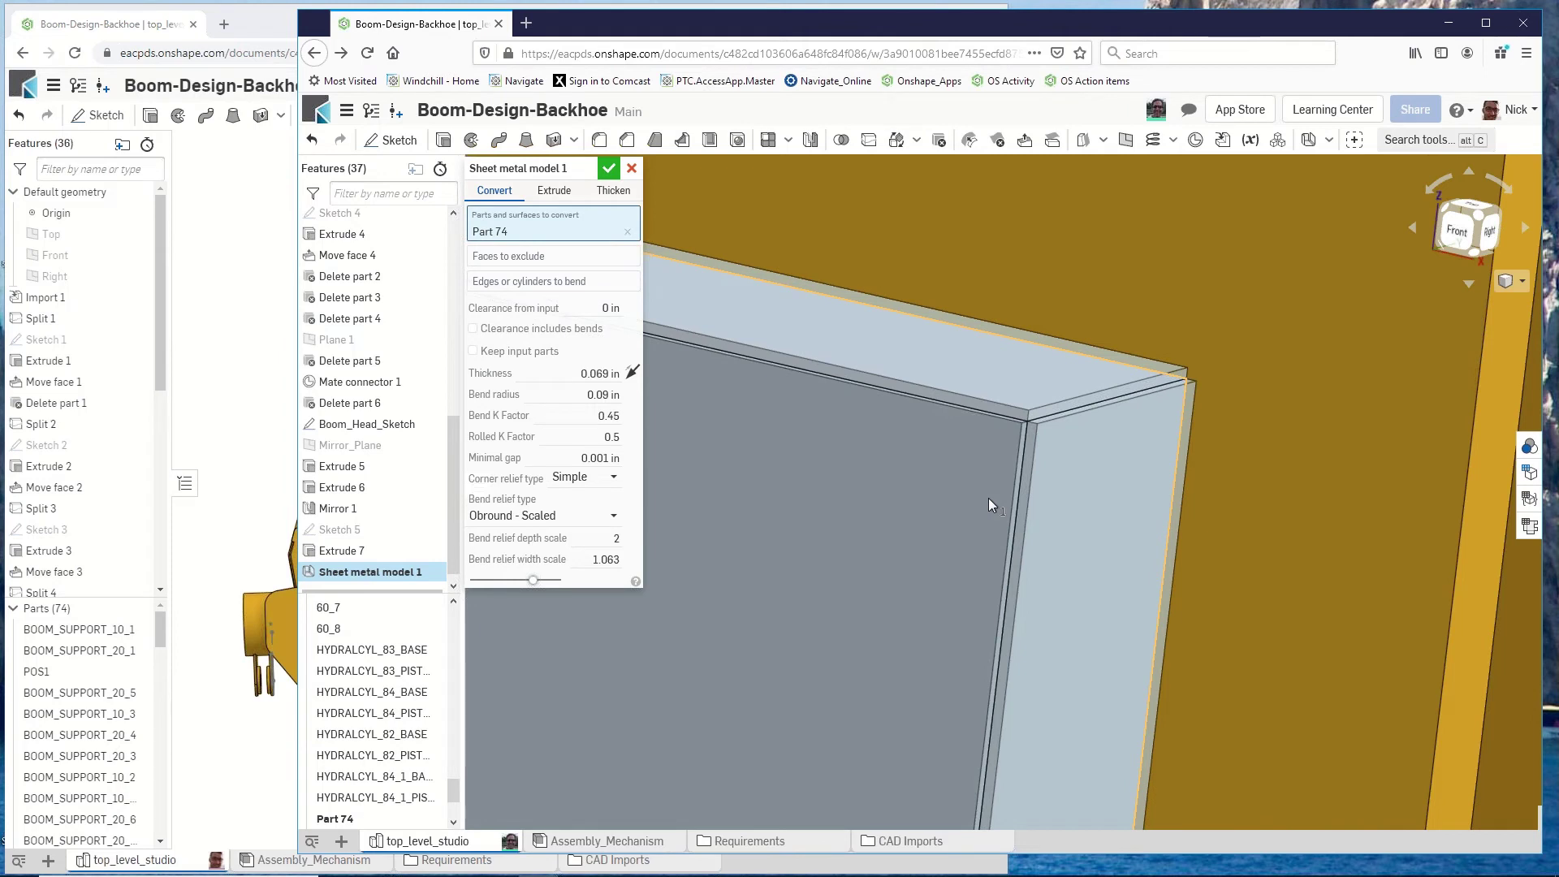
click(633, 371)
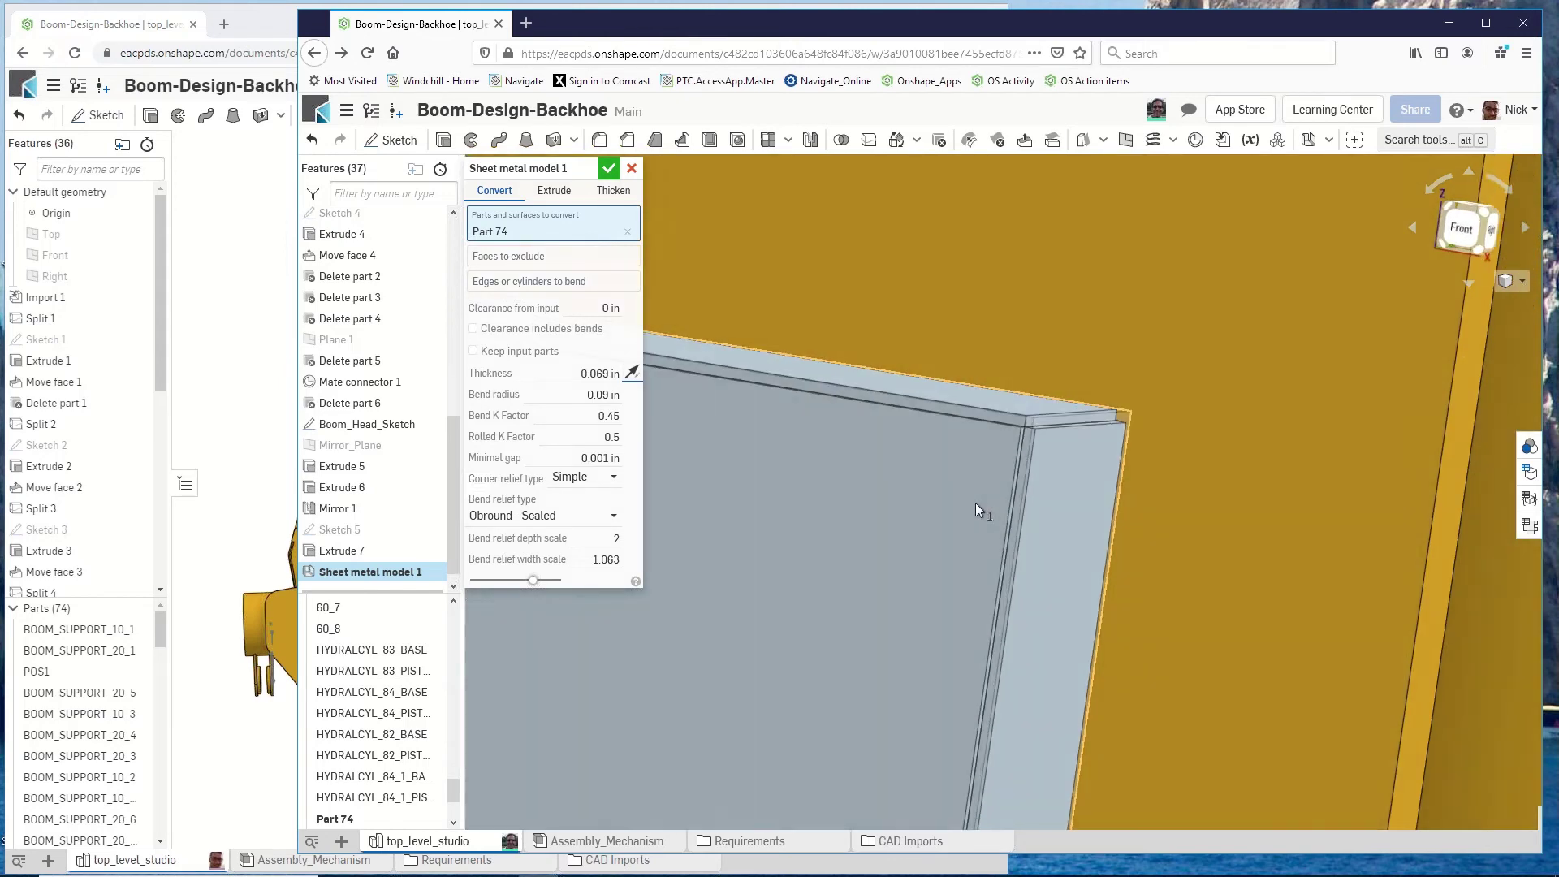
right_drag(976, 503, 1001, 487)
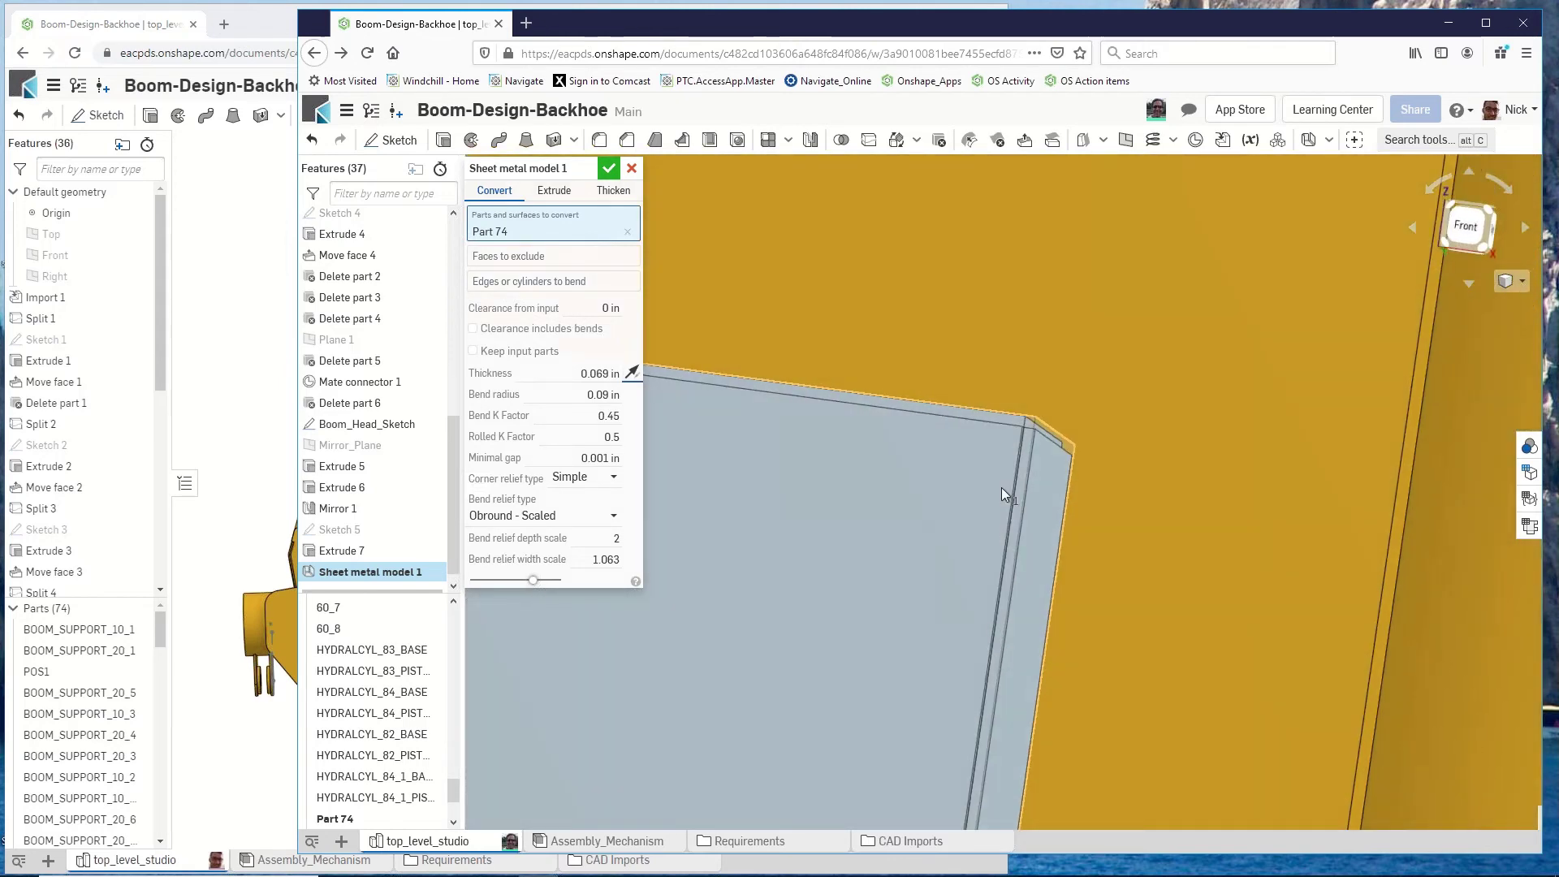
Reopen Boom-Design-Backhoe from the documents list and bring the sheet metal box into close view.
key(alt+Left)
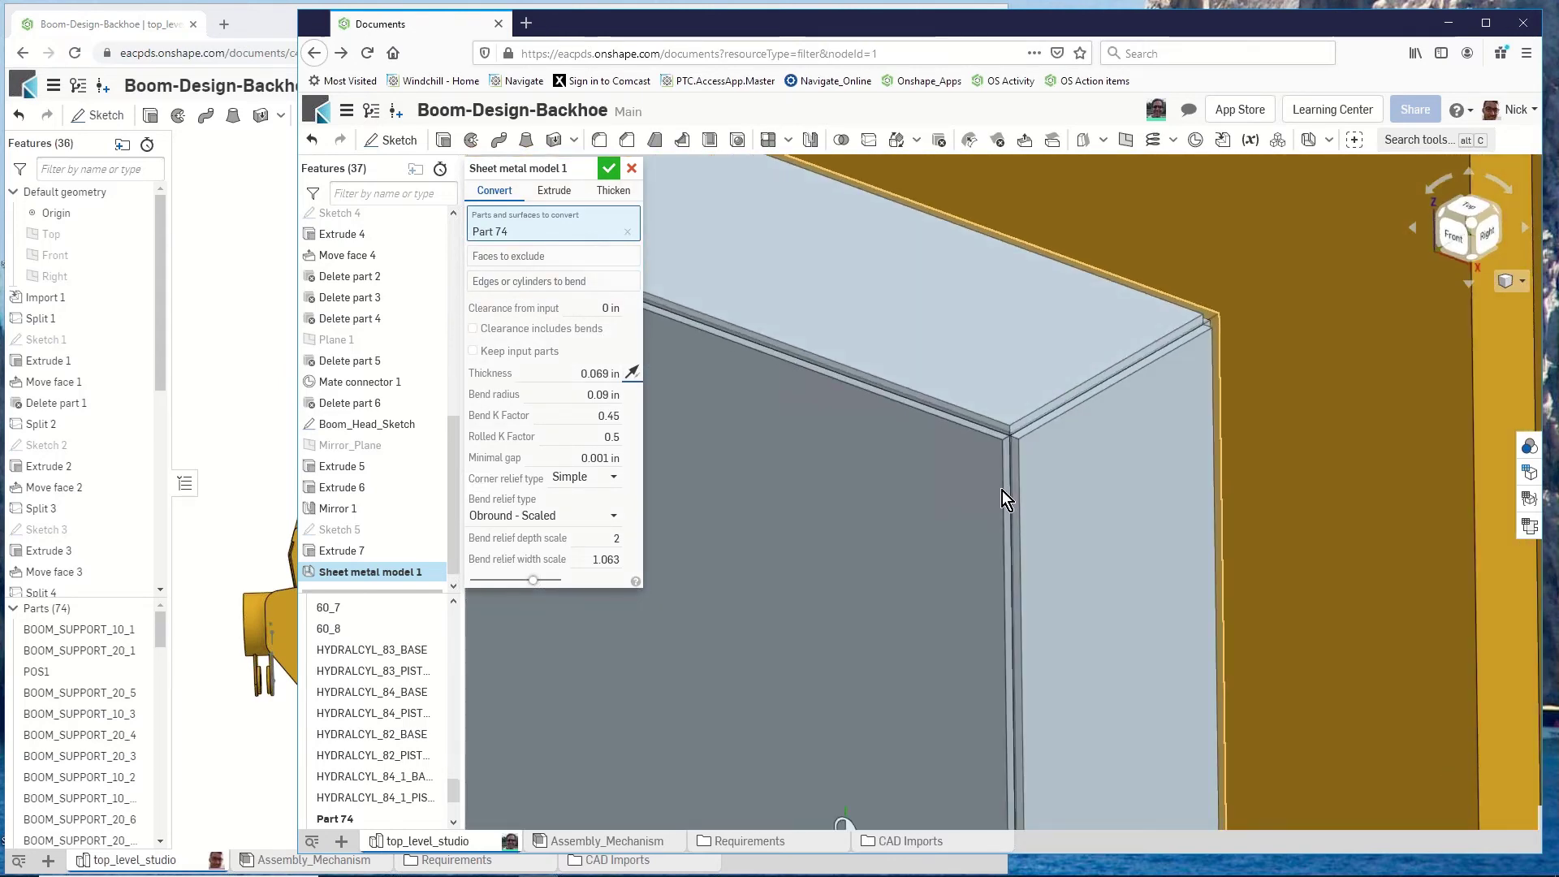
click(625, 343)
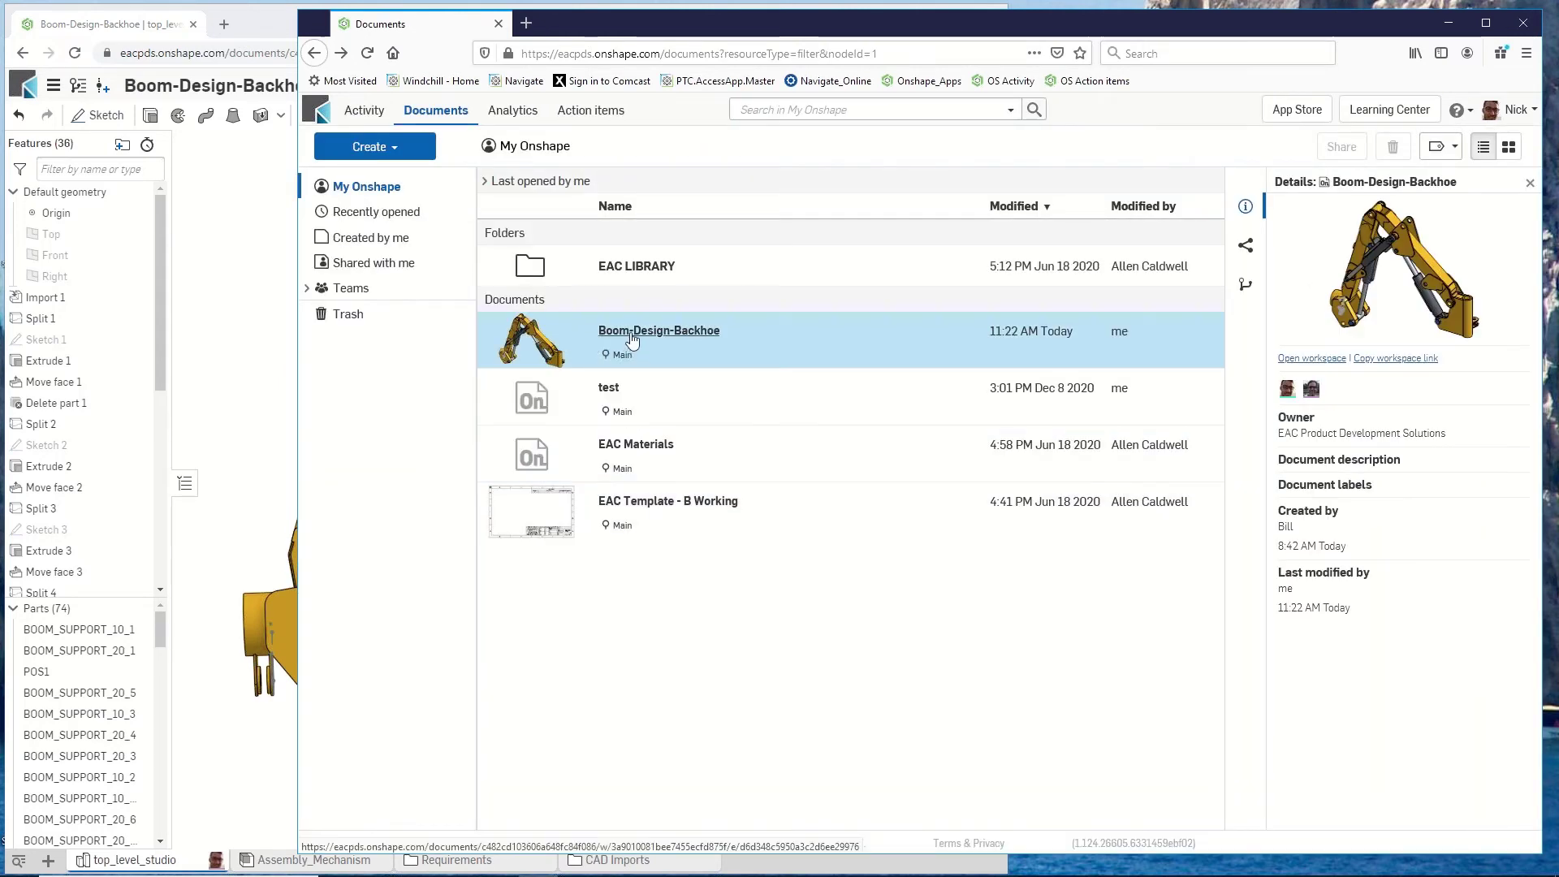
click(632, 332)
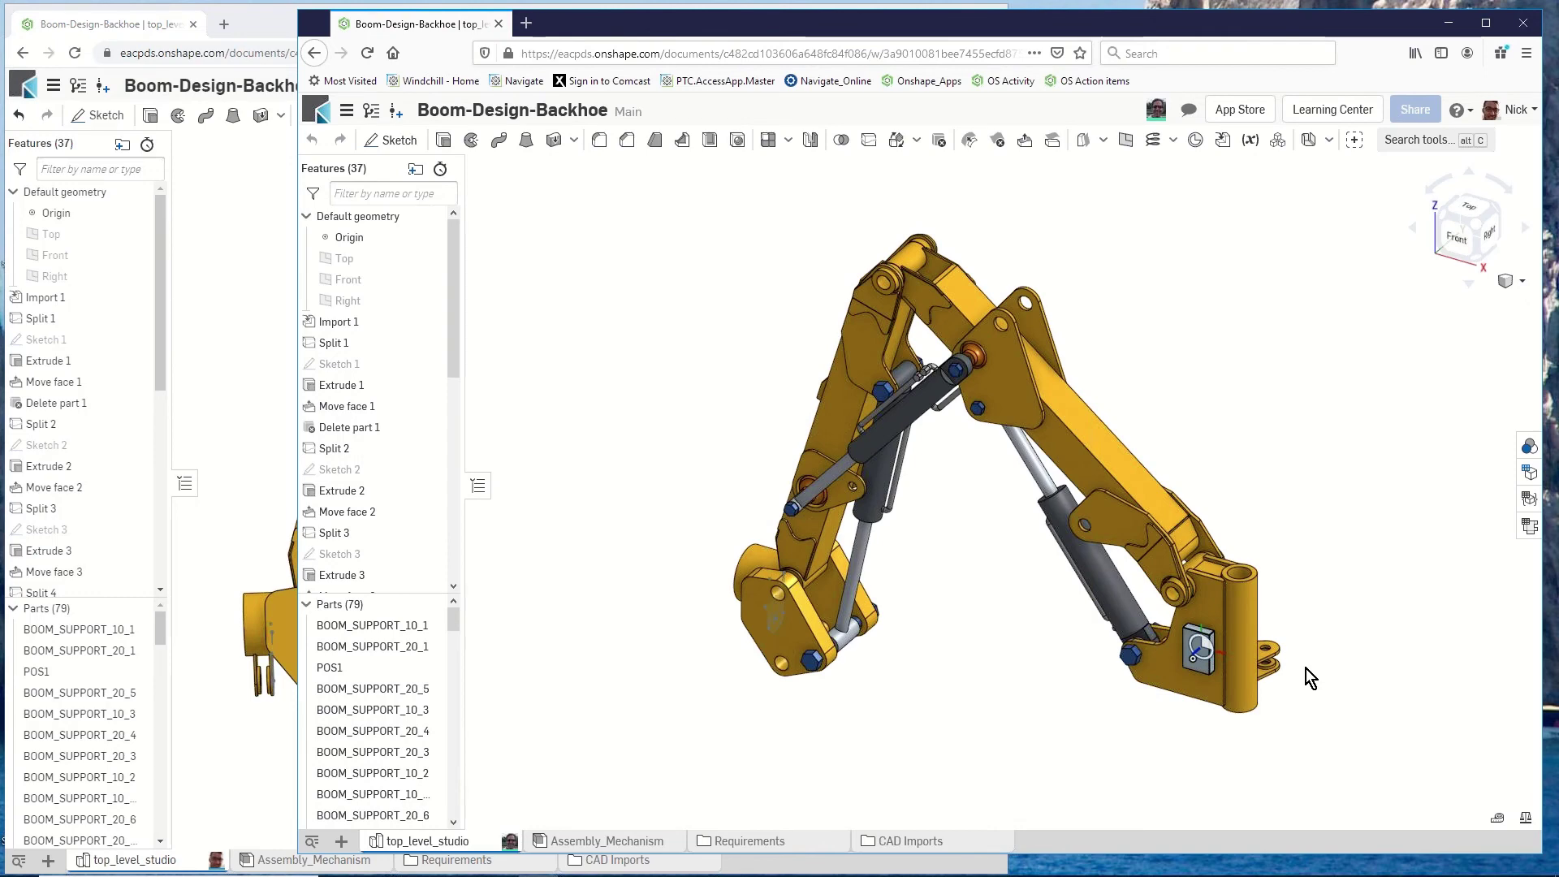
scroll(1136, 662, up, 5)
scroll(1132, 654, up, 2)
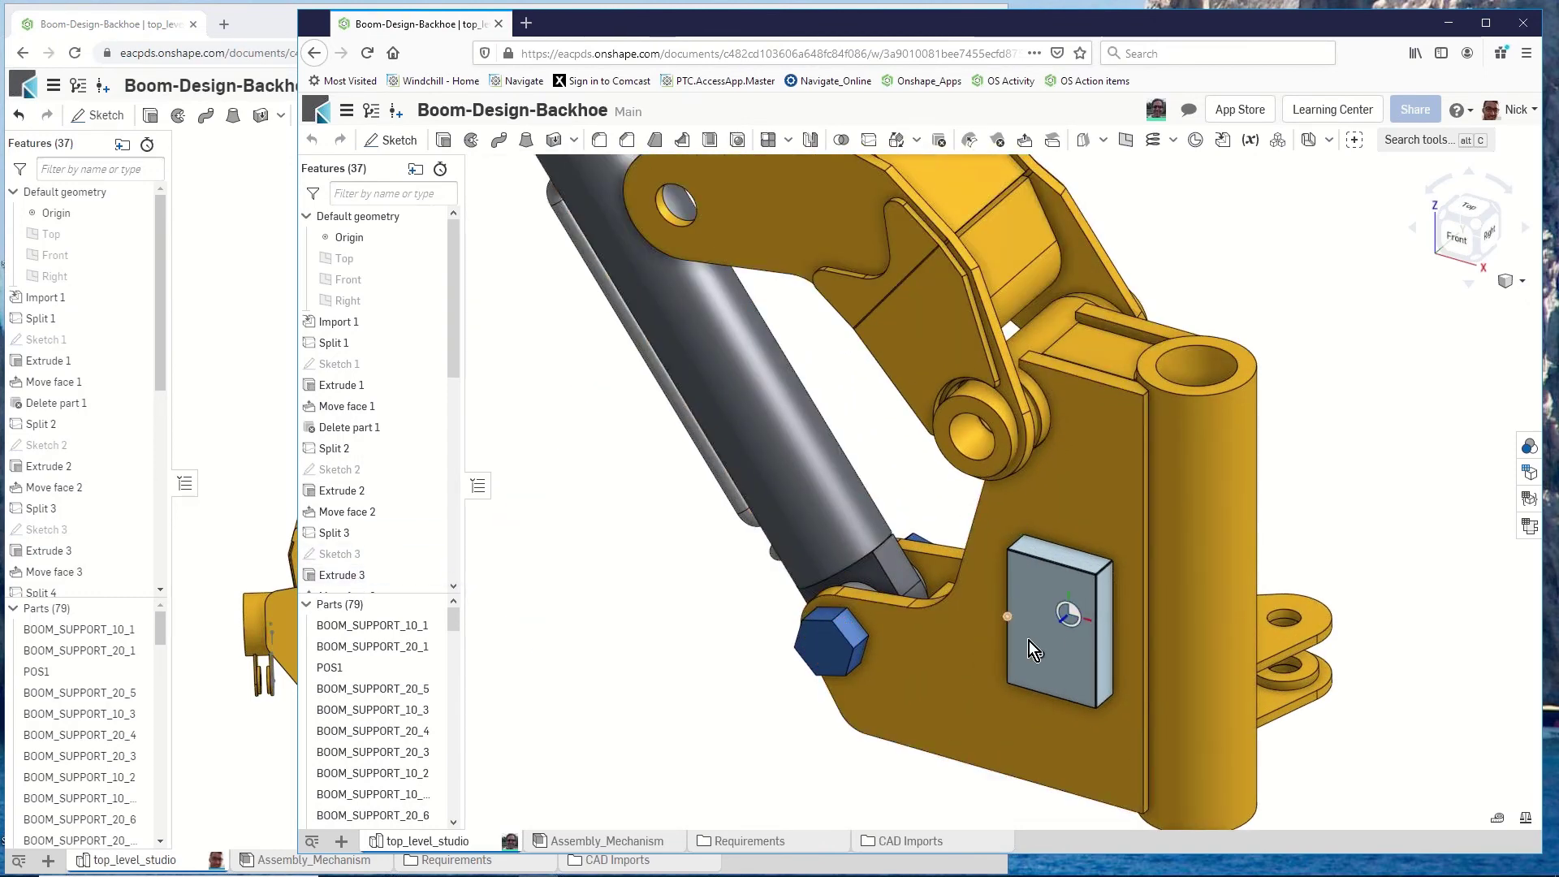
scroll(1117, 569, up, 2)
scroll(1087, 601, up, 3)
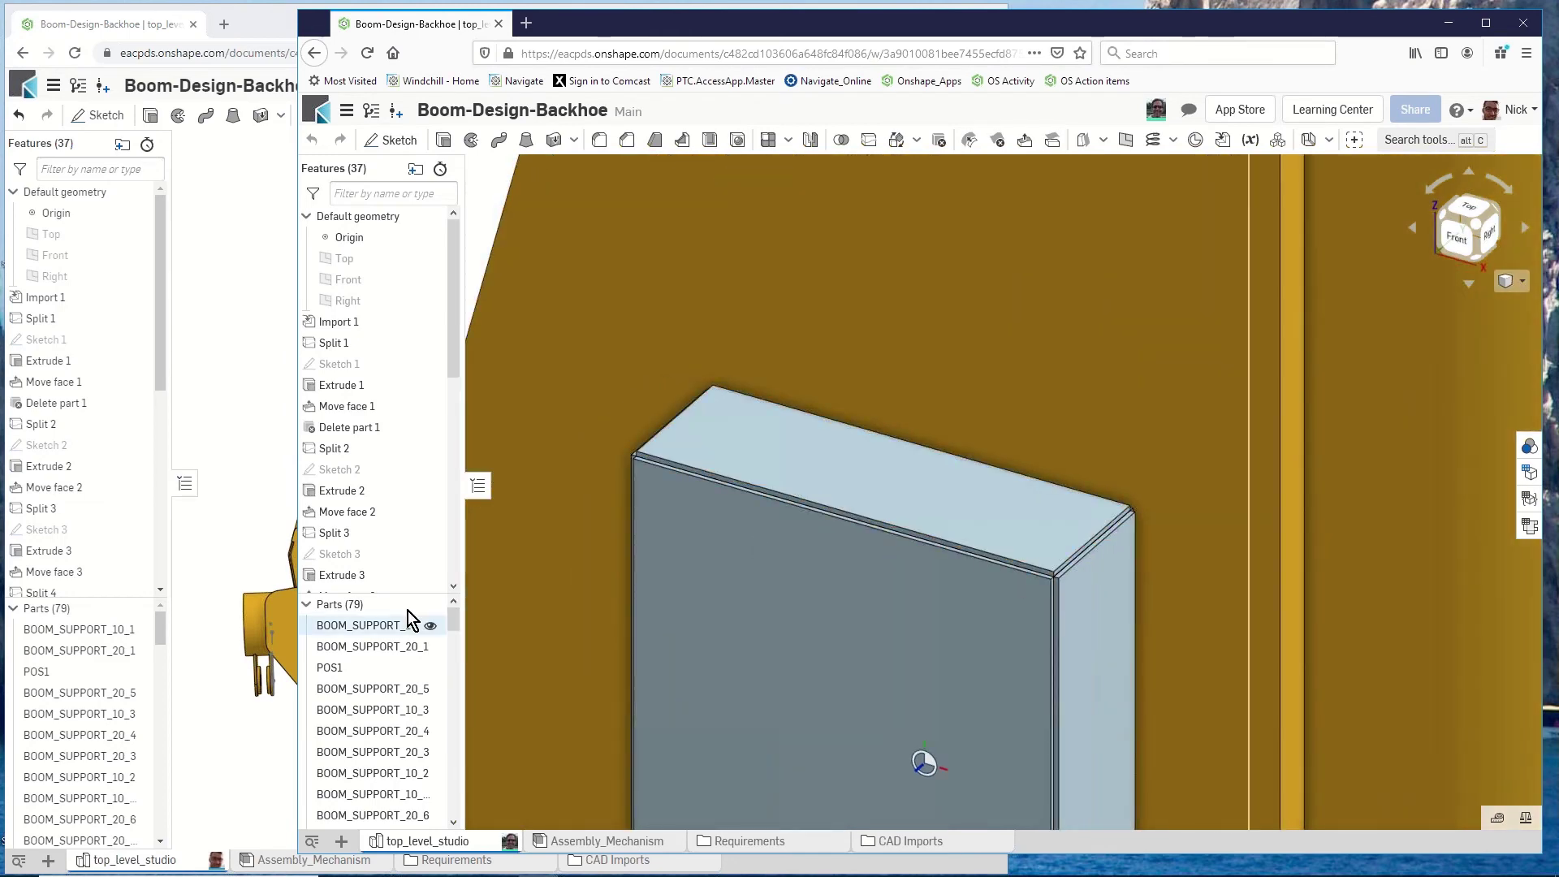
Edit Sheet metal model 1 to exclude the front face of the box from the conversion.
scroll(377, 565, down, 4)
scroll(378, 565, down, 2)
right_click(378, 562)
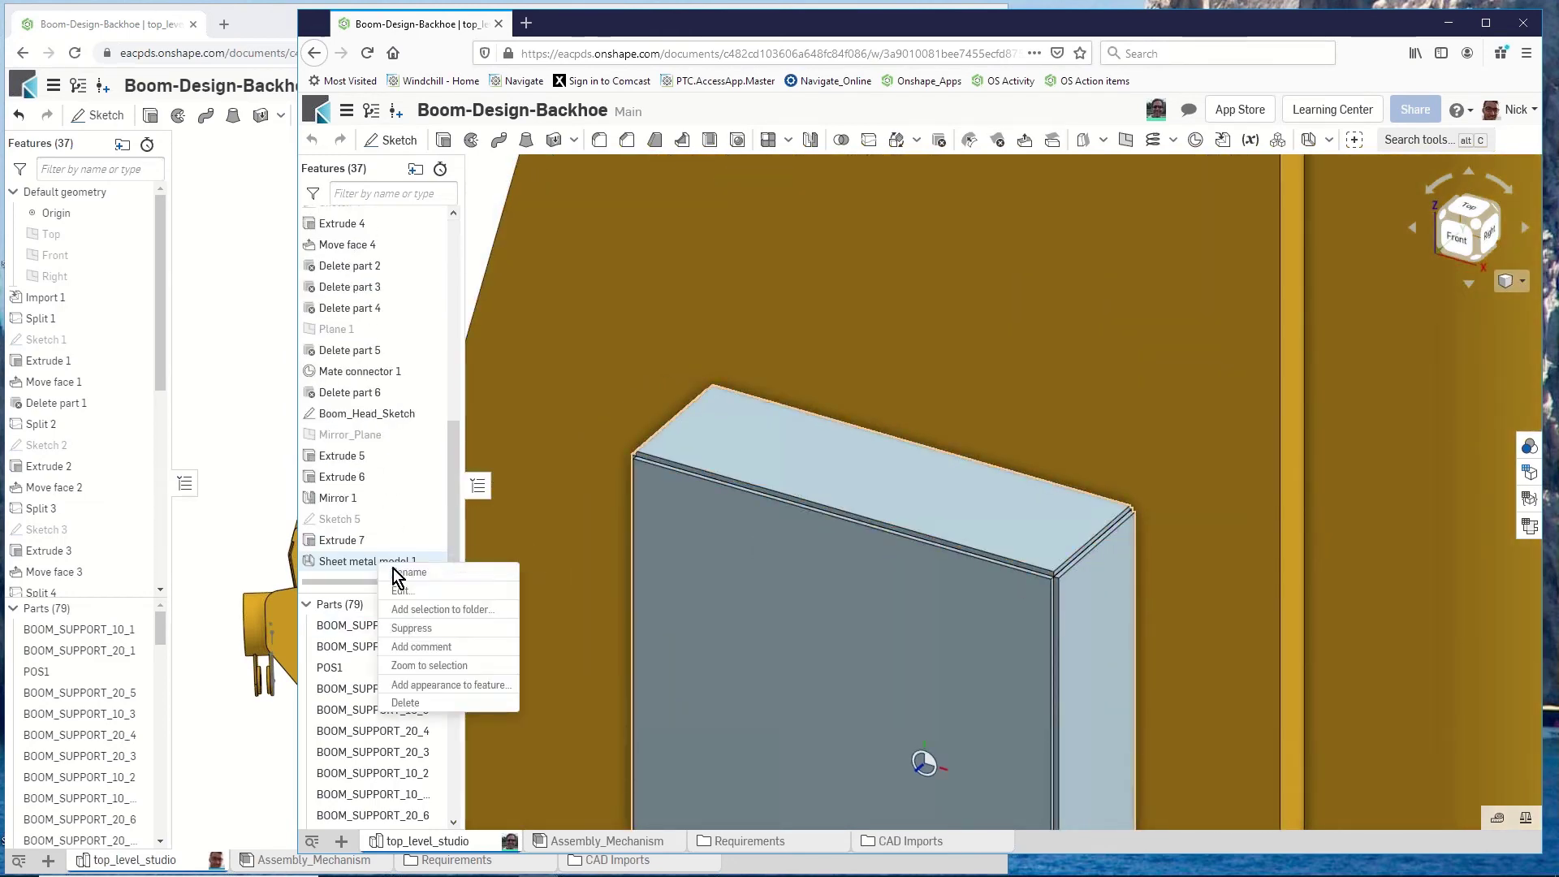
click(403, 591)
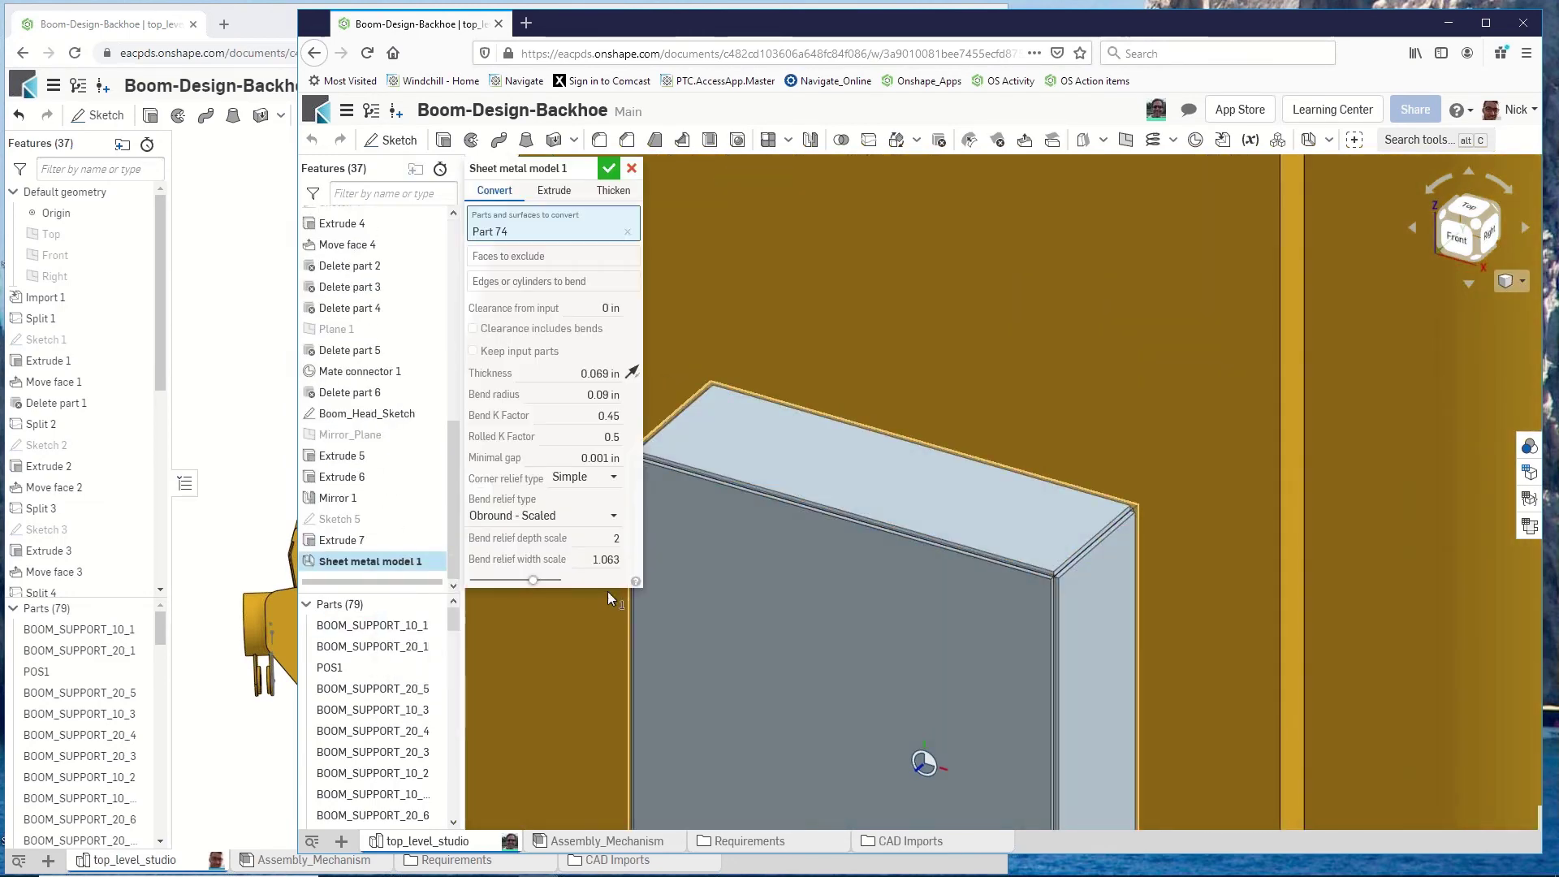
click(553, 255)
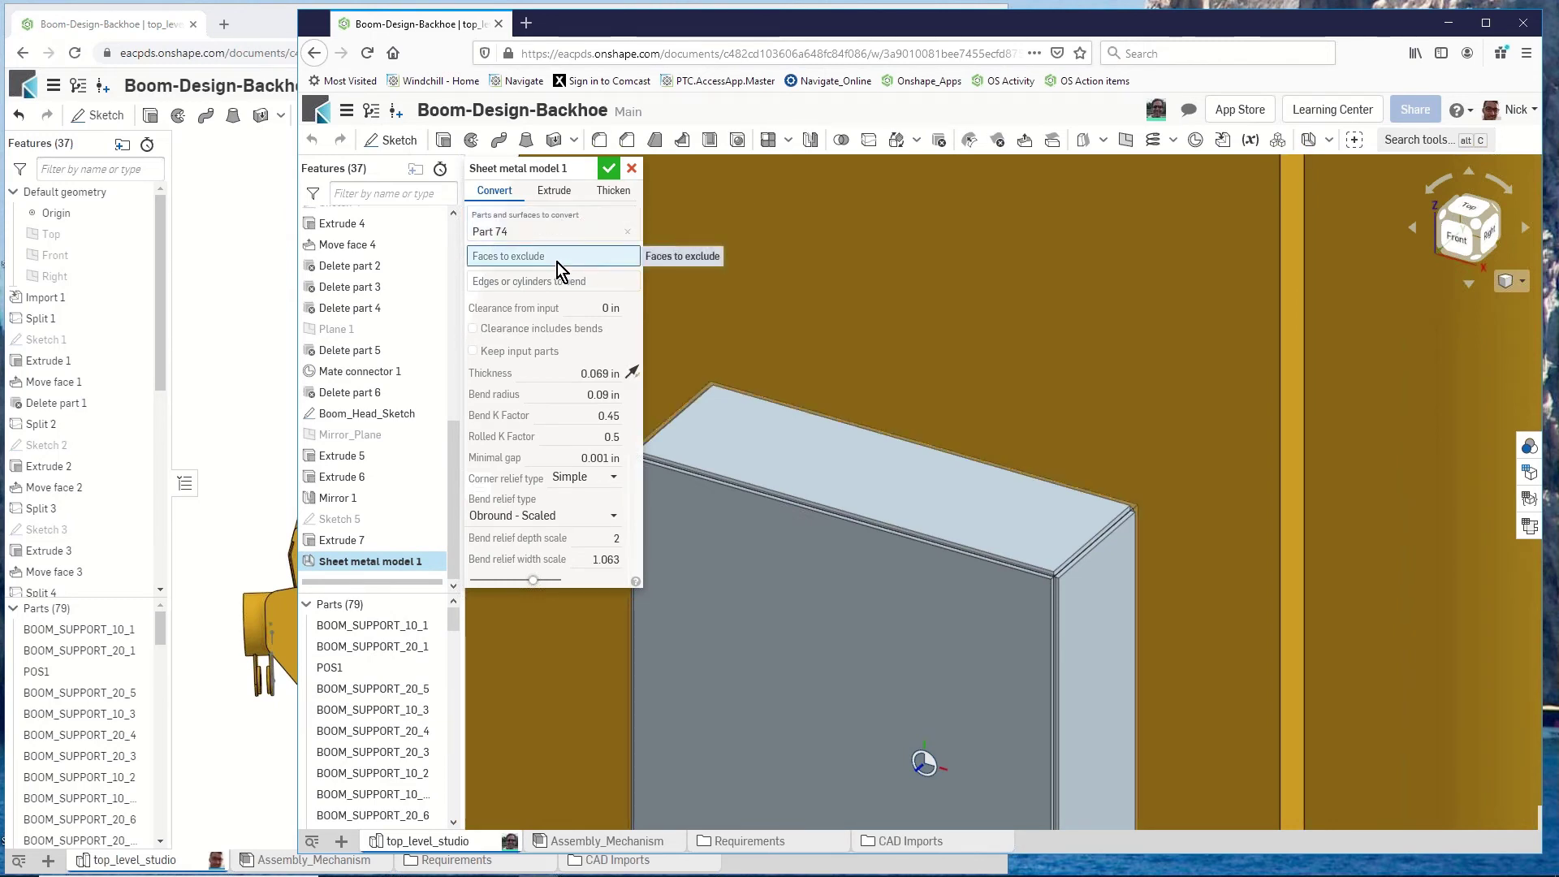
click(816, 611)
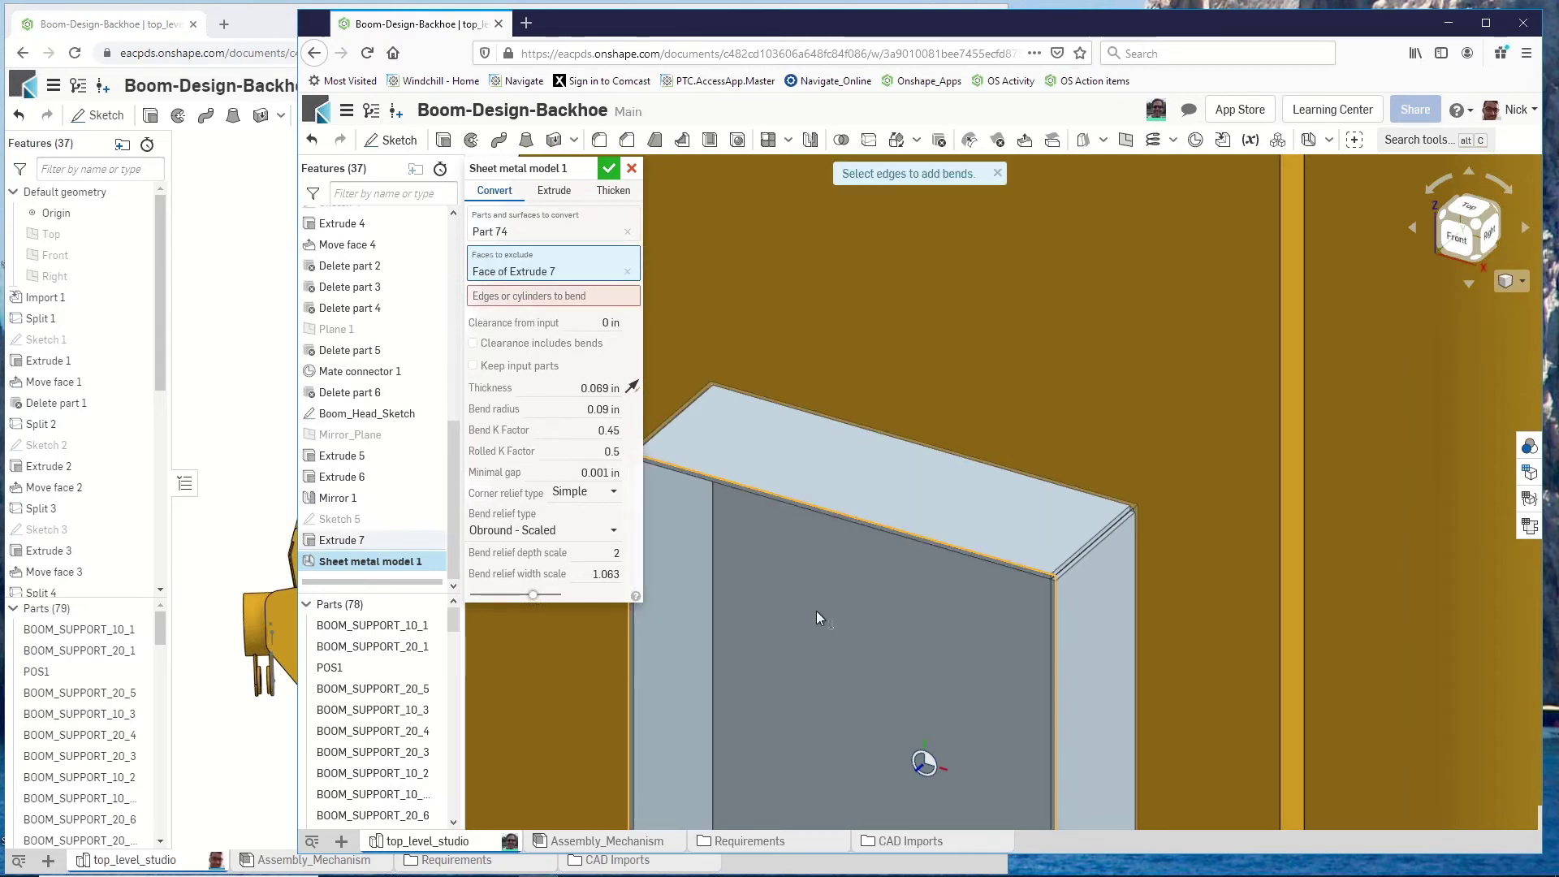
scroll(862, 599, down, 3)
scroll(862, 599, down, 3)
scroll(856, 604, up, 2)
key(shift+1)
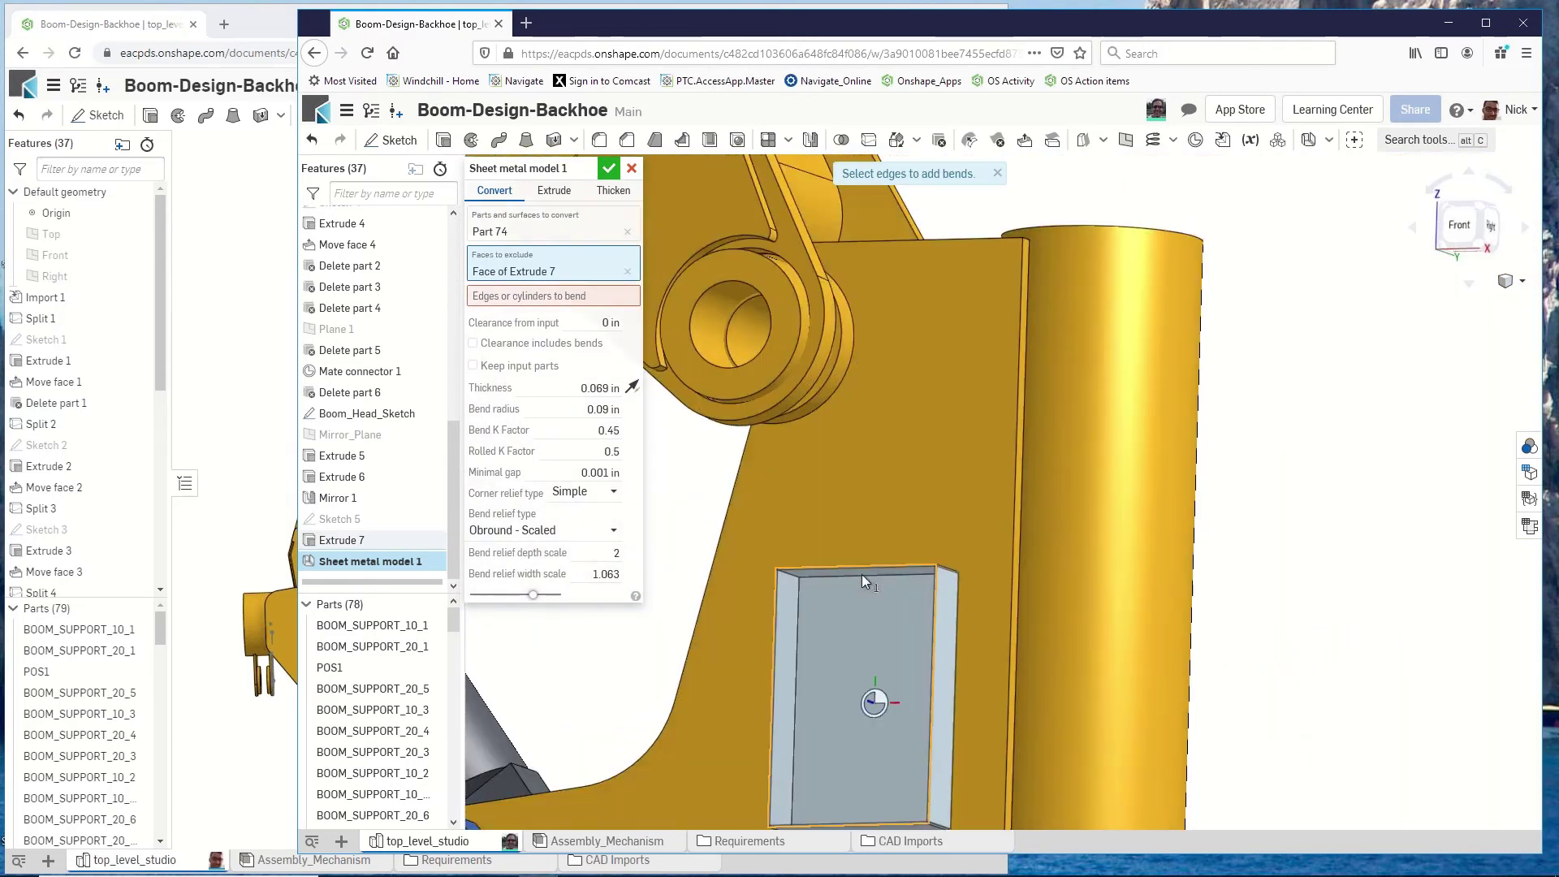
scroll(860, 573, up, 2)
key(shift+7)
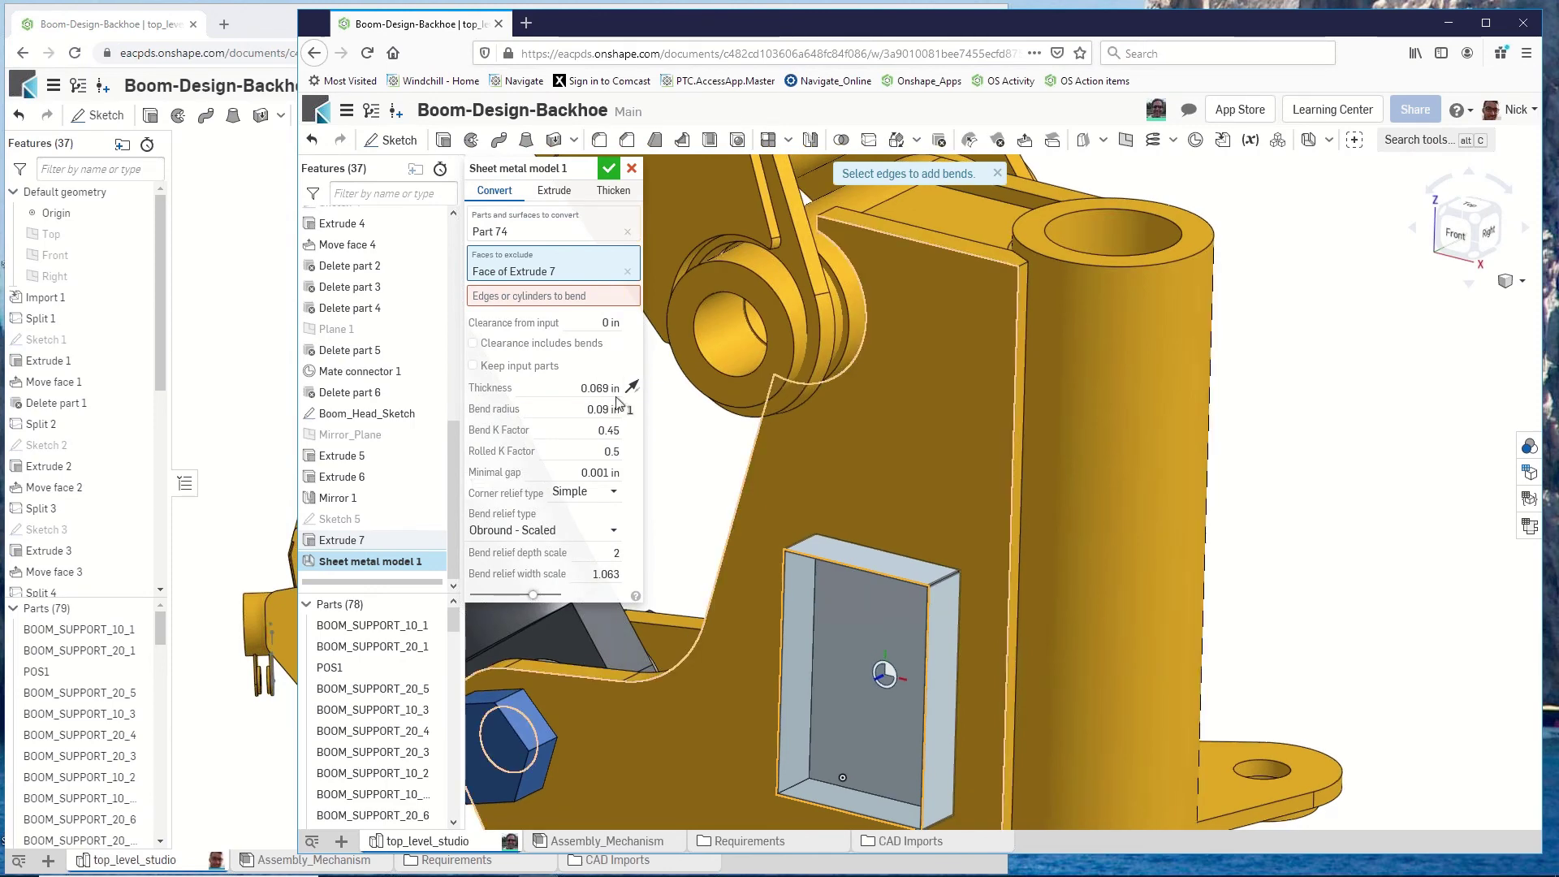
Add bends to the four rear edges of the box in Sheet metal model 1 and accept the edit.
scroll(958, 584, up, 3)
scroll(945, 569, up, 2)
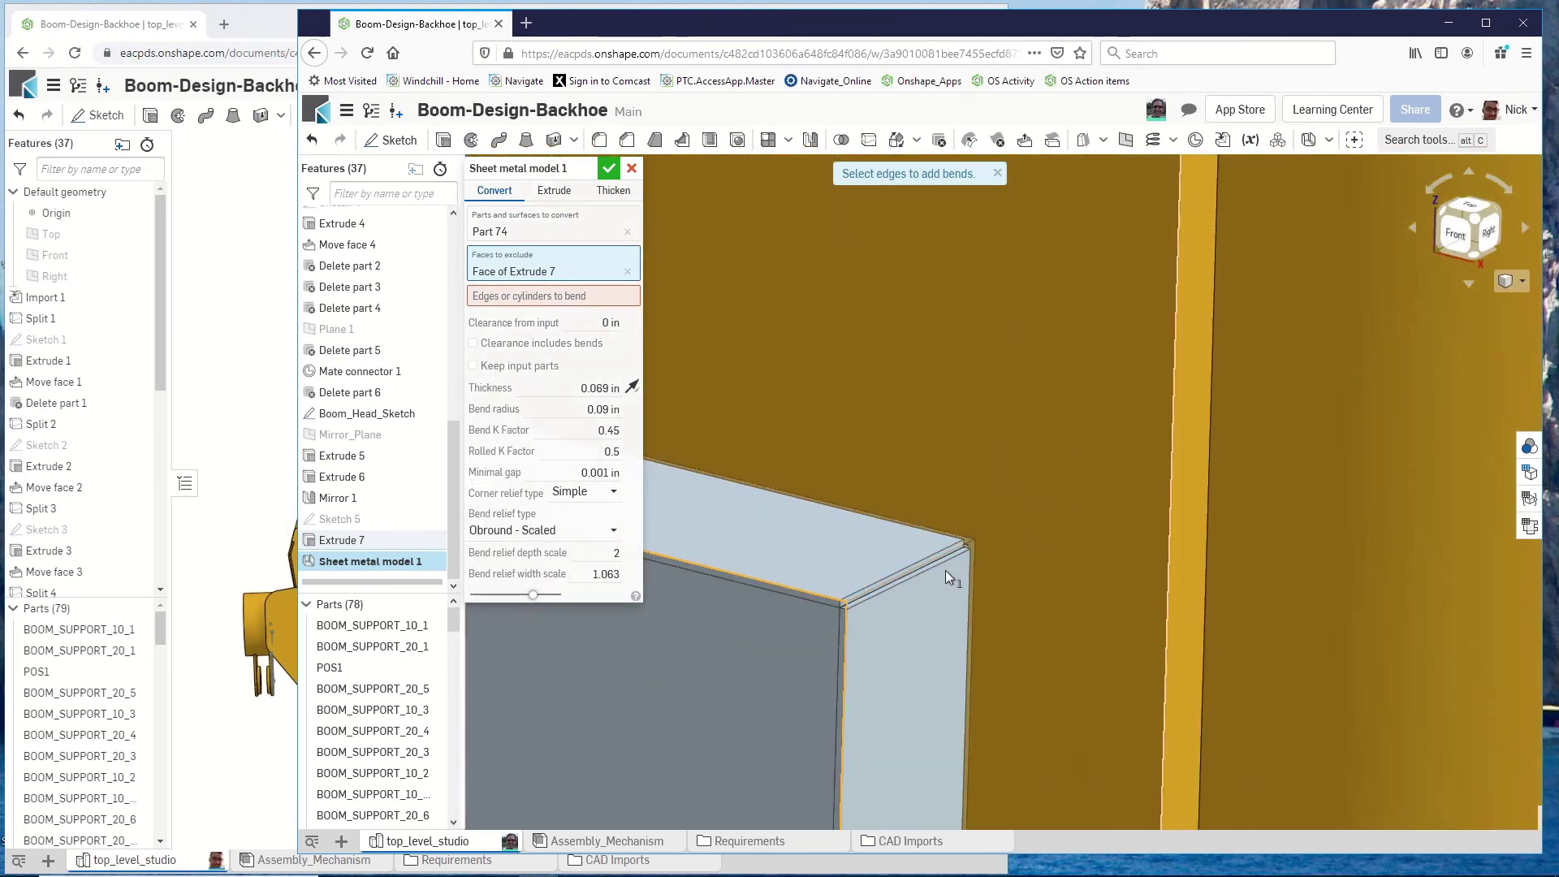
scroll(945, 570, down, 5)
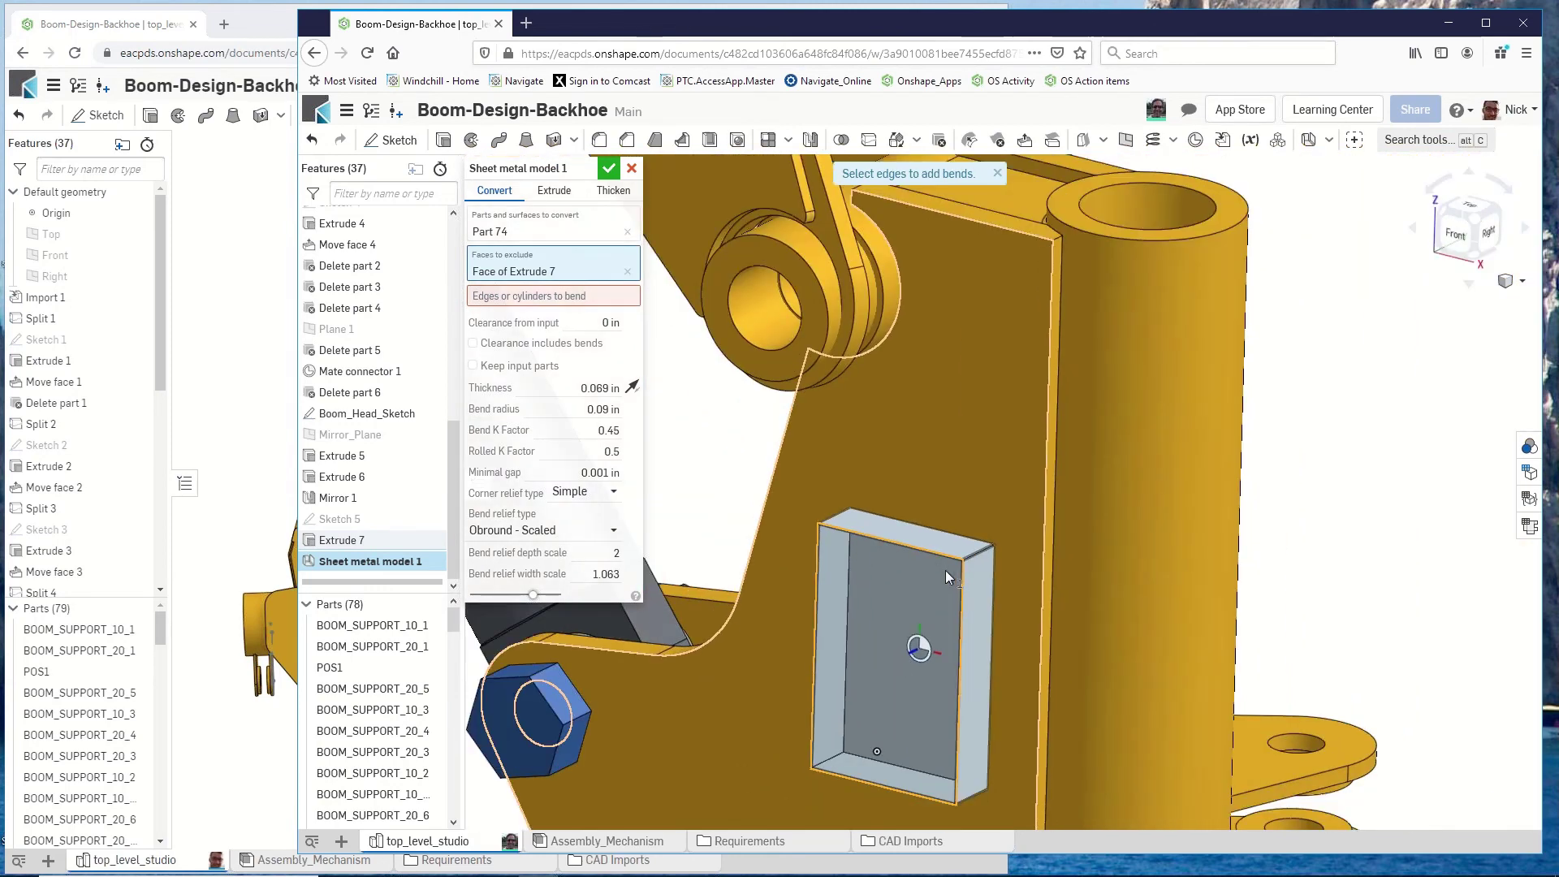
click(534, 296)
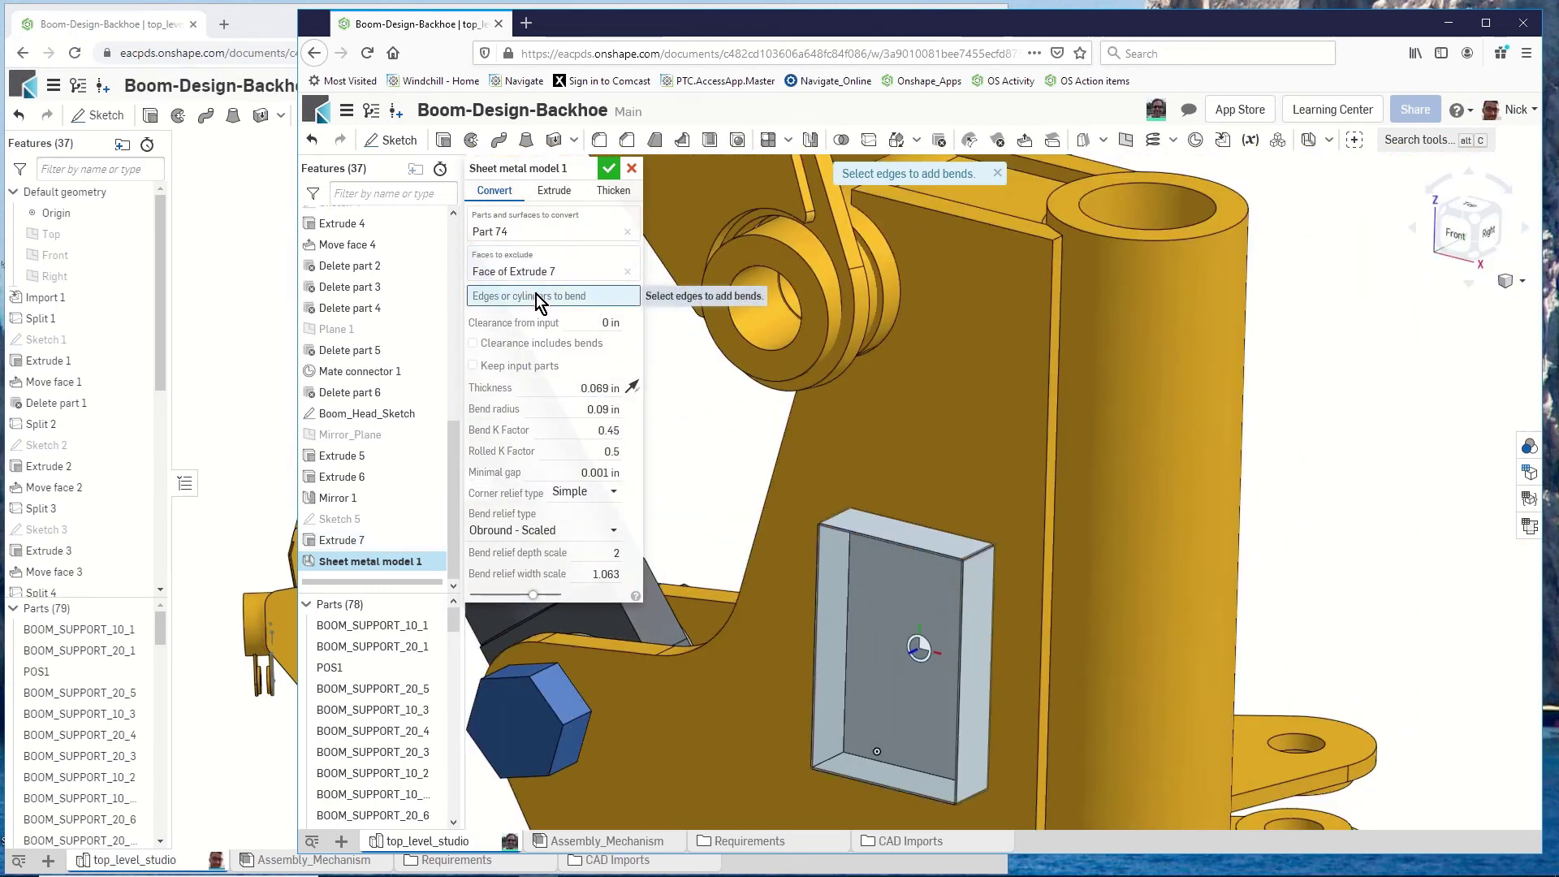
click(847, 595)
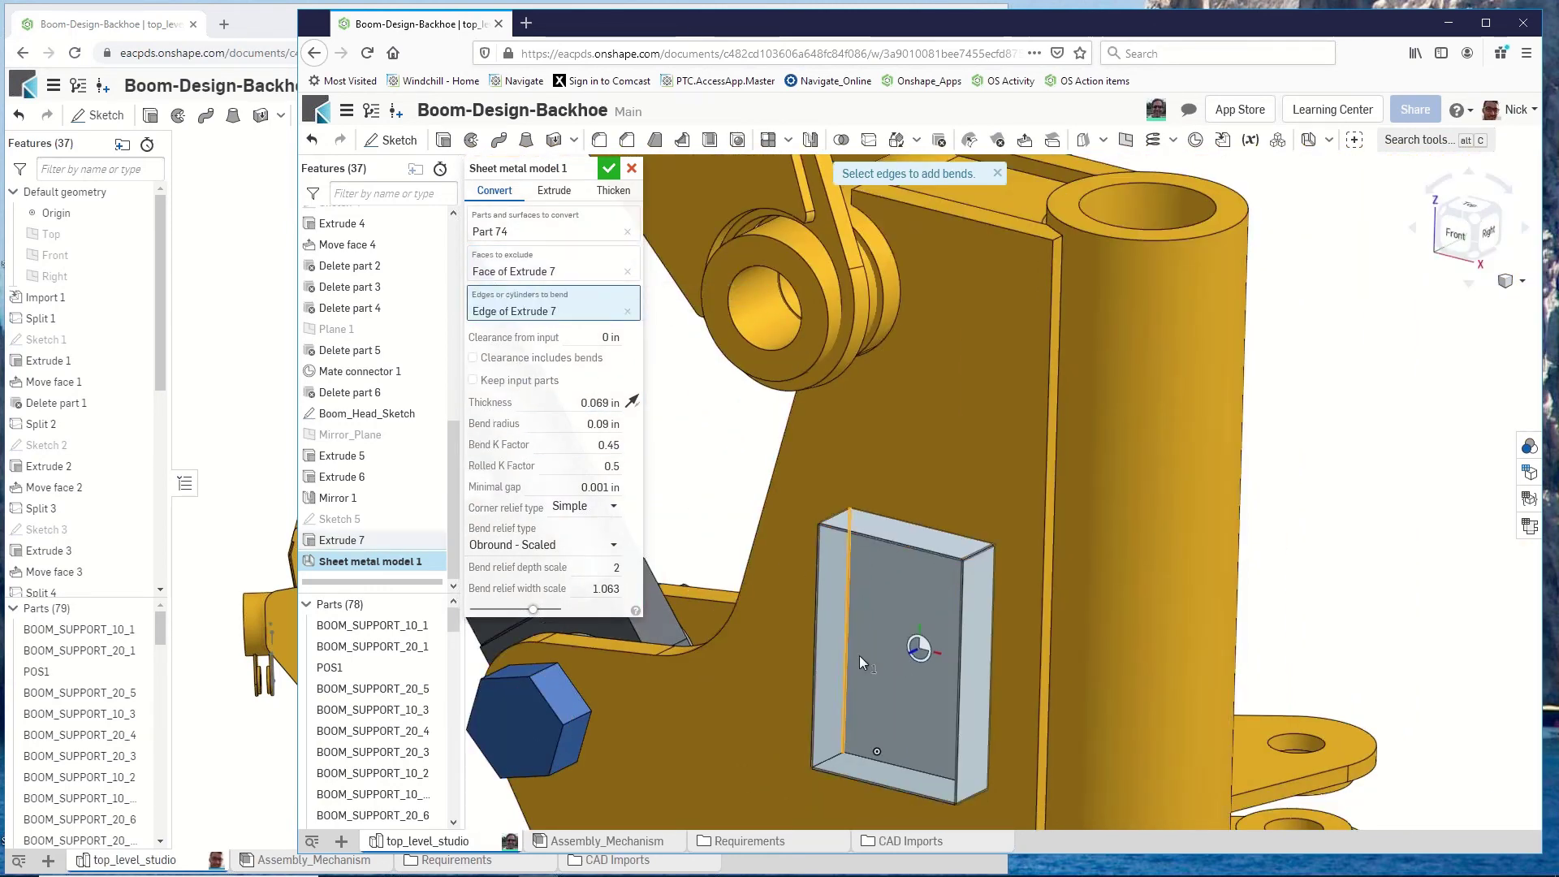
click(903, 766)
click(990, 660)
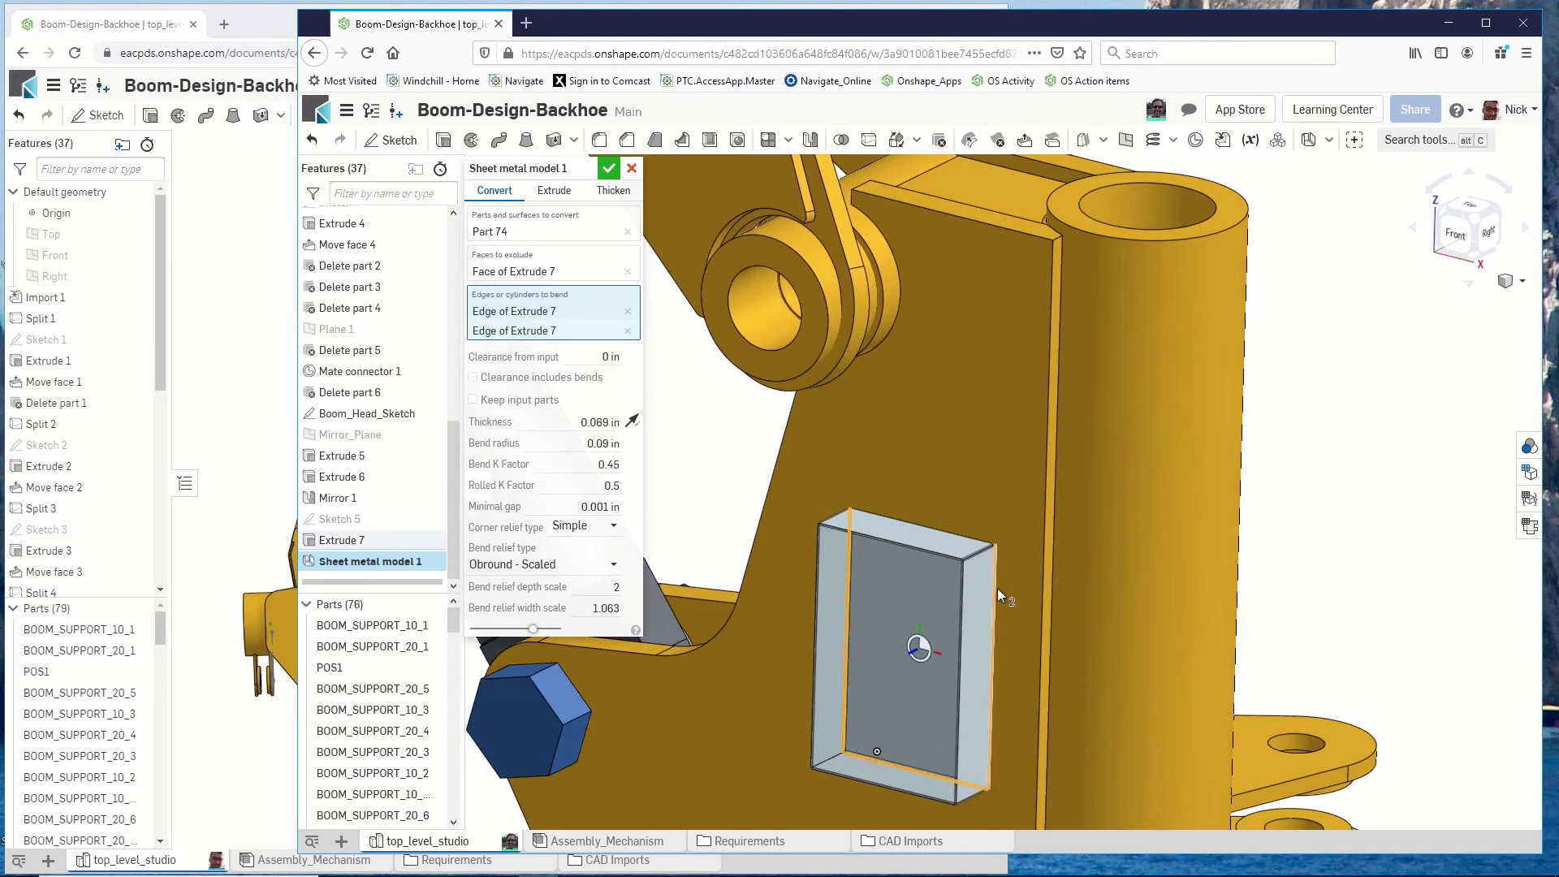
click(937, 522)
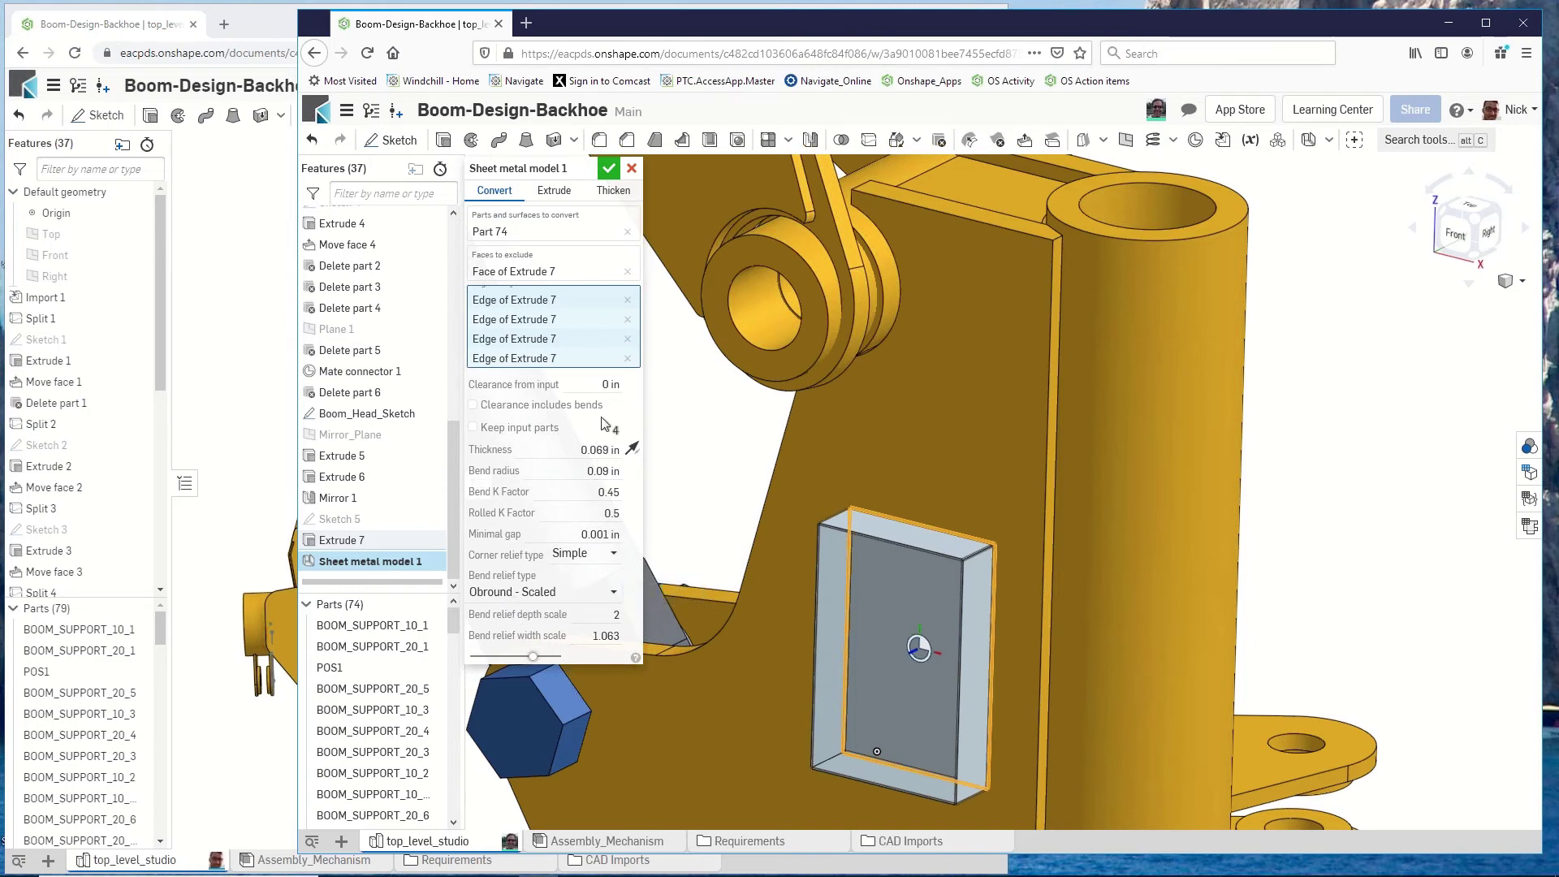
click(609, 169)
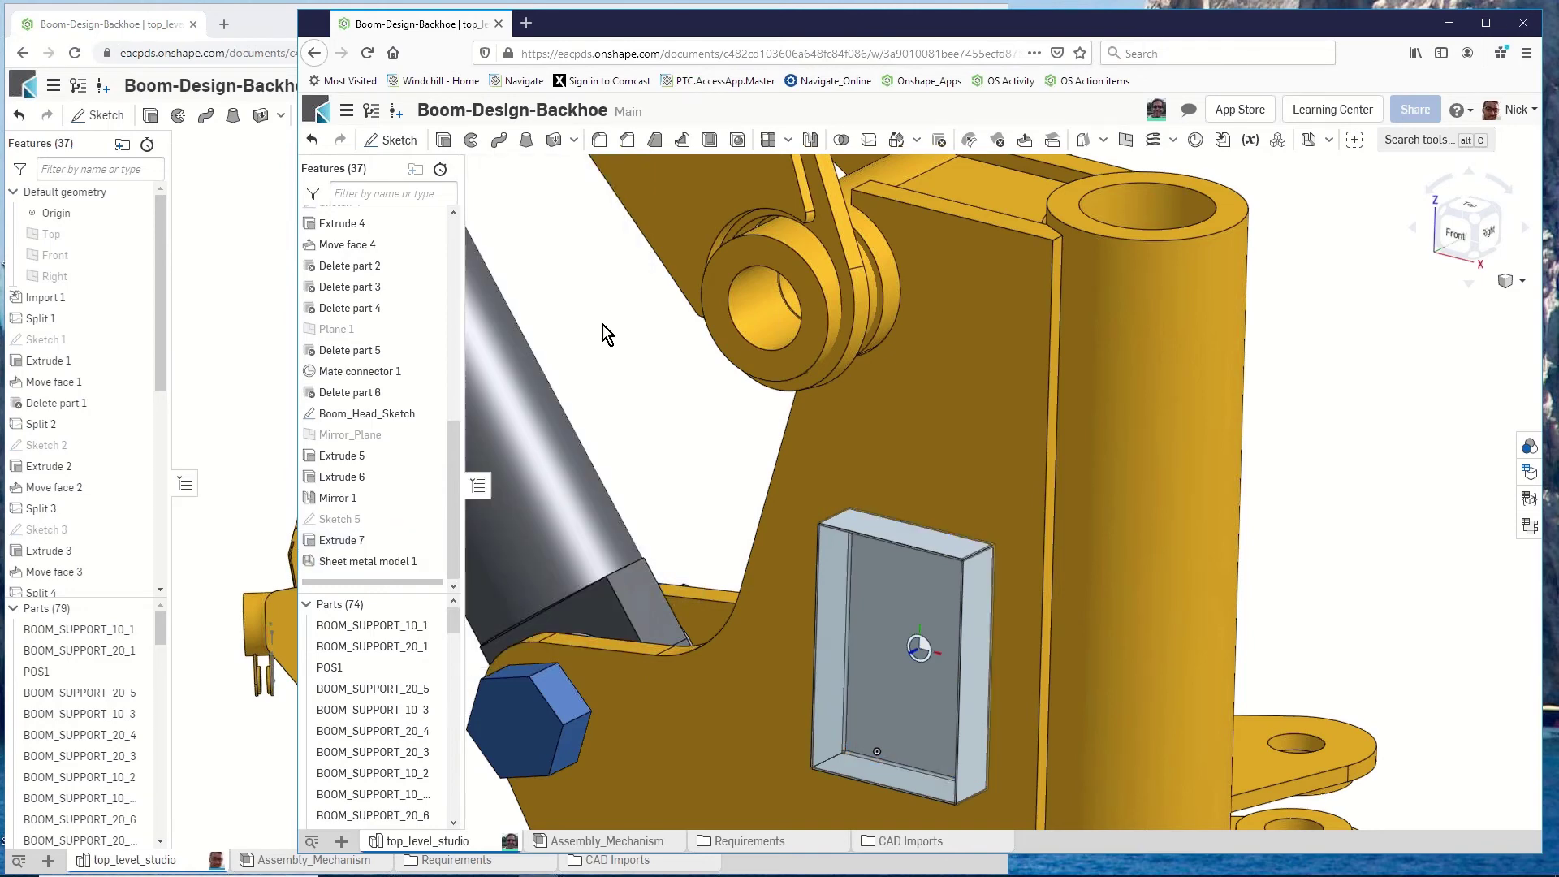
Examine the bends and corner relief at the box's upper rear corner up close, and return to the front of the box.
scroll(849, 587, up, 5)
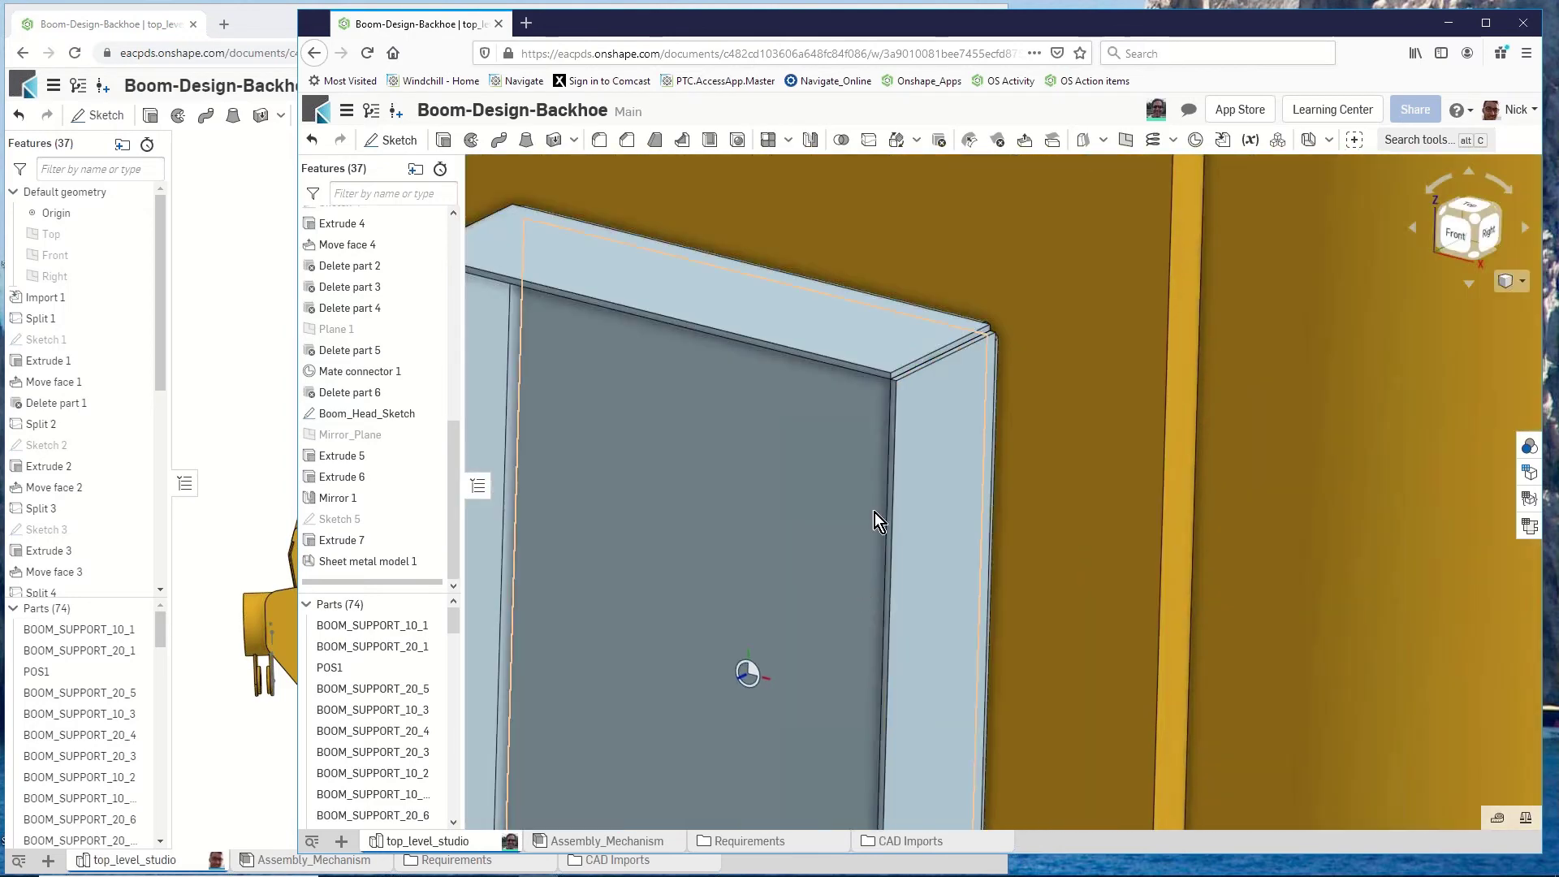
right_drag(953, 352, 991, 343)
scroll(991, 344, up, 3)
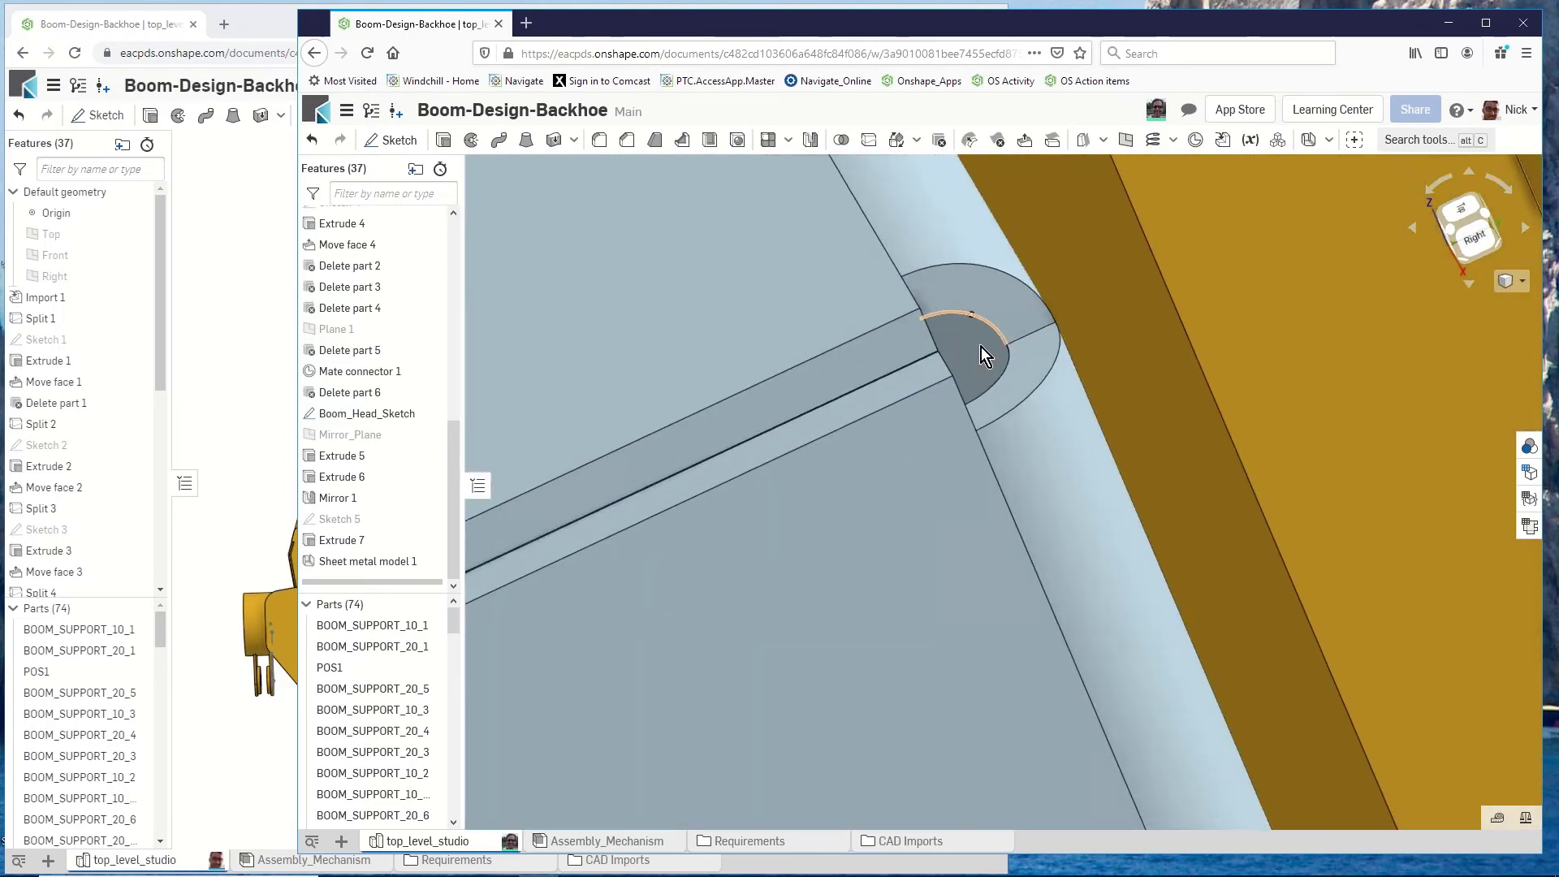
scroll(913, 445, down, 8)
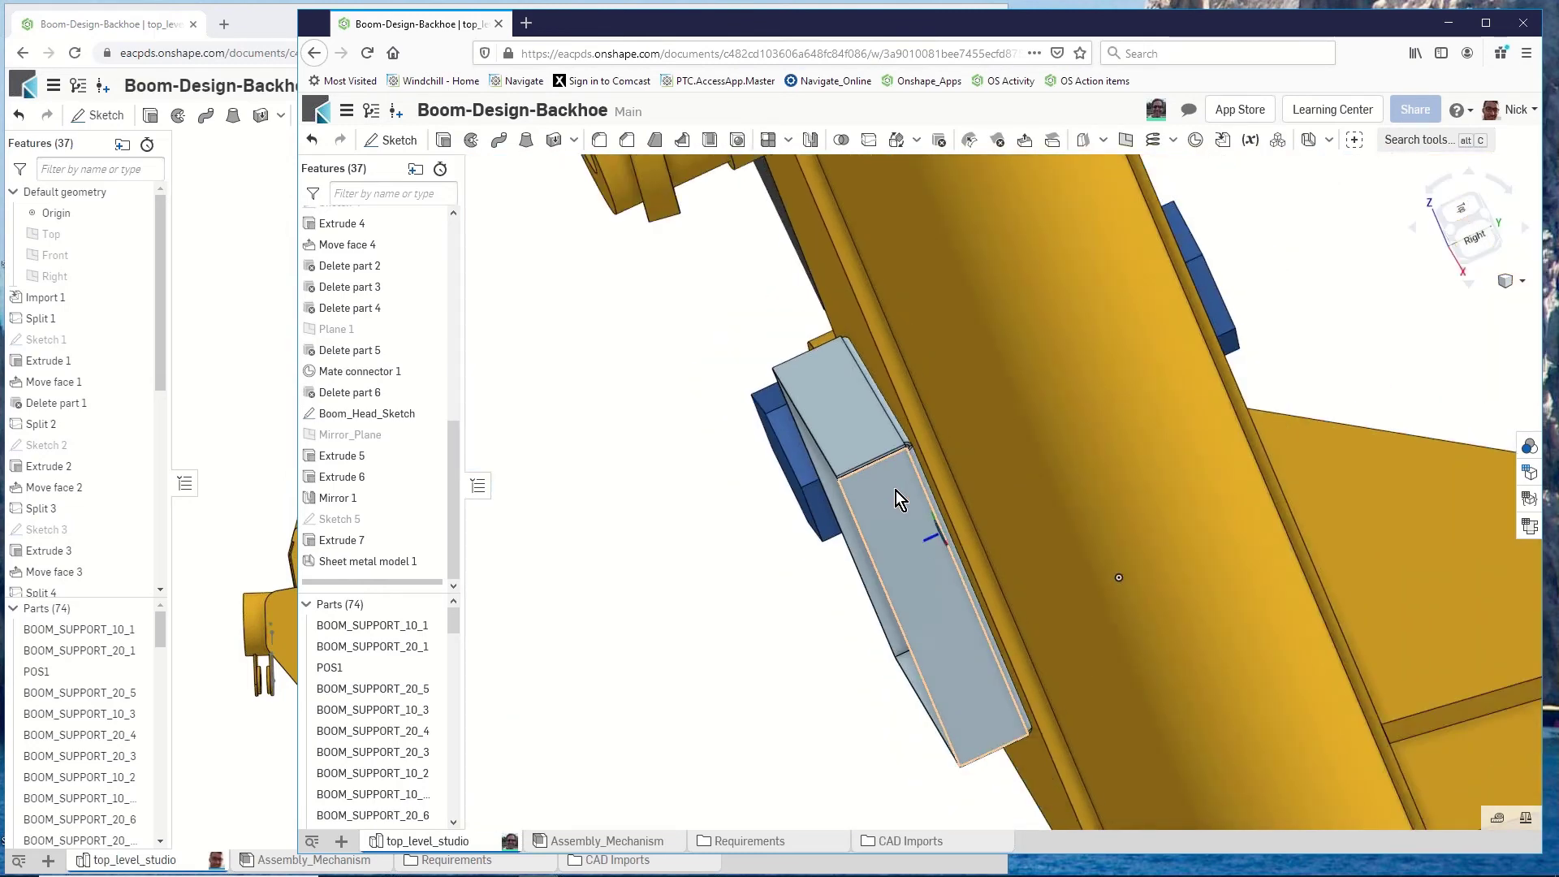
key(n)
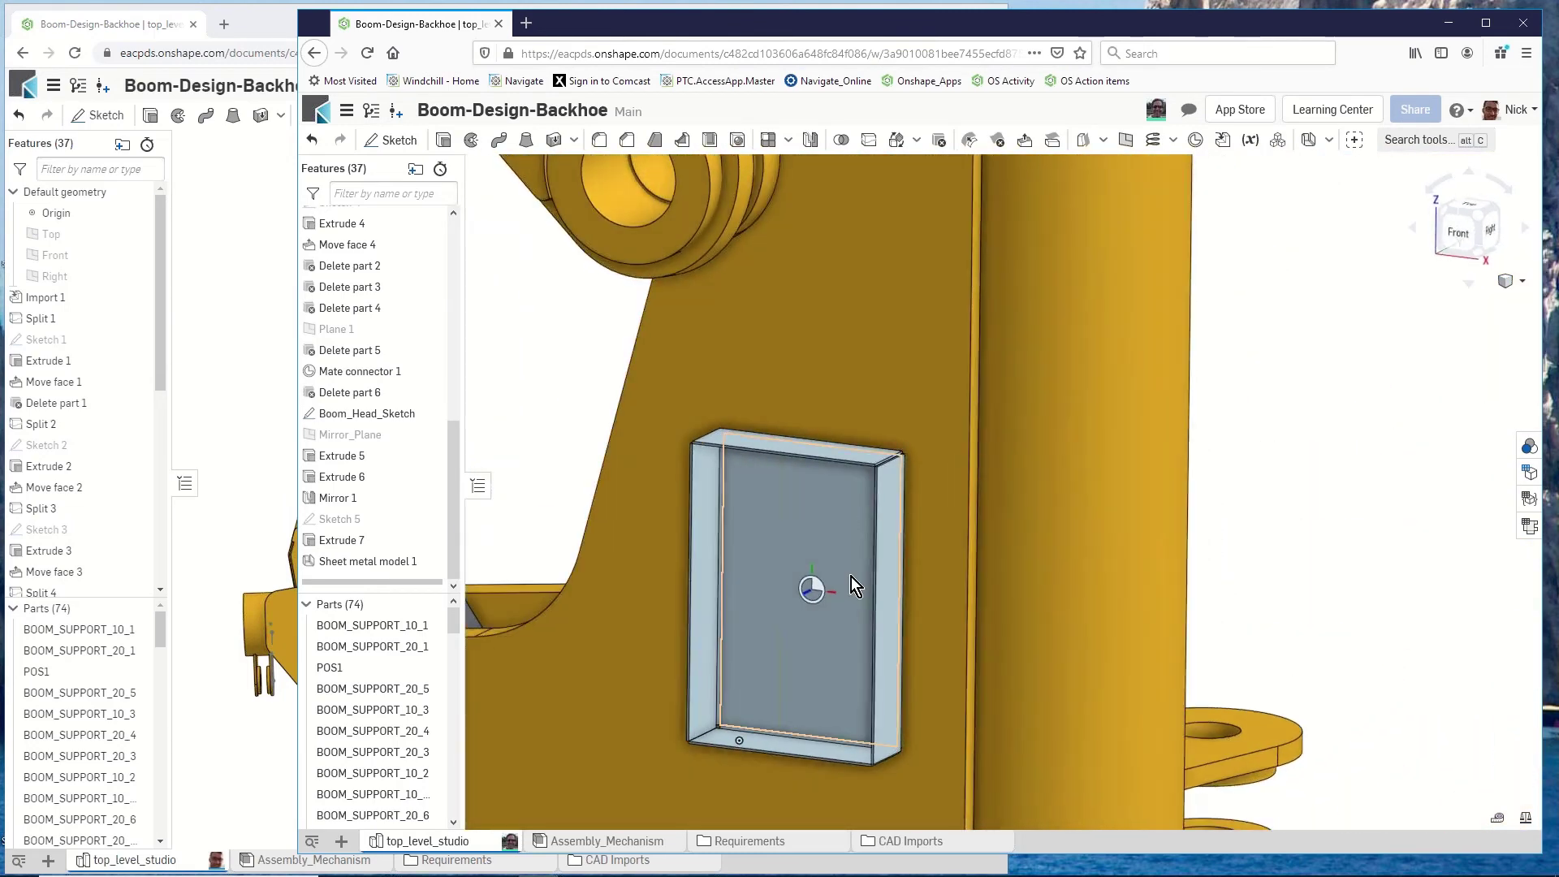
Review the sheet metal table and flat pattern, including the joint types, Bend E's options and the flat pattern's commands.
click(1528, 526)
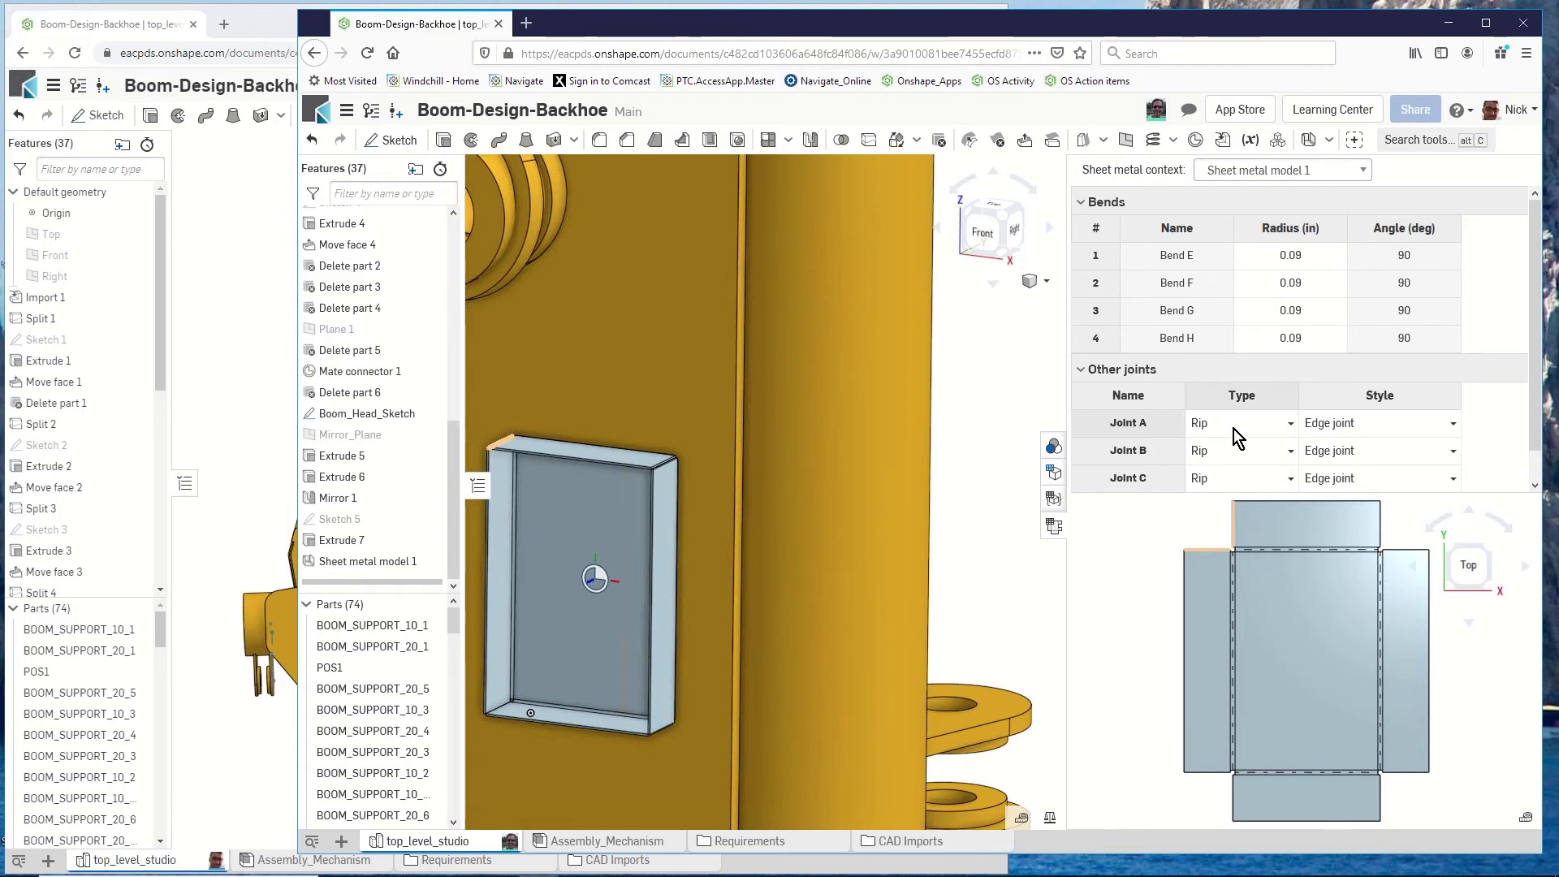
click(1290, 429)
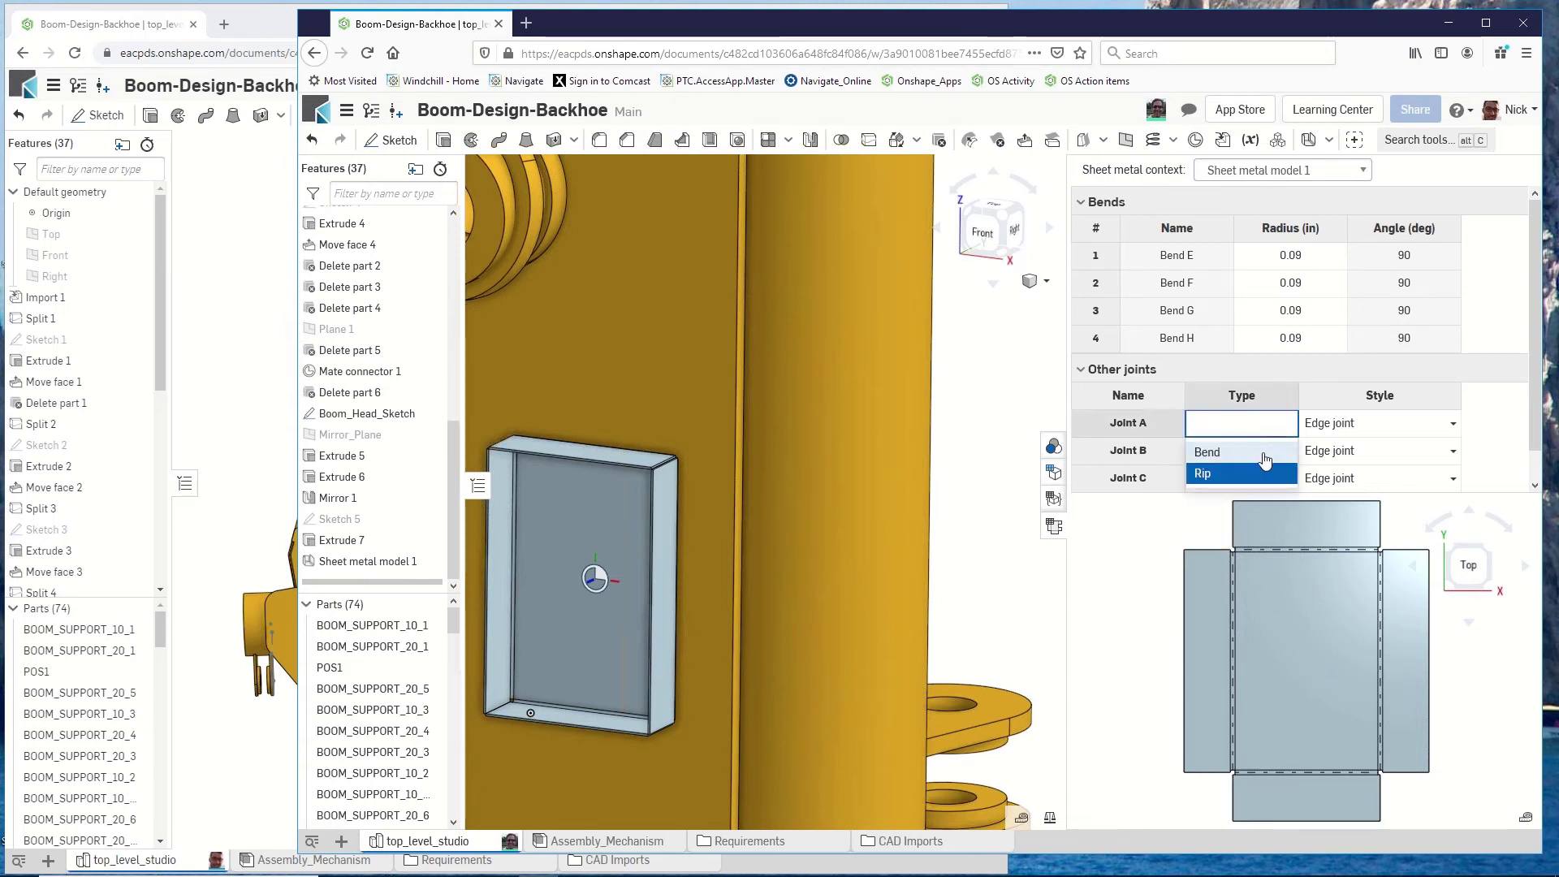
key(Return)
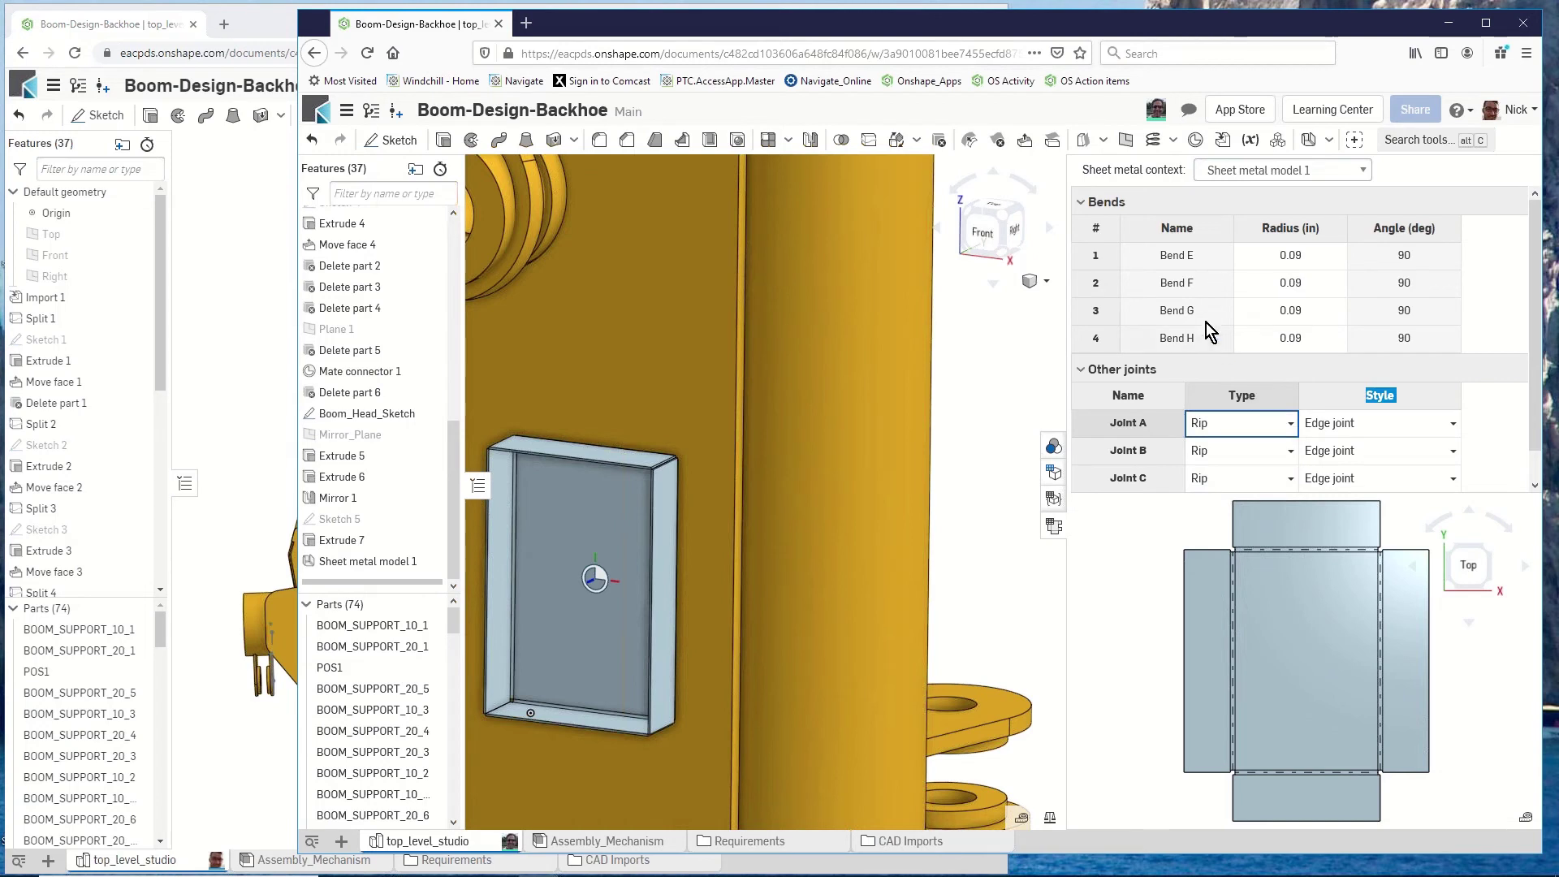
right_click(1206, 255)
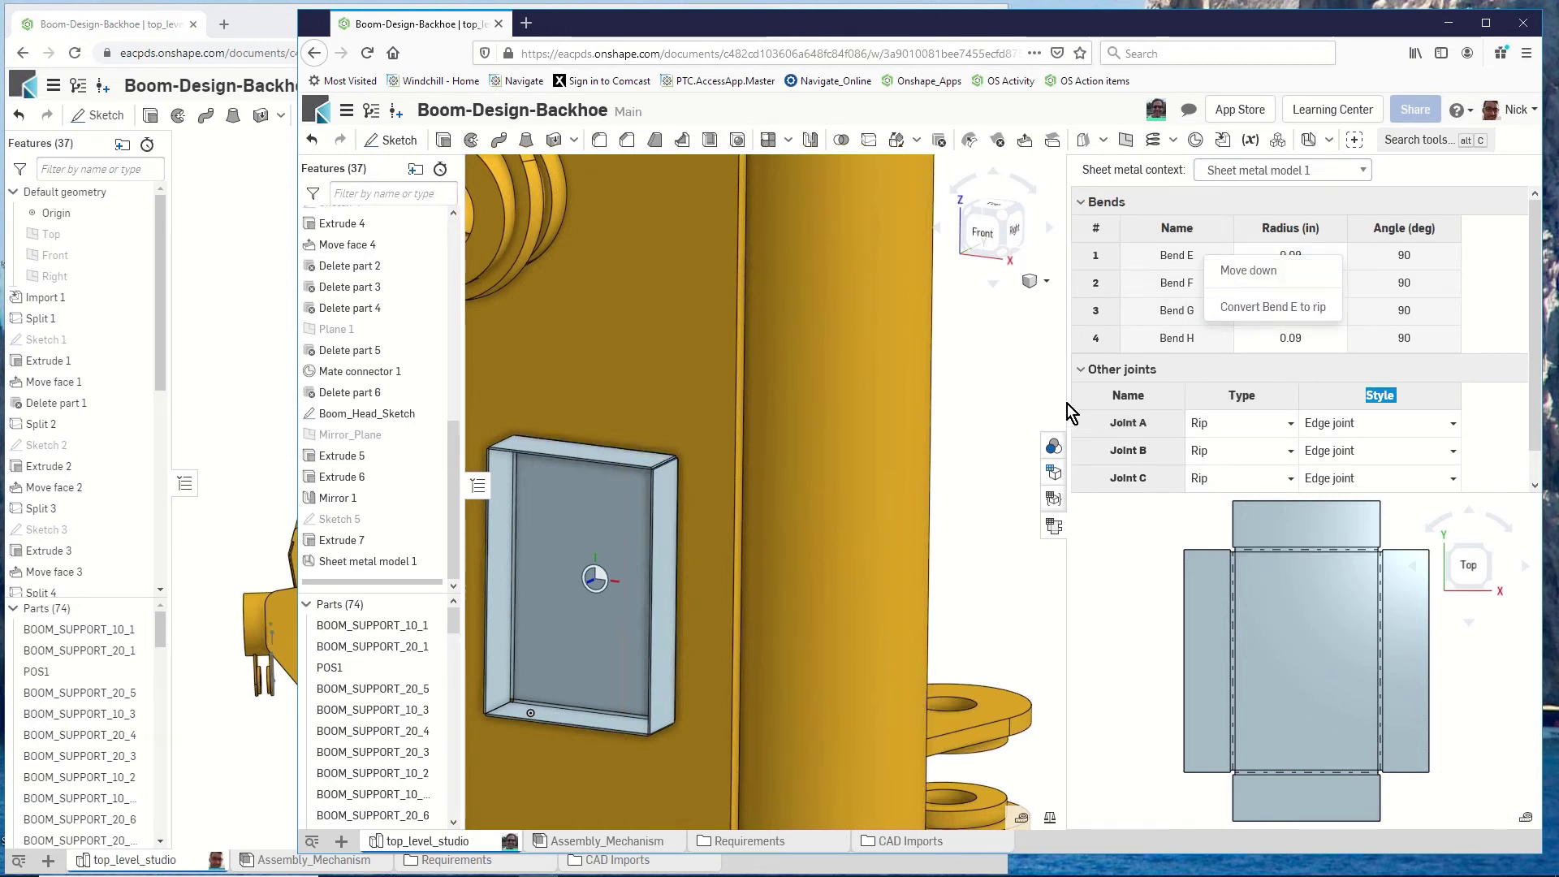
click(996, 377)
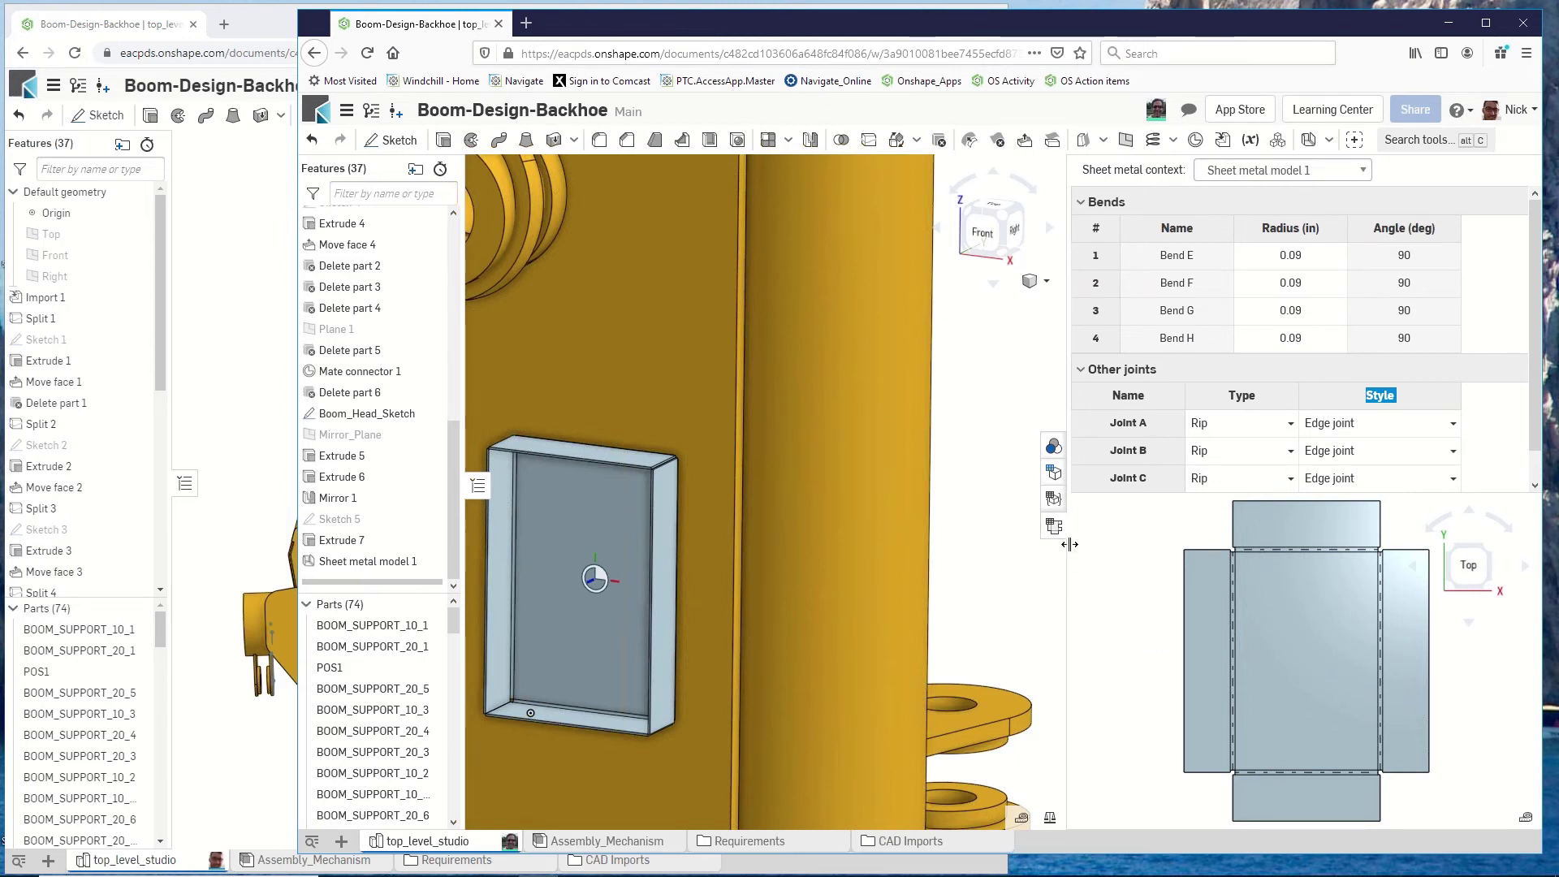
right_click(1293, 636)
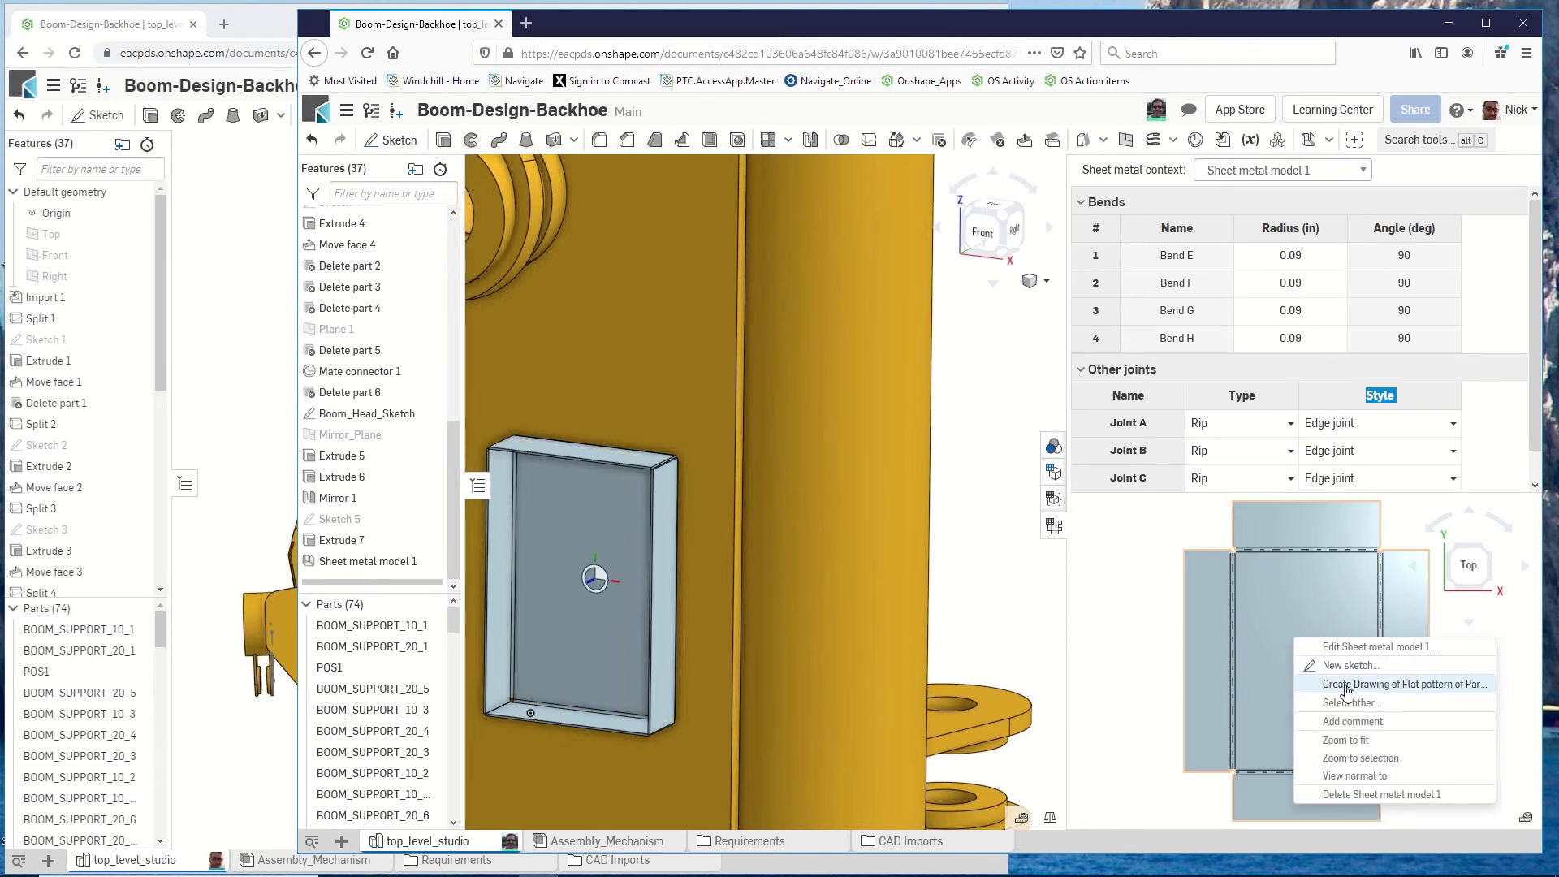
click(1144, 611)
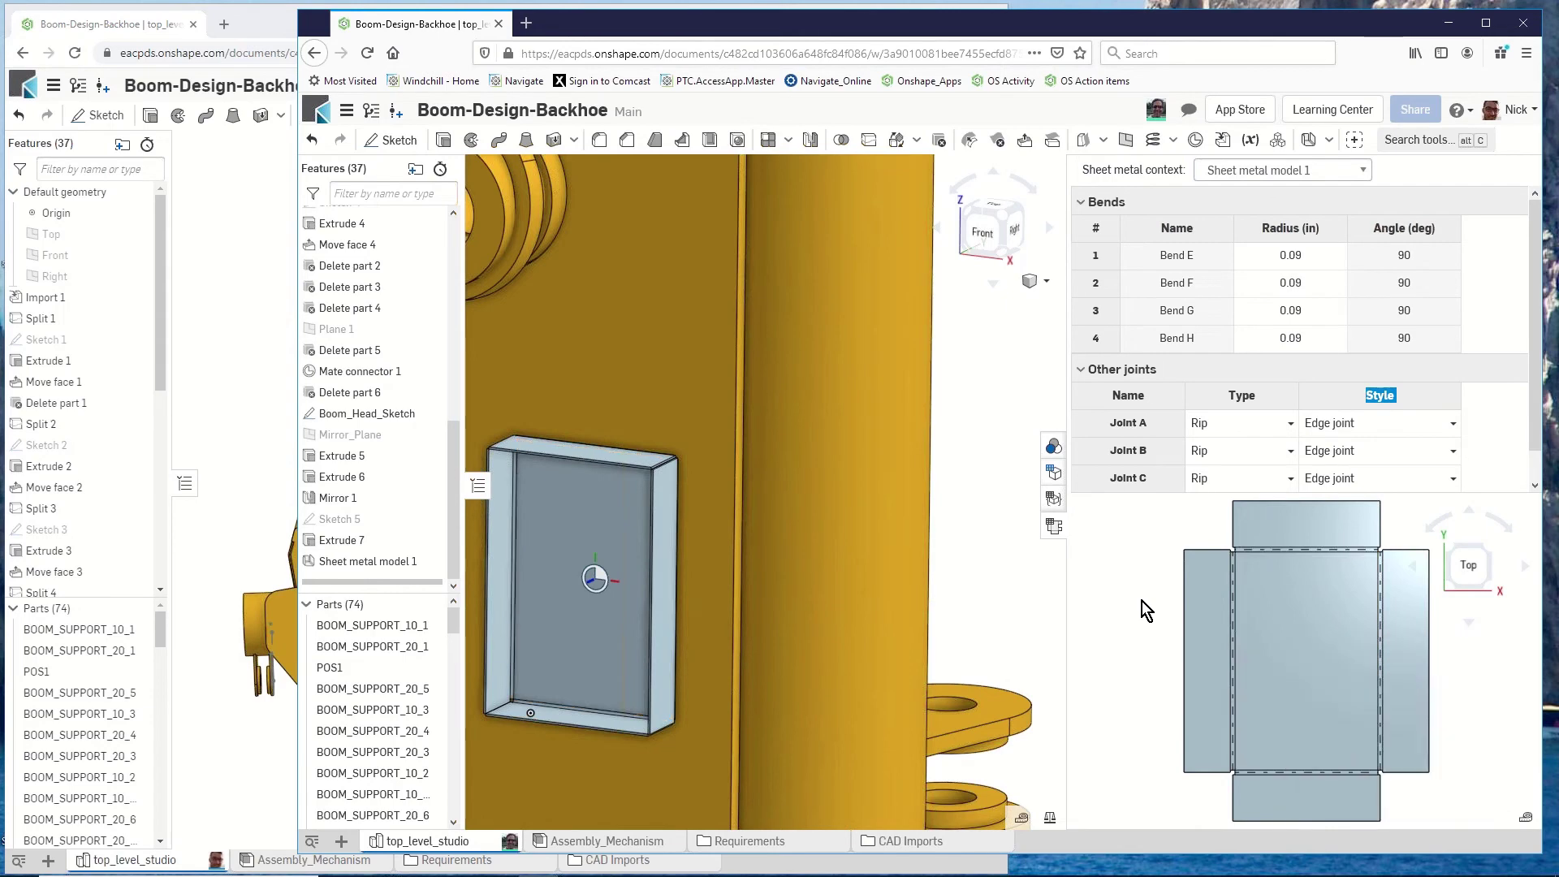
click(1053, 526)
Check the box on the whole boom, and switch to the original session to examine the model there in isometric view.
scroll(1074, 558, down, 5)
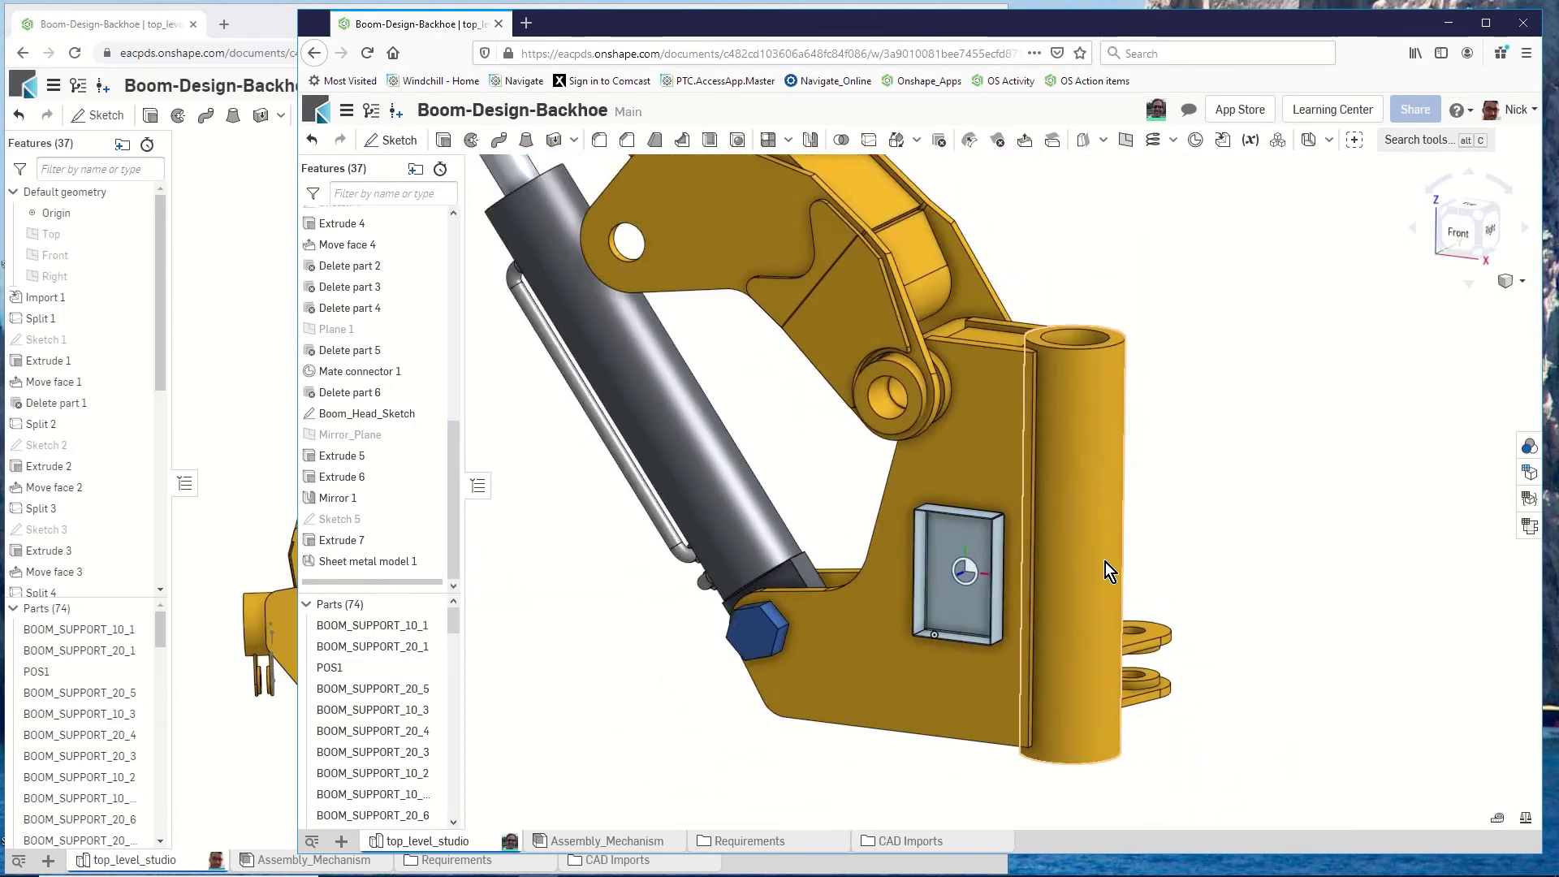
scroll(1175, 597, down, 5)
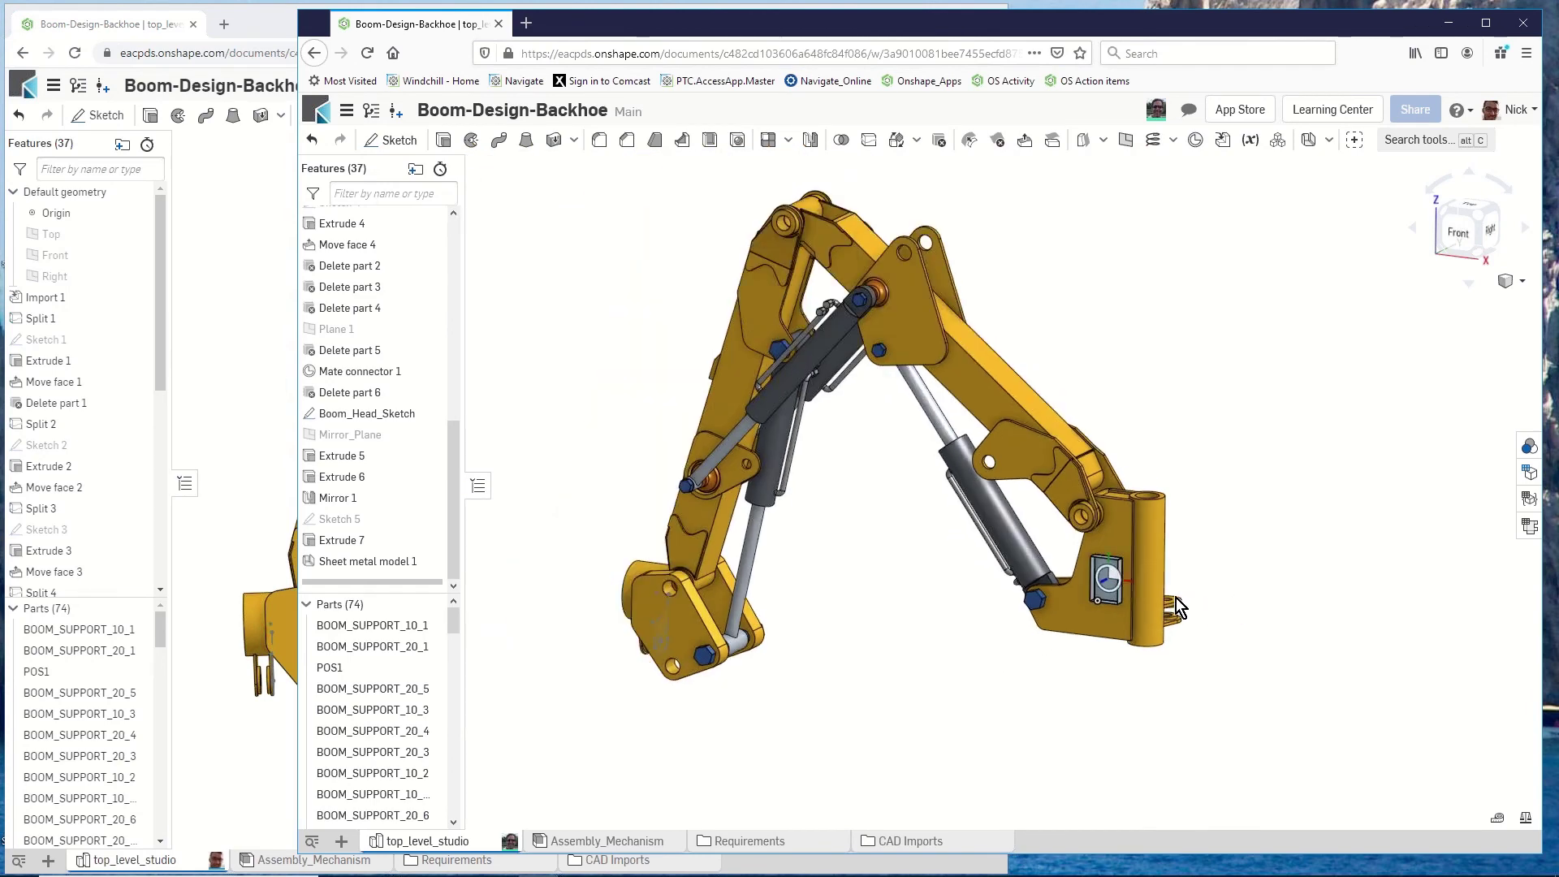
scroll(1136, 601, up, 5)
scroll(1136, 600, up, 2)
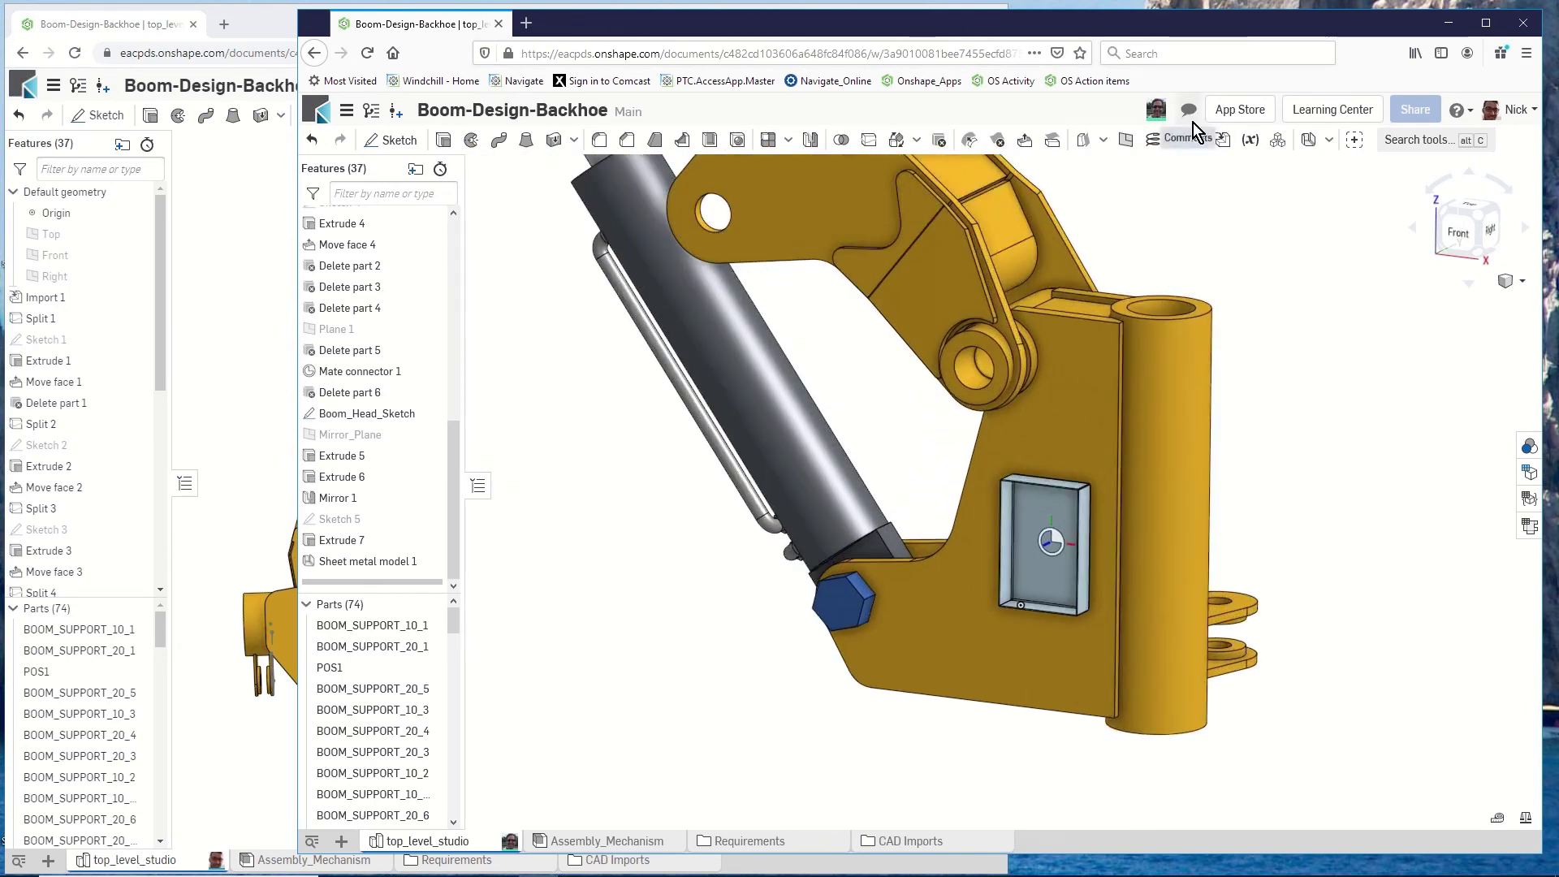
click(275, 430)
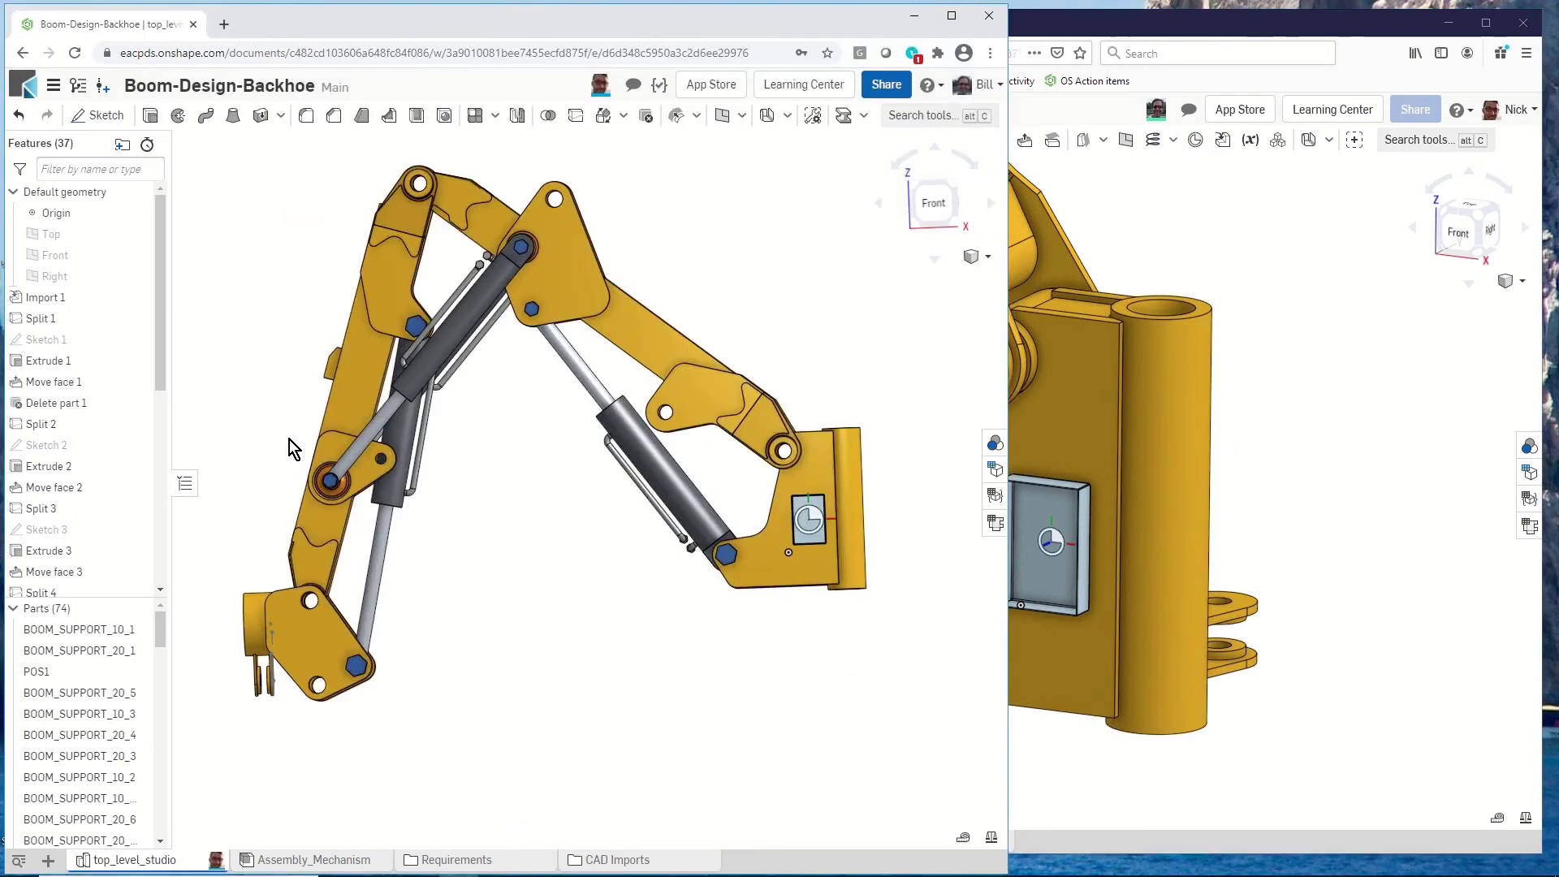
key(shift+7)
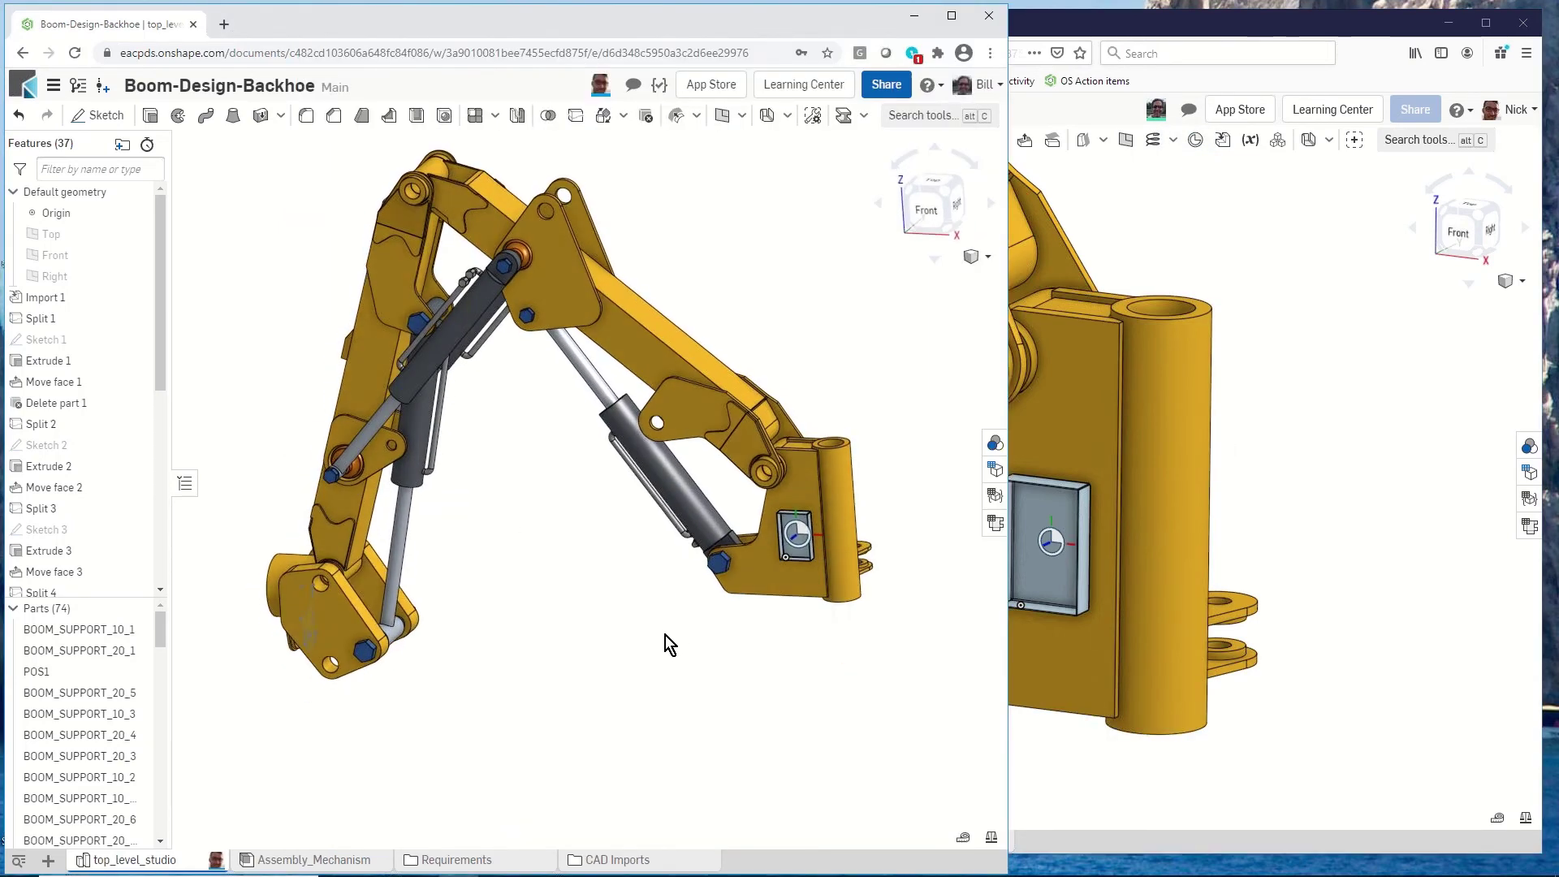
scroll(790, 558, up, 3)
scroll(787, 568, up, 3)
scroll(788, 568, down, 6)
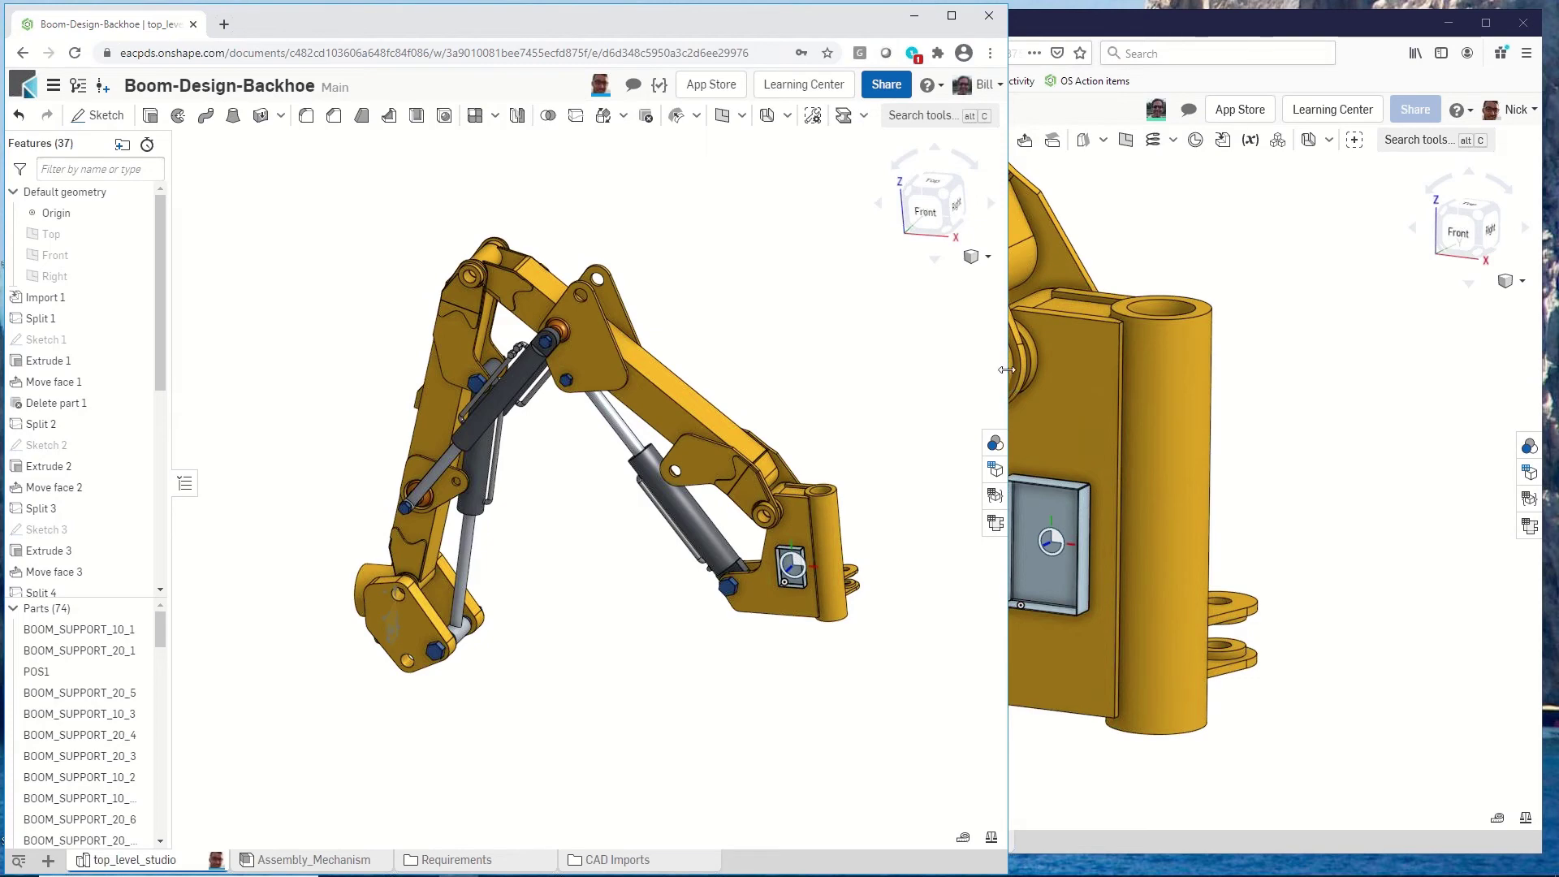
Widen the original session's window and create a drawing from the C_Format.dwt template with no views.
drag(1007, 372, 1508, 396)
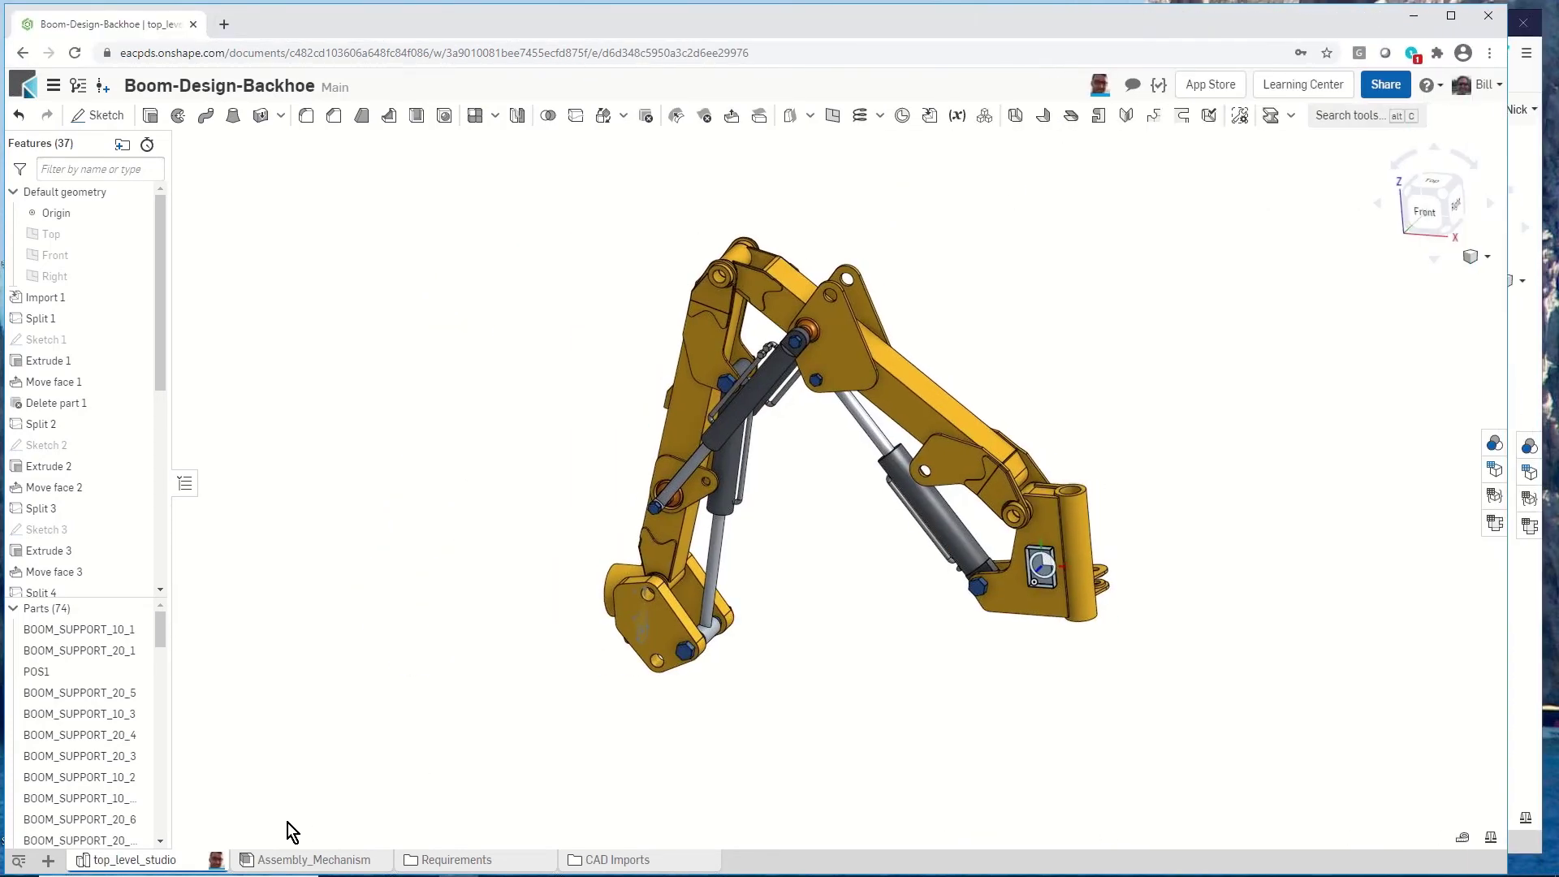
click(48, 860)
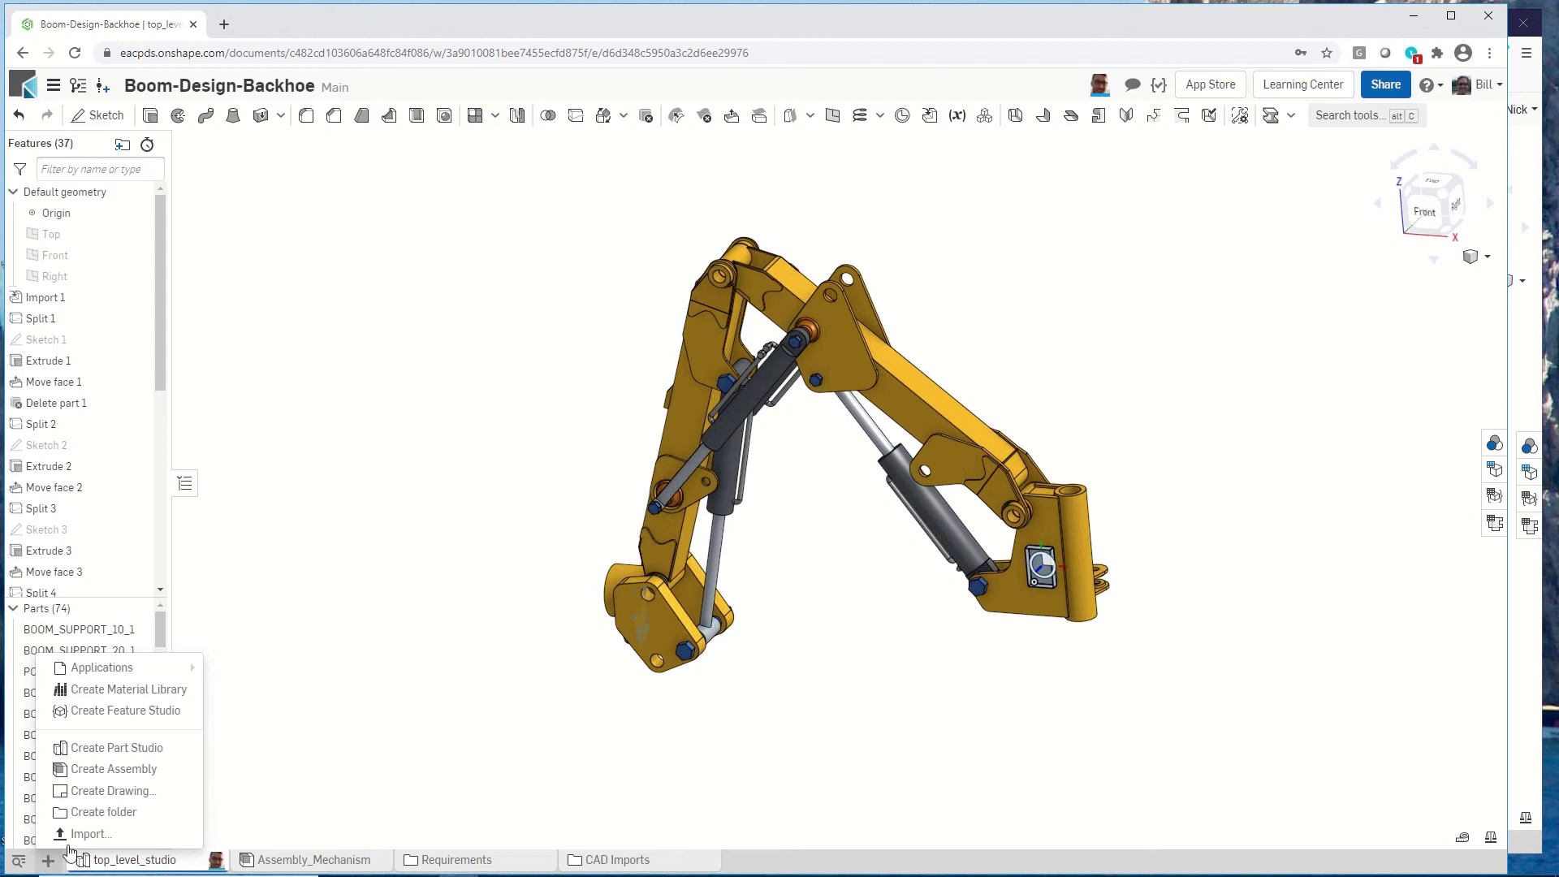
click(141, 791)
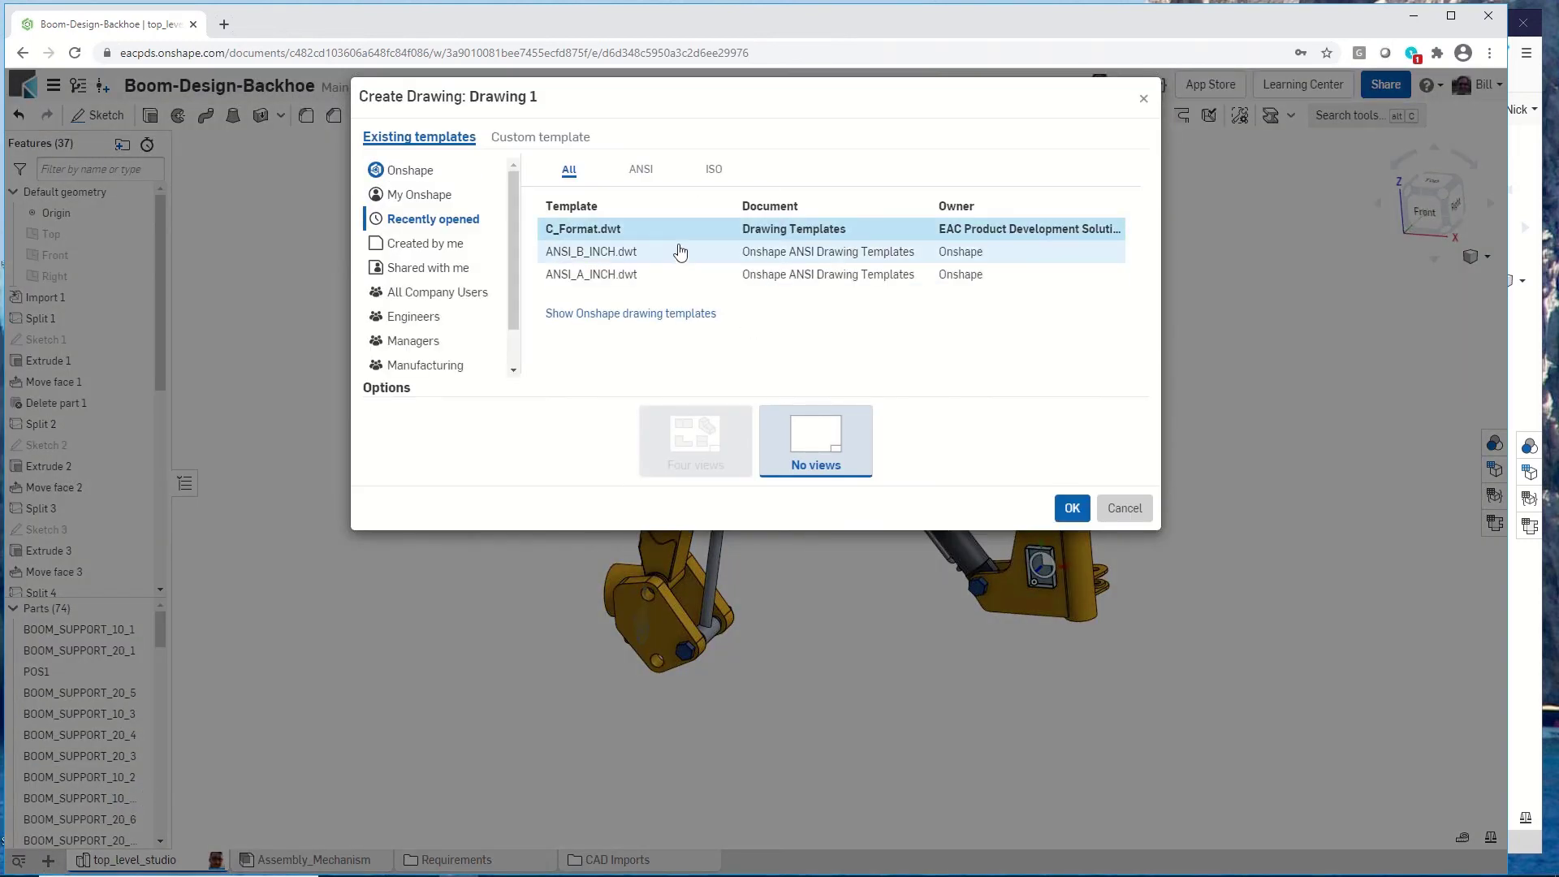
click(1073, 510)
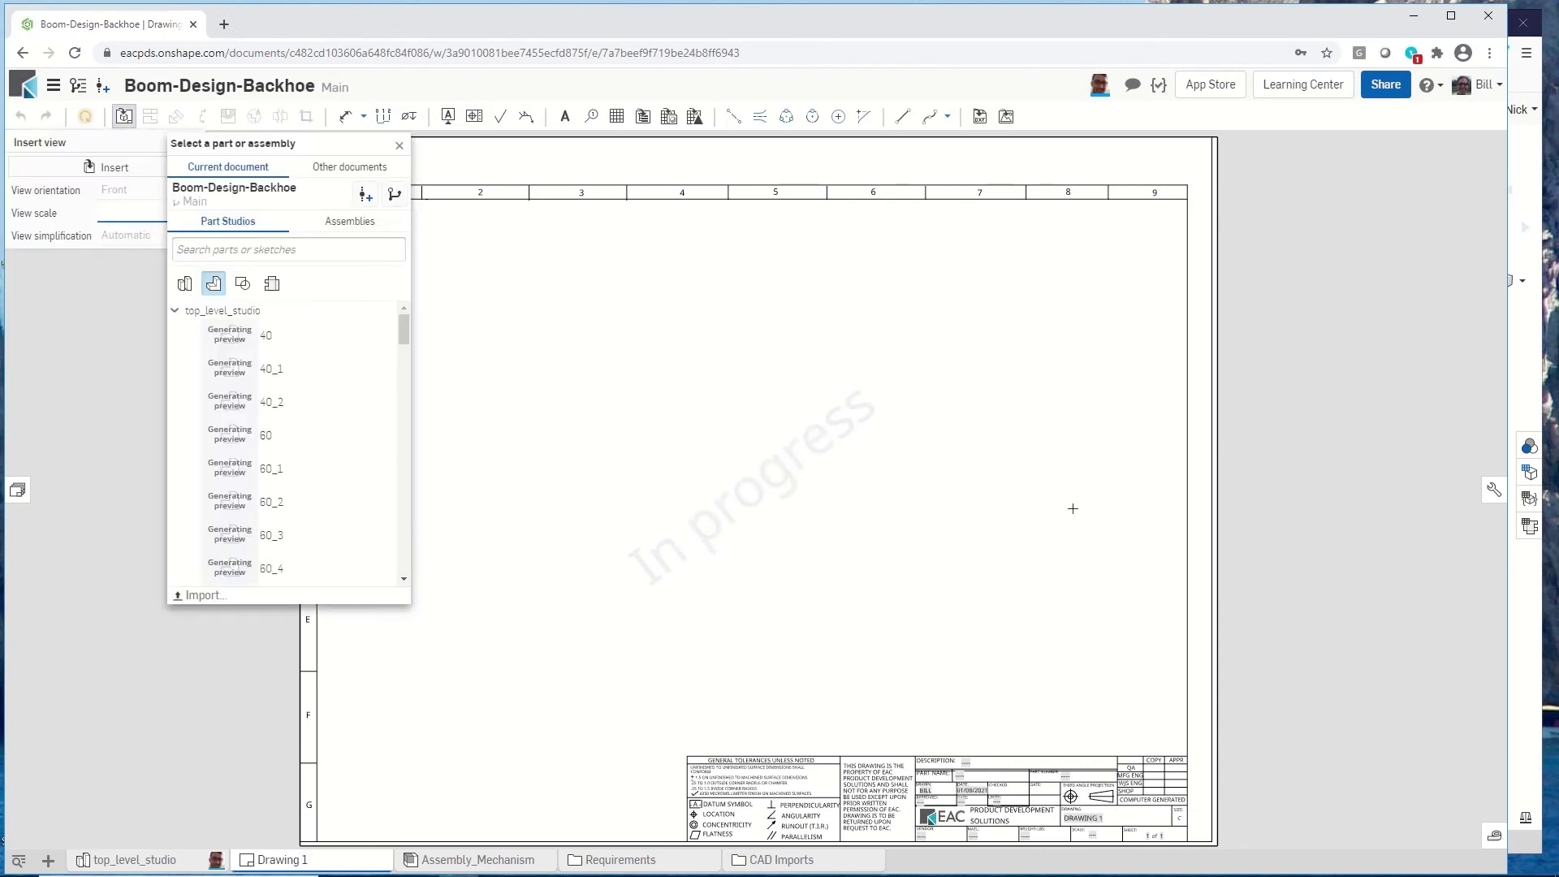
Insert a front view of Assembly_Mechanism at 1:32 and project a top view and an isometric view from it.
click(360, 229)
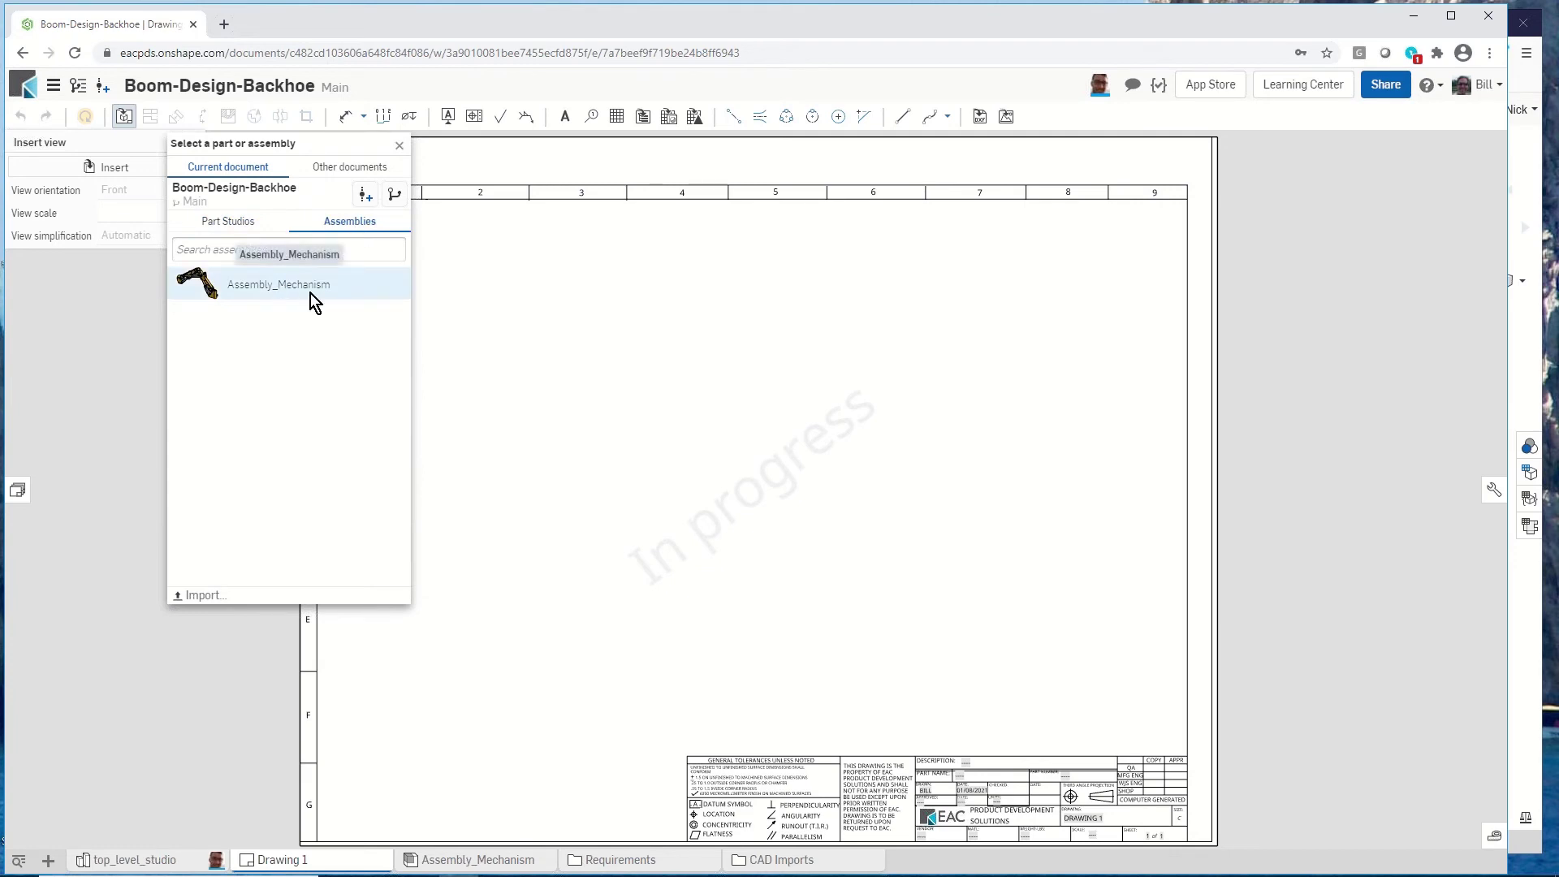
click(311, 294)
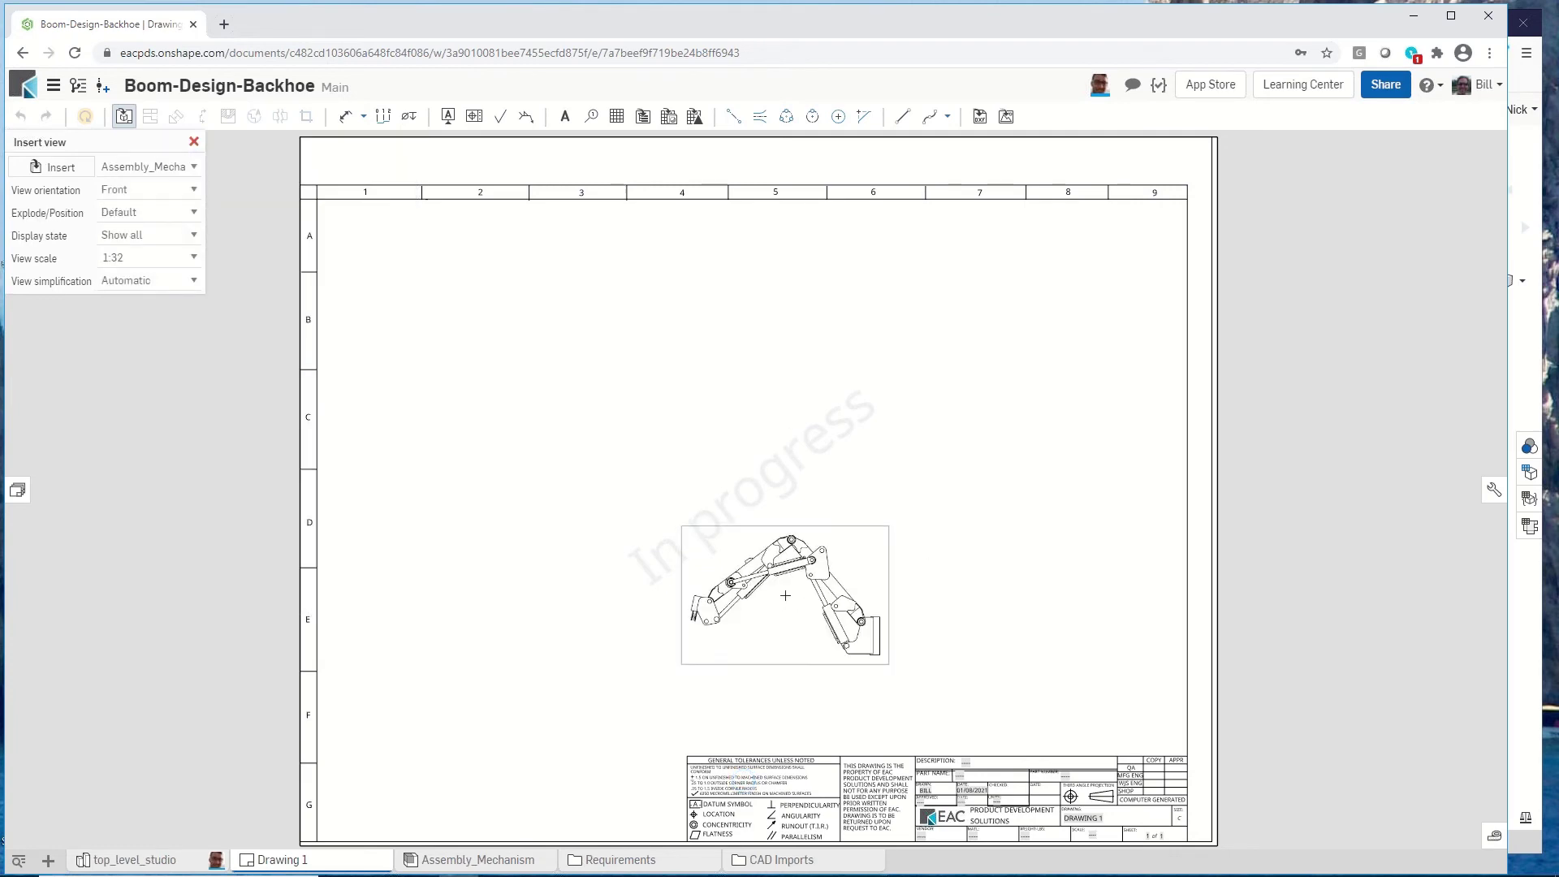
click(785, 595)
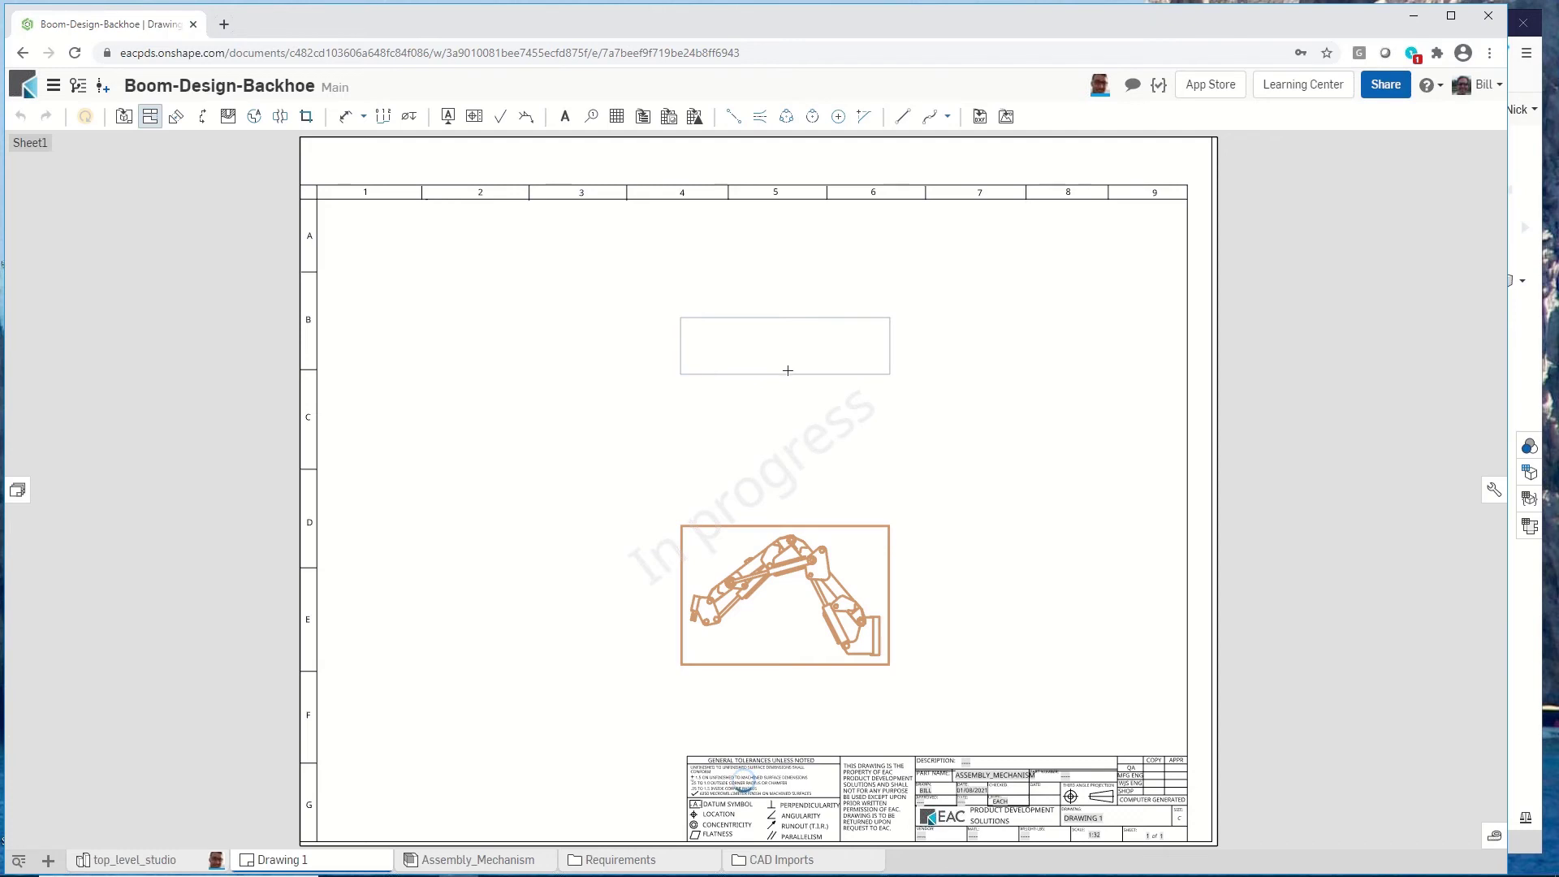
click(788, 370)
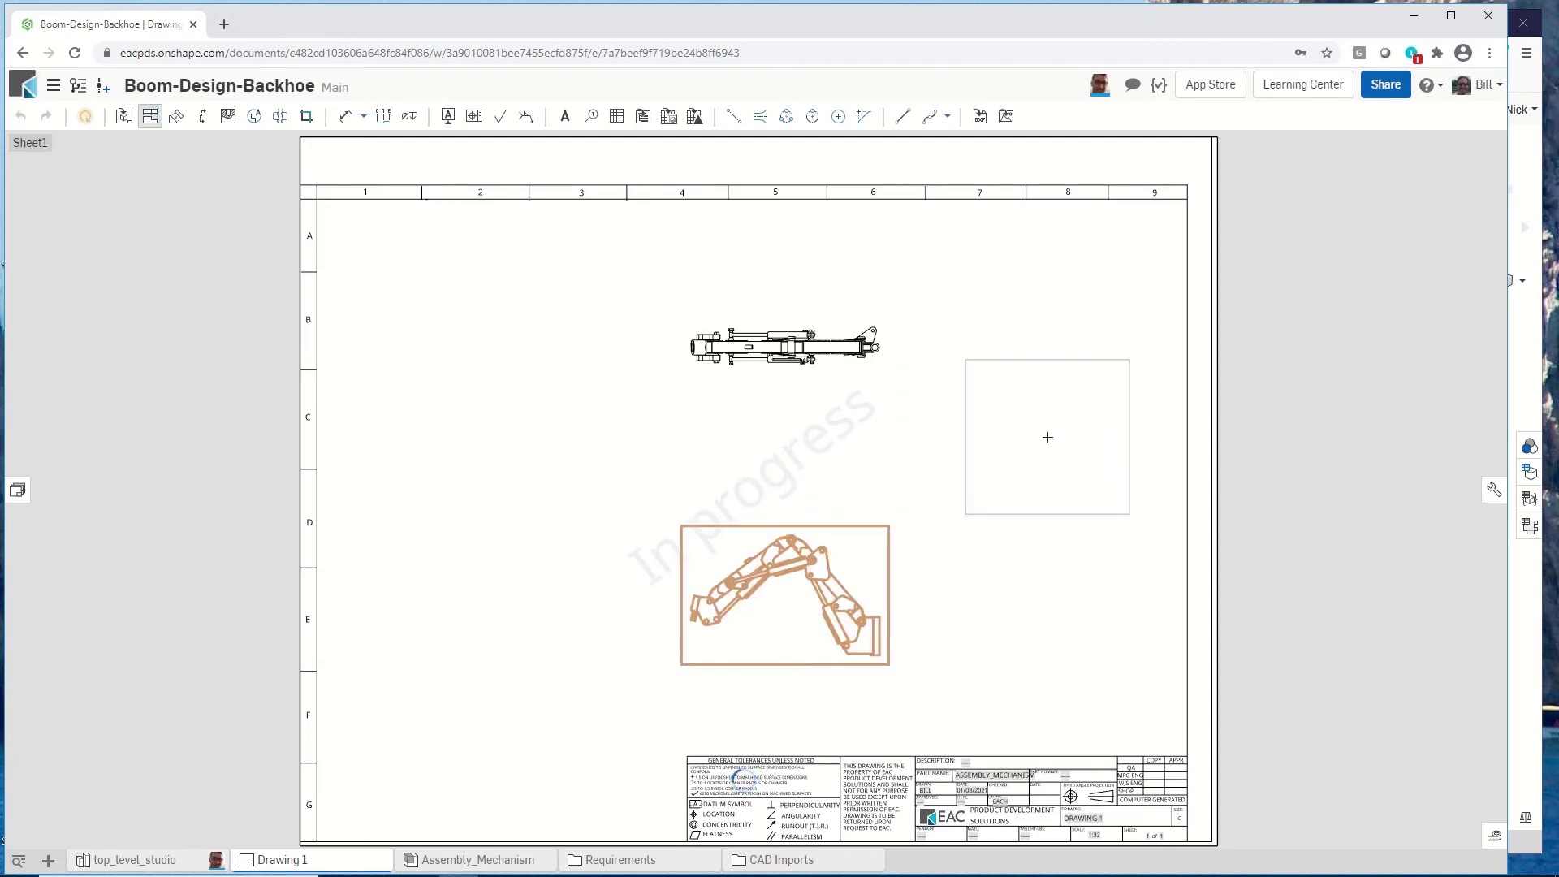
click(1047, 437)
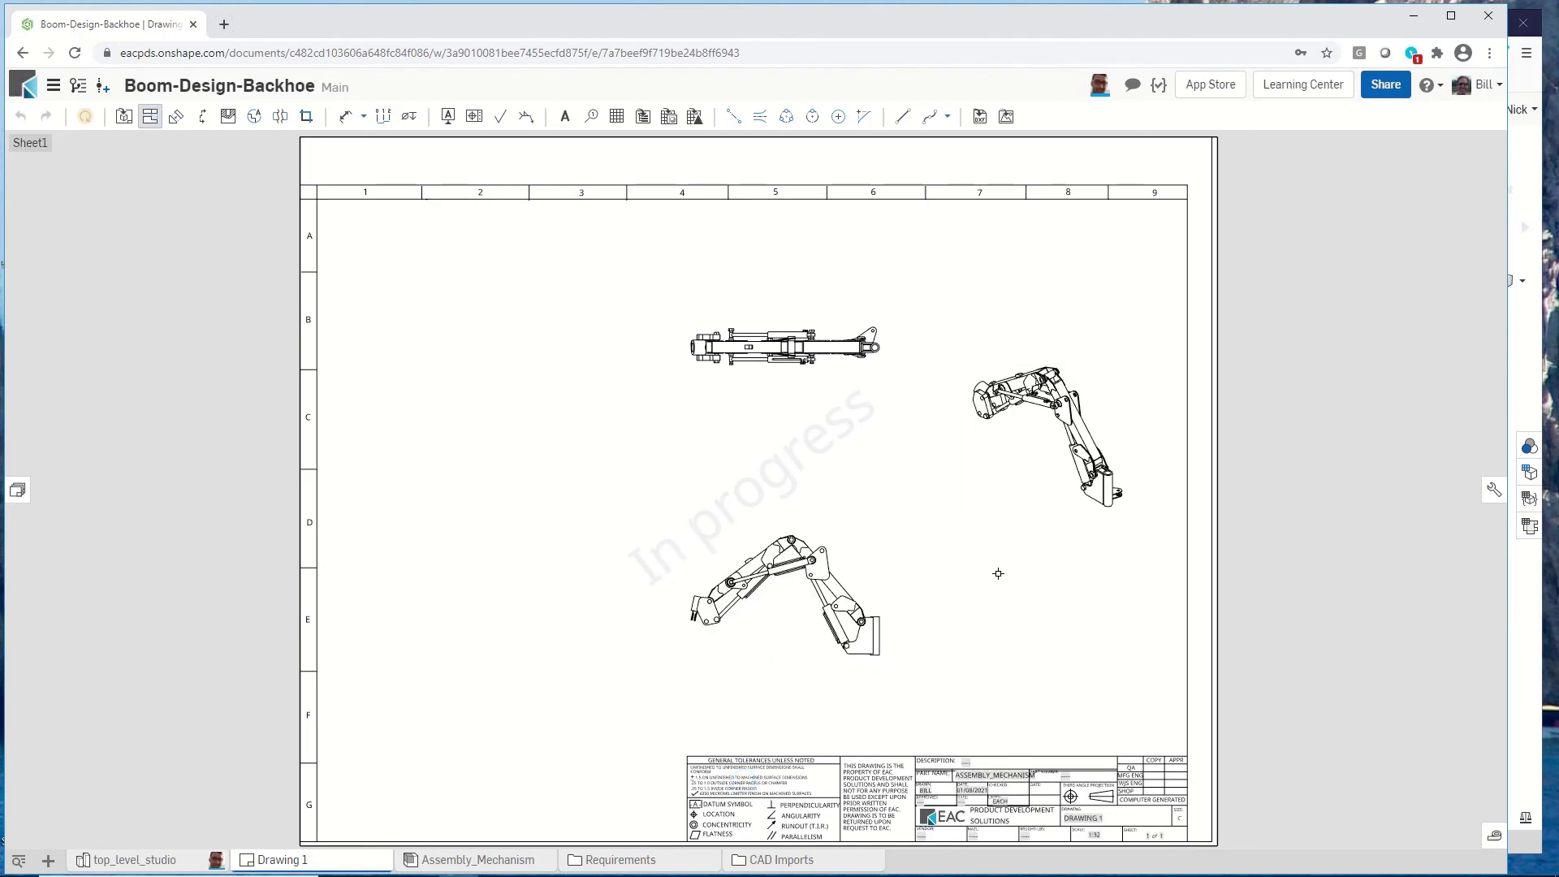
key(Escape)
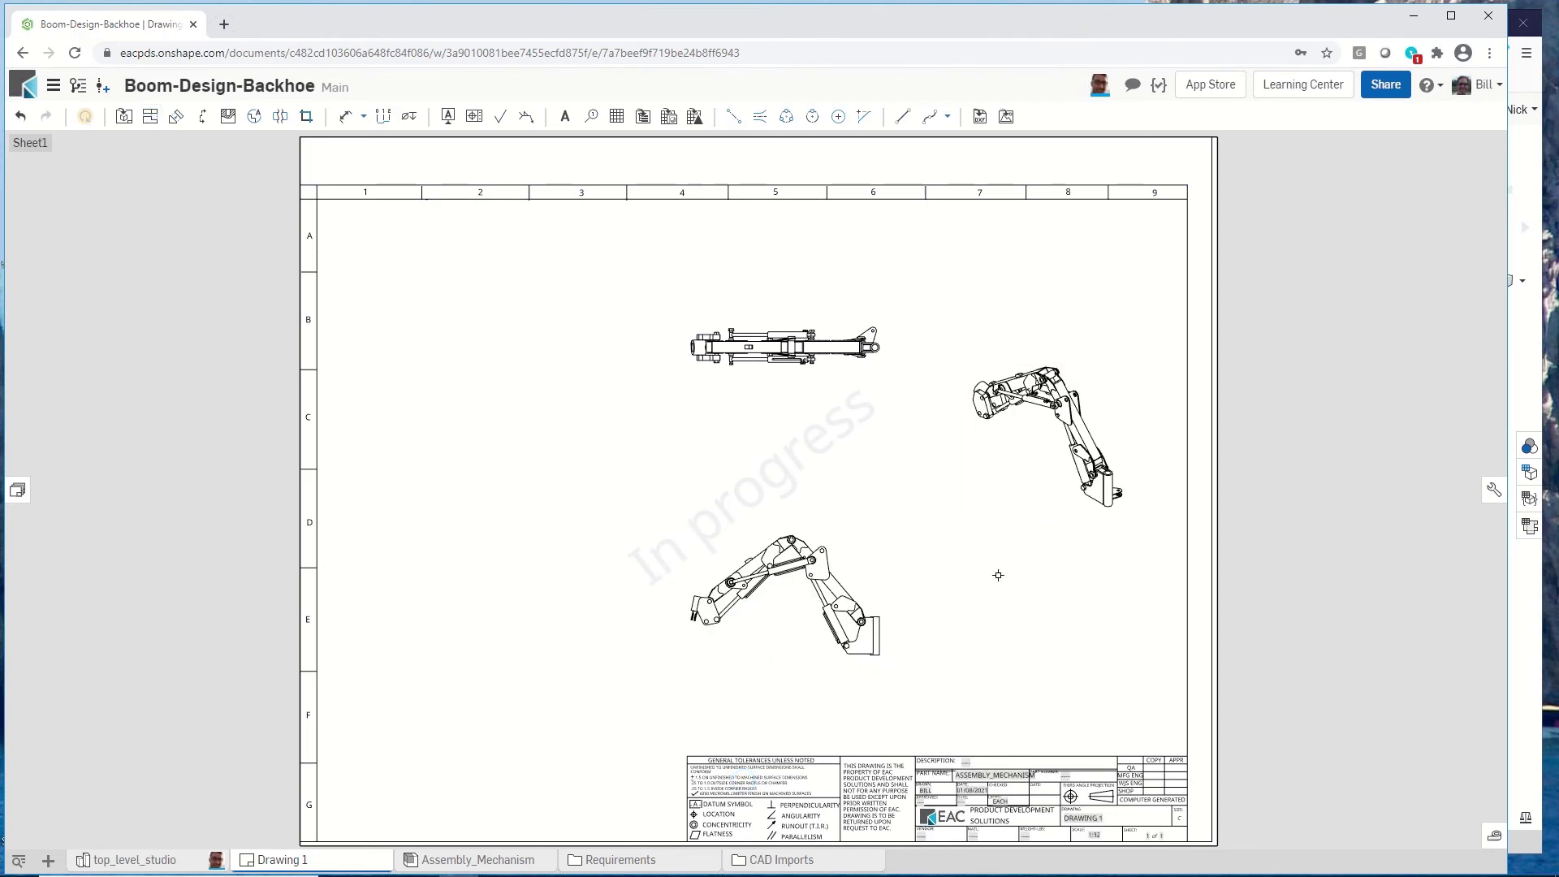
Shade the isometric view and insert a flattened Assembly_Mechanism BOM table, anchored by its top-left corner at the drawing border's top-left corner.
right_click(1015, 443)
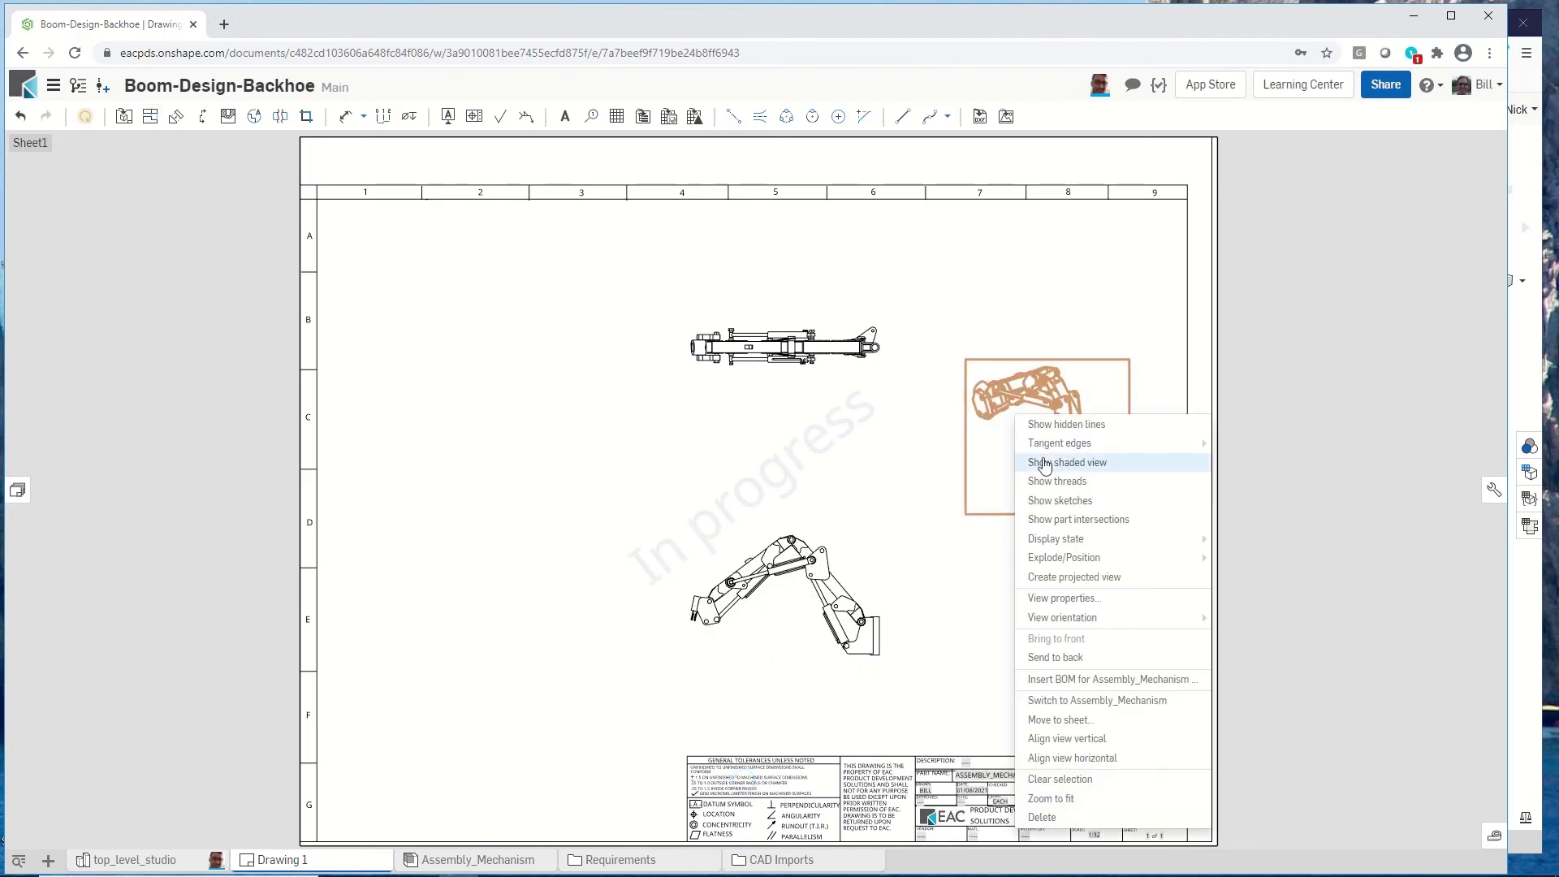
click(1044, 462)
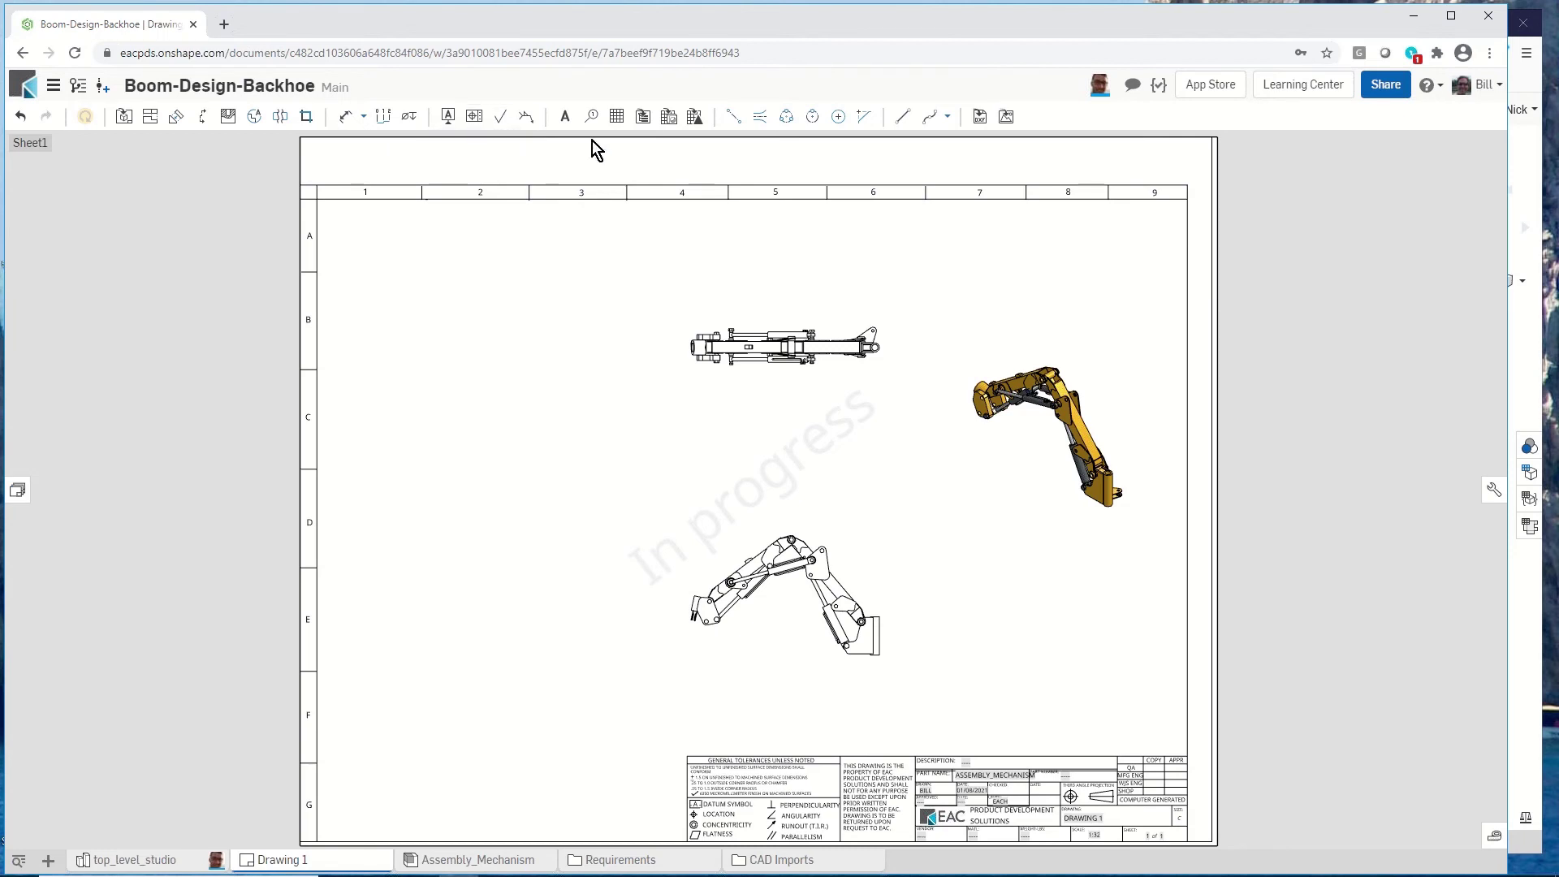
click(641, 118)
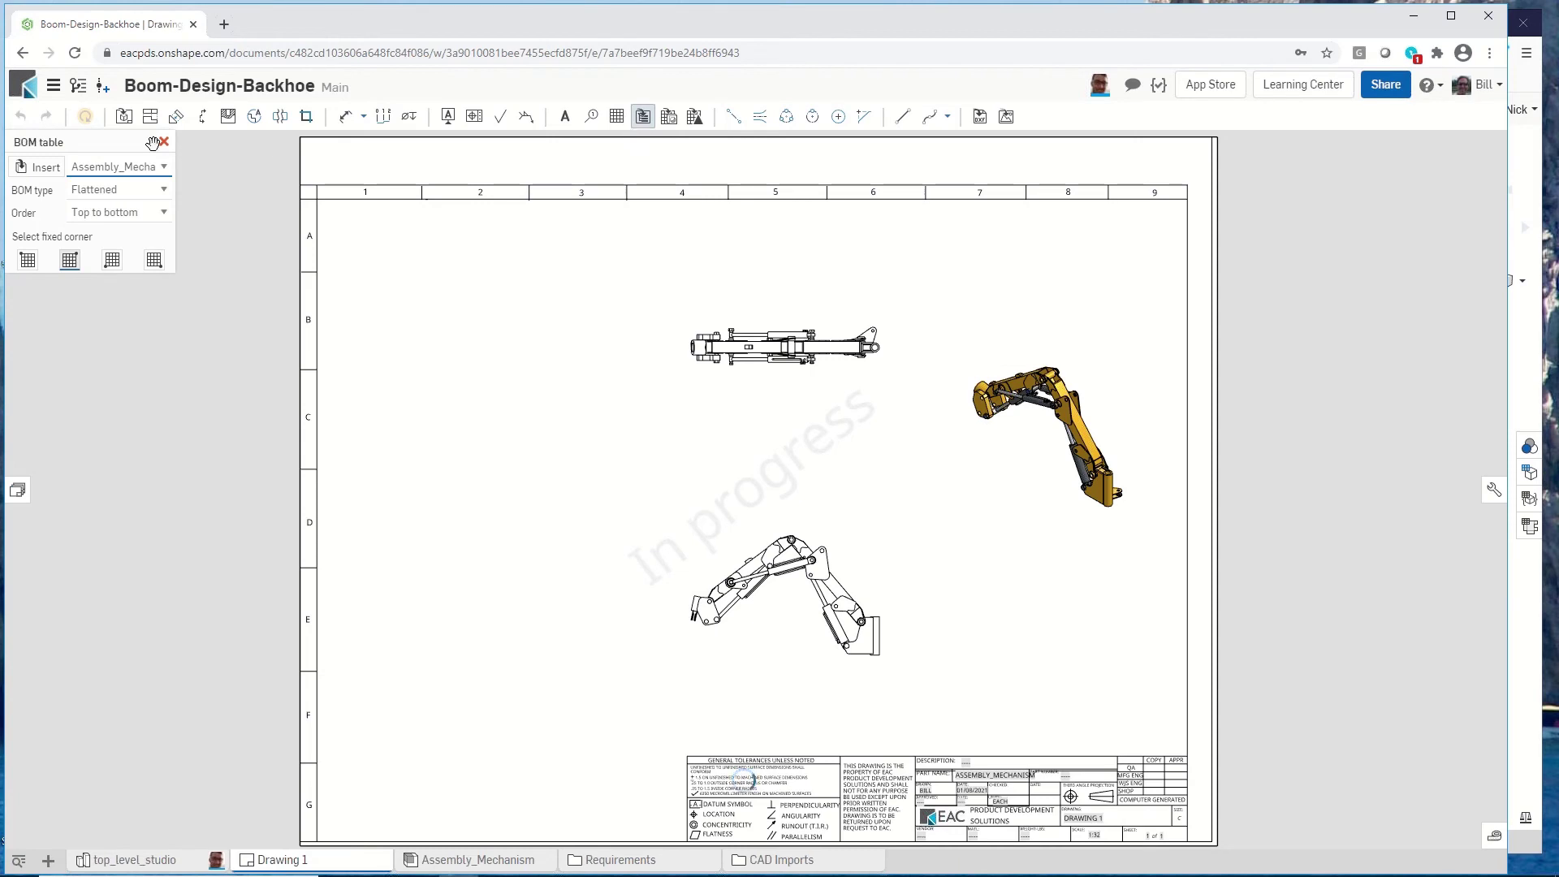
click(27, 258)
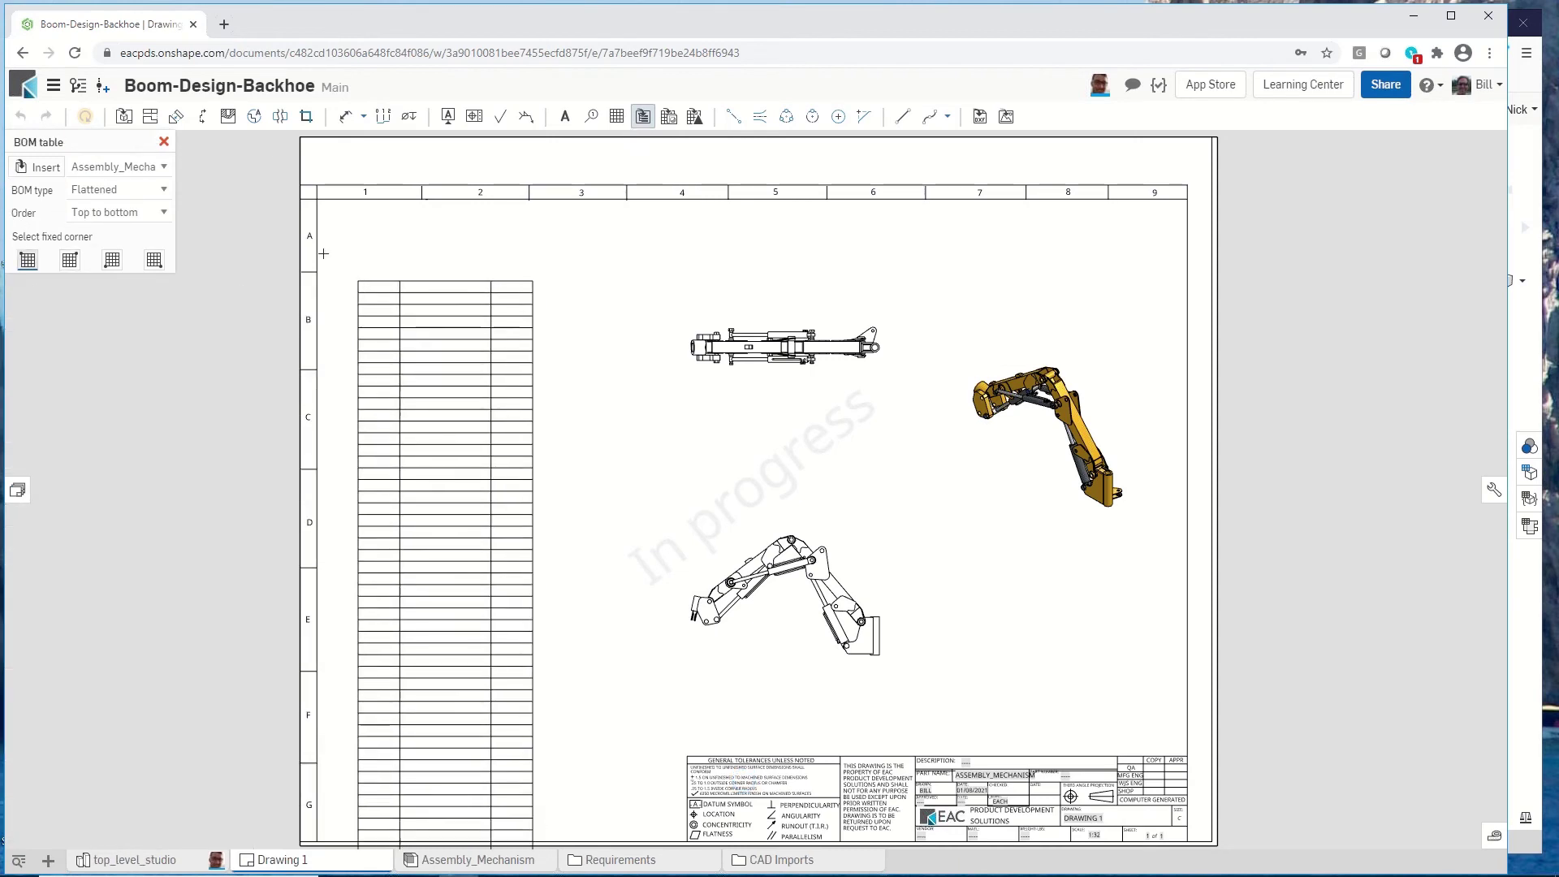
click(321, 199)
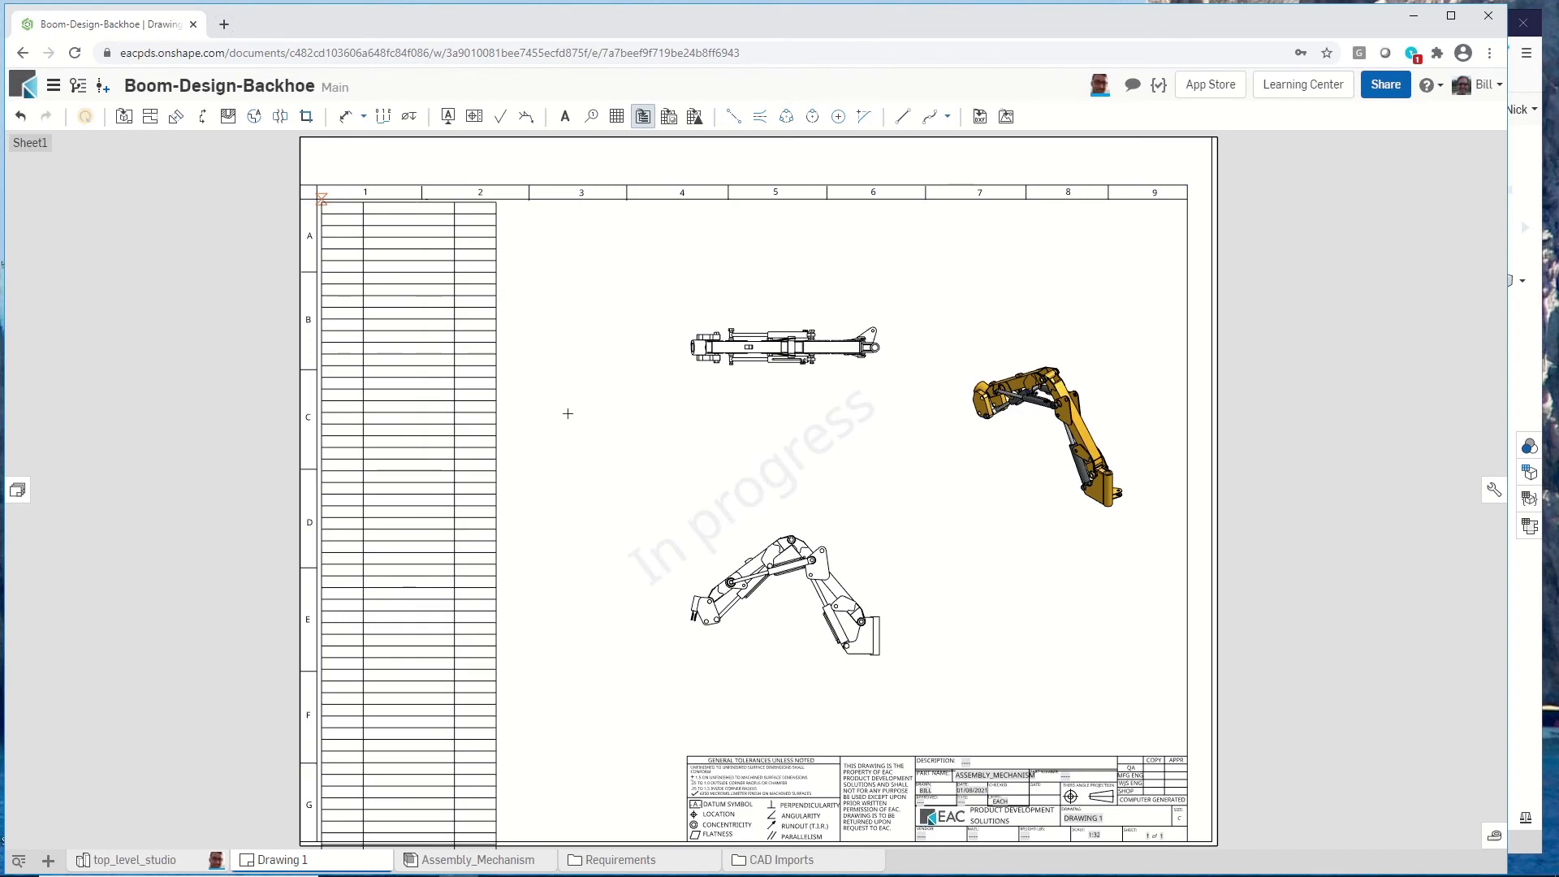
Split the BOM table below item 46, where it reaches the lower edge of the sheet.
scroll(353, 338, up, 2)
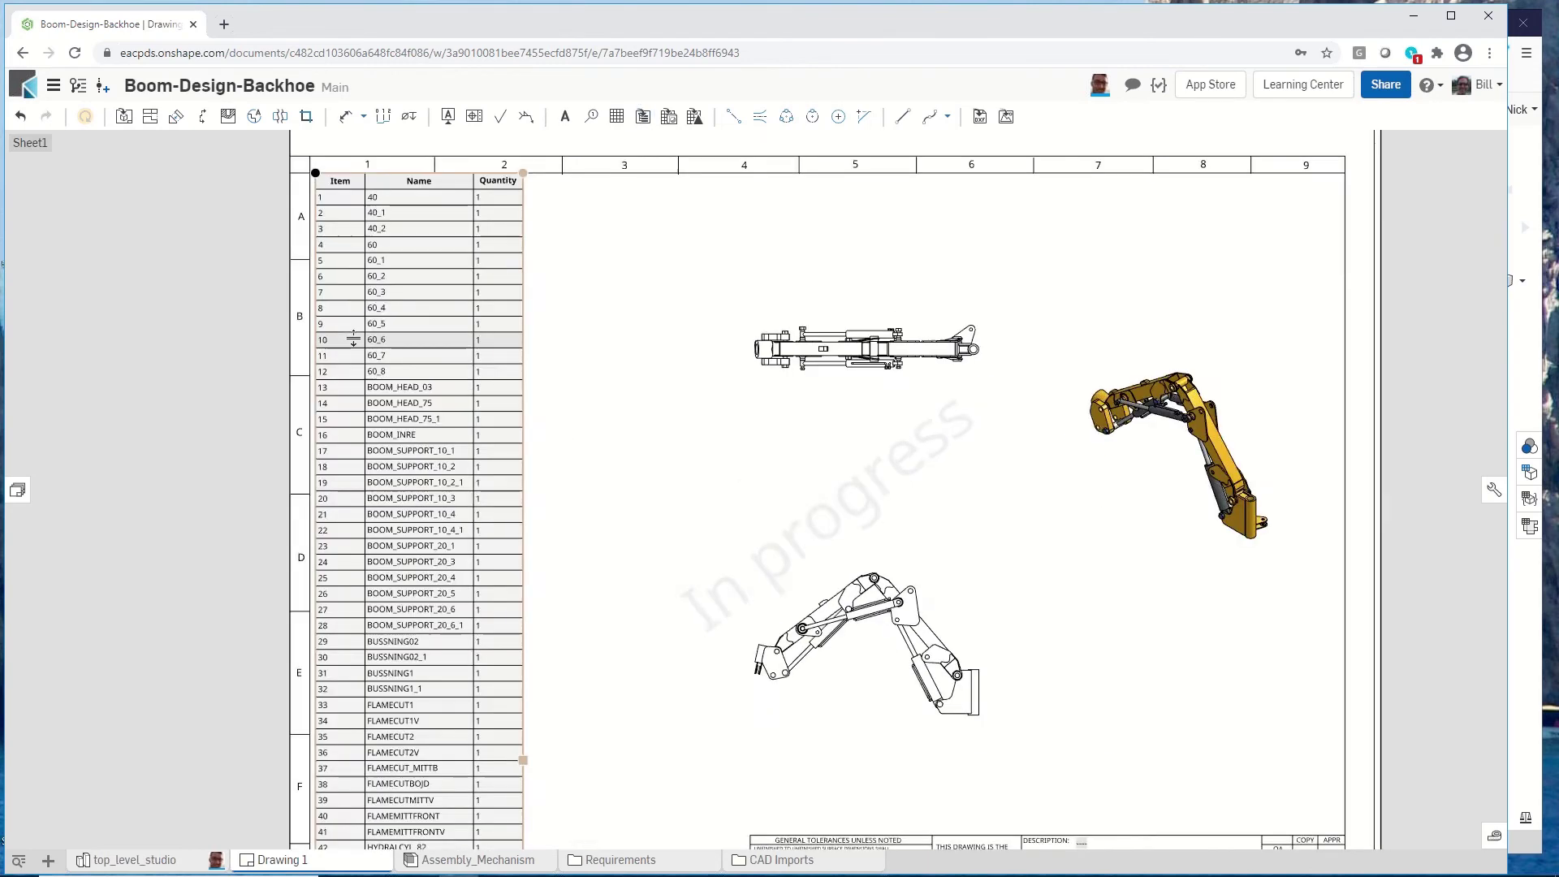
scroll(353, 338, up, 1)
scroll(407, 418, down, 3)
scroll(422, 297, up, 2)
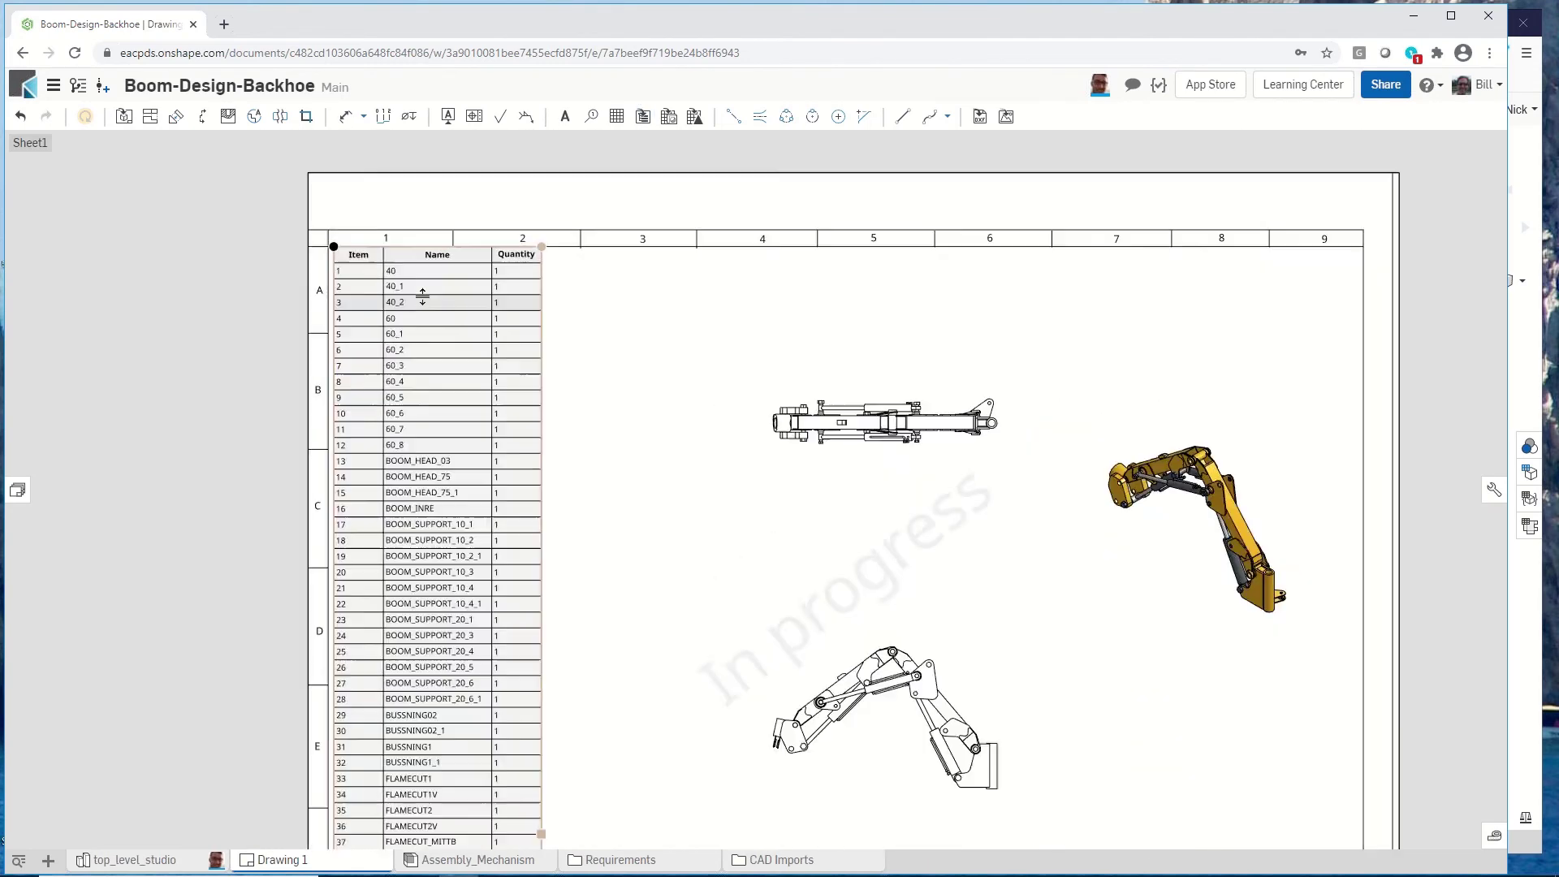
scroll(422, 298, up, 1)
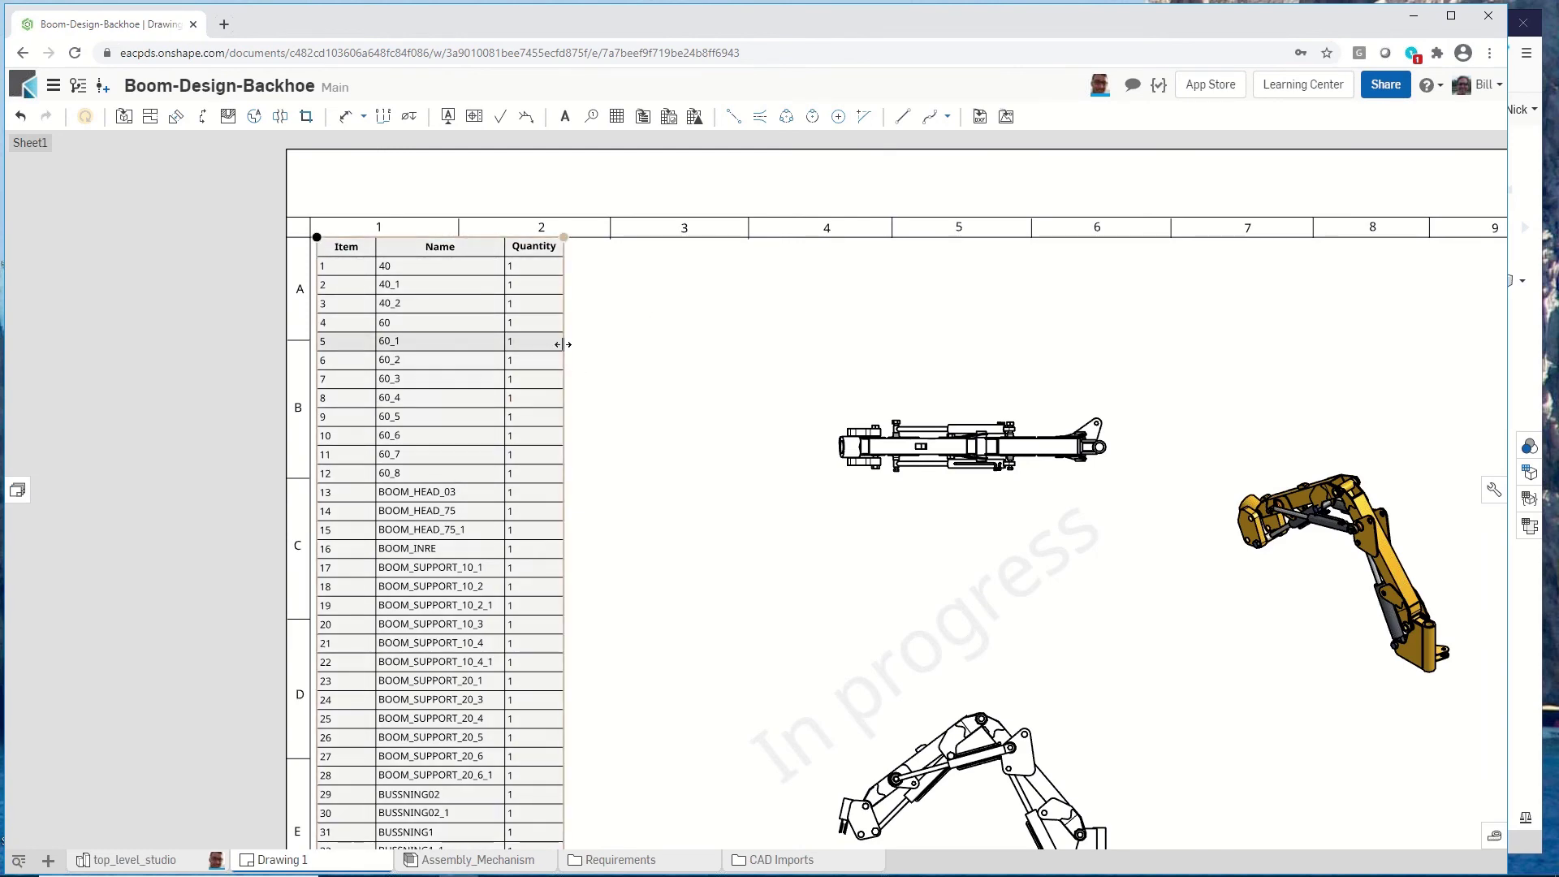
scroll(544, 409, down, 4)
scroll(597, 455, down, 2)
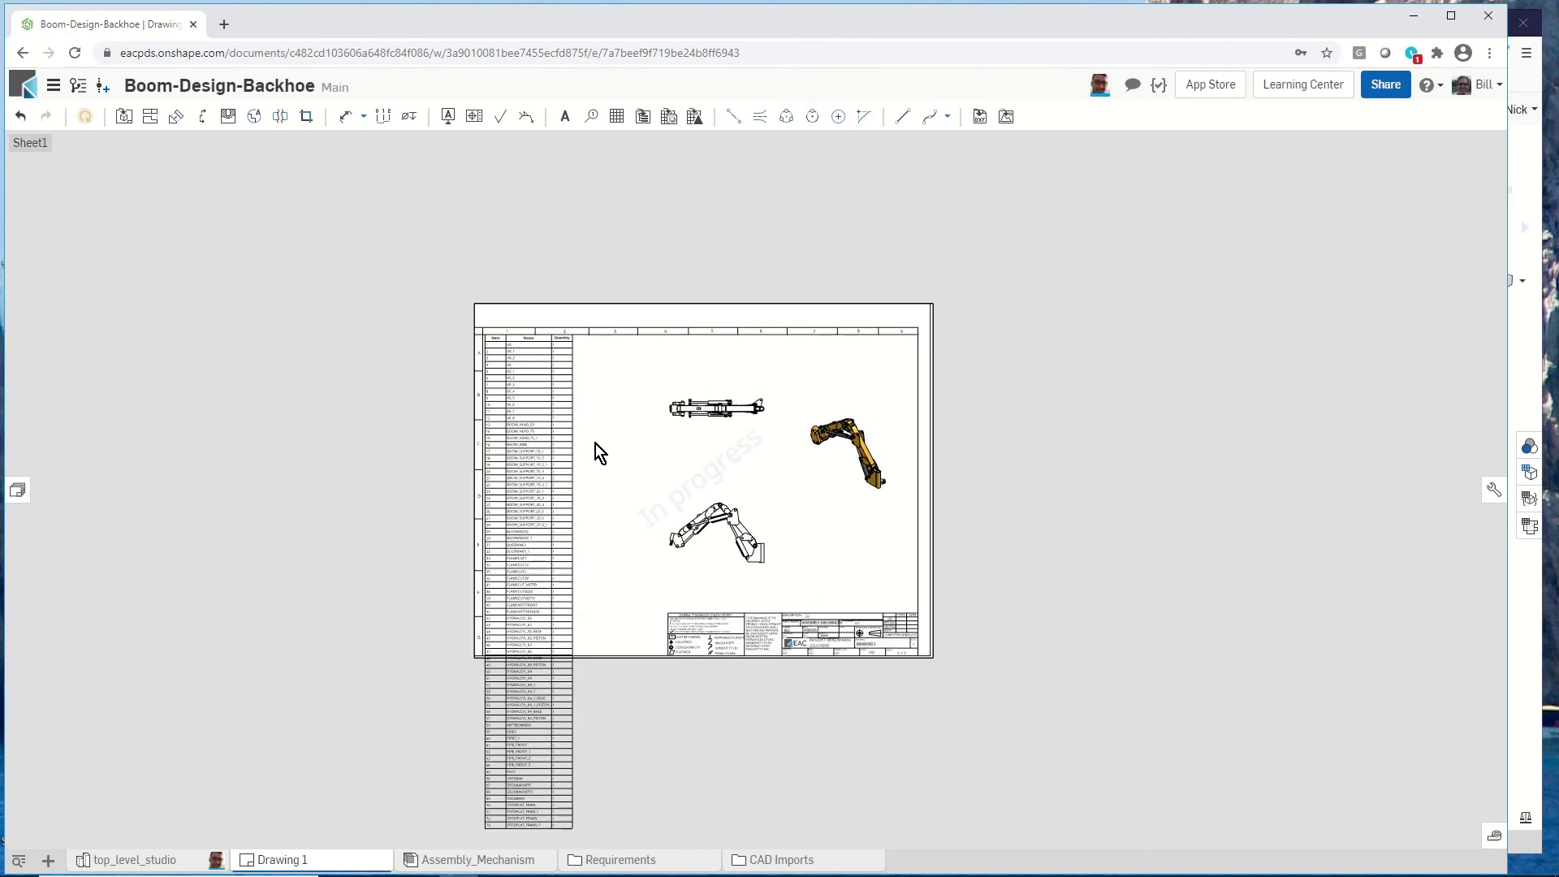
scroll(578, 641, up, 8)
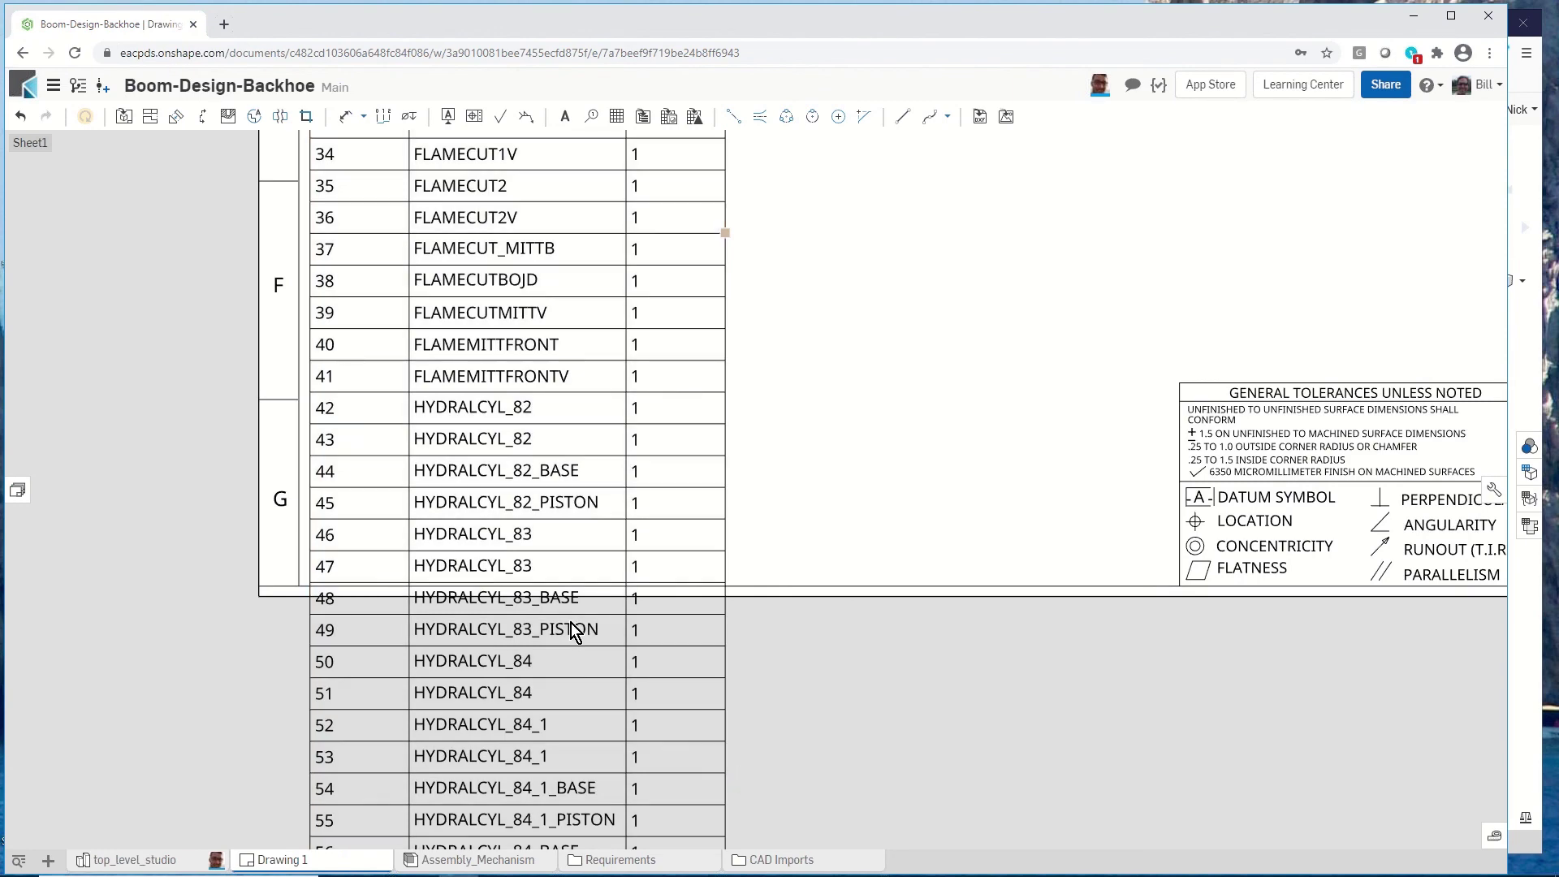
scroll(571, 631, down, 6)
scroll(528, 487, up, 6)
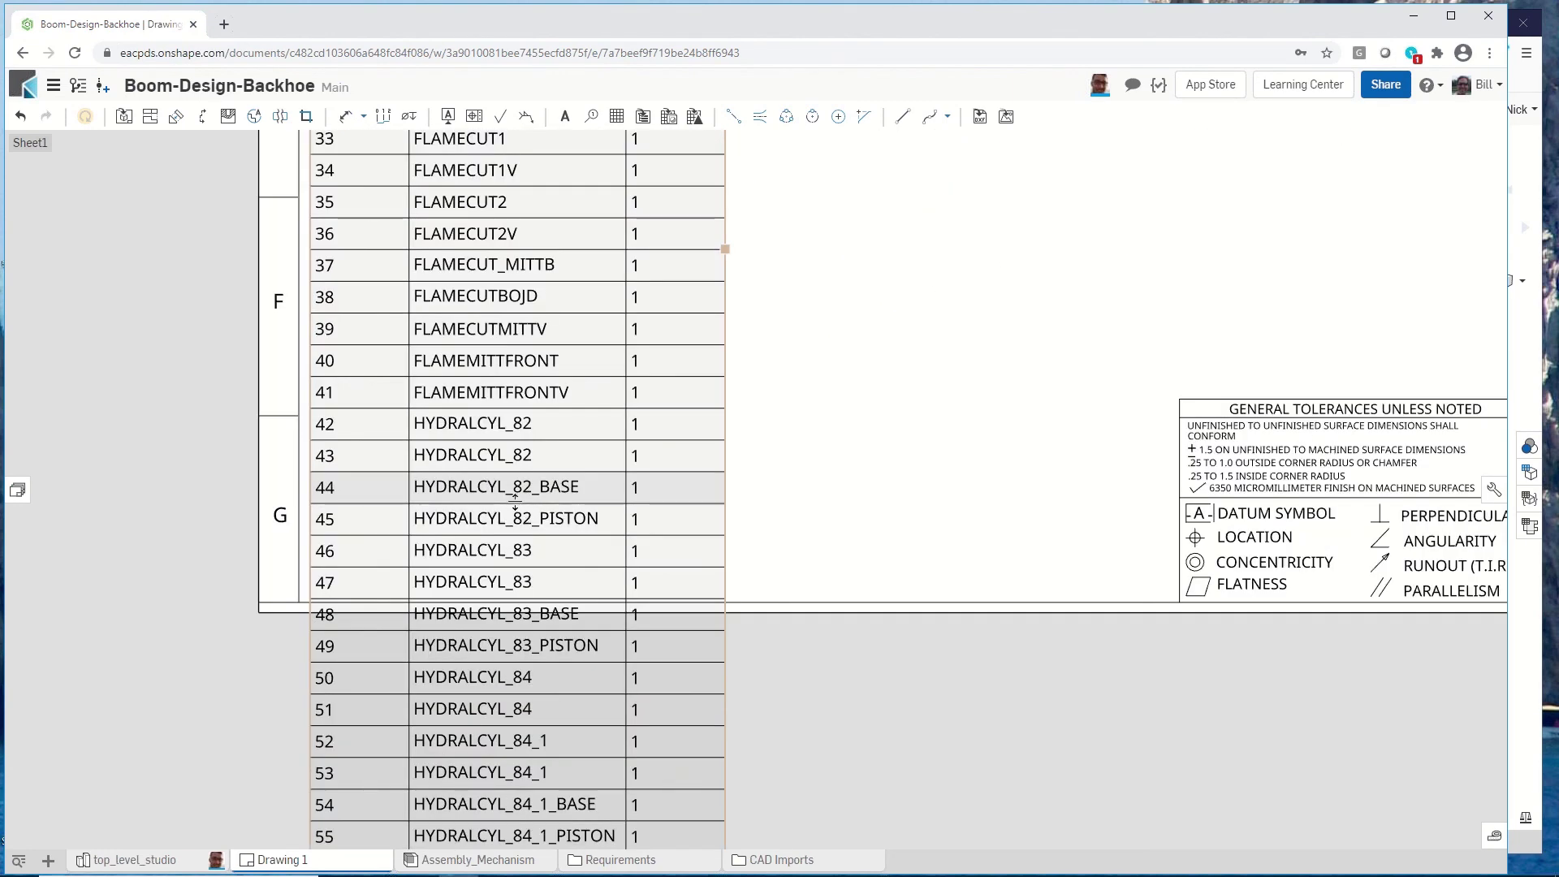
scroll(514, 508, up, 1)
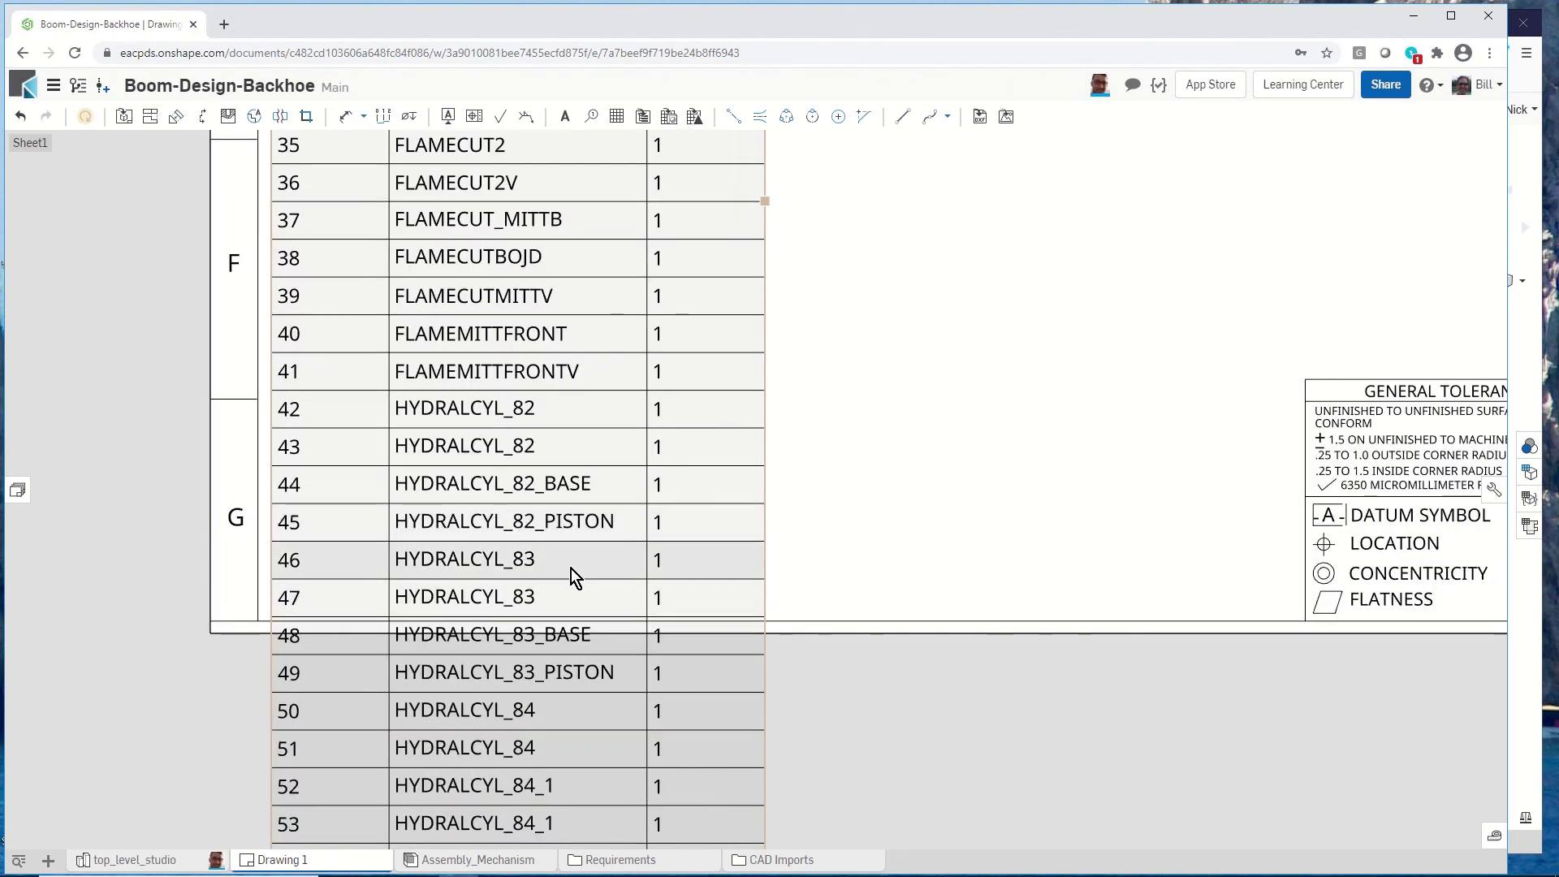
right_click(575, 577)
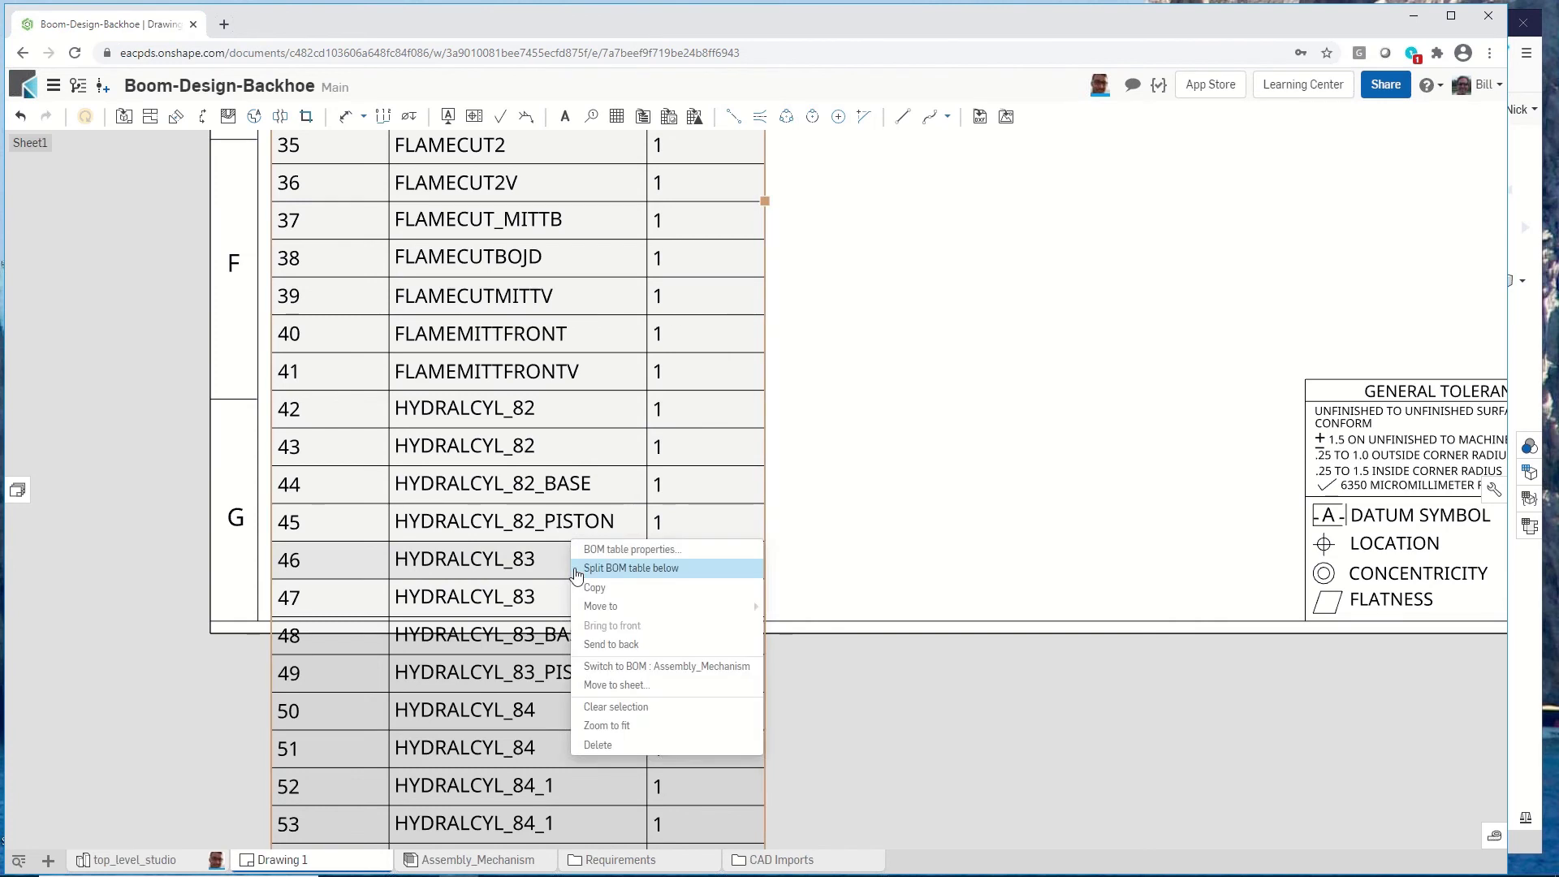
click(578, 568)
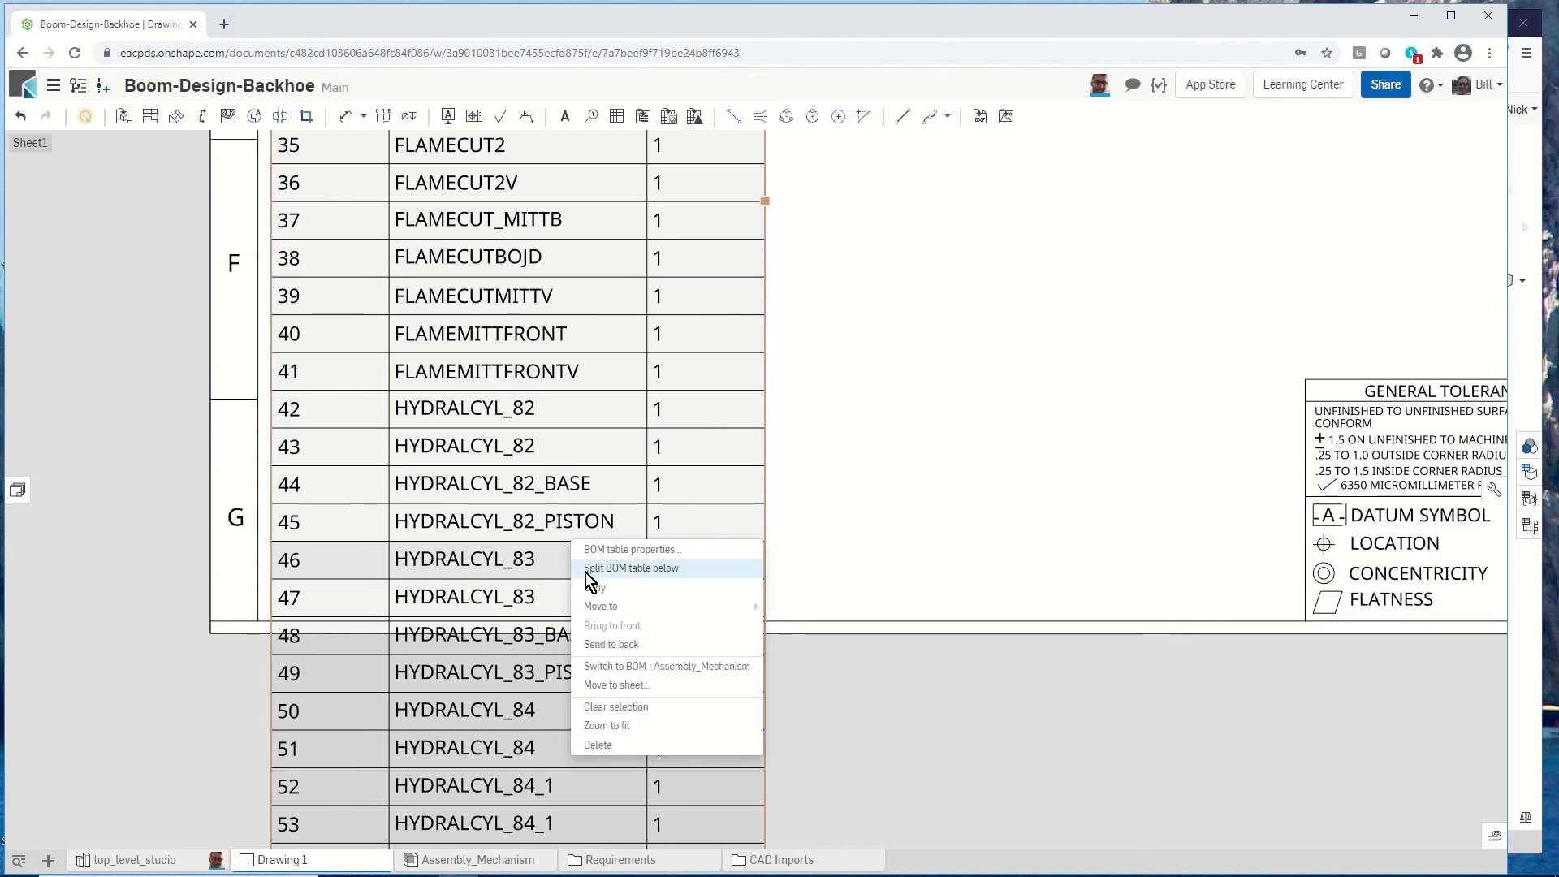
click(586, 568)
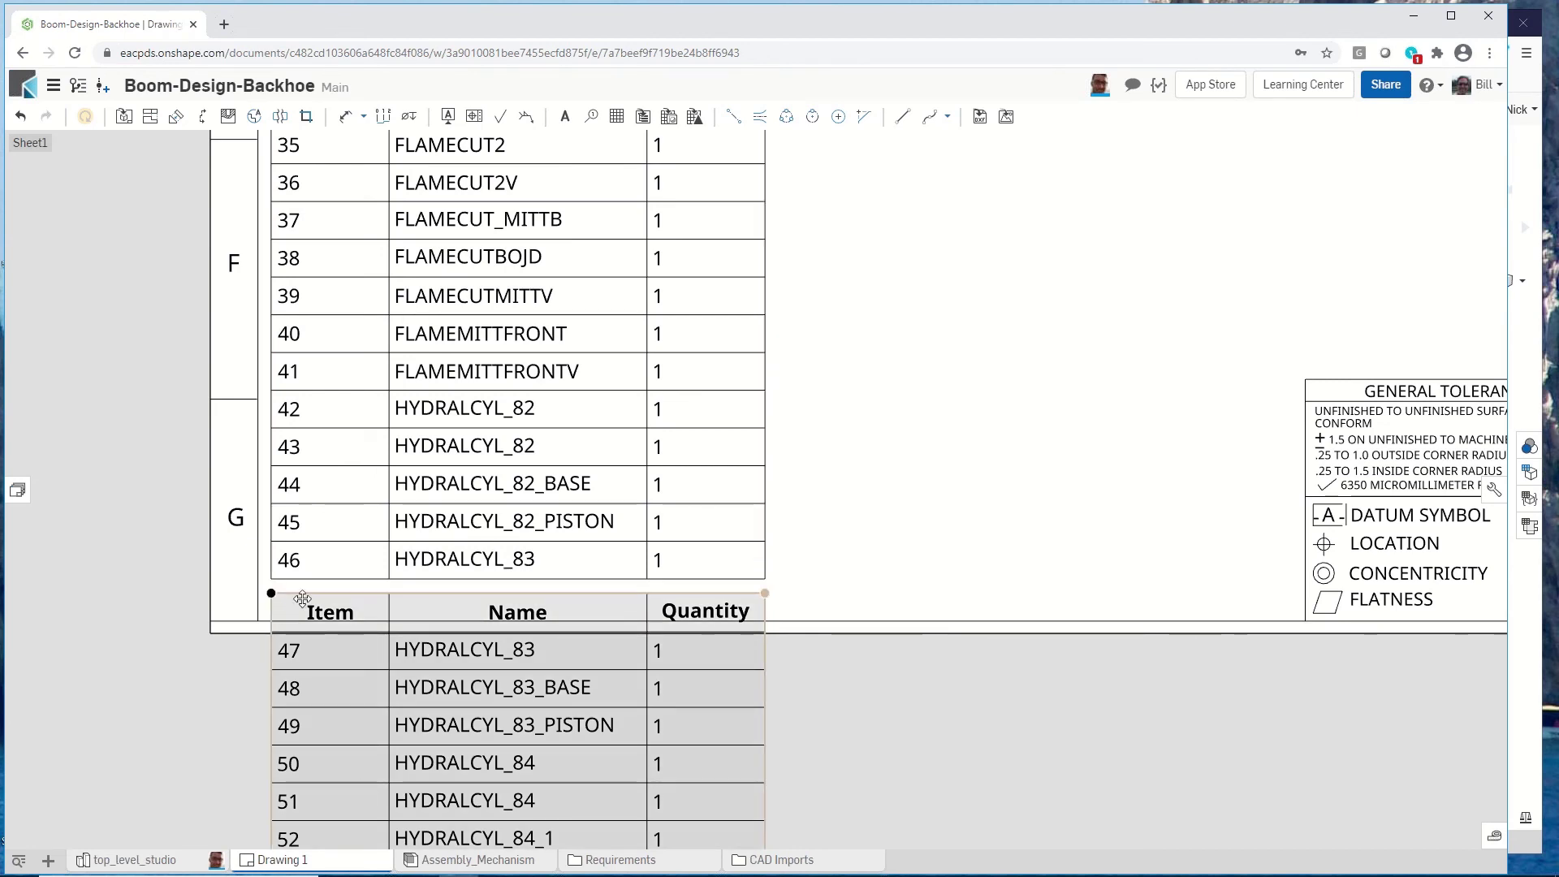
Move the BOM section starting at item 47 directly beside the first section, with their header rows aligned.
drag(302, 598, 876, 527)
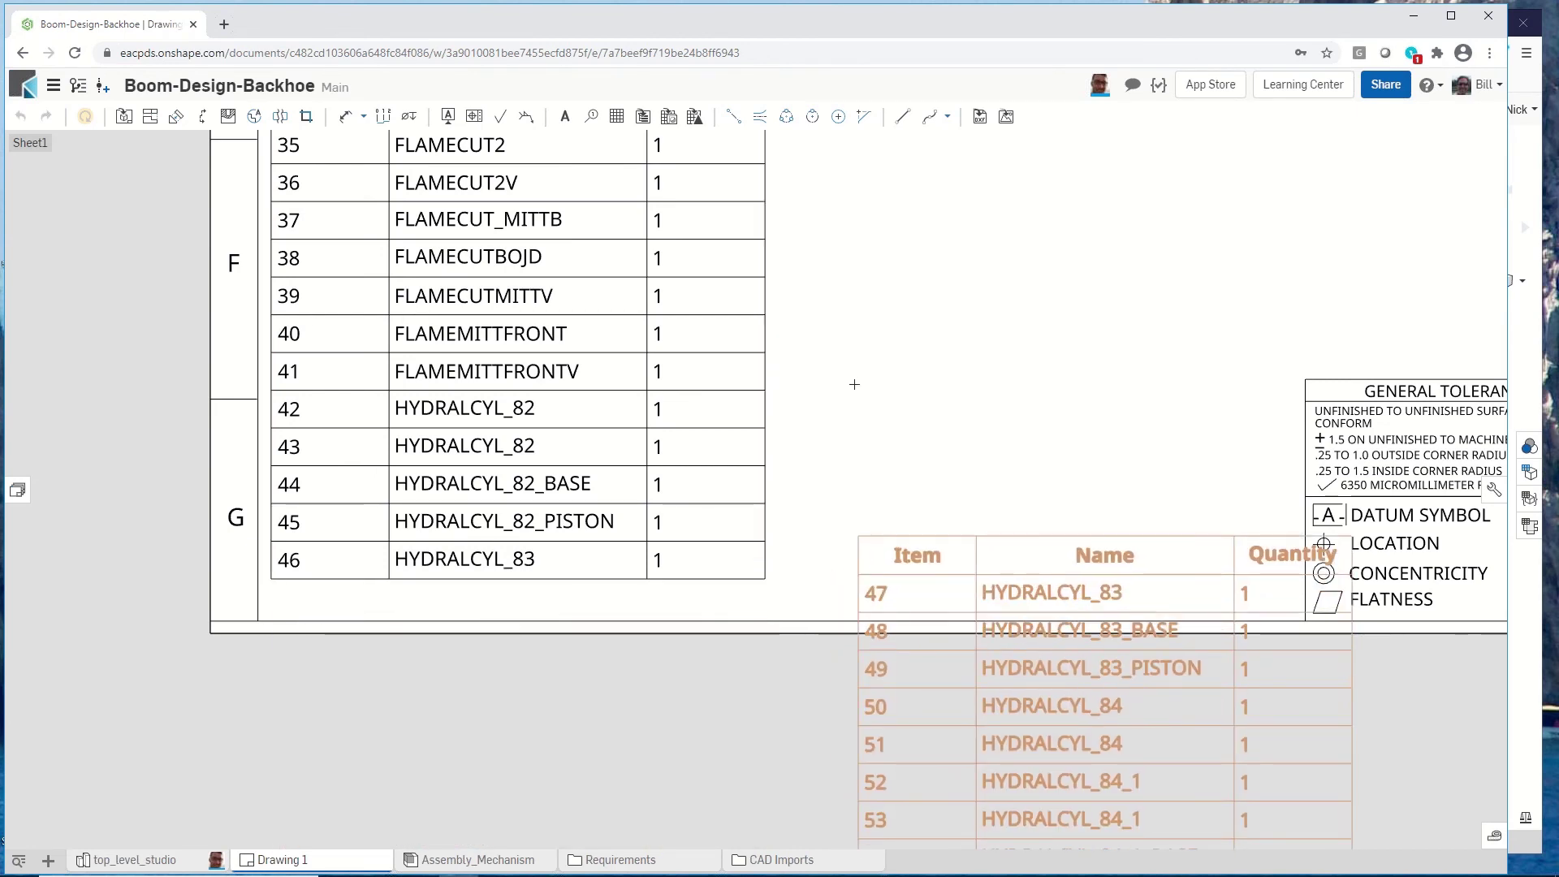
drag(849, 229, 772, 246)
click(772, 246)
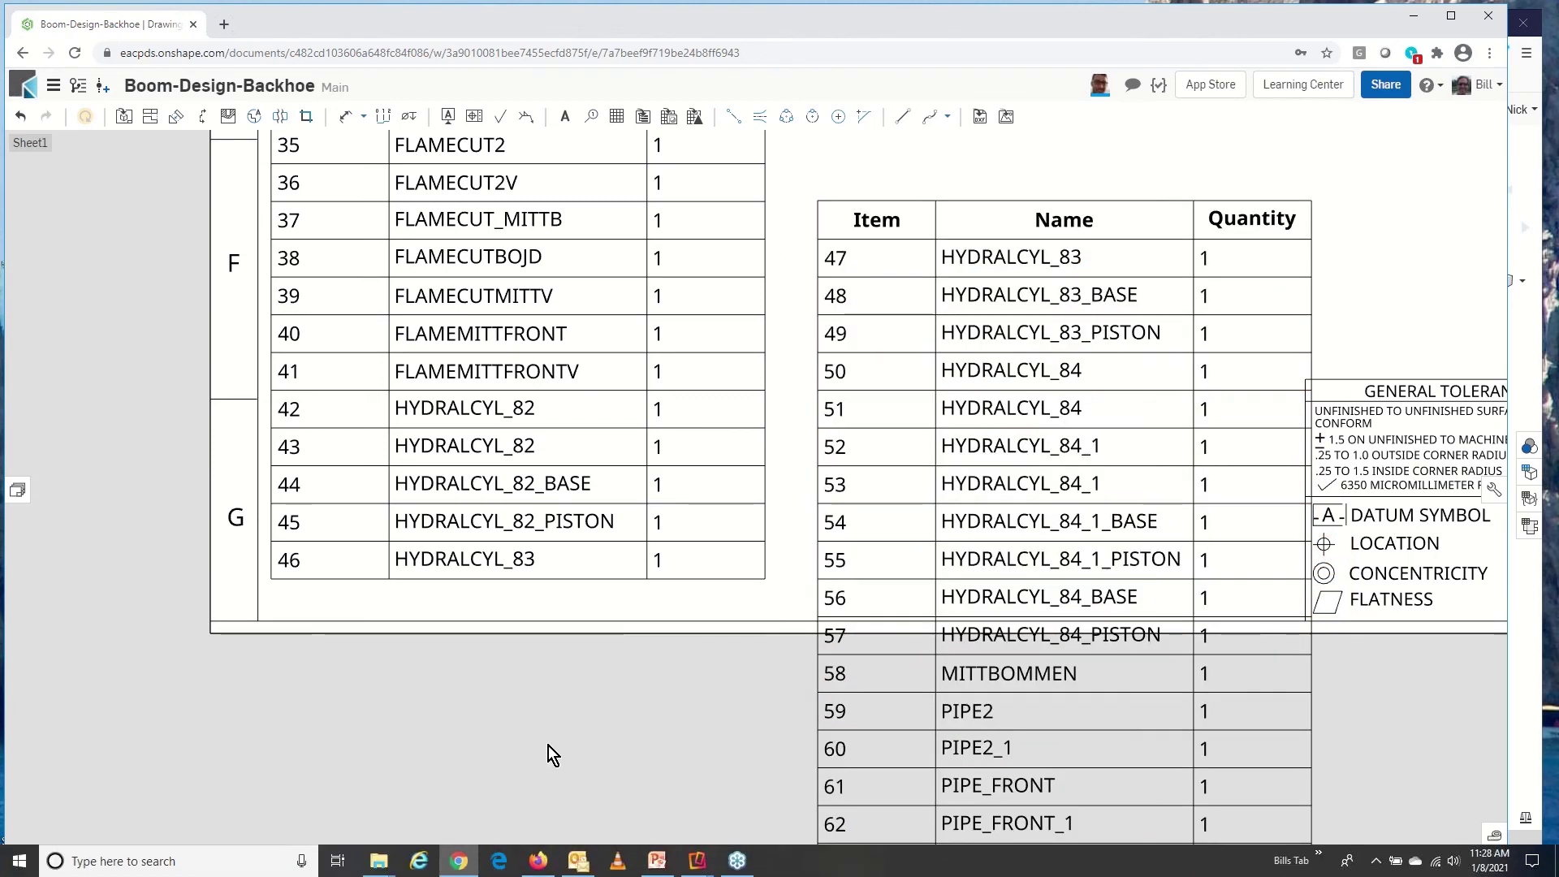
scroll(543, 793, down, 4)
scroll(543, 793, down, 2)
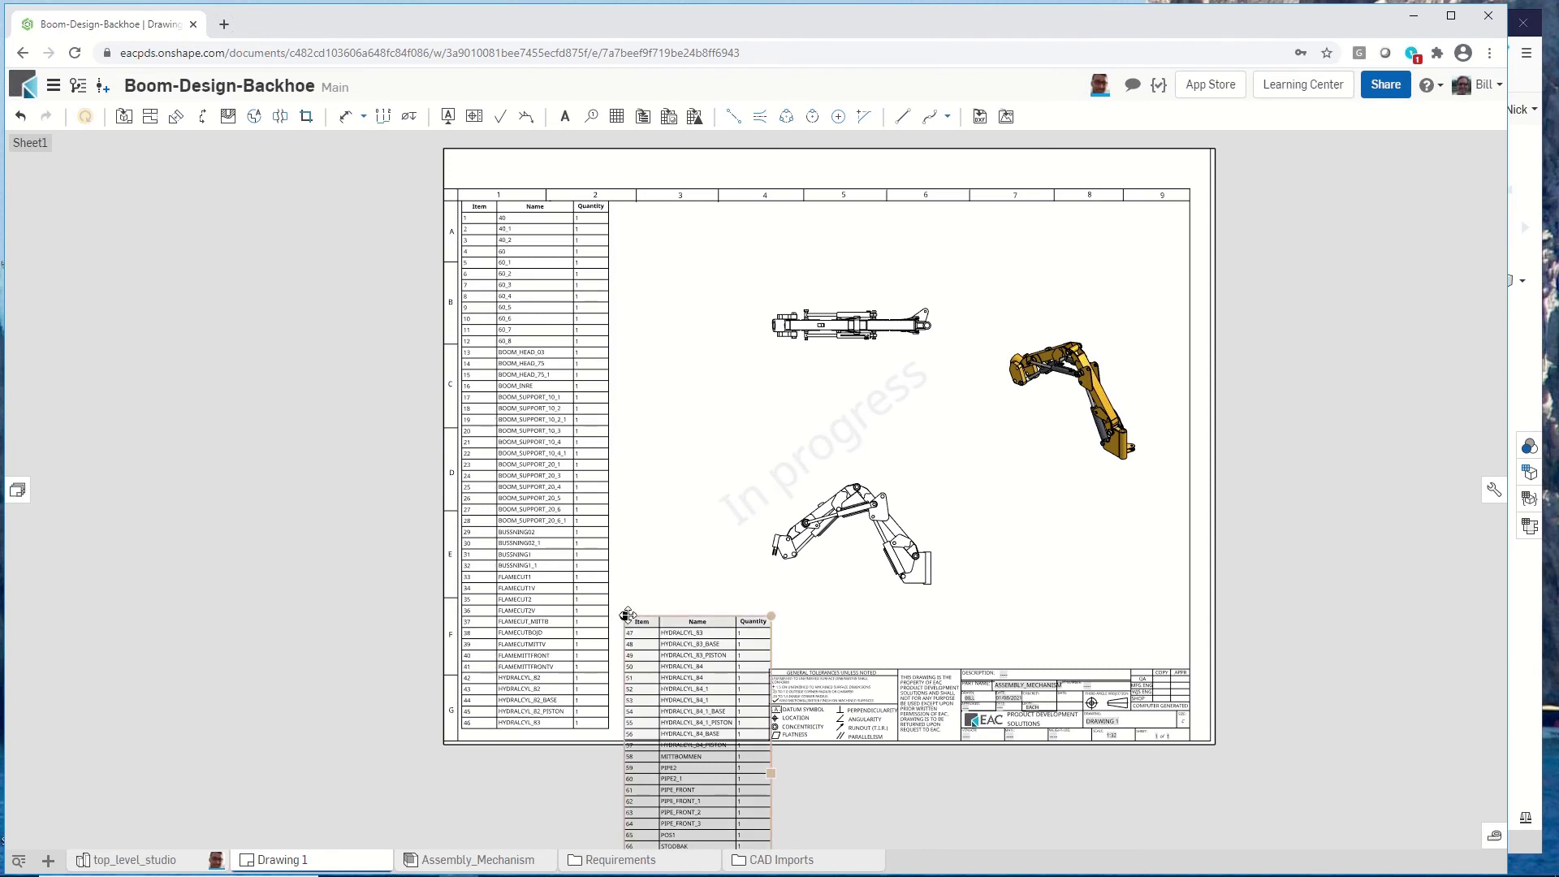
drag(628, 613, 691, 425)
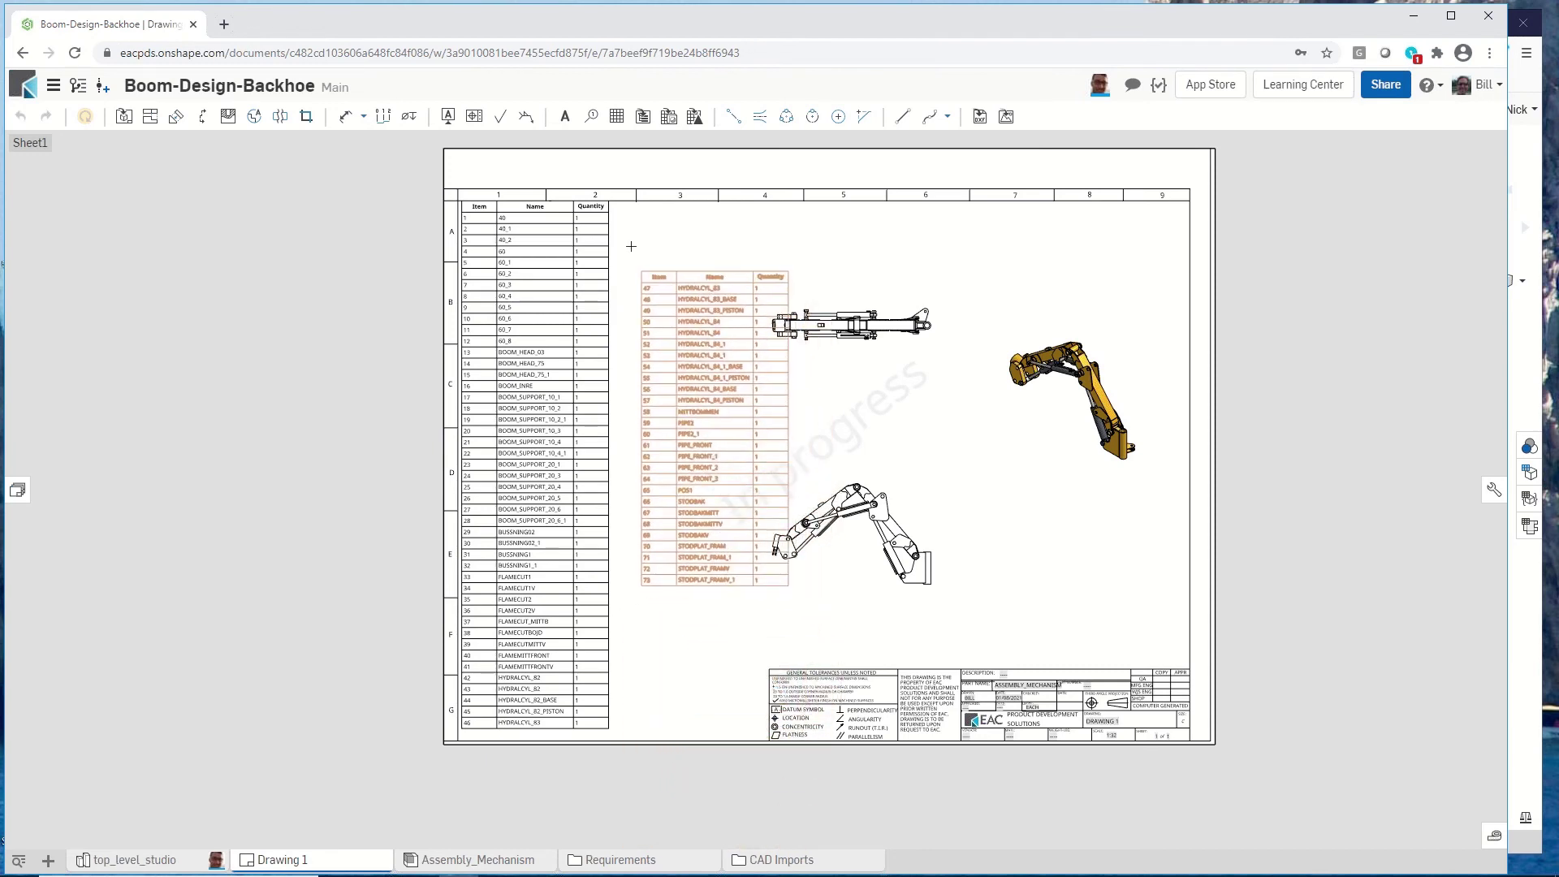
click(611, 203)
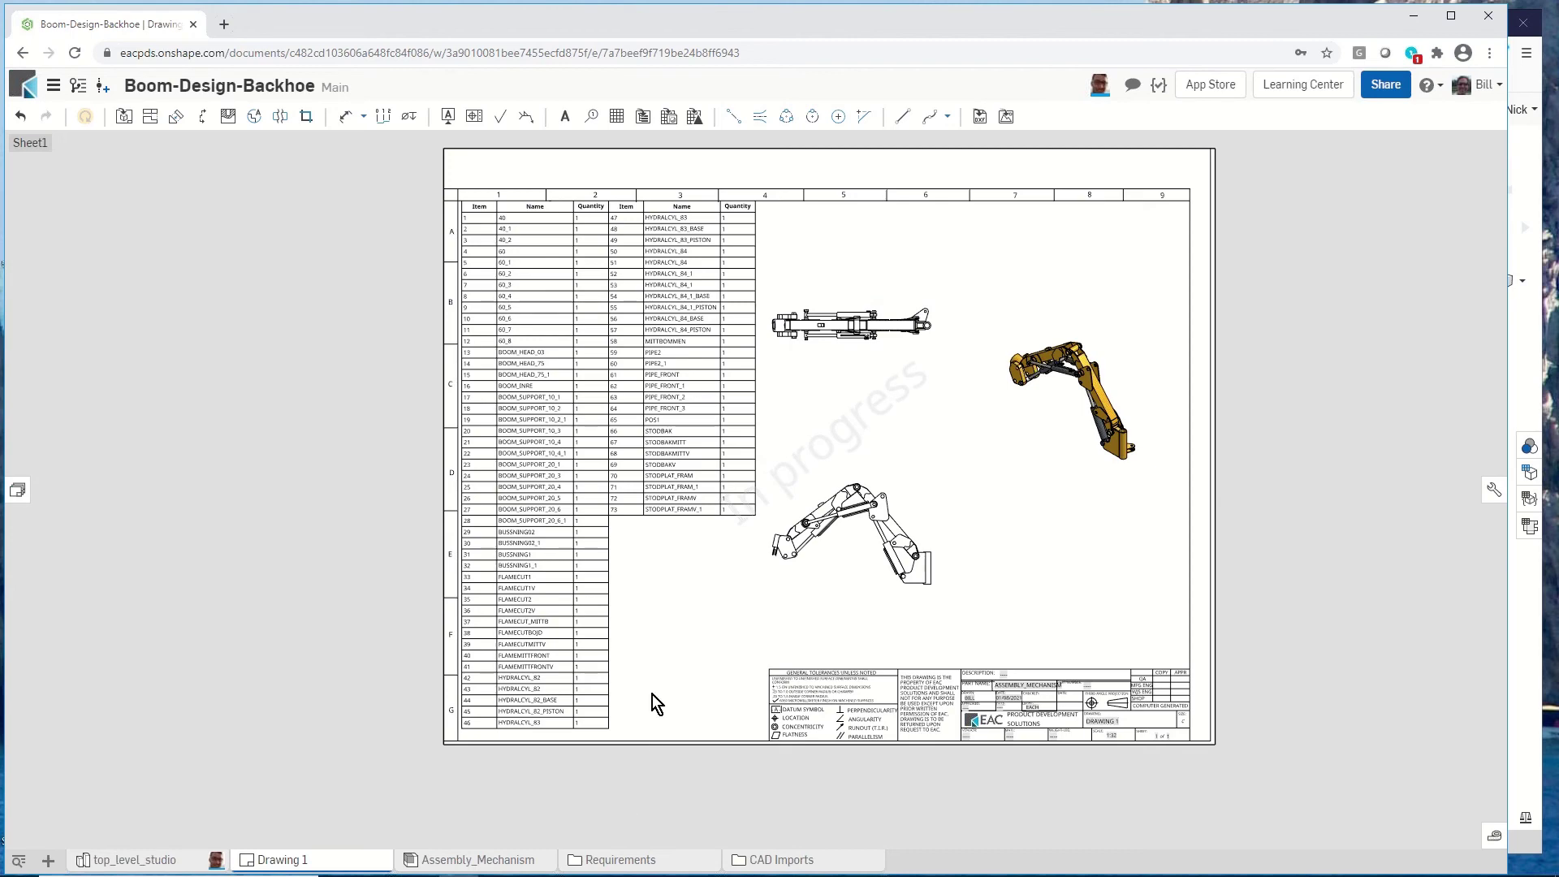
Review the split BOM table and the drawing views, and switch to Assembly_Mechanism to examine the boom and its head end.
scroll(856, 174, up, 3)
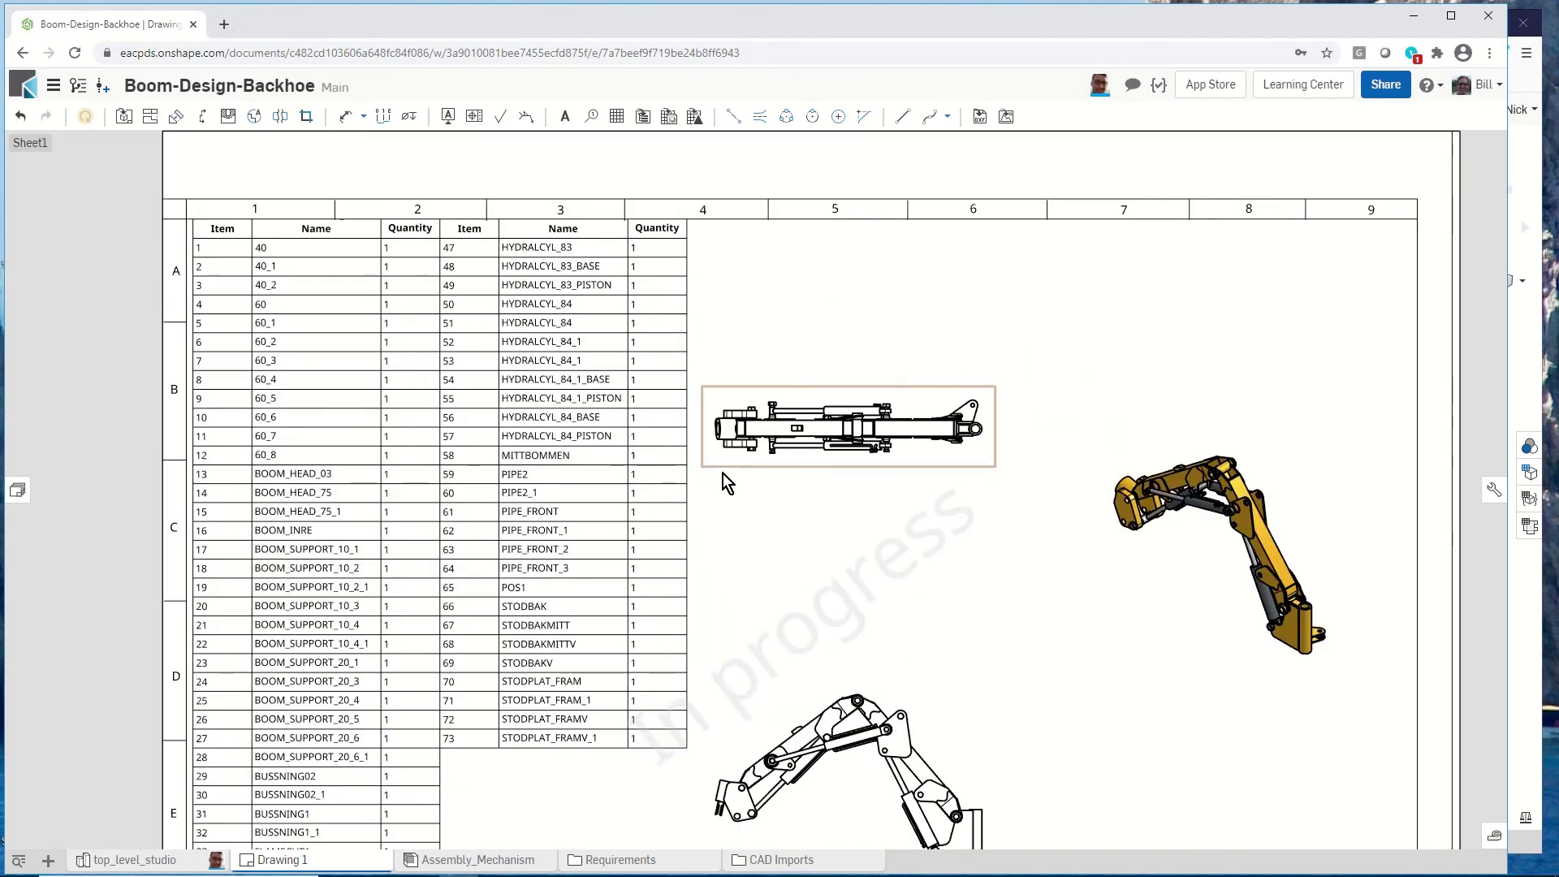
scroll(700, 340, down, 2)
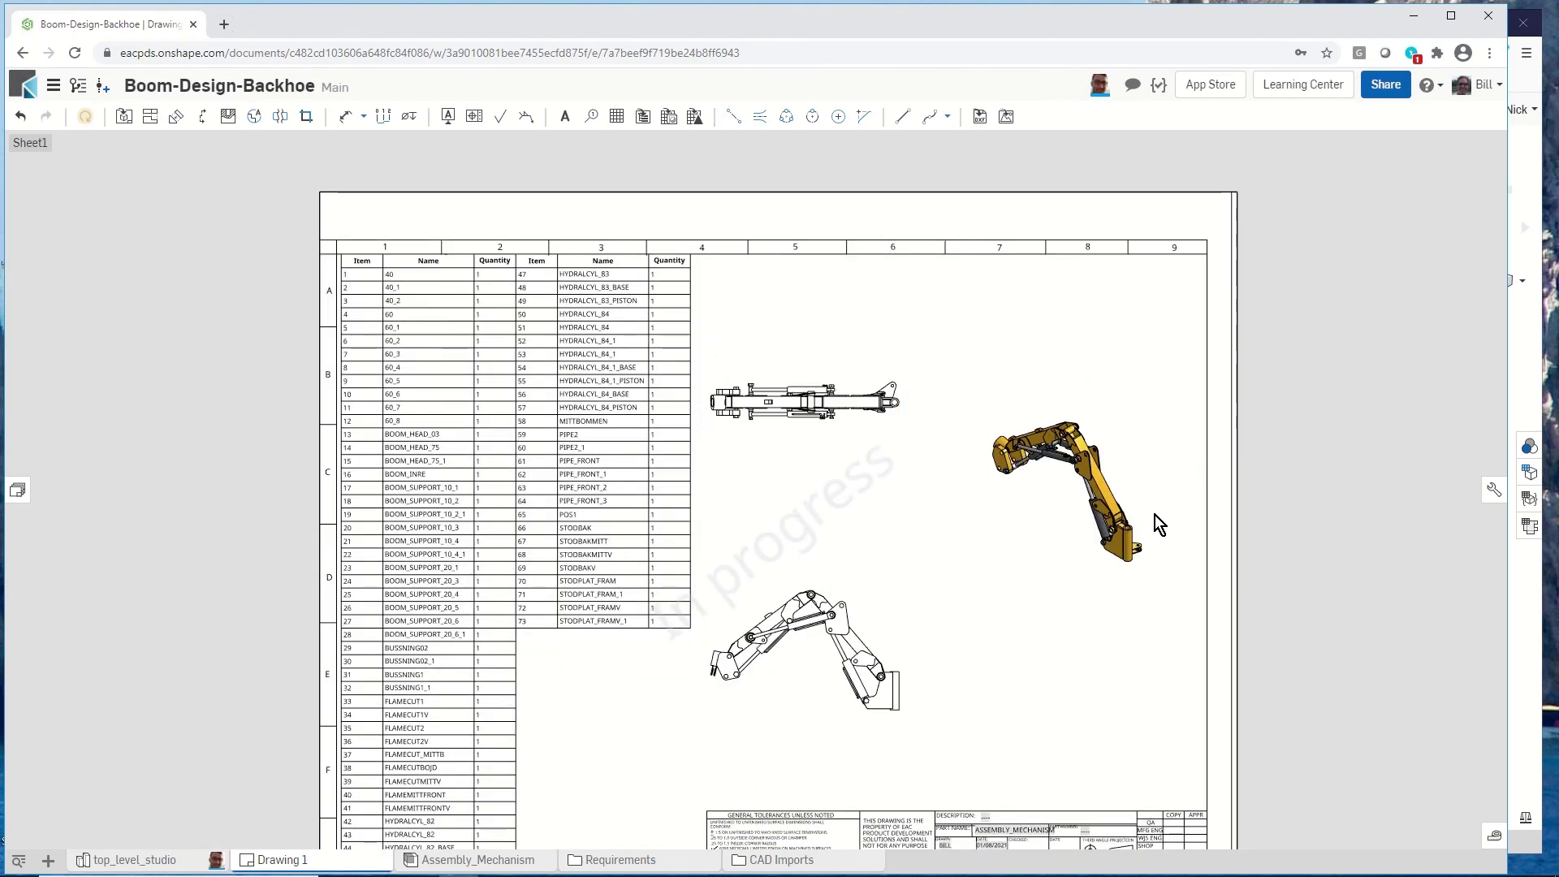
scroll(1147, 513, up, 3)
scroll(1147, 513, down, 2)
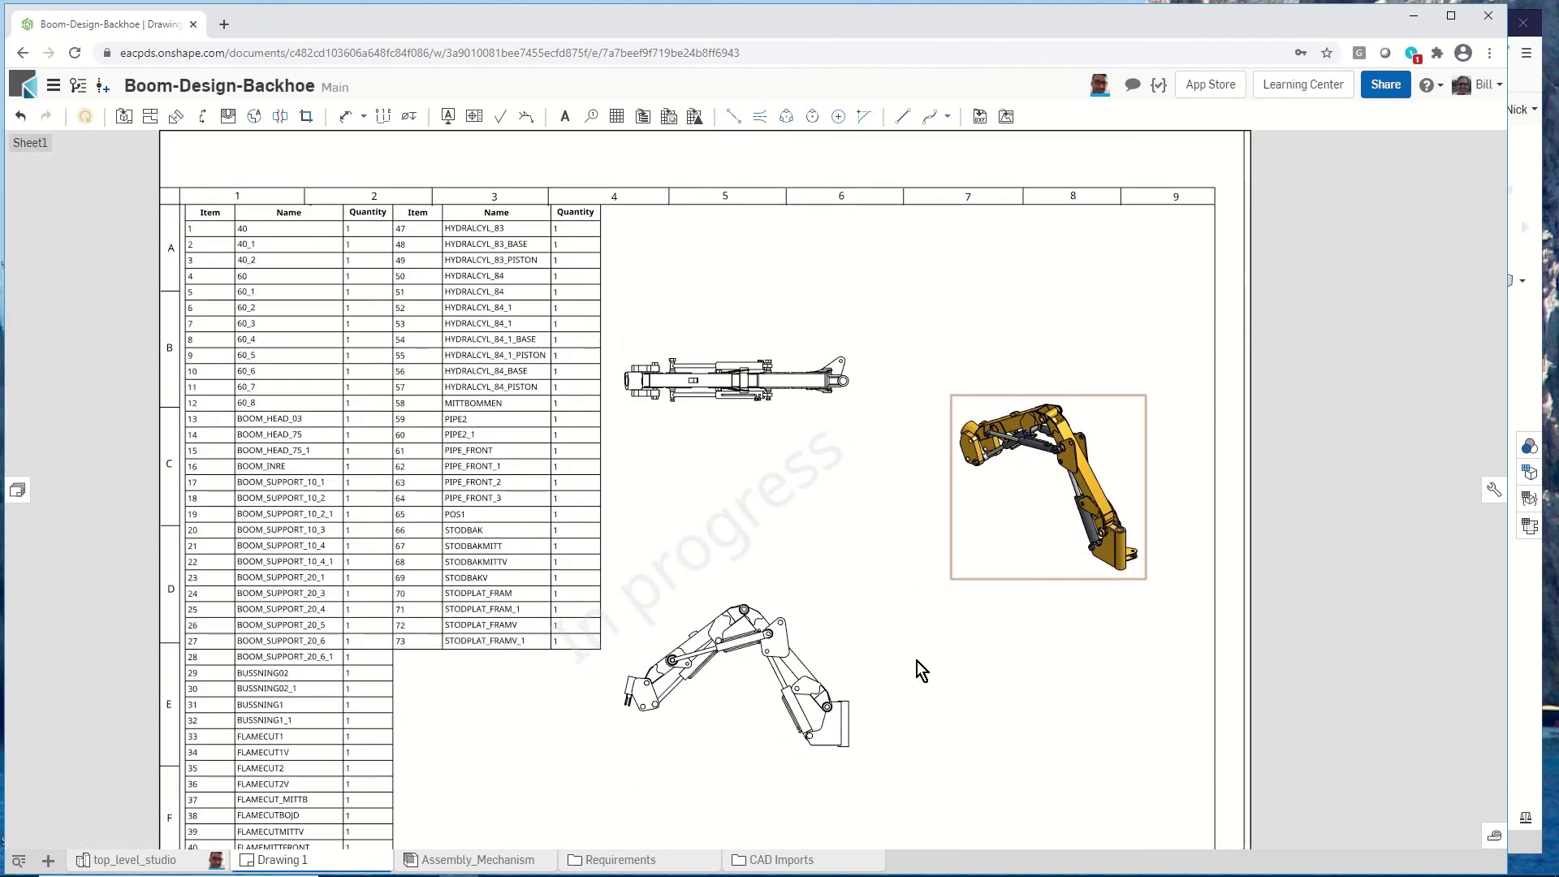
scroll(823, 779, up, 4)
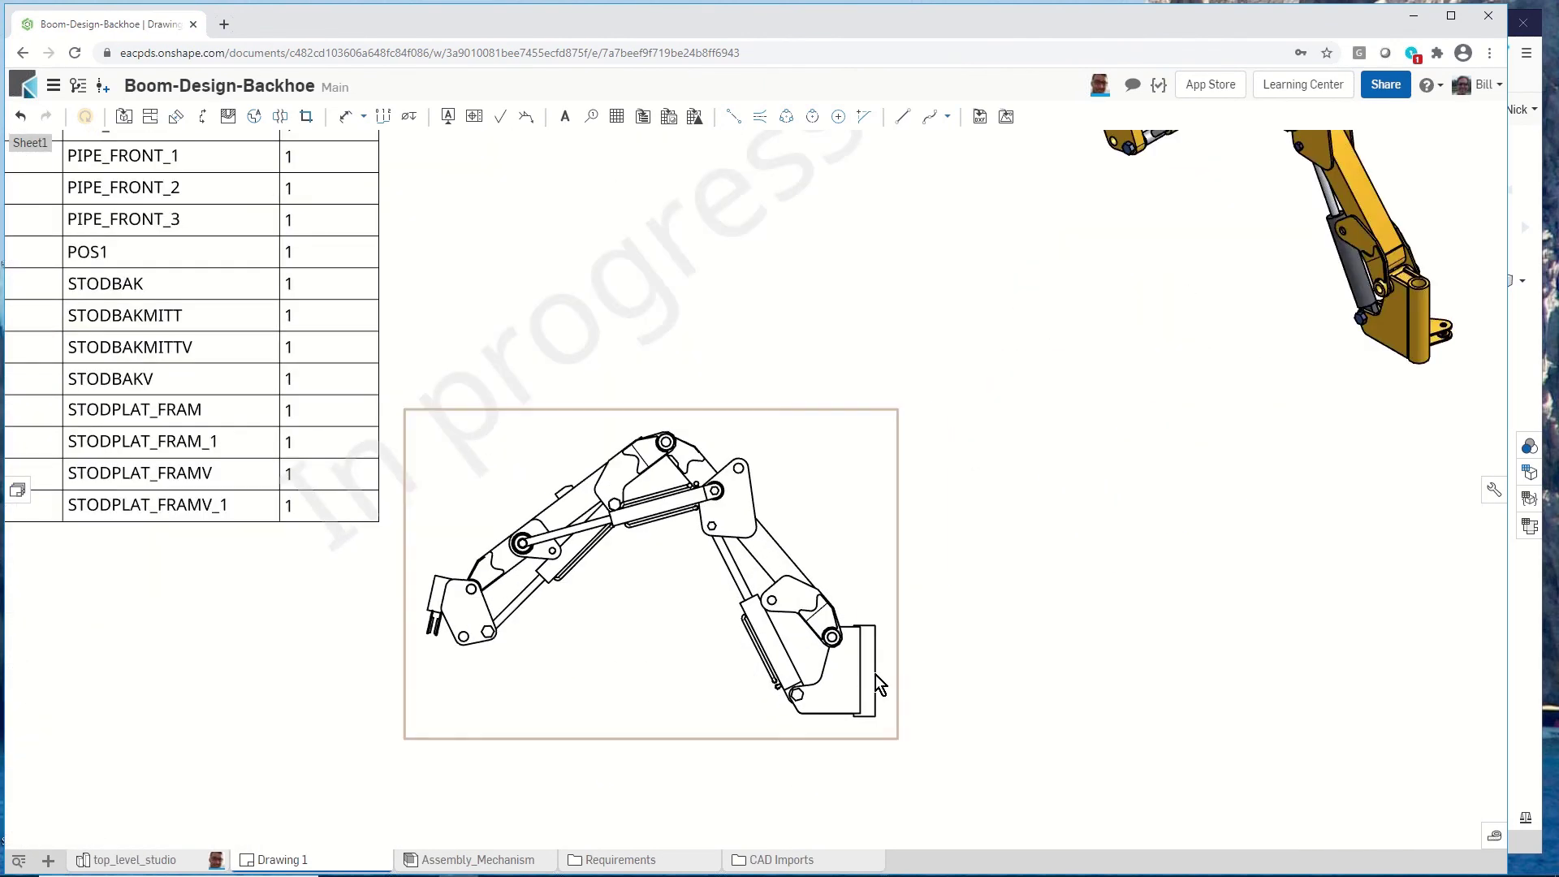
scroll(996, 535, down, 4)
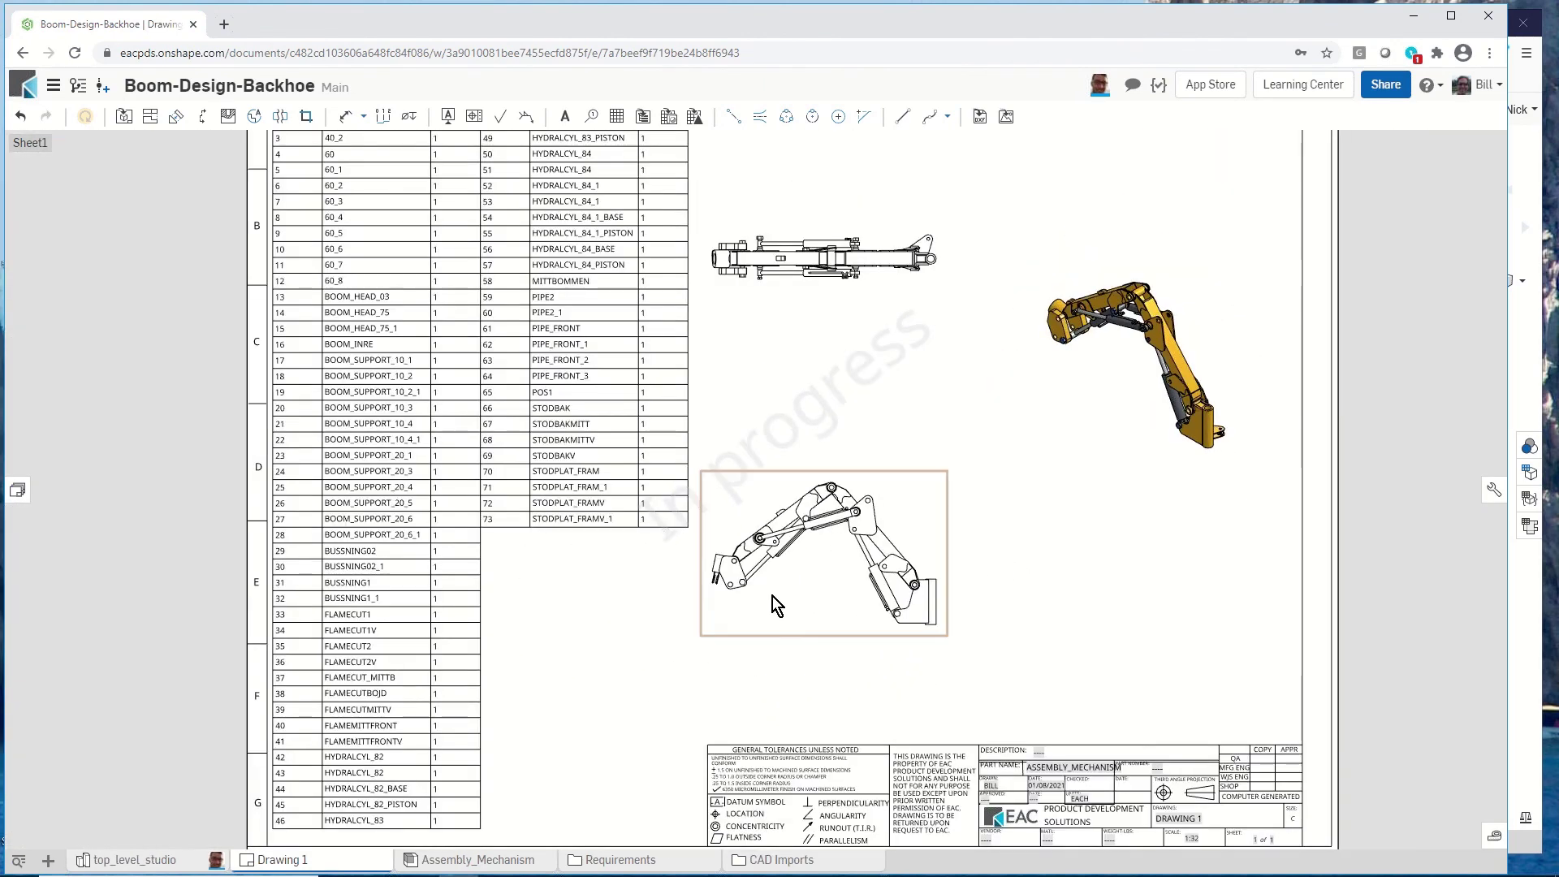
click(499, 856)
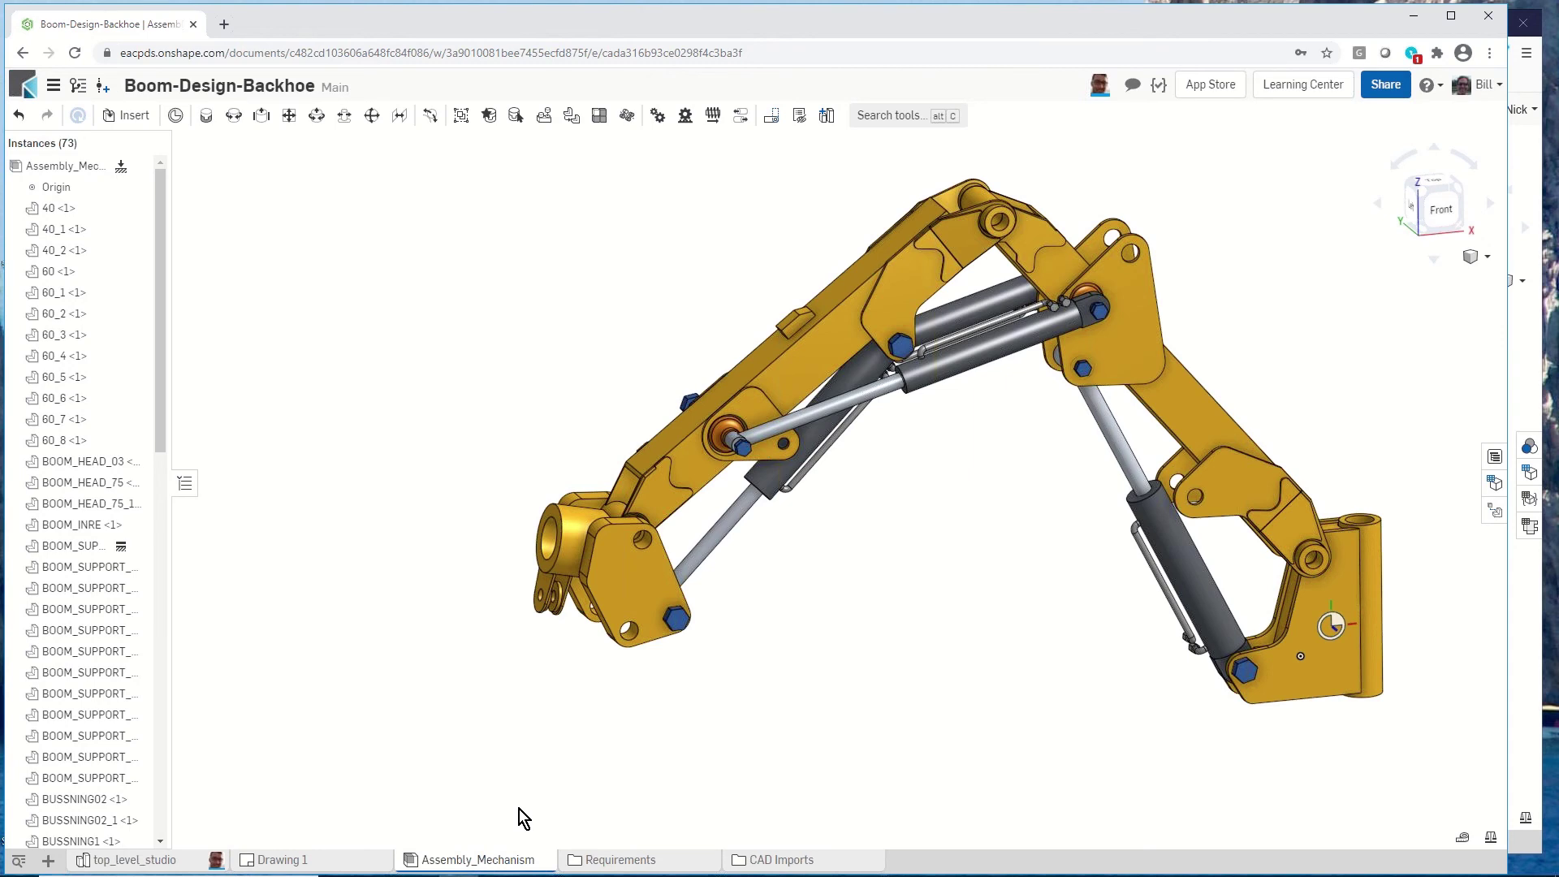
scroll(517, 729, down, 3)
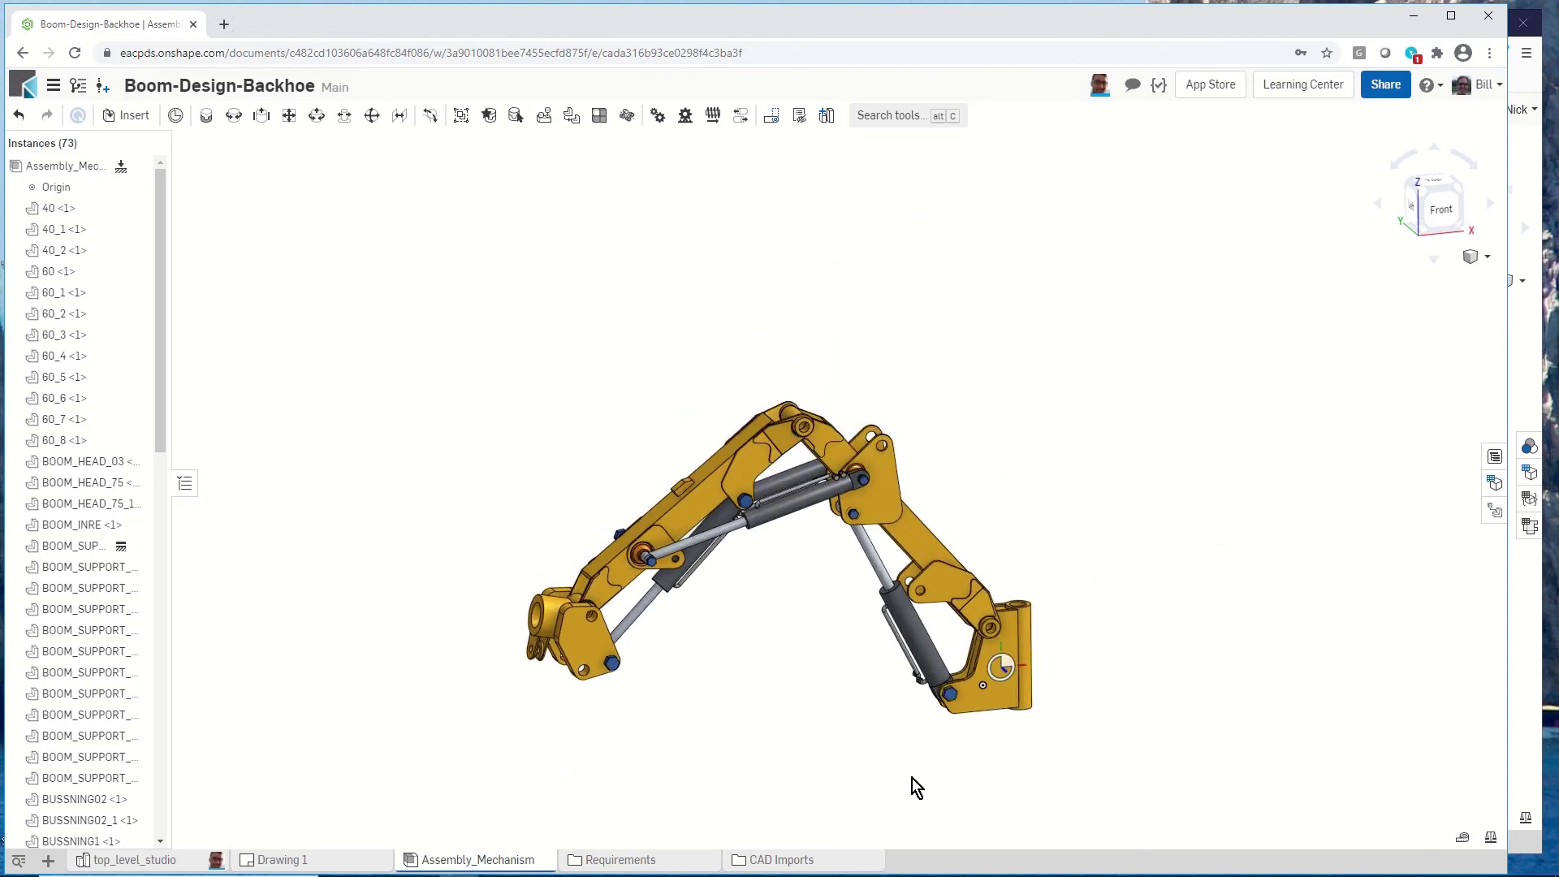
scroll(946, 762, up, 2)
right_drag(946, 762, 904, 769)
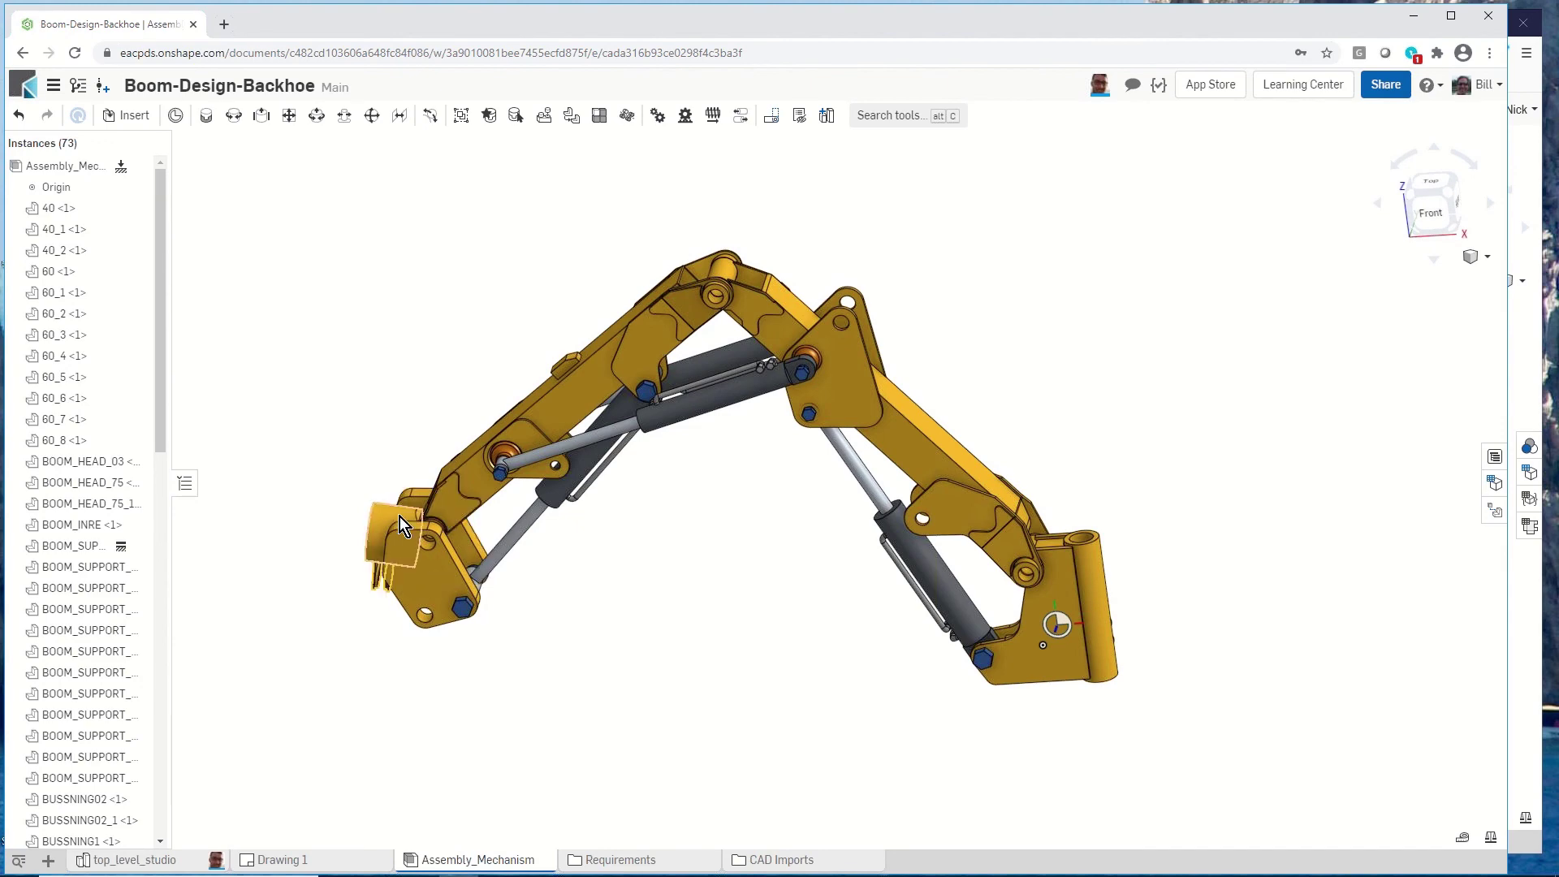
scroll(378, 562, up, 3)
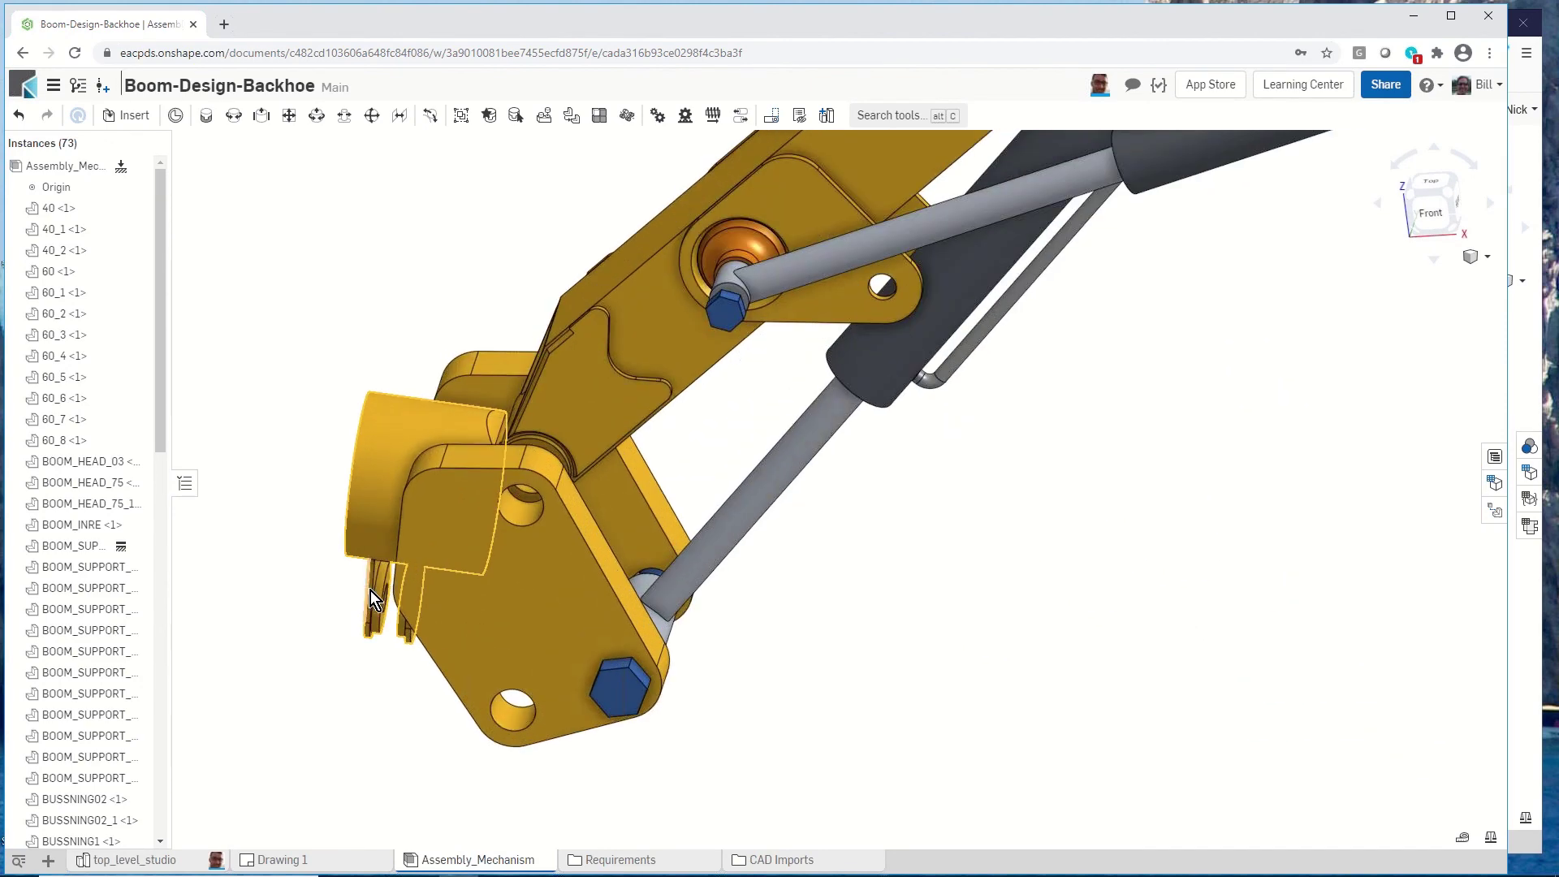
scroll(382, 588, down, 5)
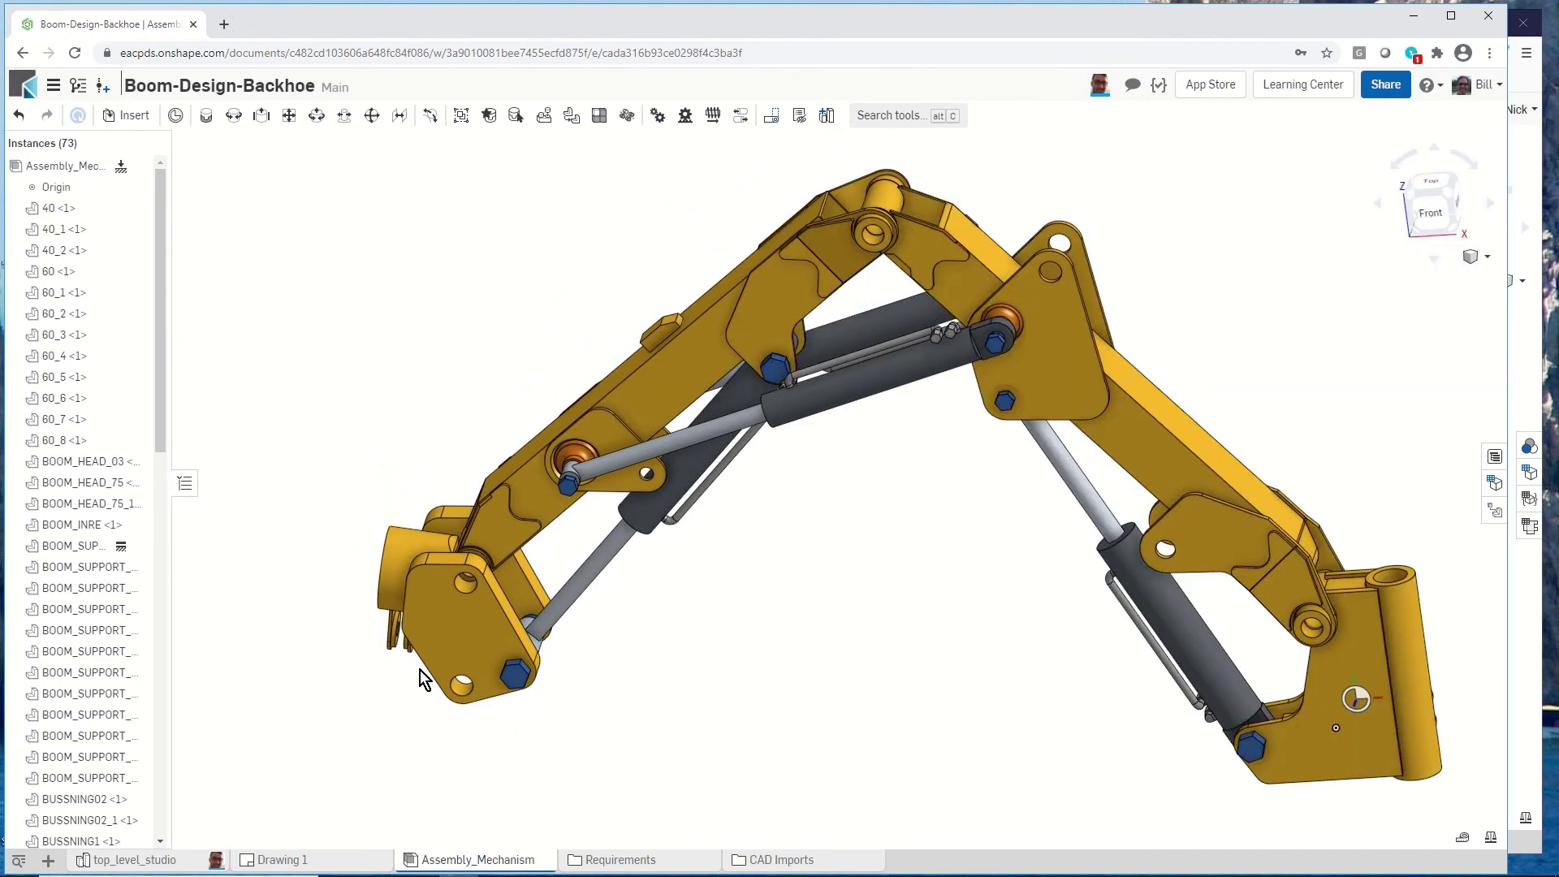
scroll(716, 650, down, 3)
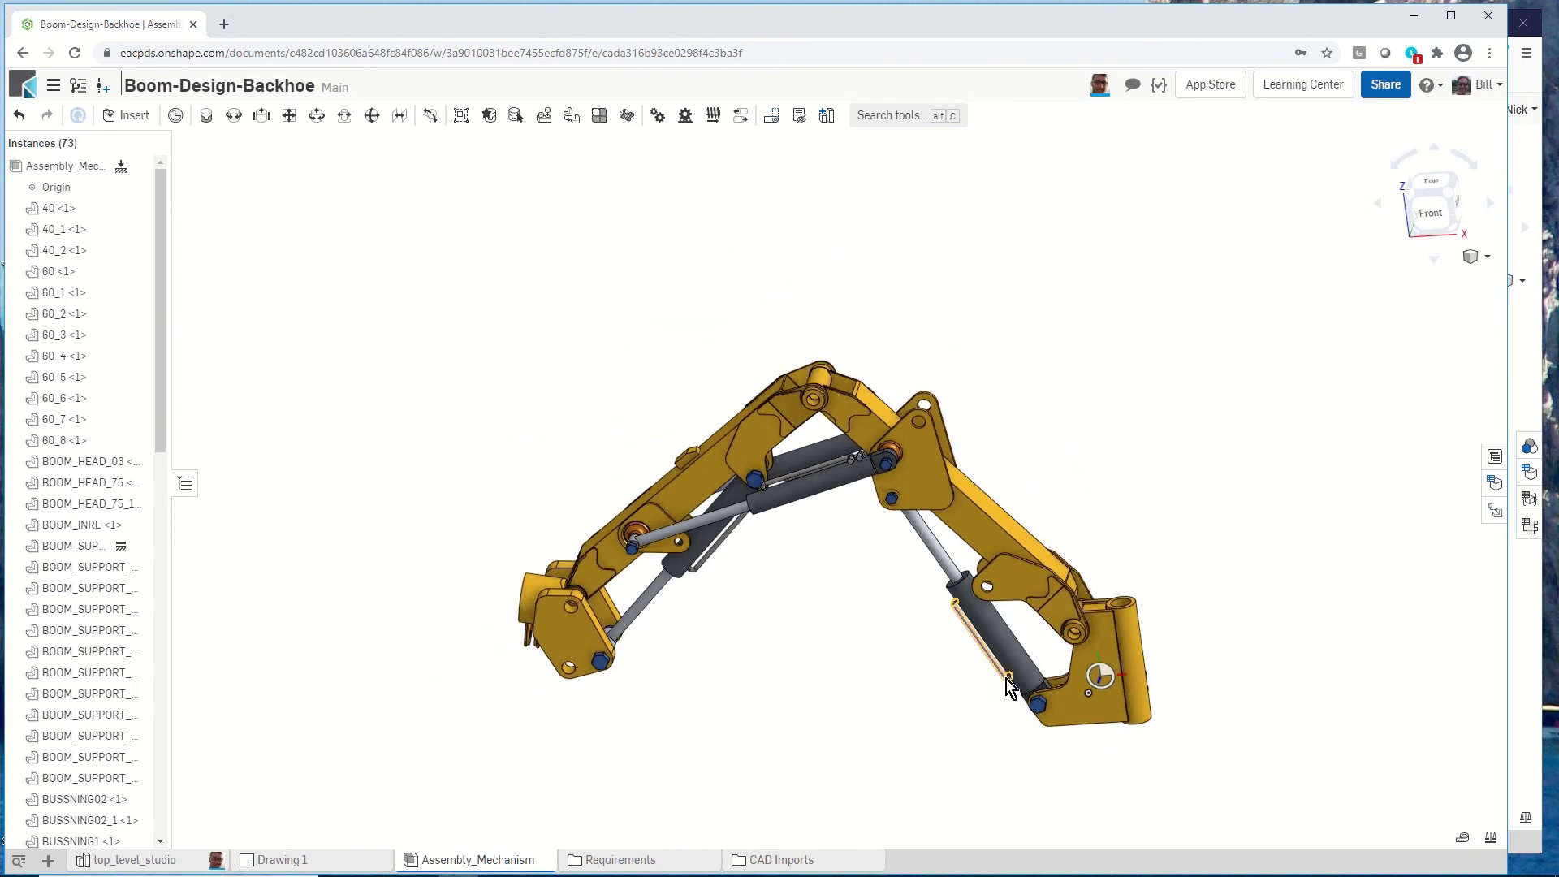
Insert Part 74 from top_level_studio into Assembly_Mechanism at its original position on the boom's end bracket.
click(128, 117)
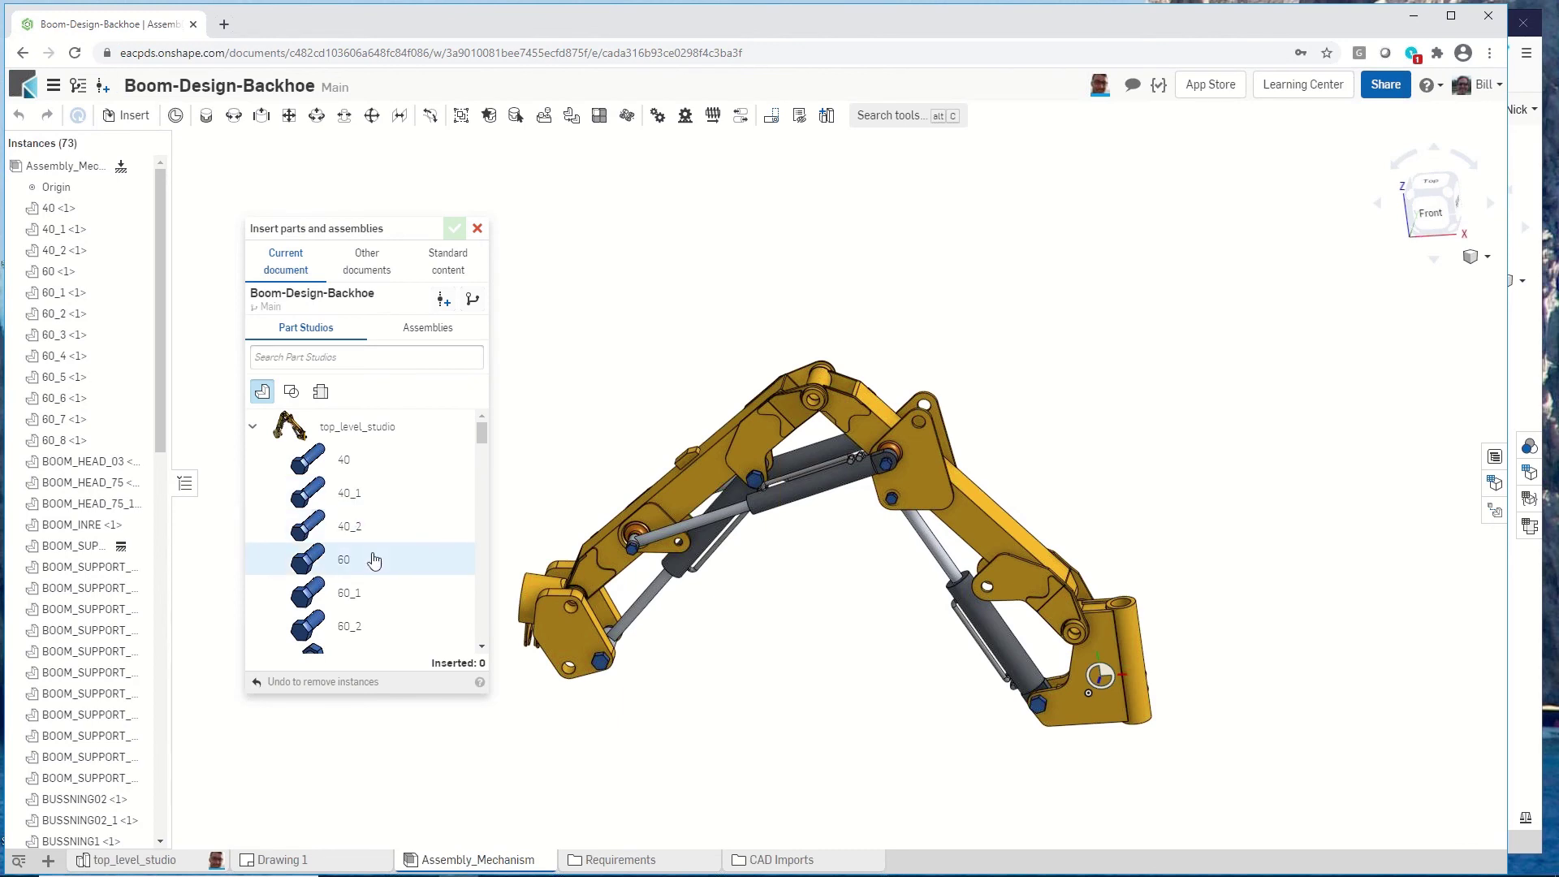
scroll(373, 559, down, 5)
scroll(373, 559, down, 10)
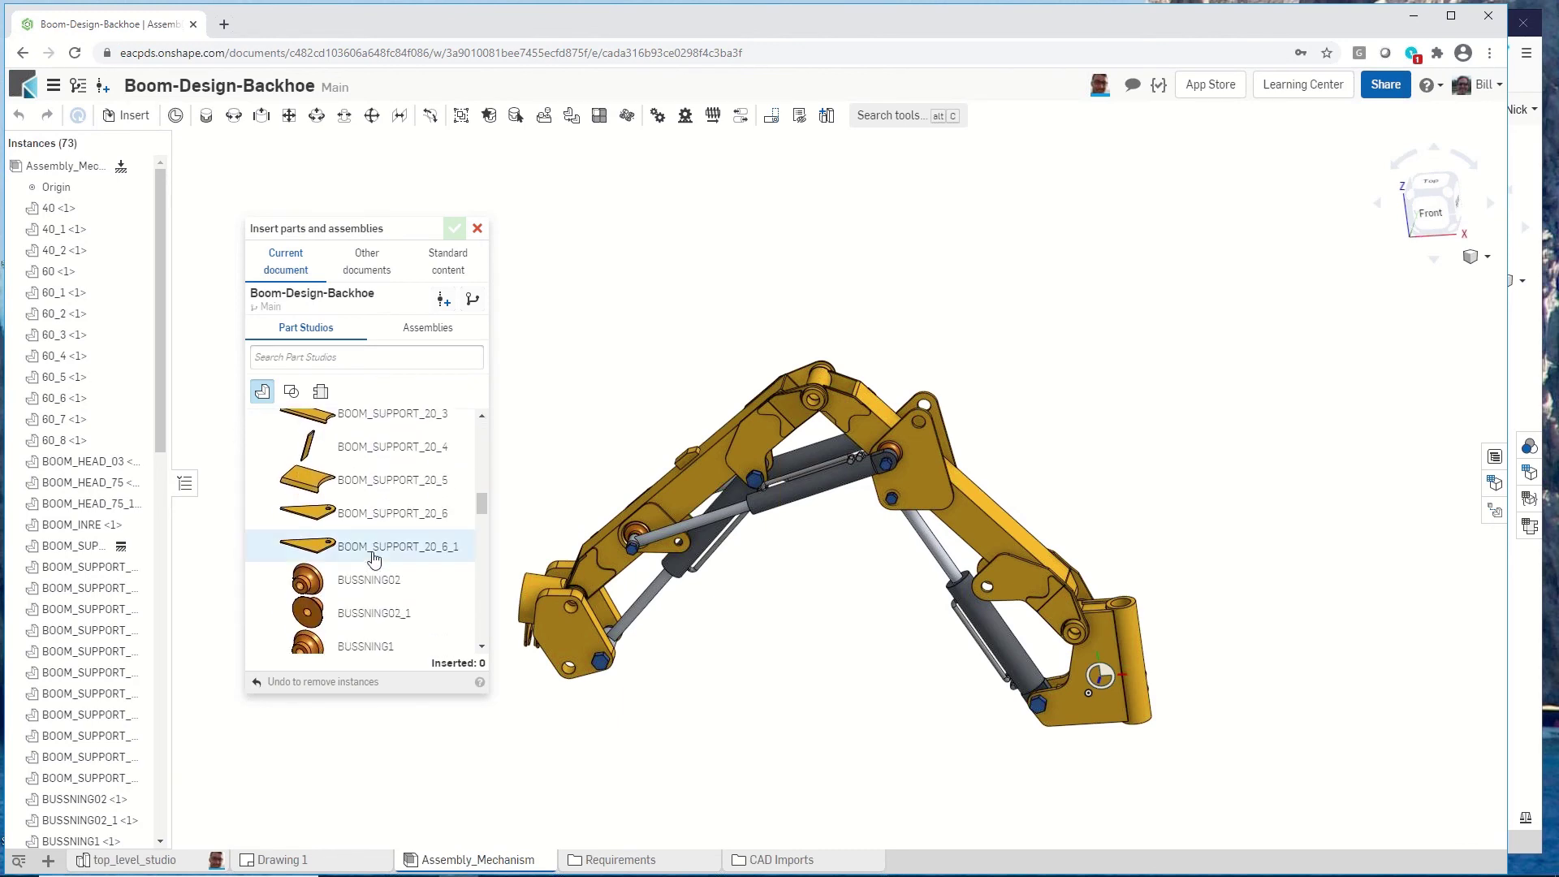
scroll(375, 555, down, 3)
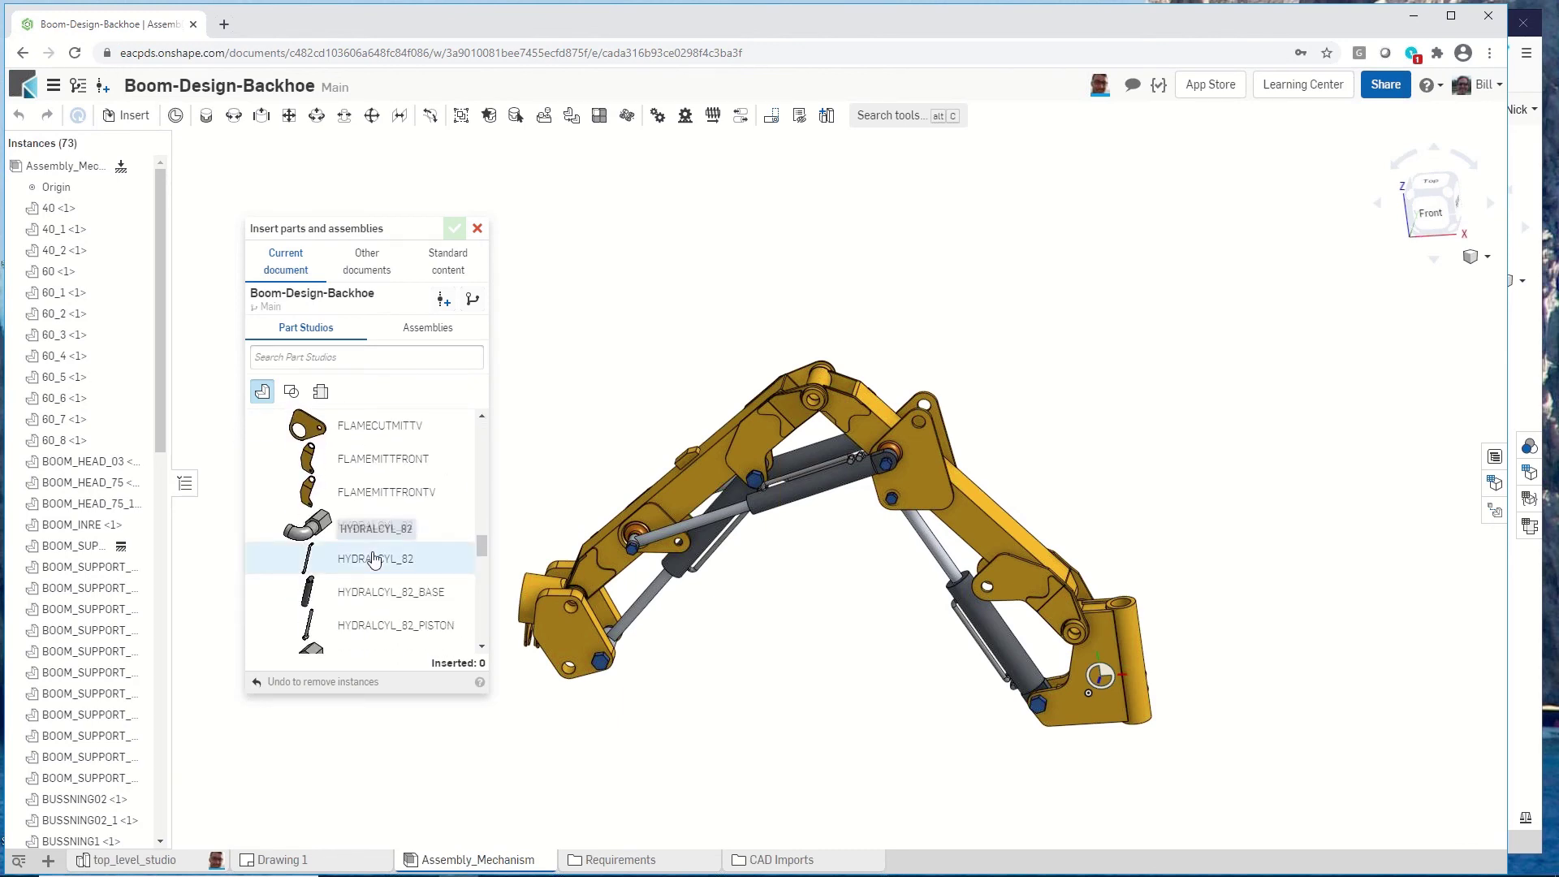
click(293, 353)
text(pa)
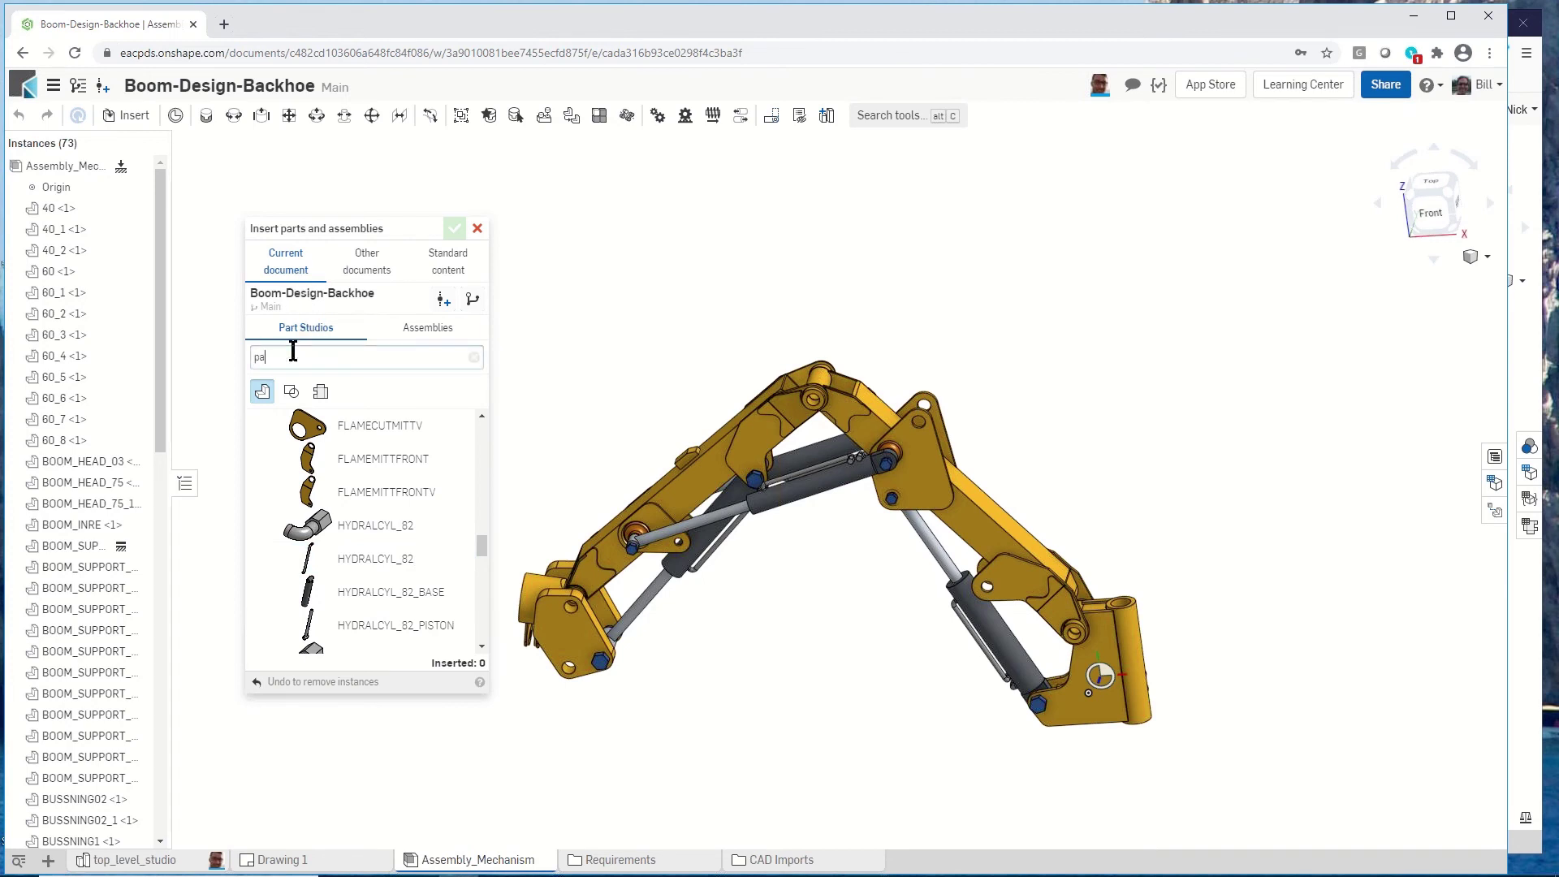
click(316, 461)
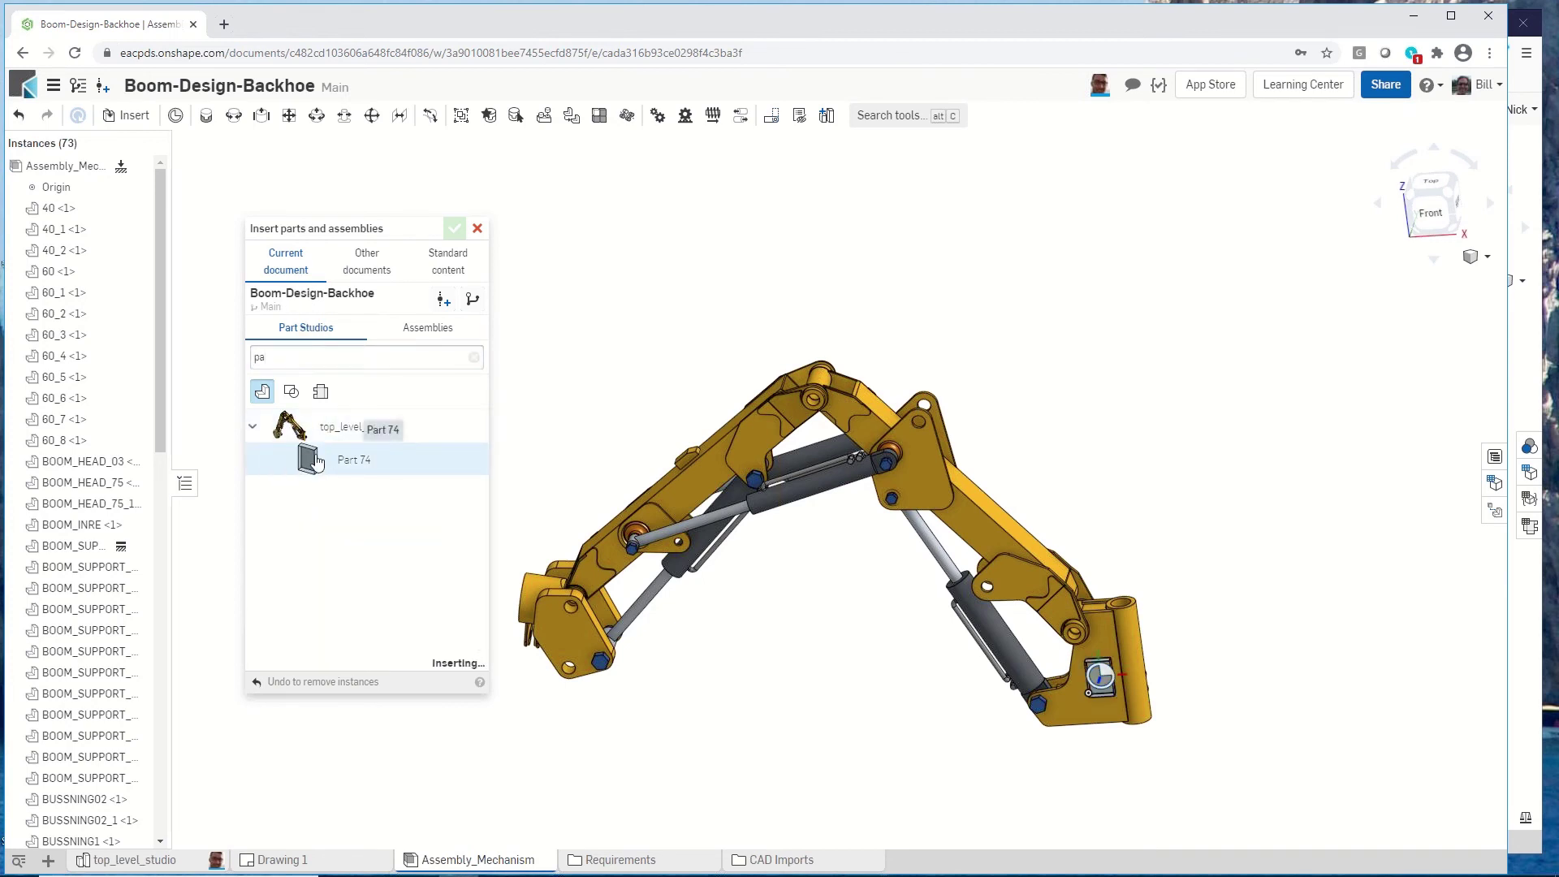
click(1104, 733)
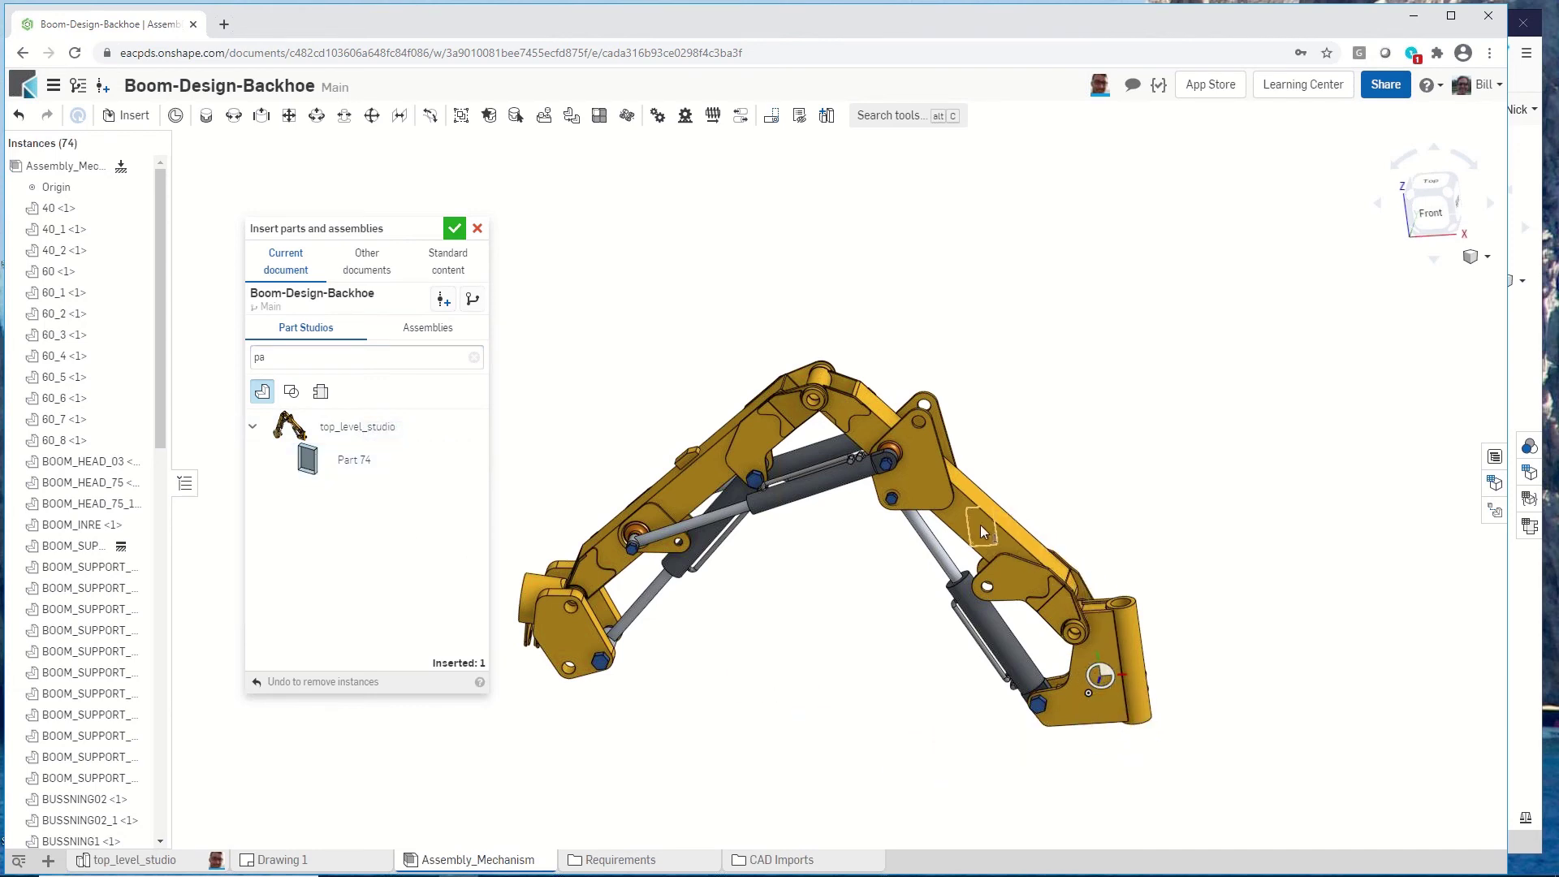
click(454, 228)
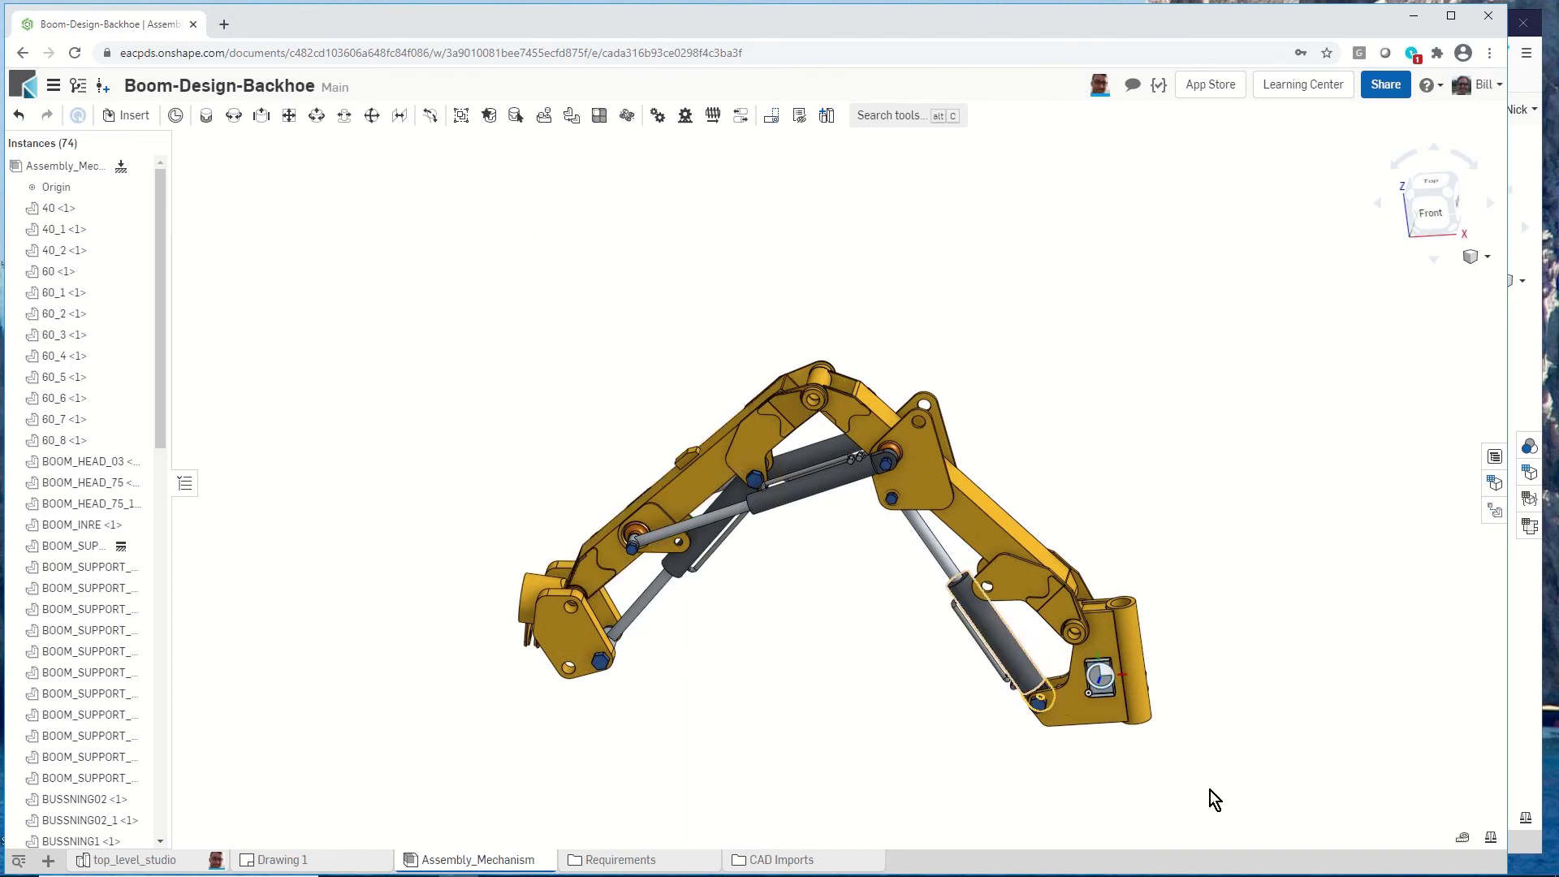
scroll(1161, 739, up, 10)
scroll(1126, 721, down, 10)
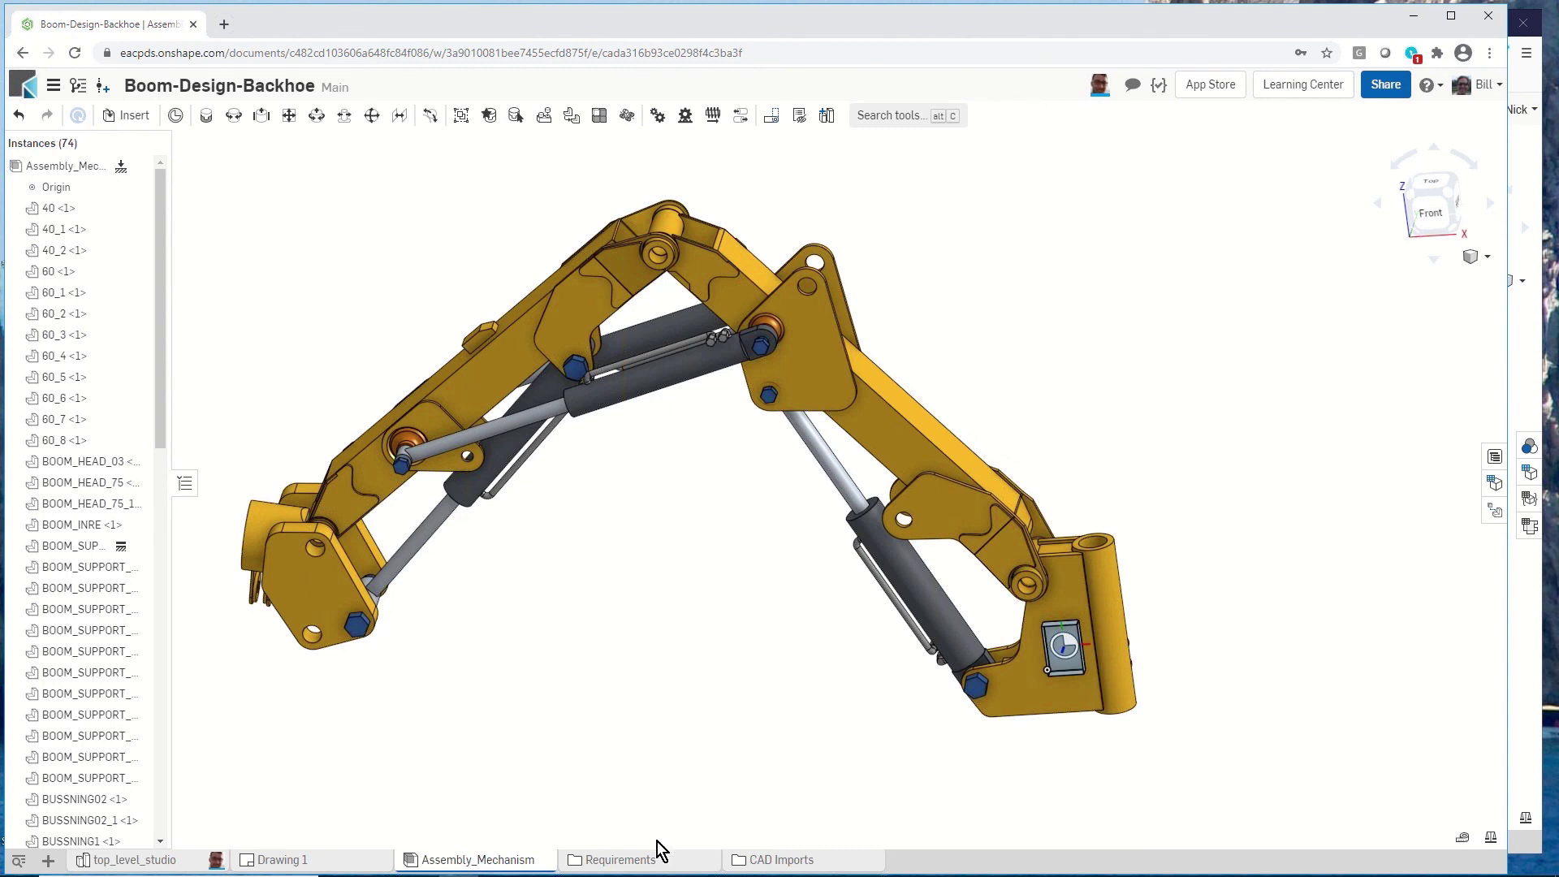
Update Drawing 1 from the workspace so its views and BOM table include Part 74, and inspect the front view.
mouse_move(664, 857)
click(364, 859)
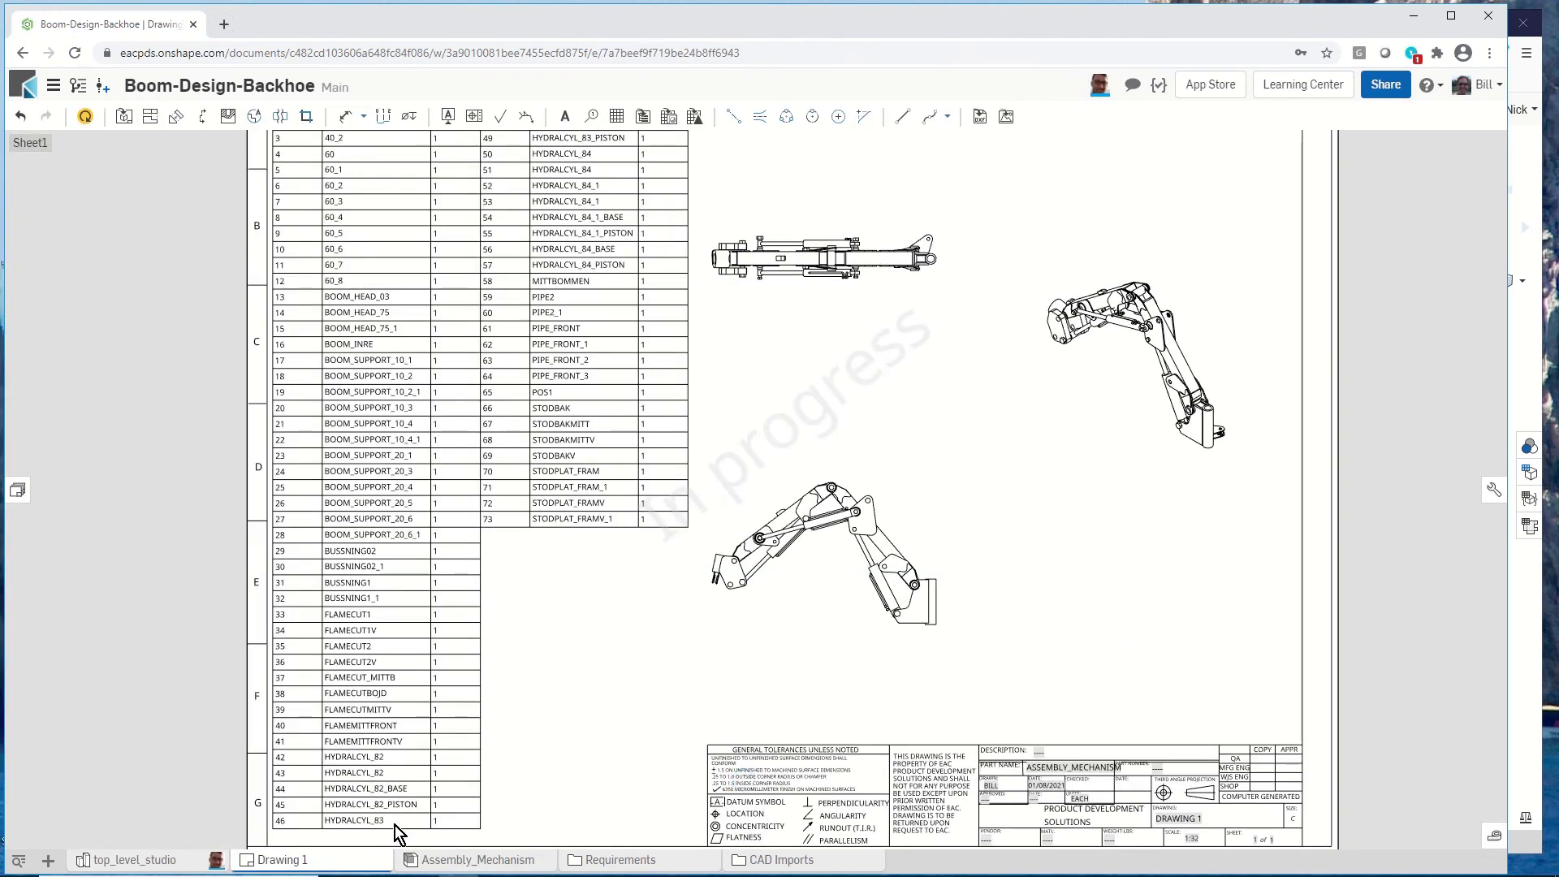
click(86, 117)
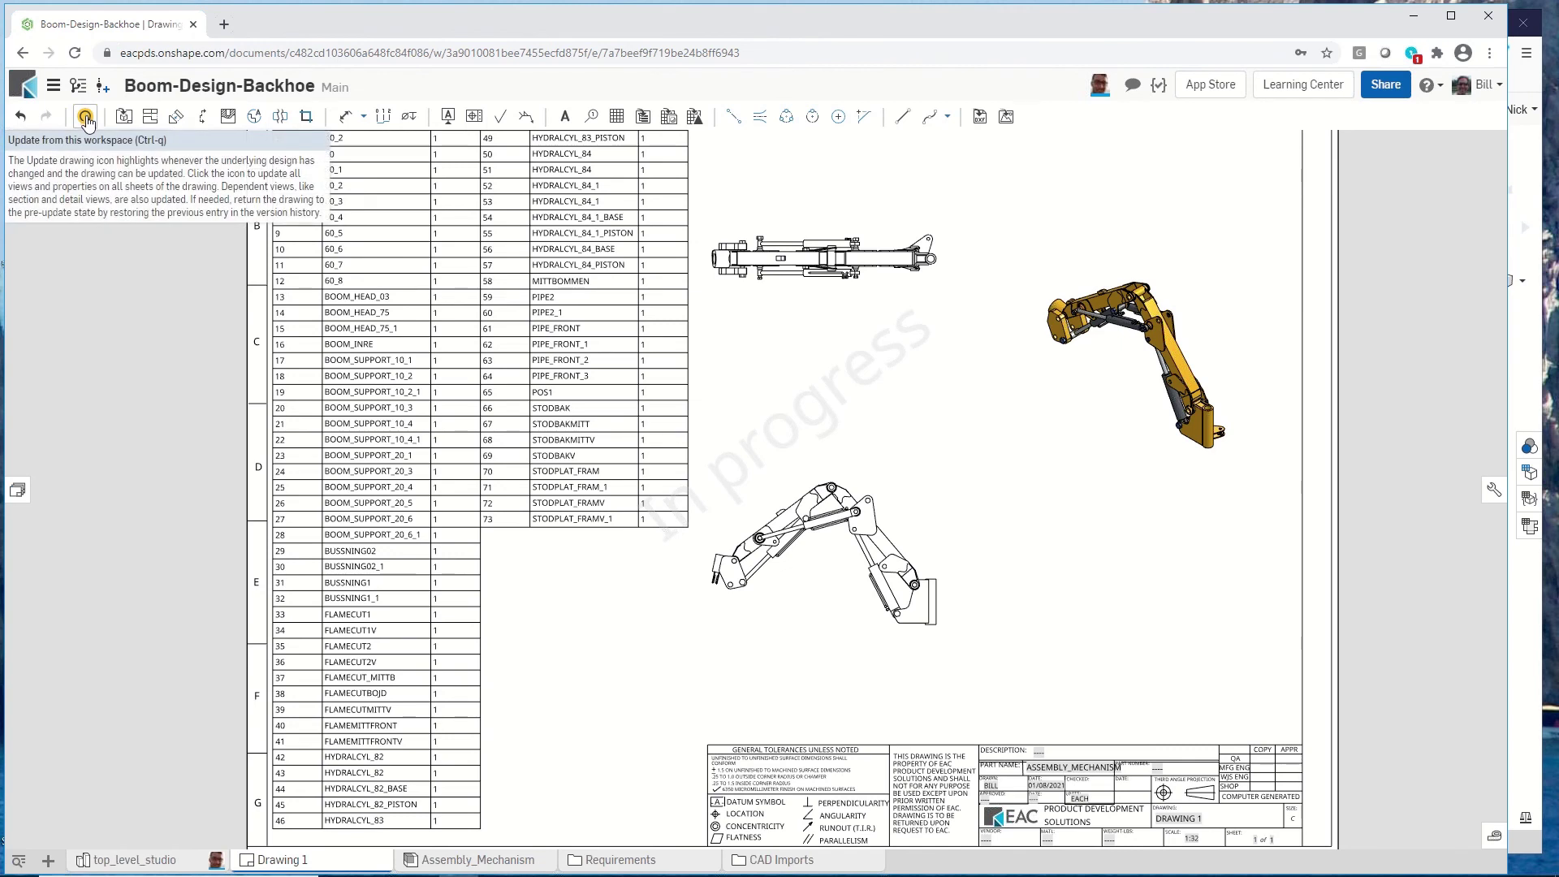
click(85, 117)
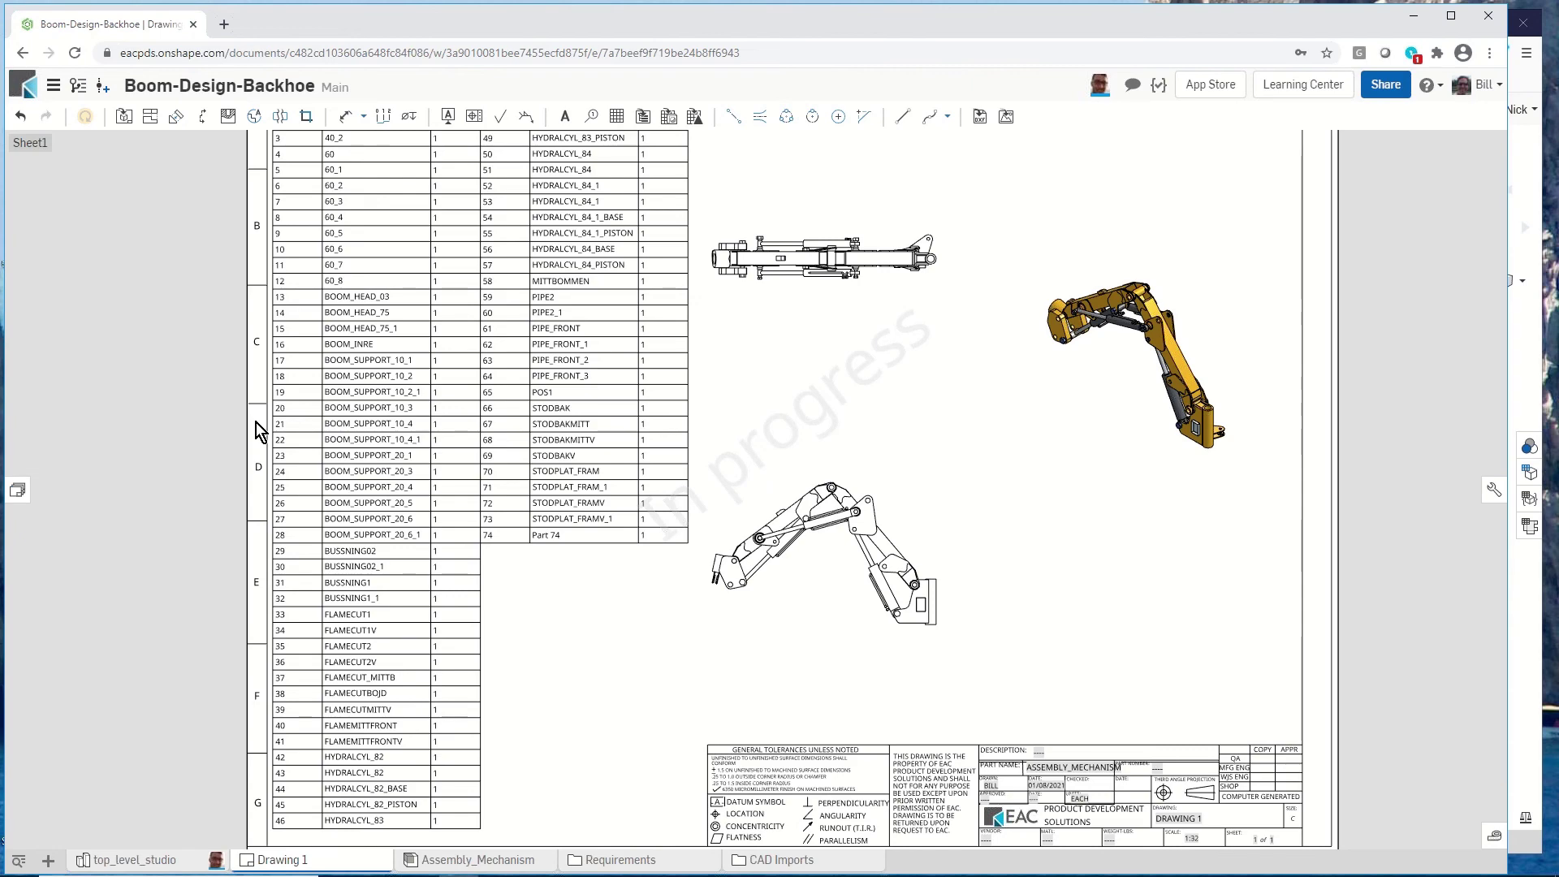
scroll(937, 608, up, 8)
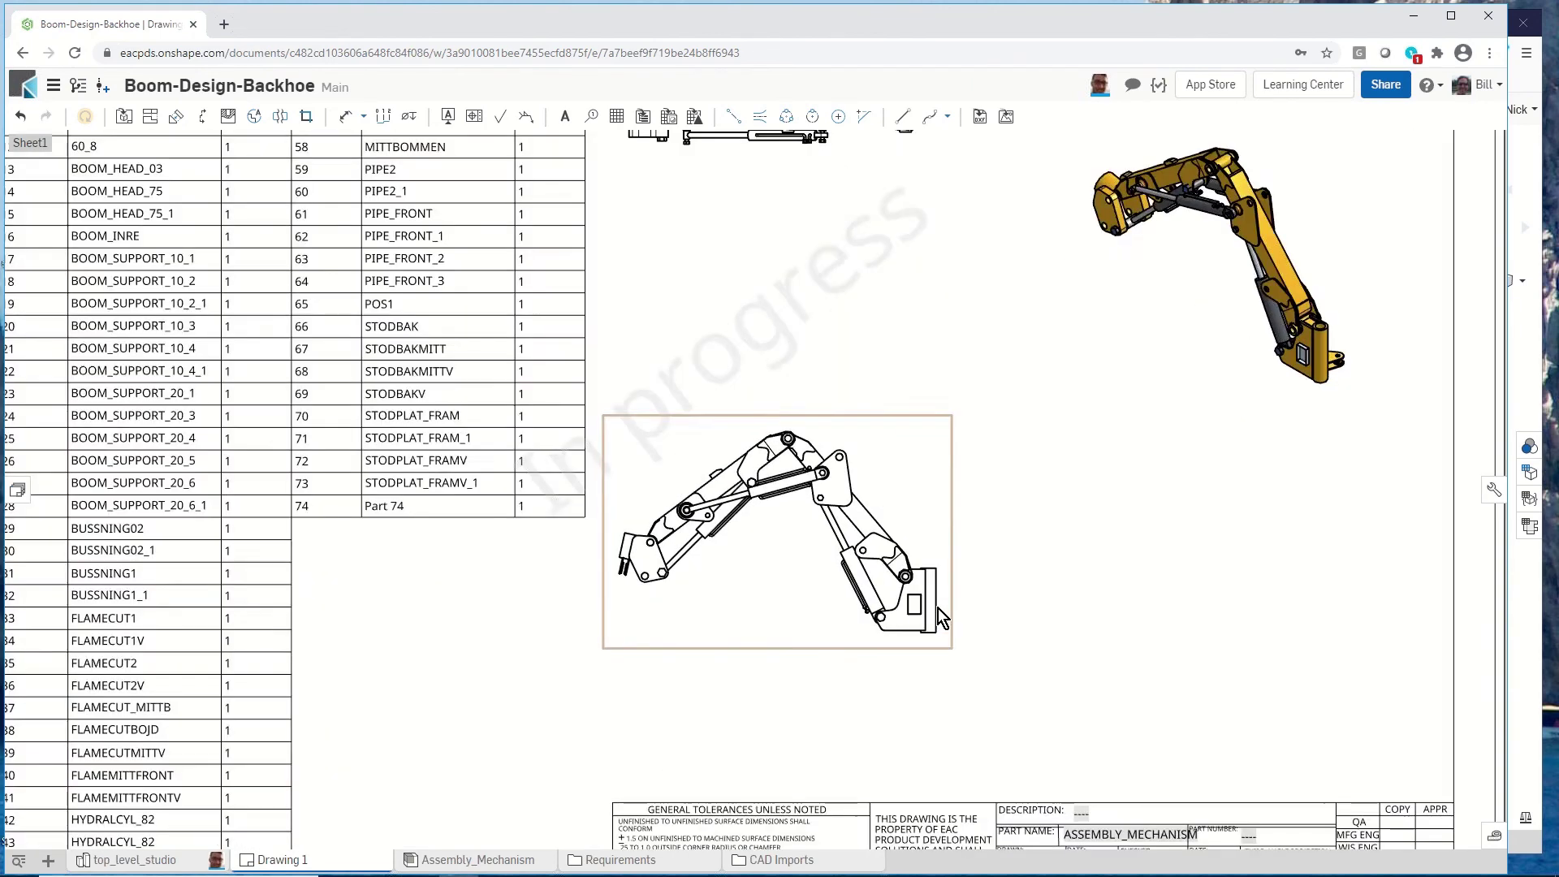
Add circular item-number callouts in the front view for Part 74 and BOOM_HEAD_03, placed just outside the boom's outline.
scroll(600, 682, down, 3)
scroll(572, 689, down, 3)
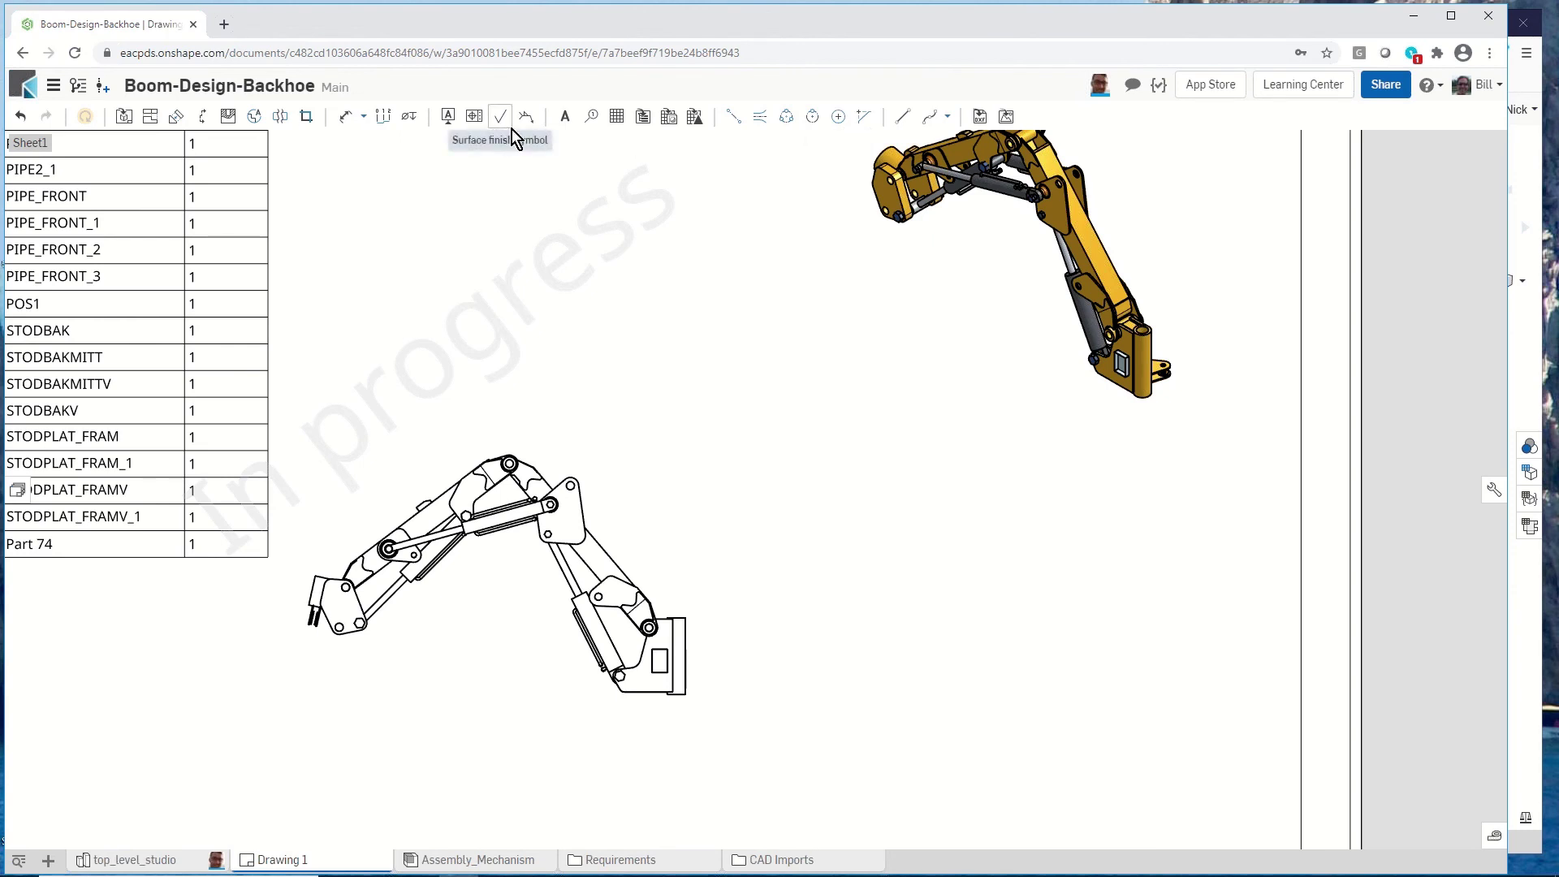
click(591, 116)
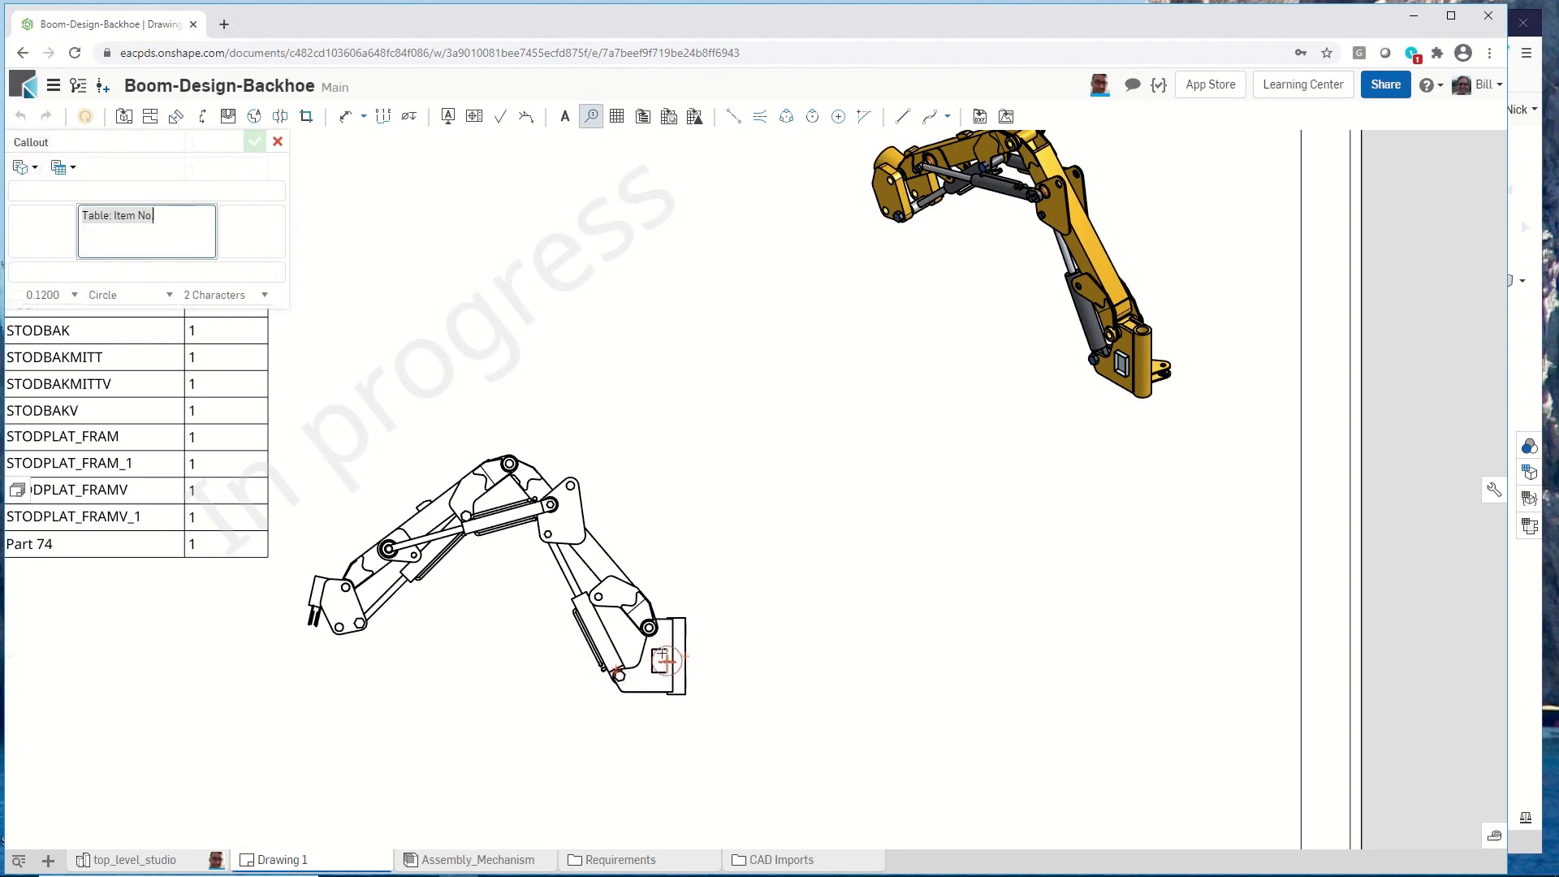
click(659, 653)
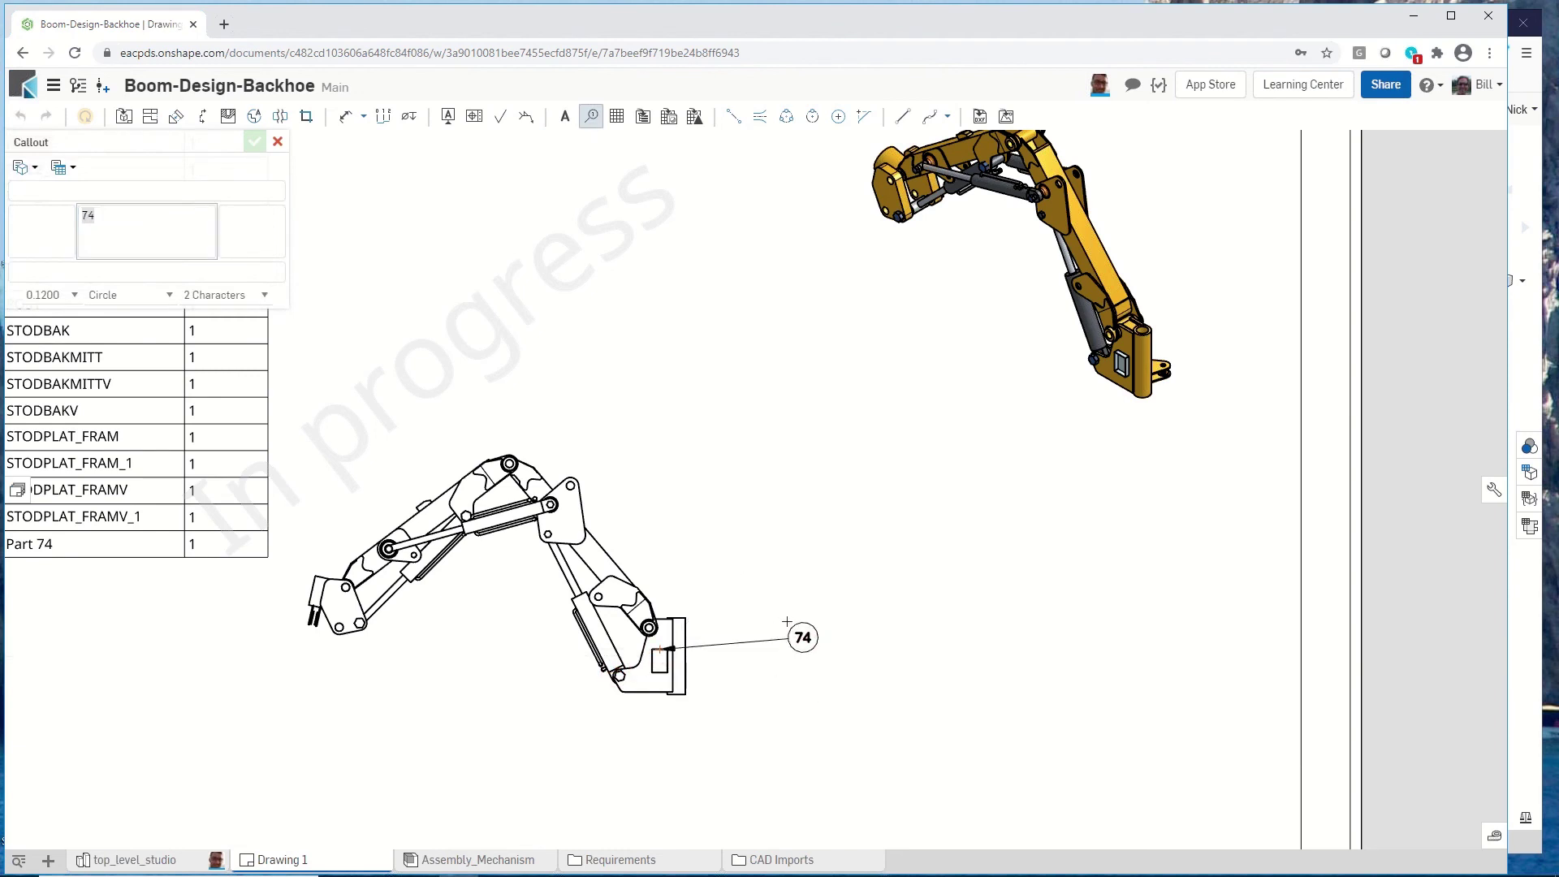
click(756, 599)
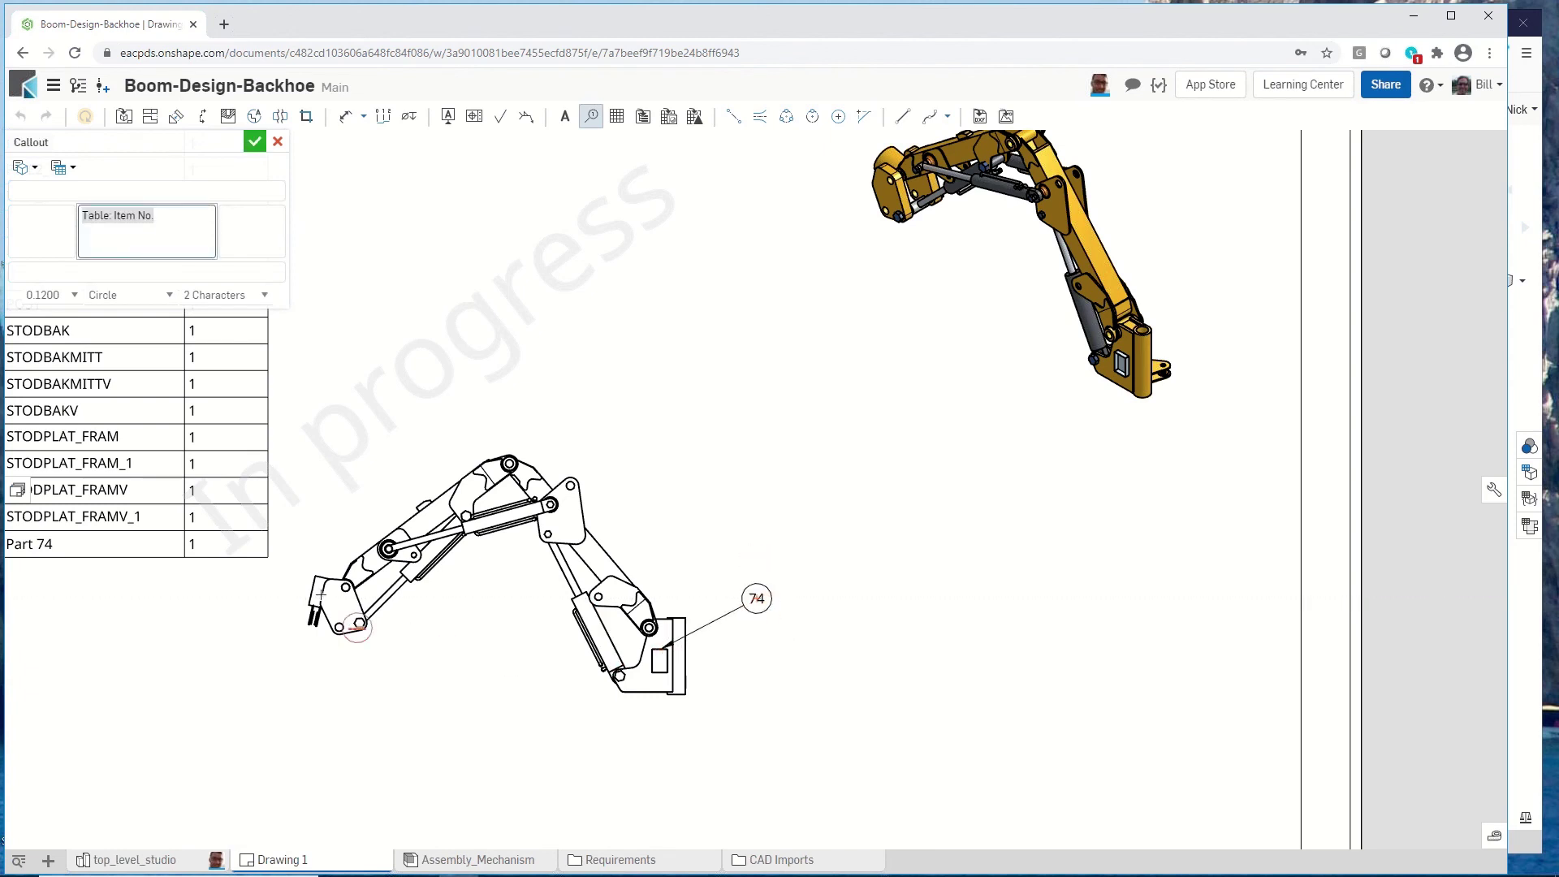
click(316, 578)
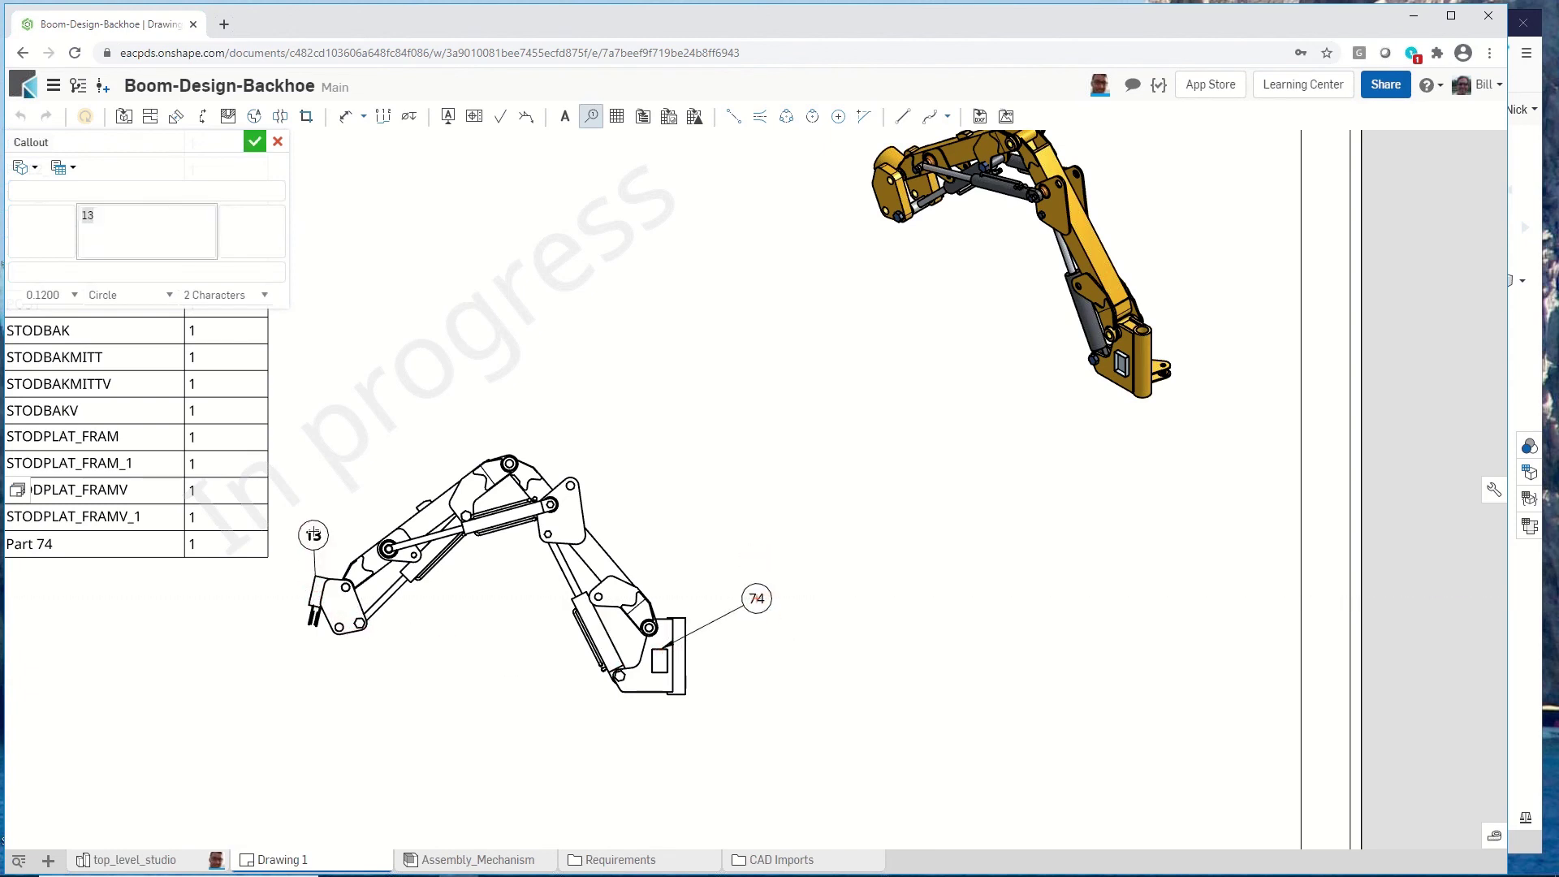
click(313, 531)
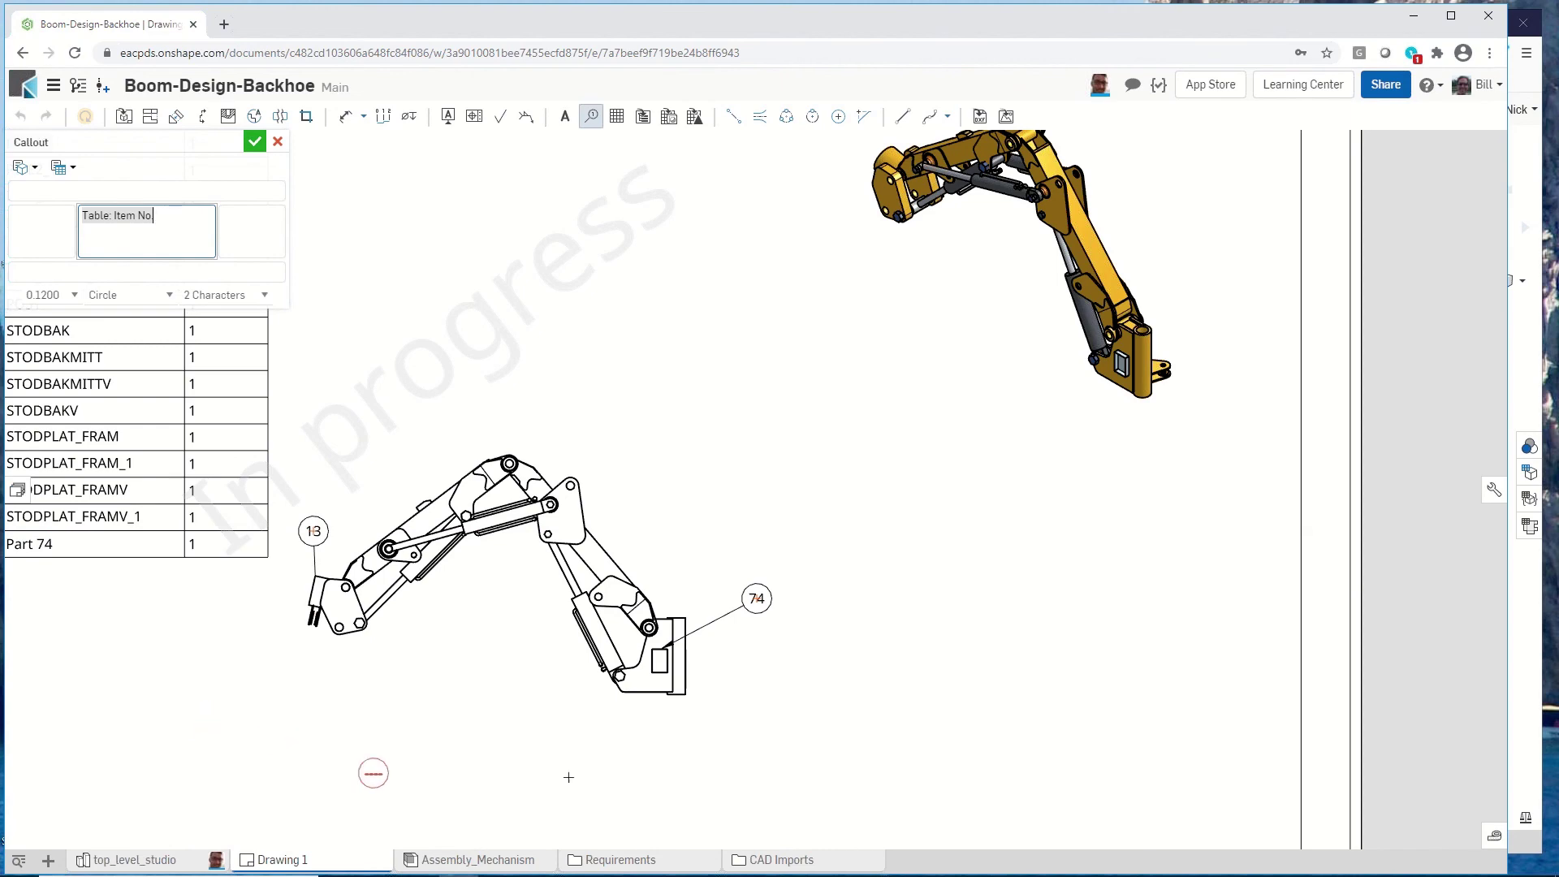
scroll(366, 776, down, 5)
scroll(236, 654, up, 5)
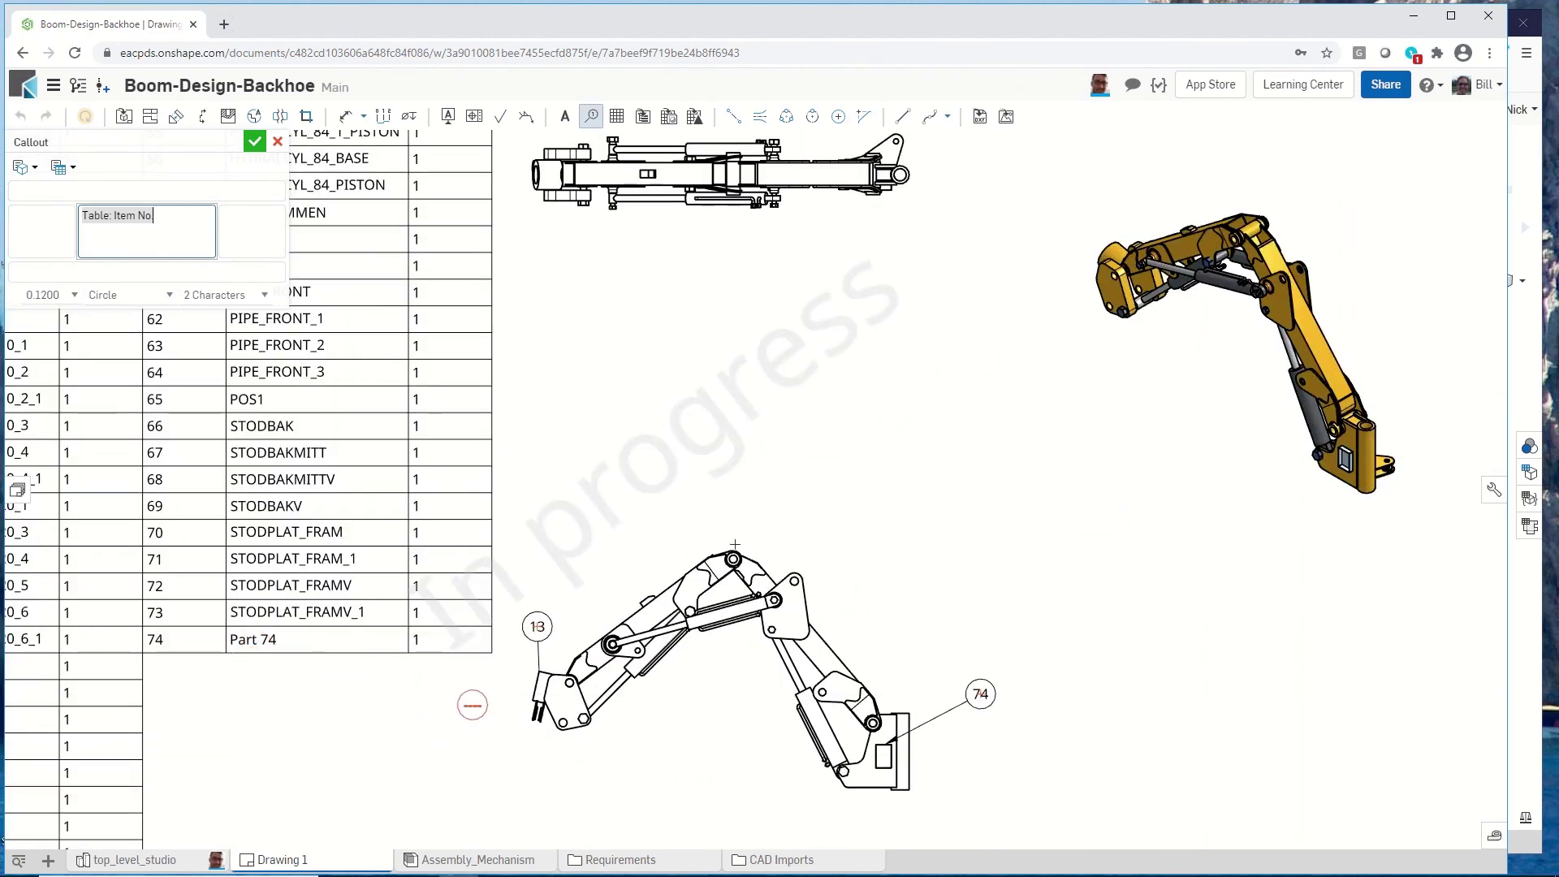
scroll(939, 513, down, 3)
key(Escape)
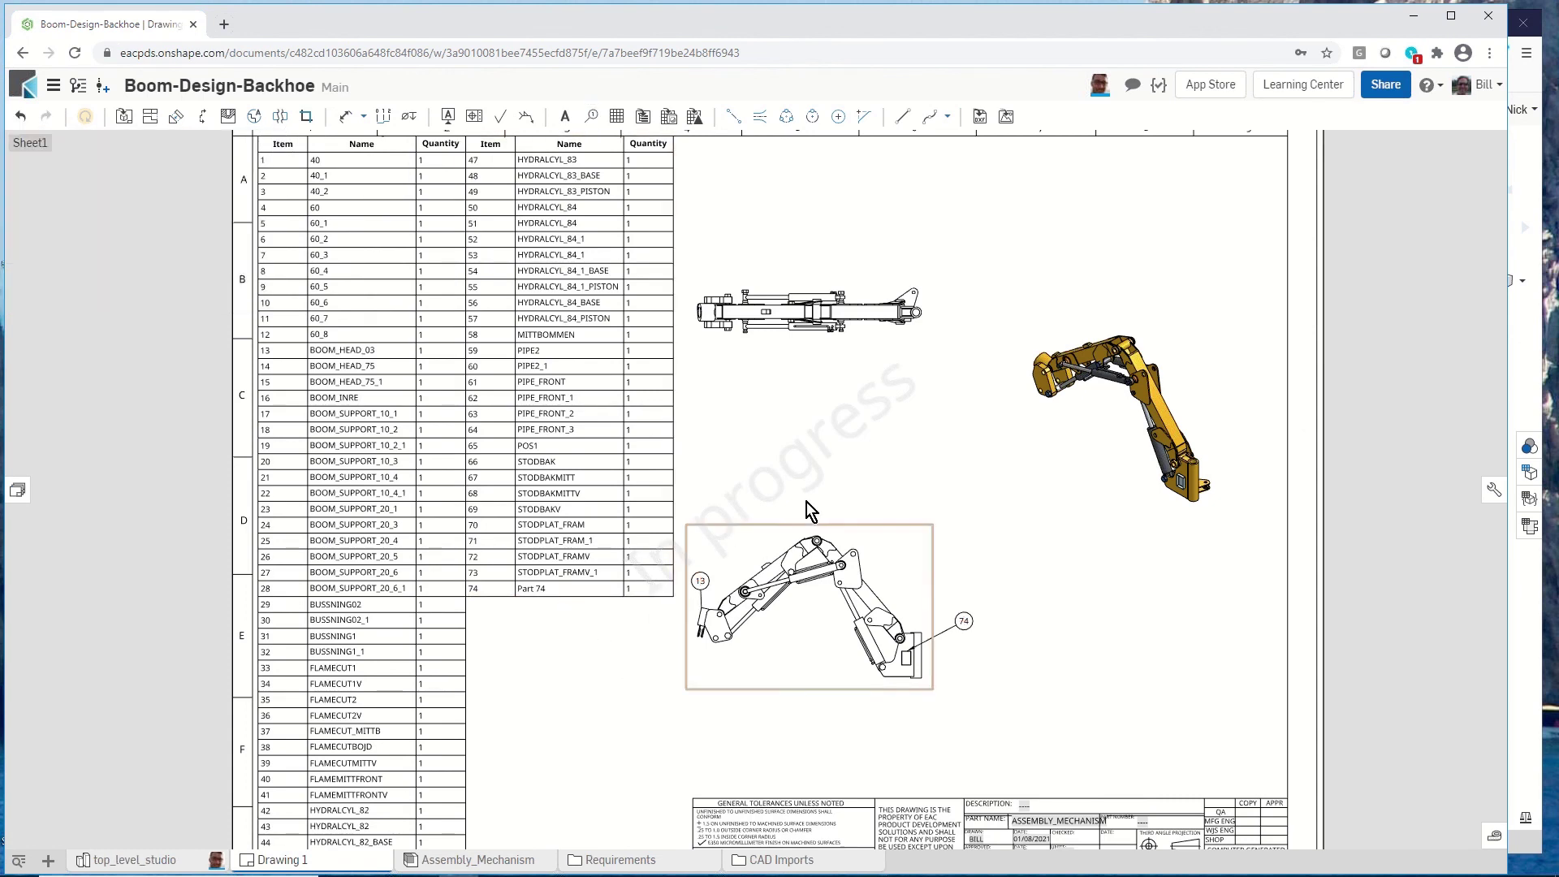
Review the whole drawing sheet, examine the boom in top_level_studio, and move the phone mirror window off the model.
scroll(983, 522, down, 2)
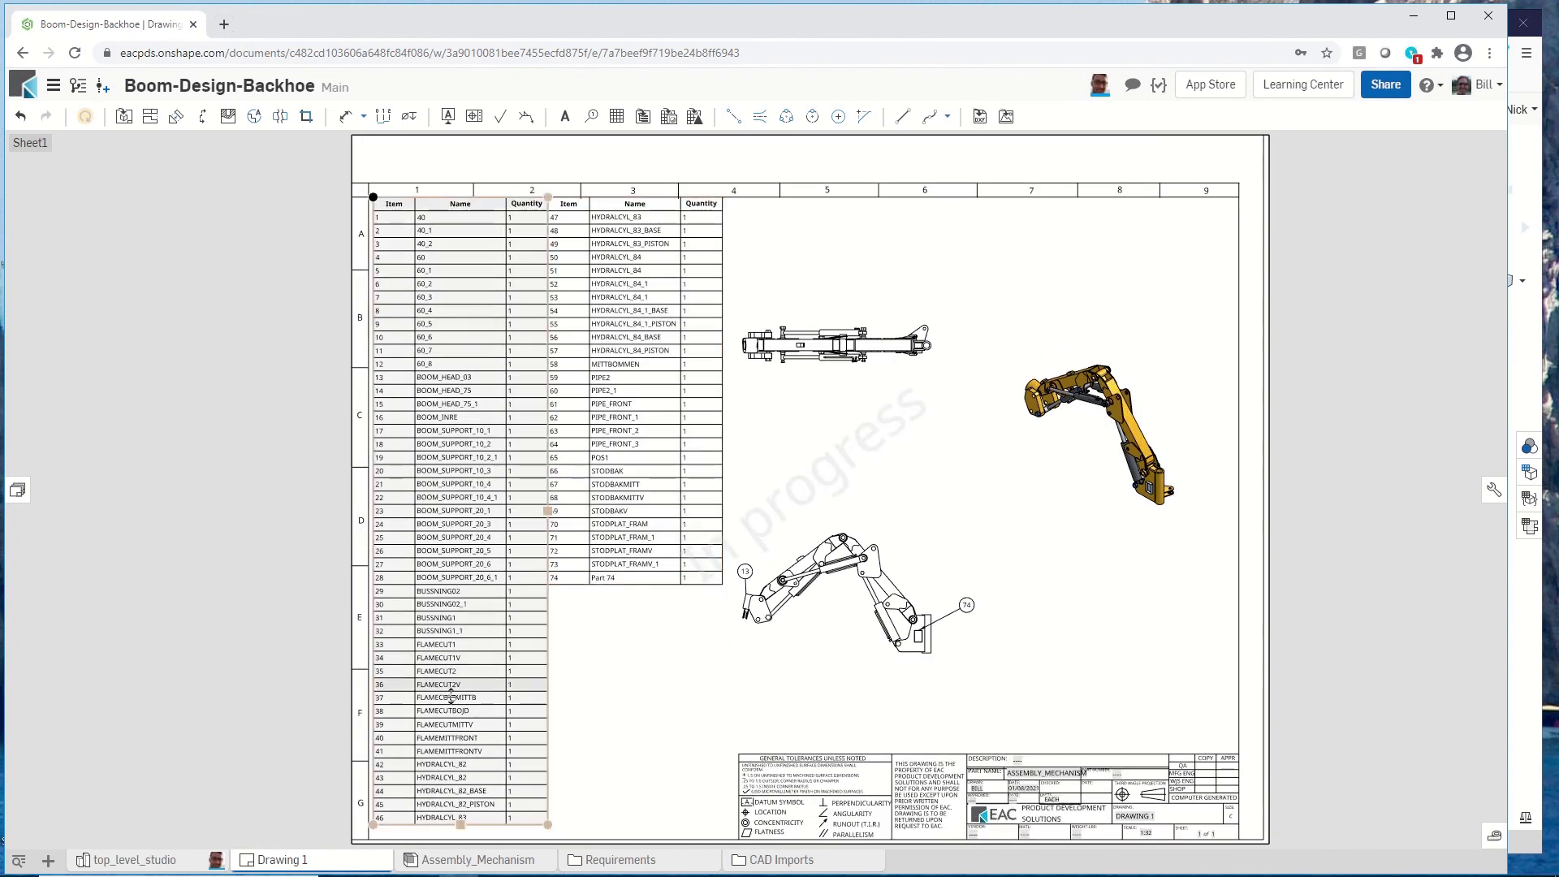
click(192, 862)
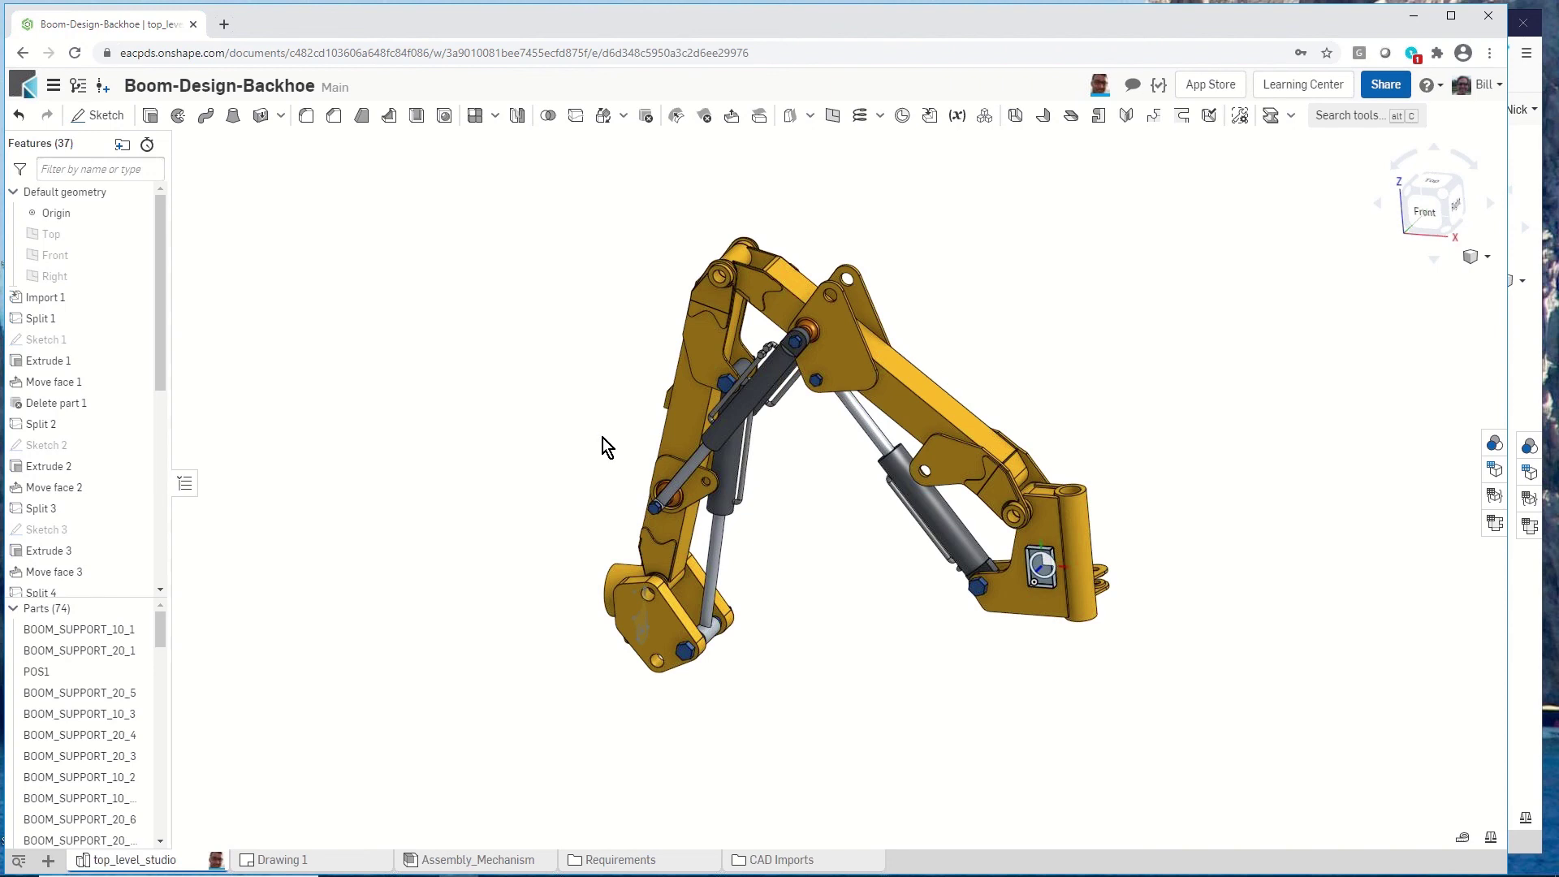
mouse_move(602, 437)
right_down()
mouse_move(626, 416)
mouse_move(601, 426)
right_up()
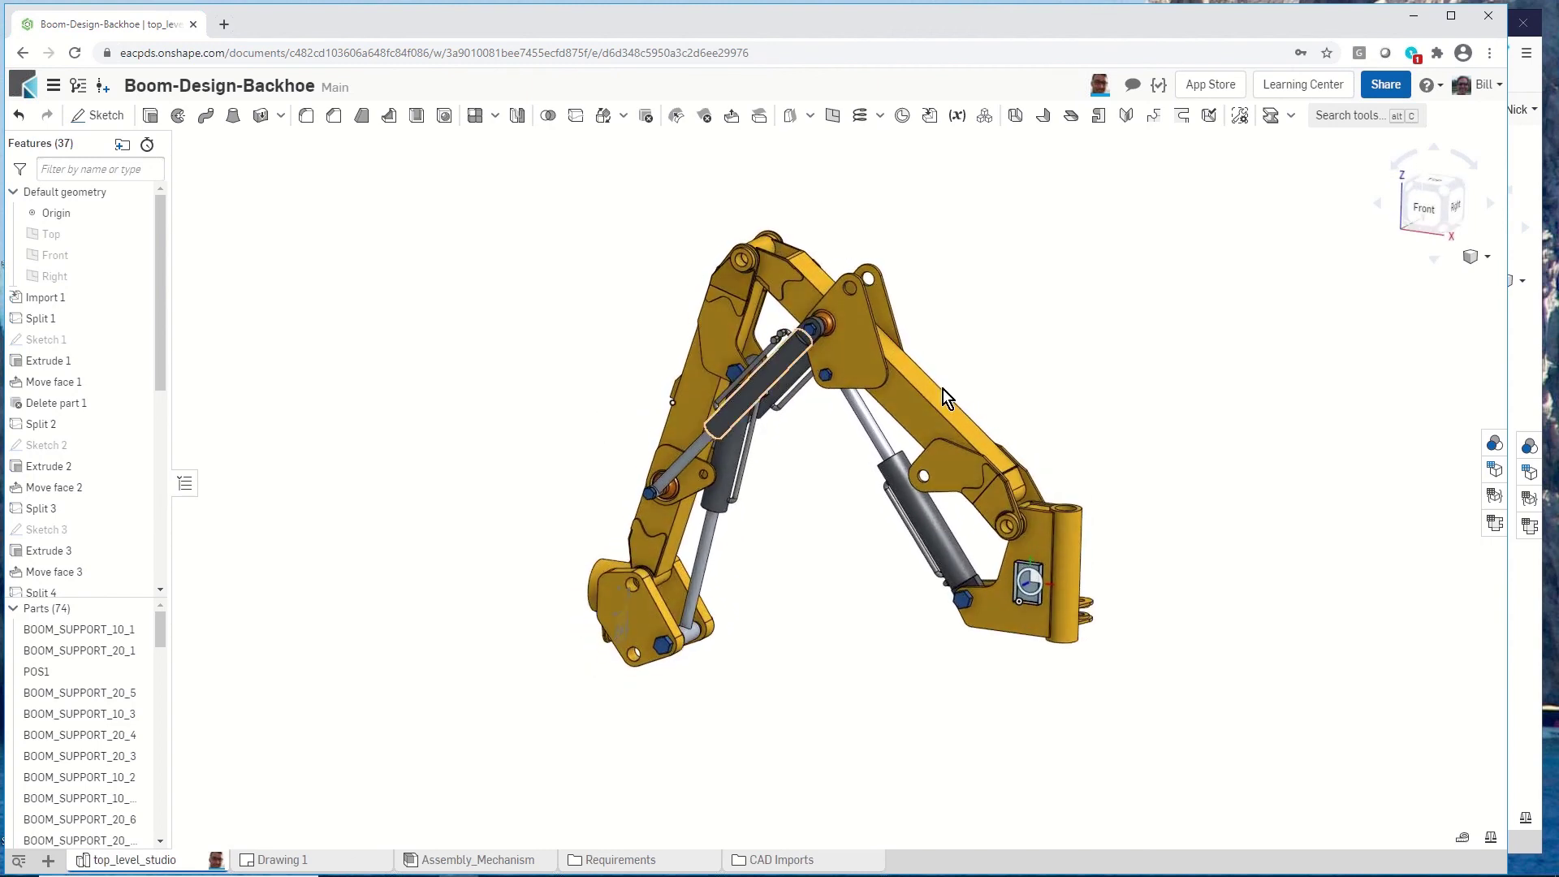
scroll(875, 223, up, 2)
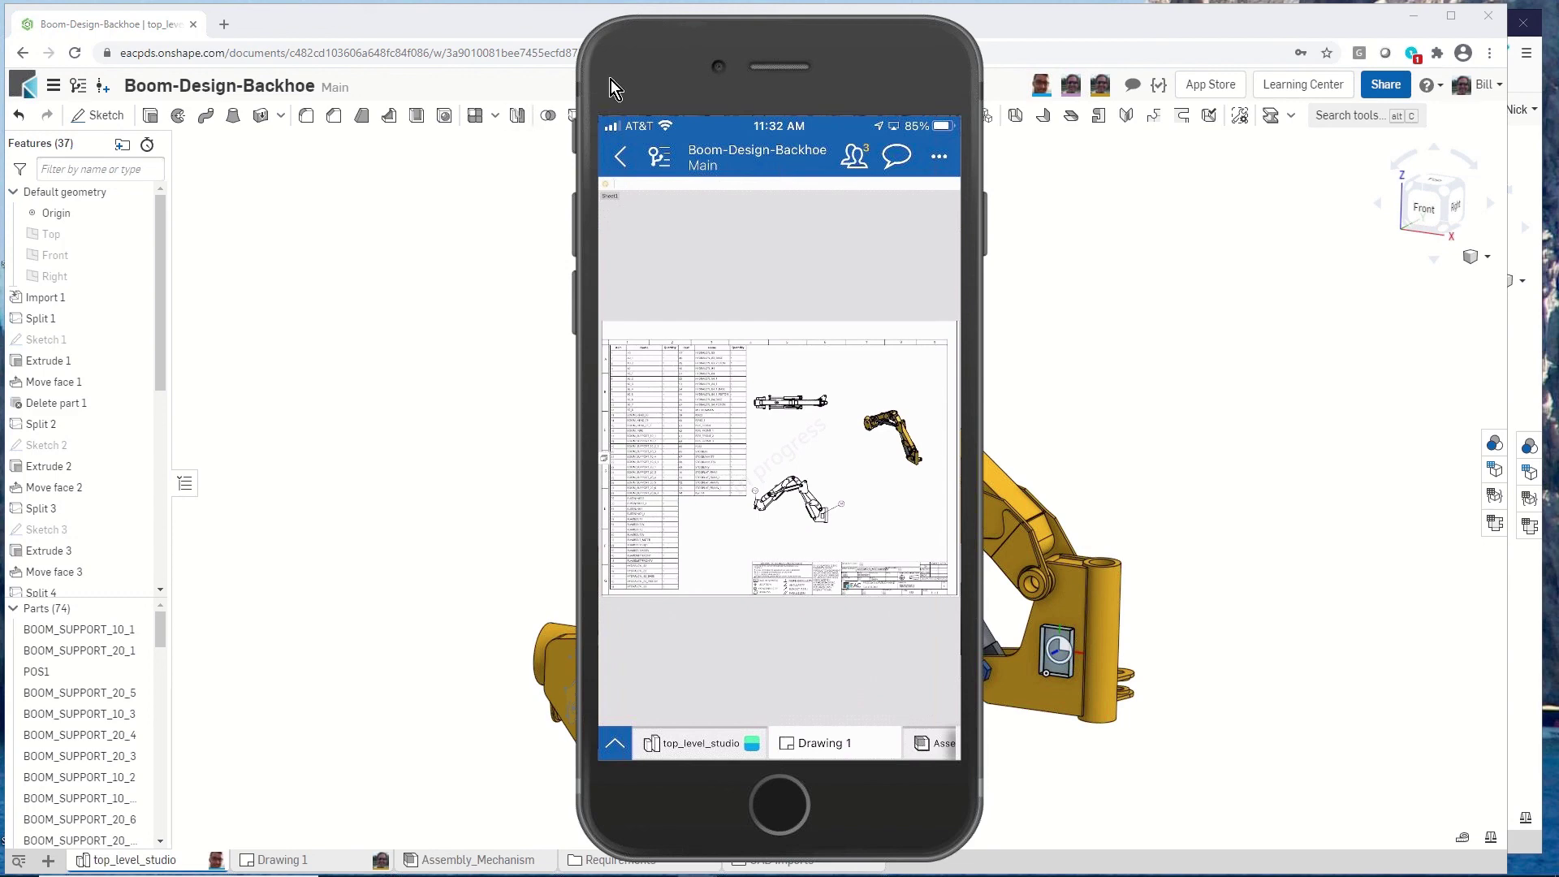
drag(763, 39, 1558, 40)
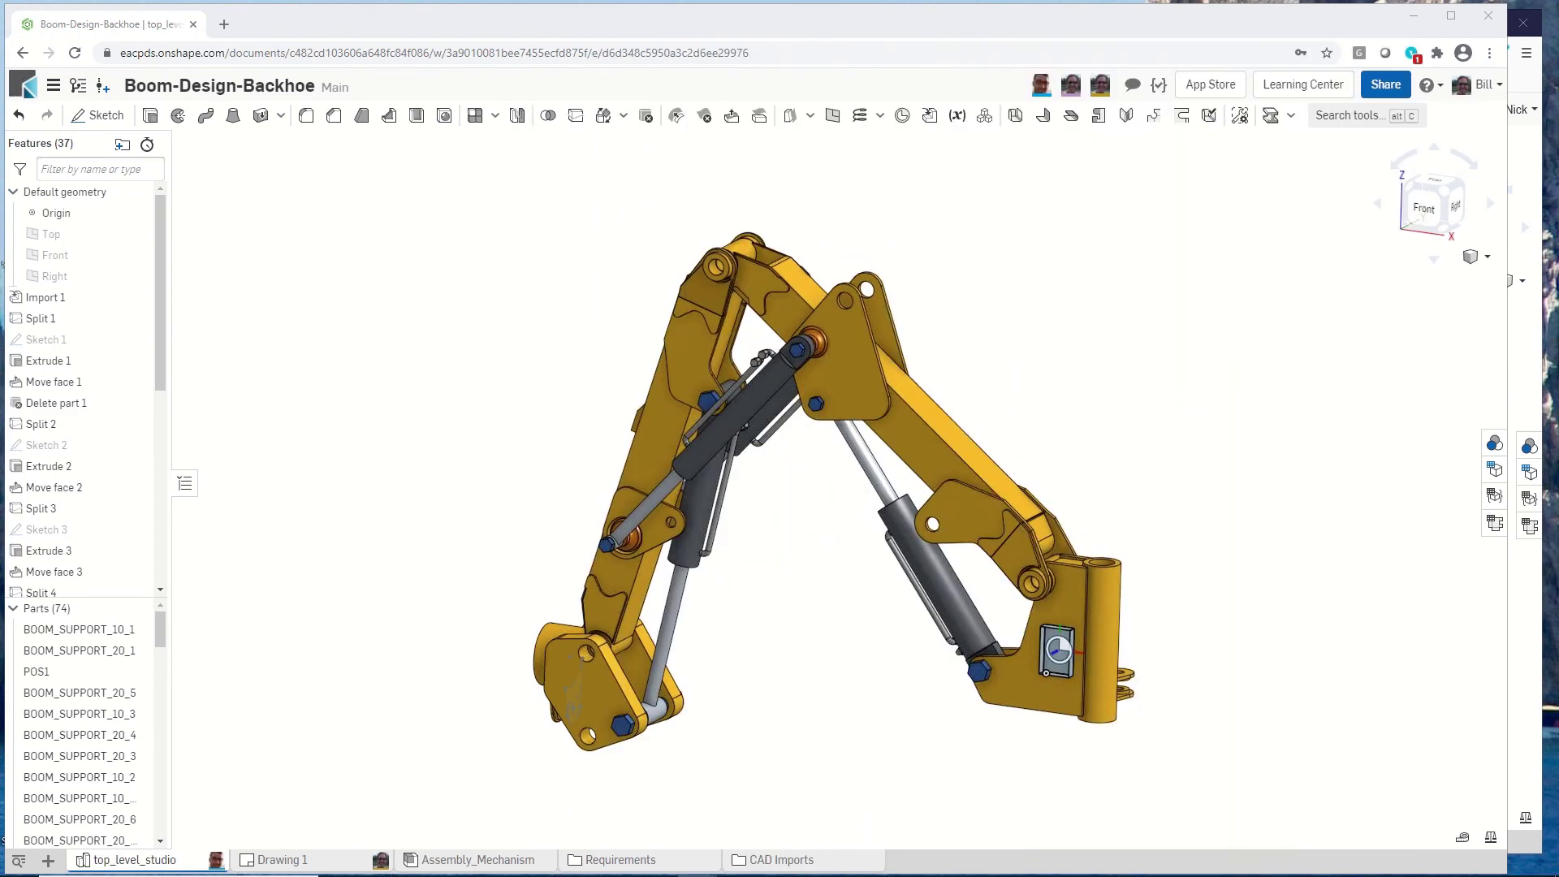